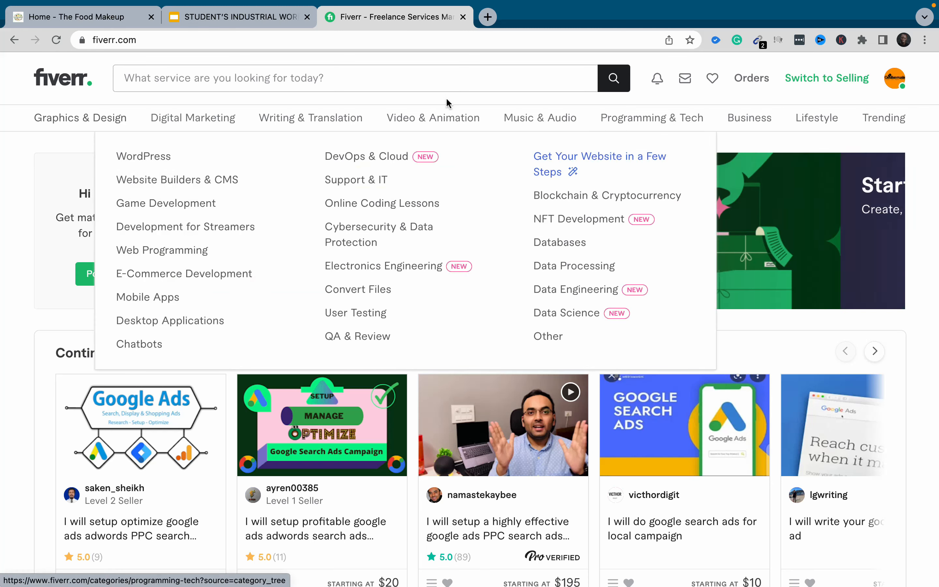
- Search for services matching "youtube description" and complete the human verification check
left_click(309, 80)
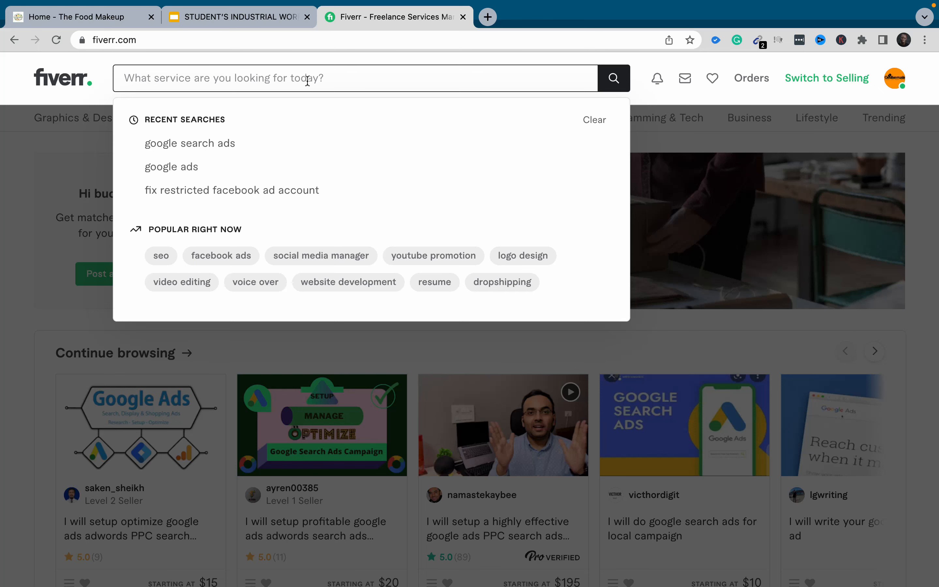
type("yo")
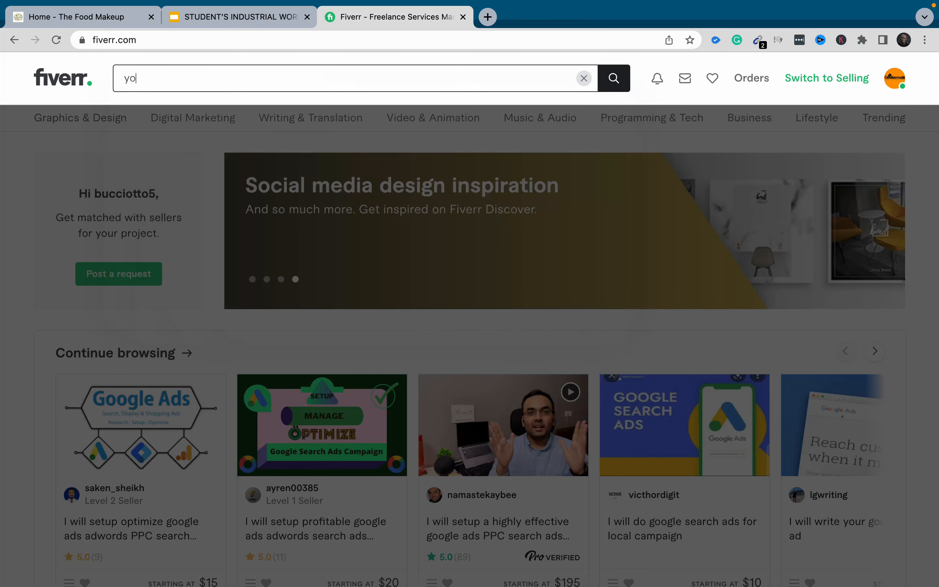
type("utu")
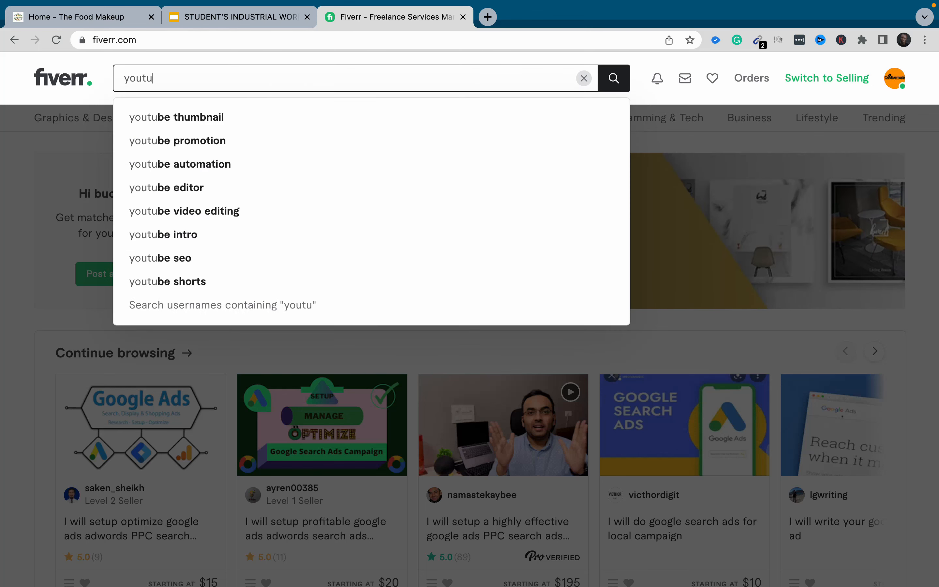
type("be")
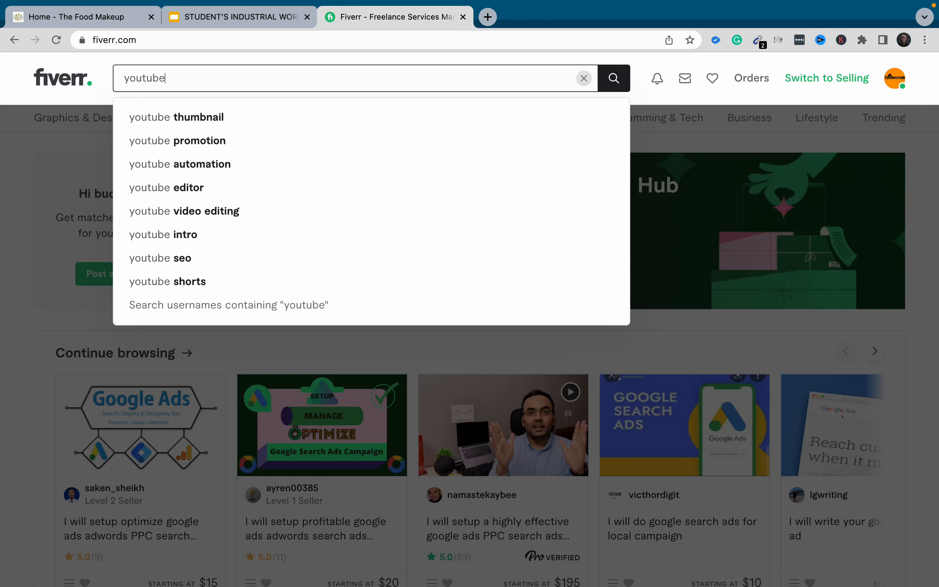
type(" d")
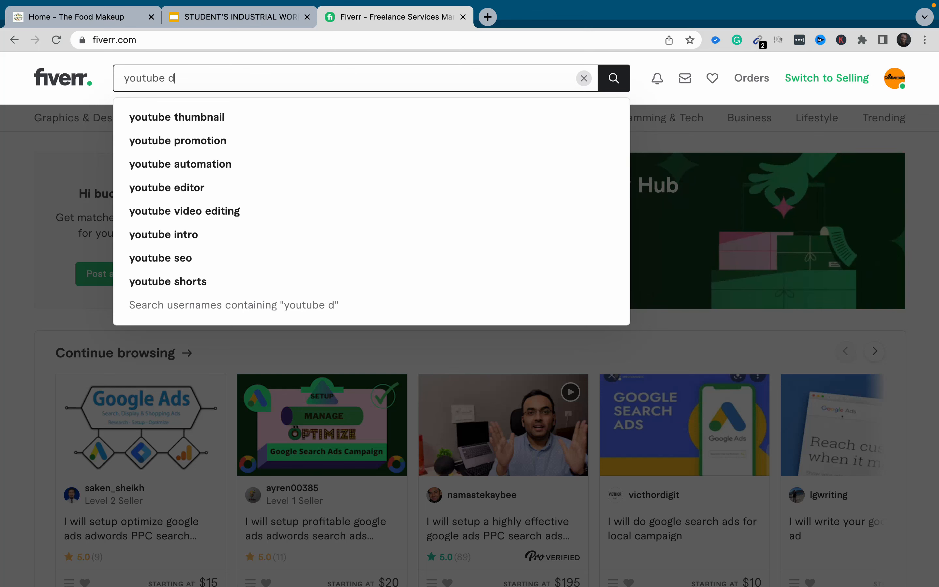
type("escription")
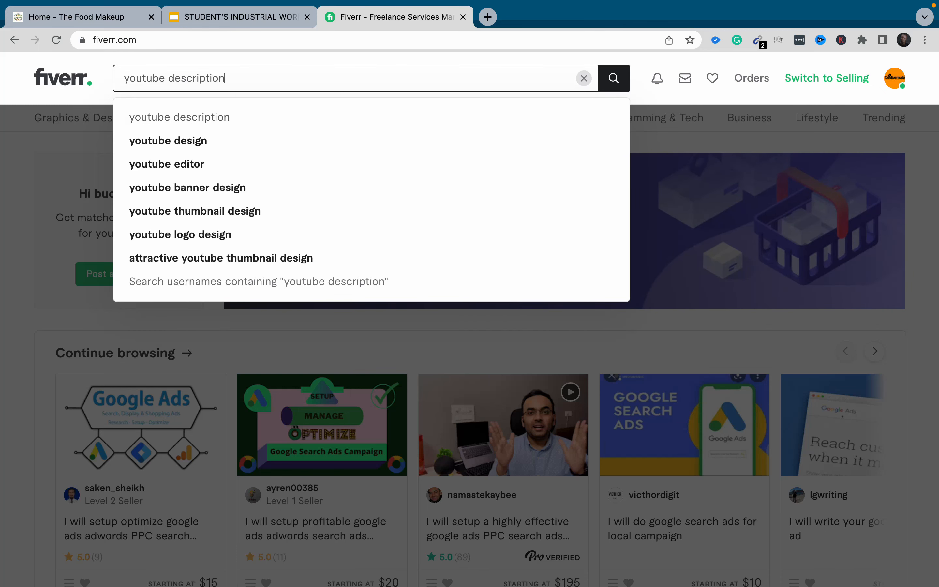
key("Return")
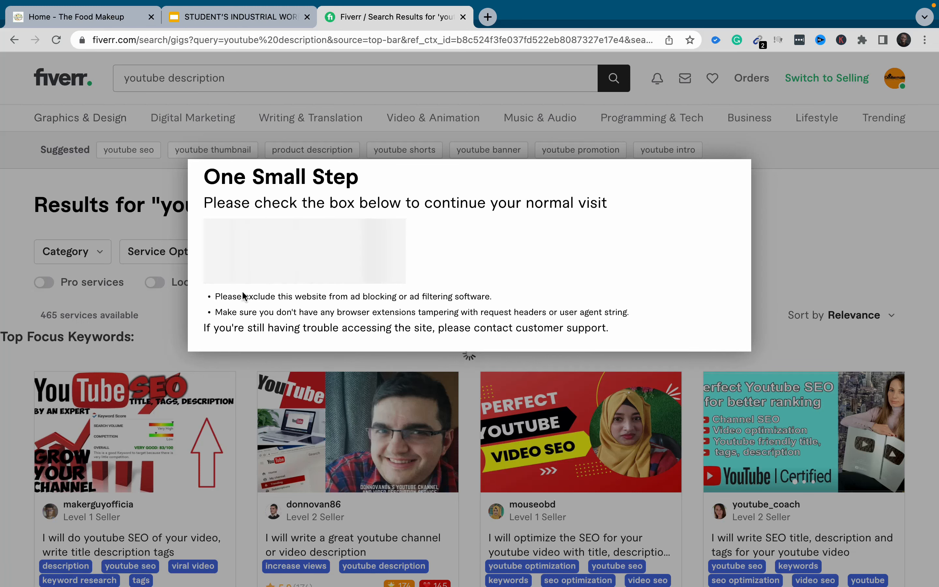
left_click_drag(264, 255, 265, 259)
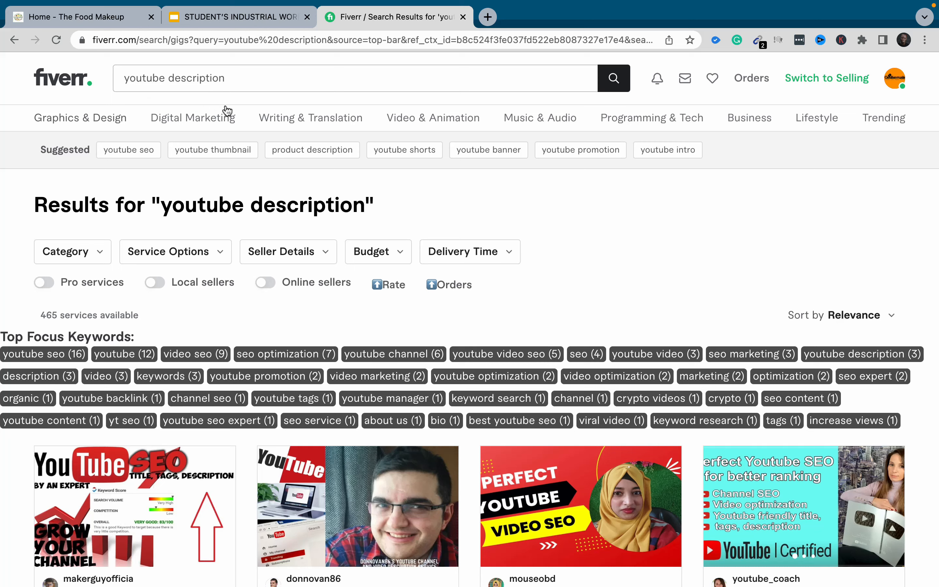
- Examine the top focus keywords and the first row of gigs, including their tags, ratings and starting prices
scroll(271, 156, "down", 1)
scroll(271, 159, "down", 1)
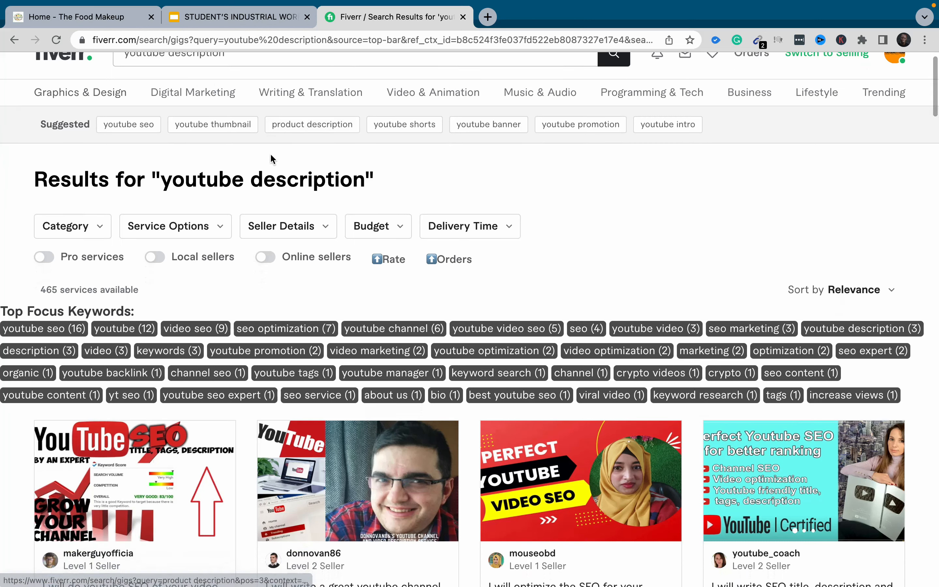
scroll(271, 159, "up", 1)
scroll(272, 160, "down", 5)
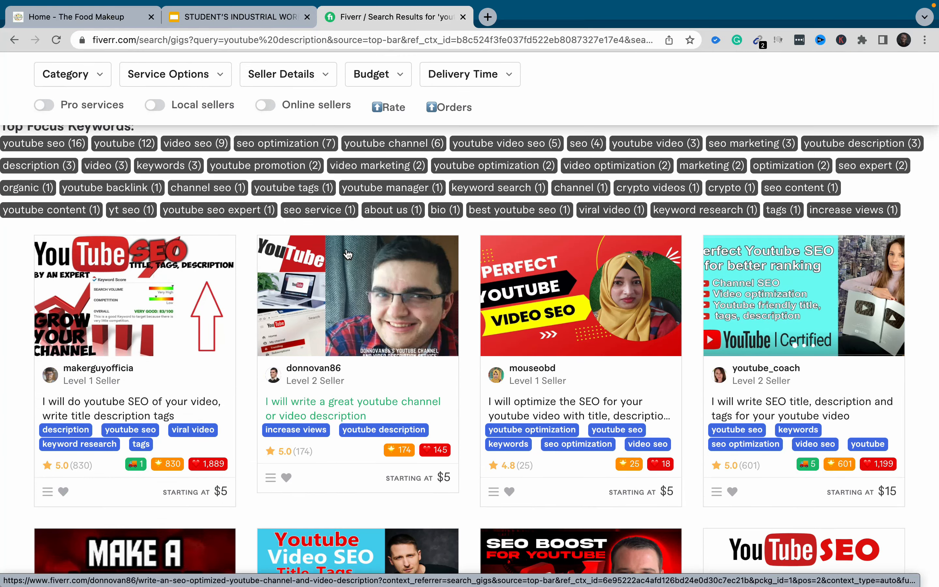
scroll(348, 254, "down", 1)
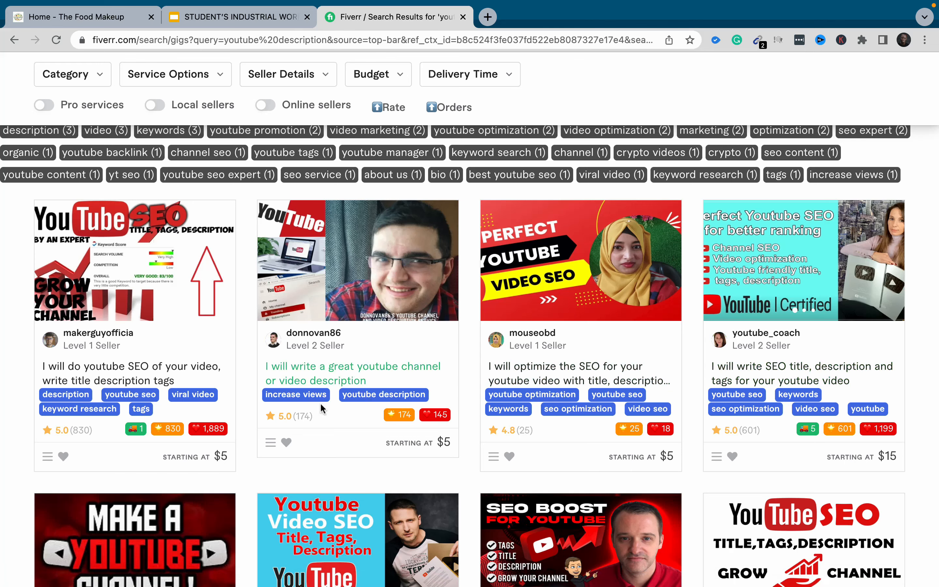
scroll(320, 402, "down", 1)
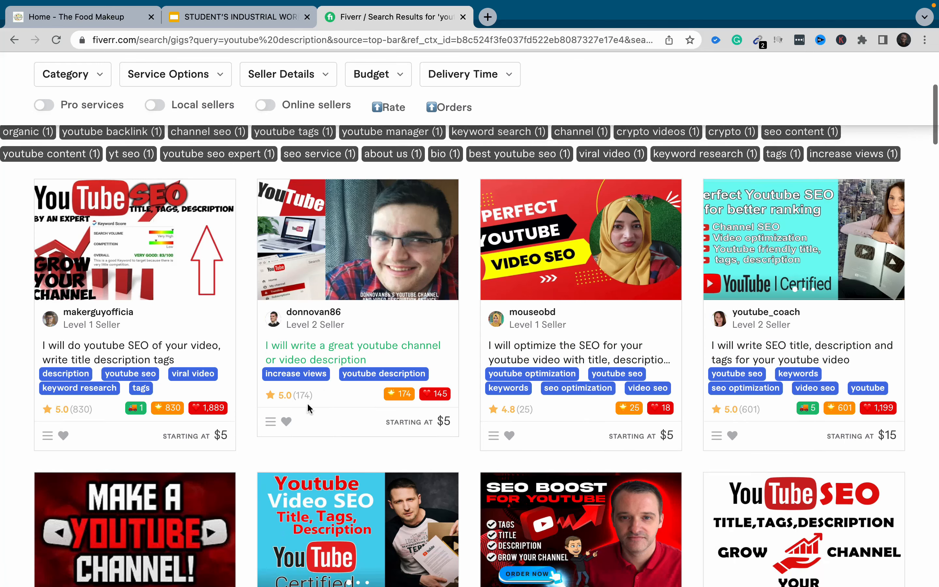
scroll(243, 405, "down", 2)
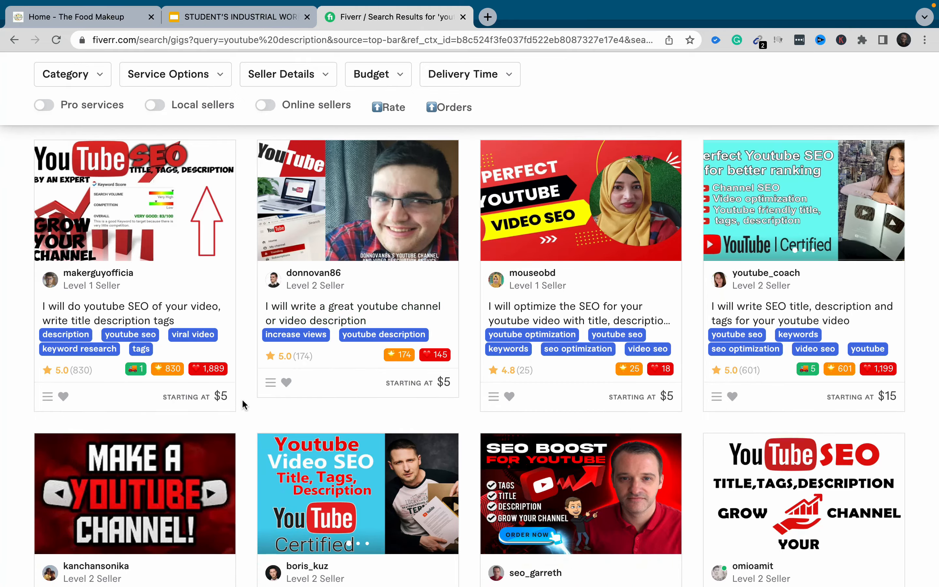
scroll(243, 402, "down", 4)
scroll(243, 402, "up", 8)
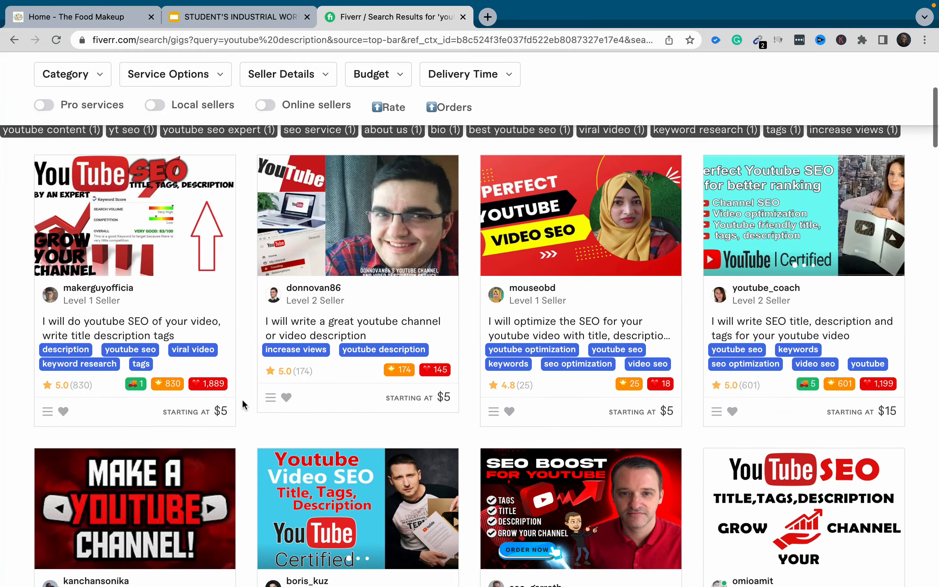
scroll(243, 404, "up", 1)
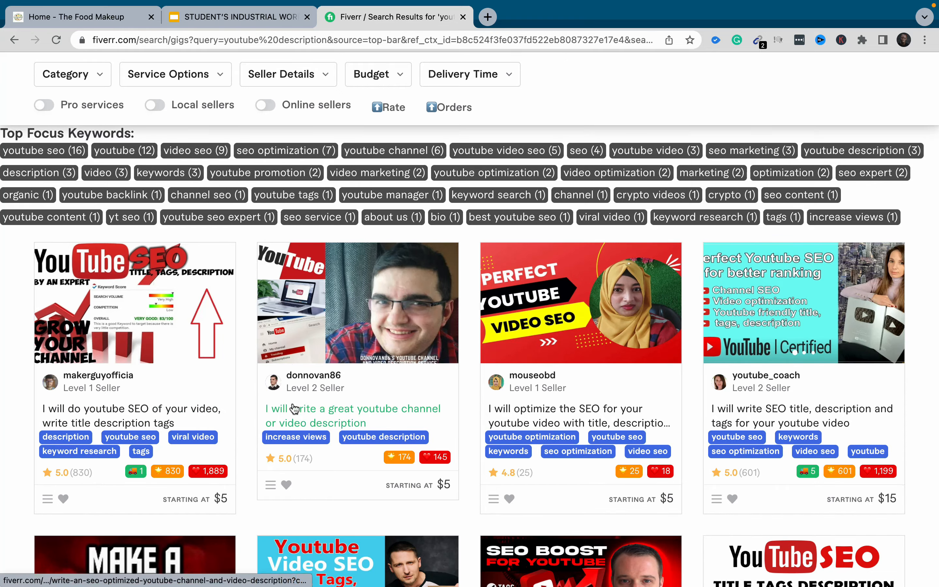
- Skim the gig listings down to the offer of 3 YouTube video descriptions, and return to the first row
scroll(292, 402, "down", 3)
scroll(293, 404, "down", 10)
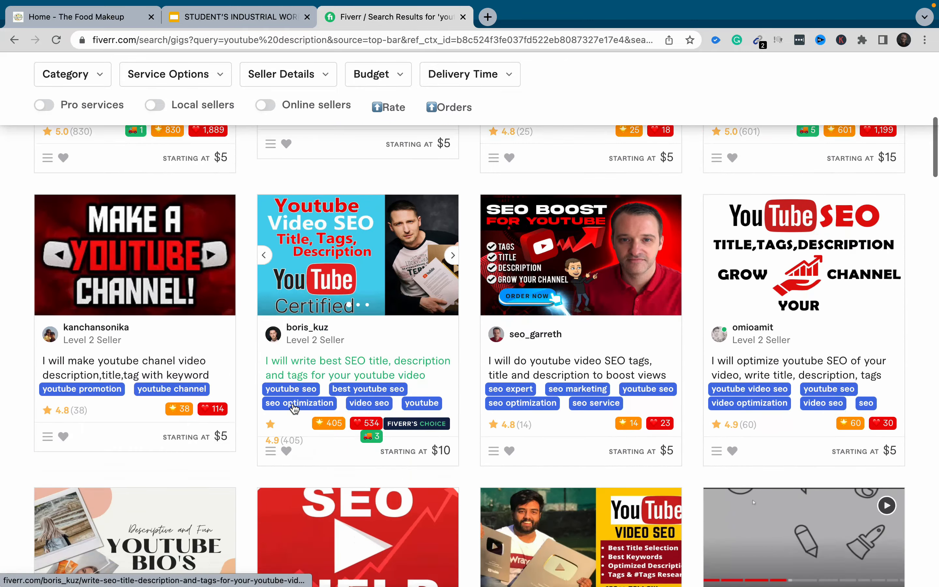
scroll(292, 401, "down", 5)
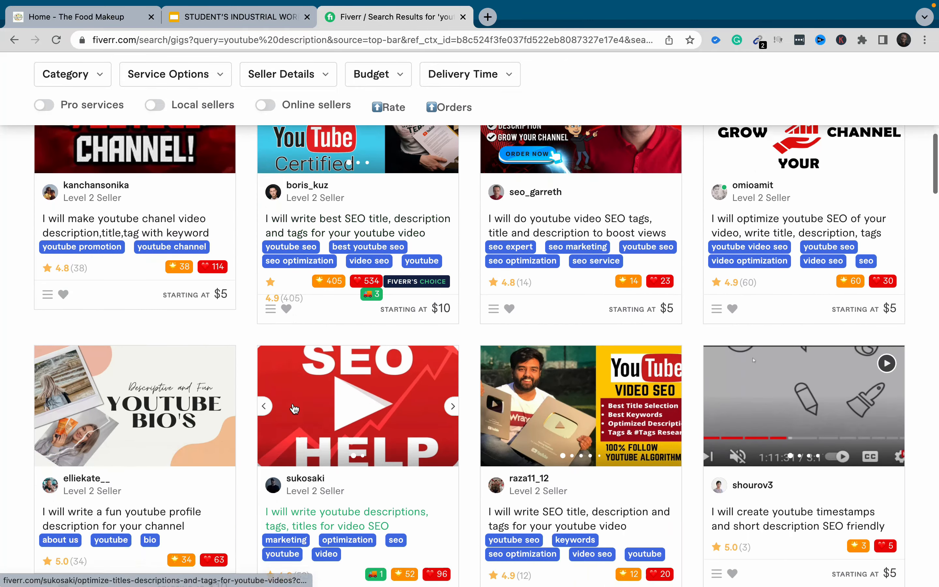
scroll(294, 409, "down", 9)
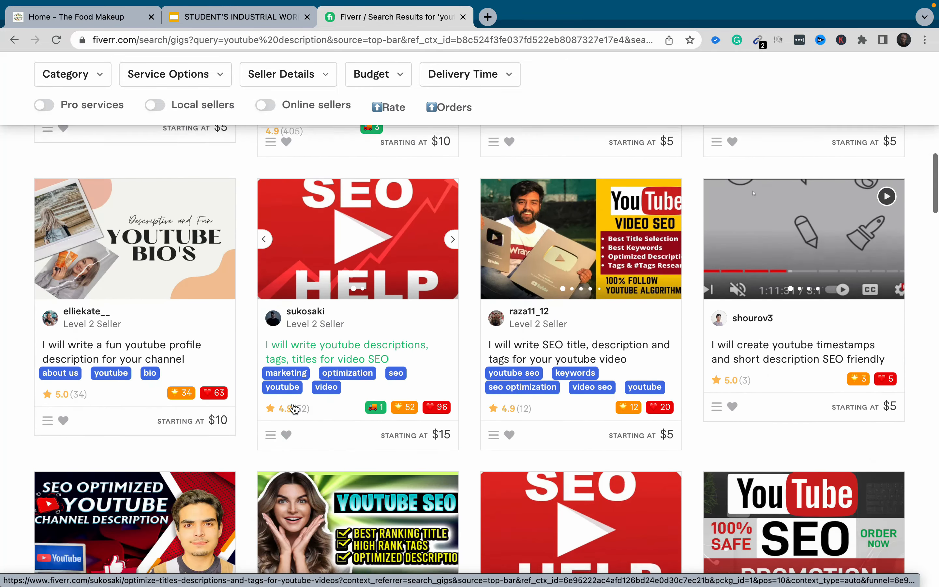
scroll(294, 408, "down", 7)
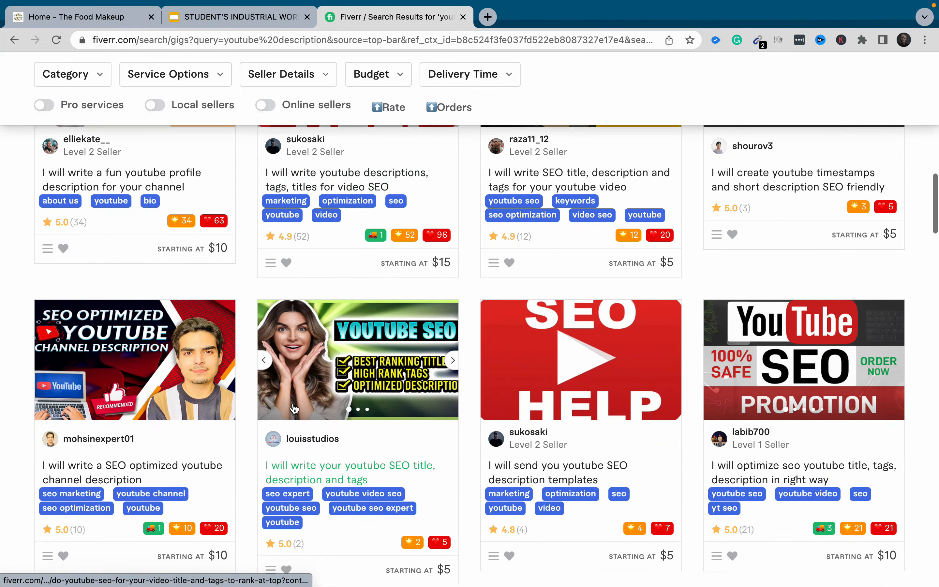
scroll(293, 404, "down", 4)
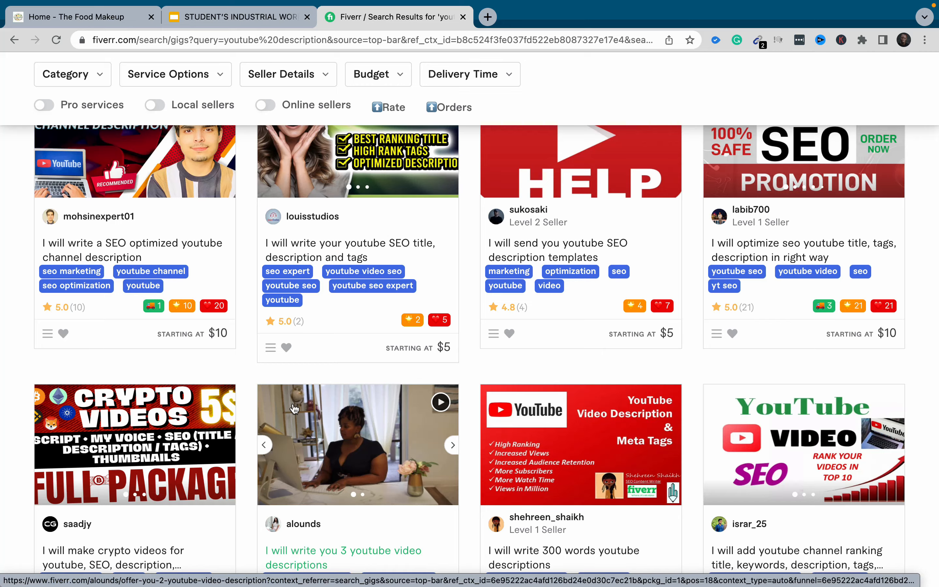
scroll(294, 408, "down", 5)
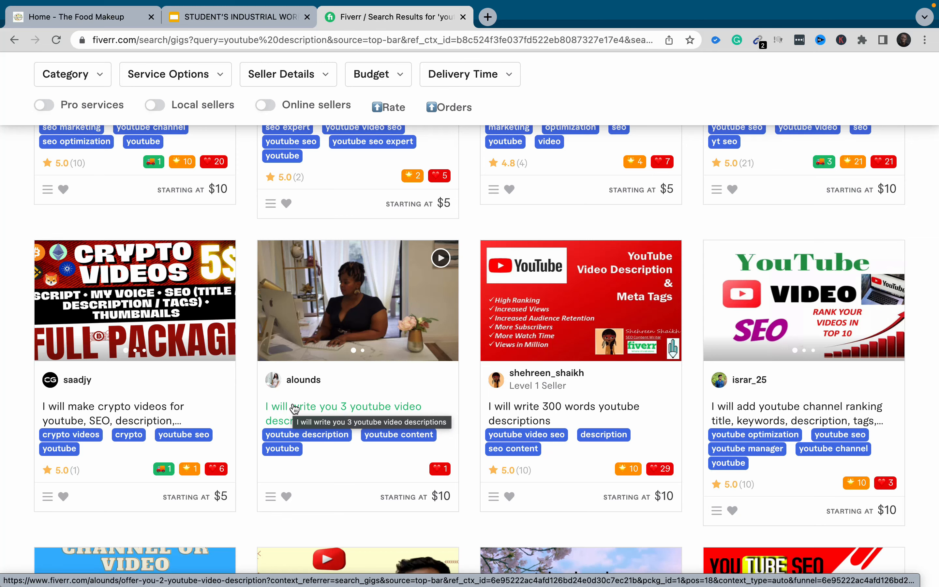
scroll(294, 408, "up", 10)
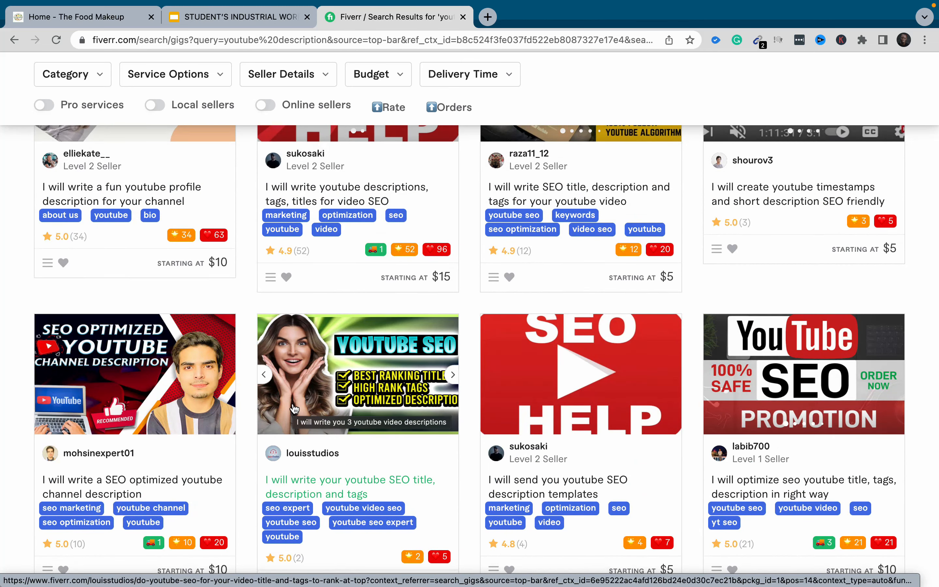
scroll(294, 408, "up", 20)
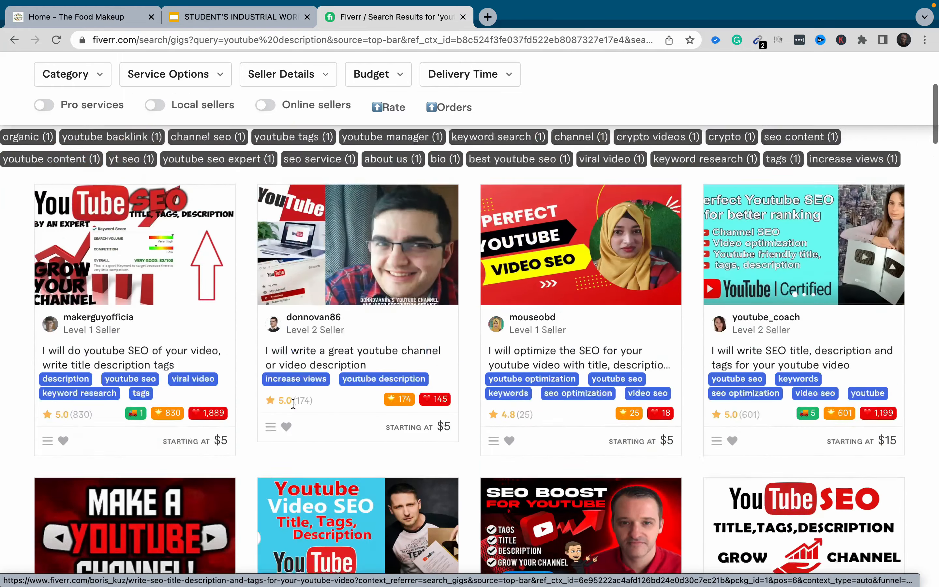
scroll(292, 403, "up", 5)
- Compare the YouTube description gigs row by row, checking each one's offer, reviews and starting price
scroll(294, 406, "down", 5)
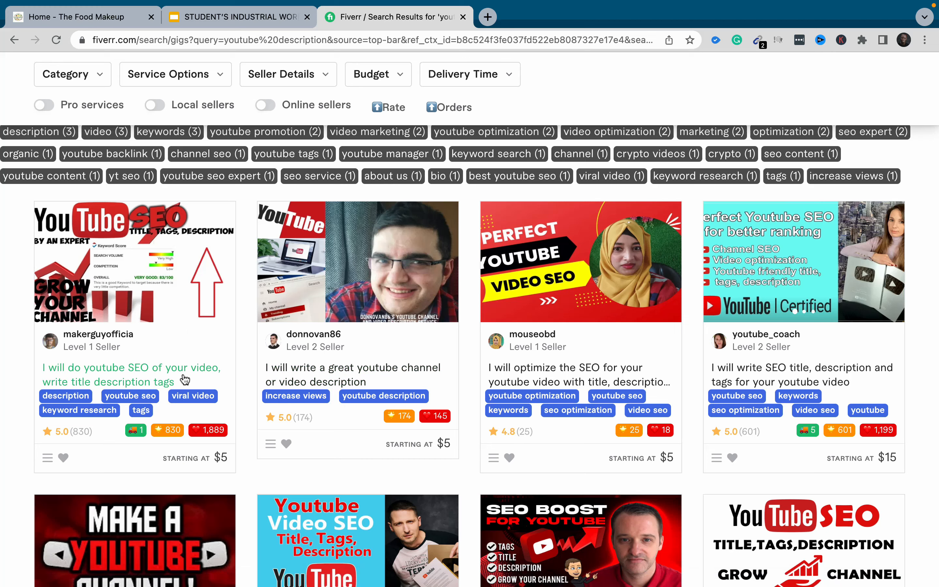
scroll(231, 337, "down", 2)
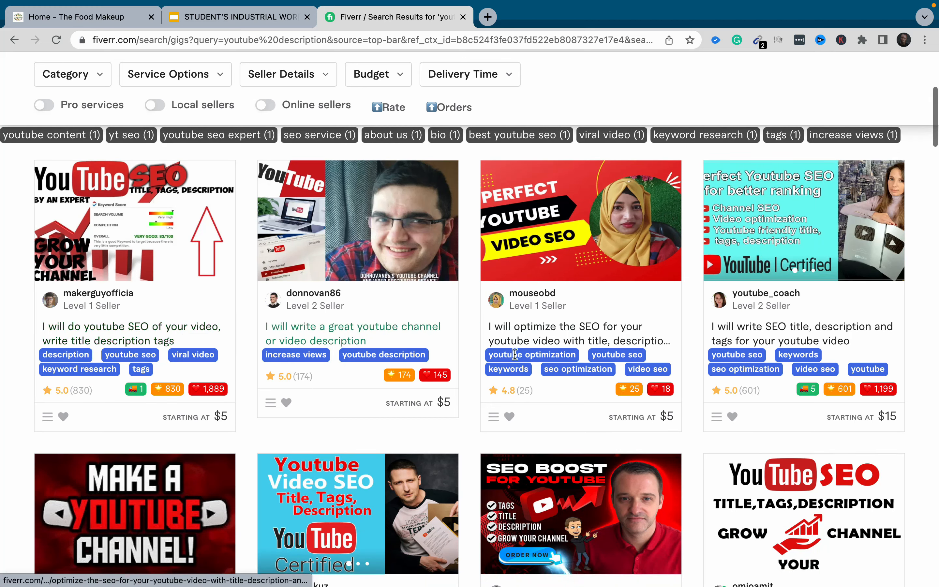
scroll(586, 359, "down", 10)
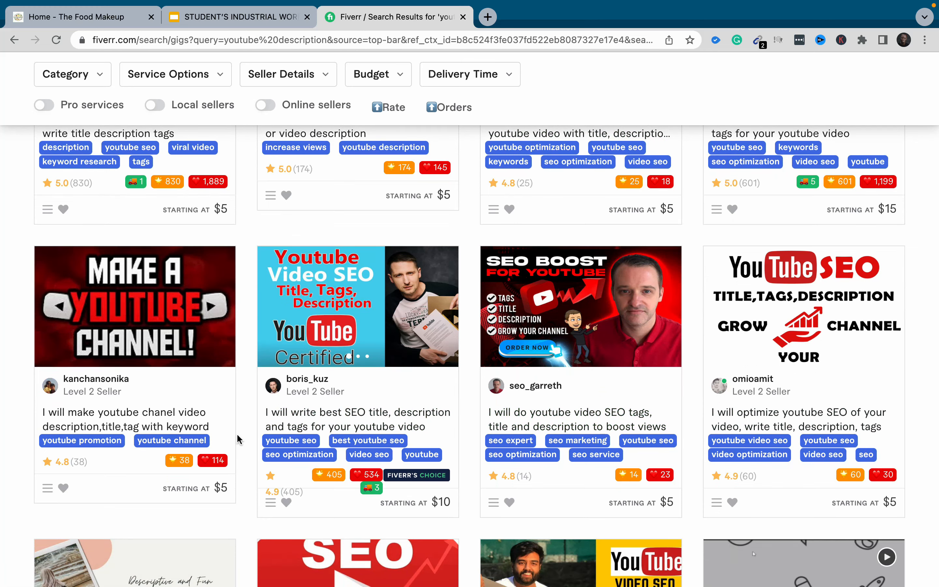
scroll(237, 438, "down", 2)
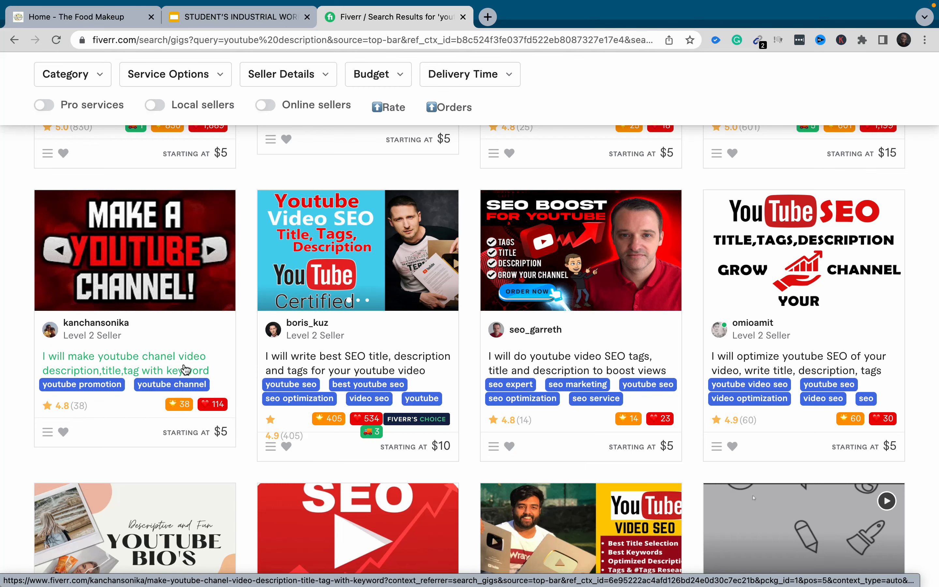
scroll(231, 408, "down", 4)
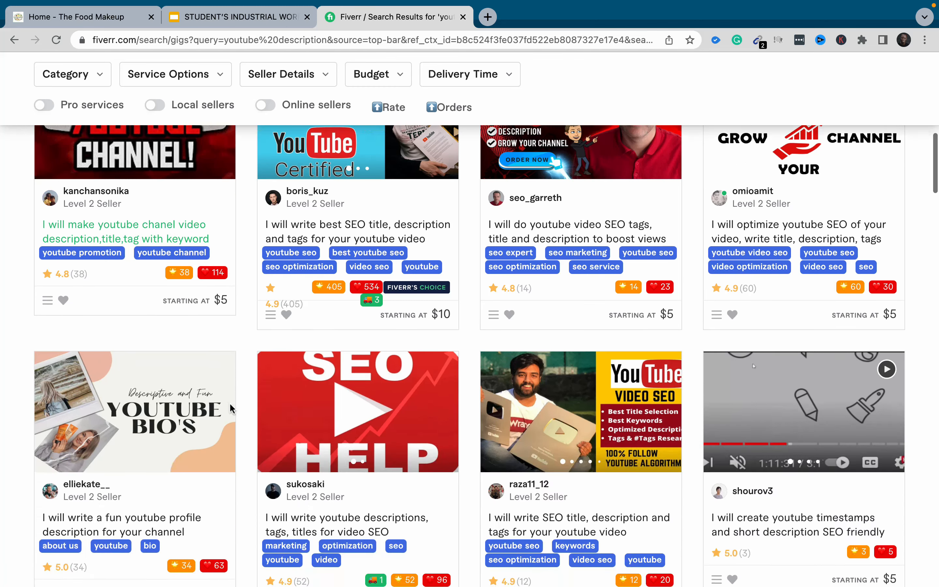
scroll(231, 408, "down", 5)
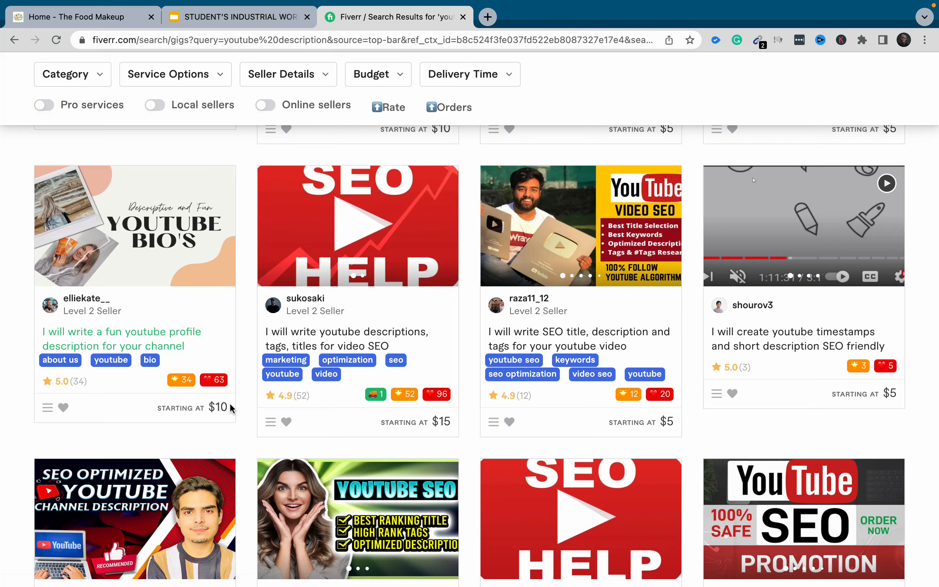
scroll(231, 407, "down", 2)
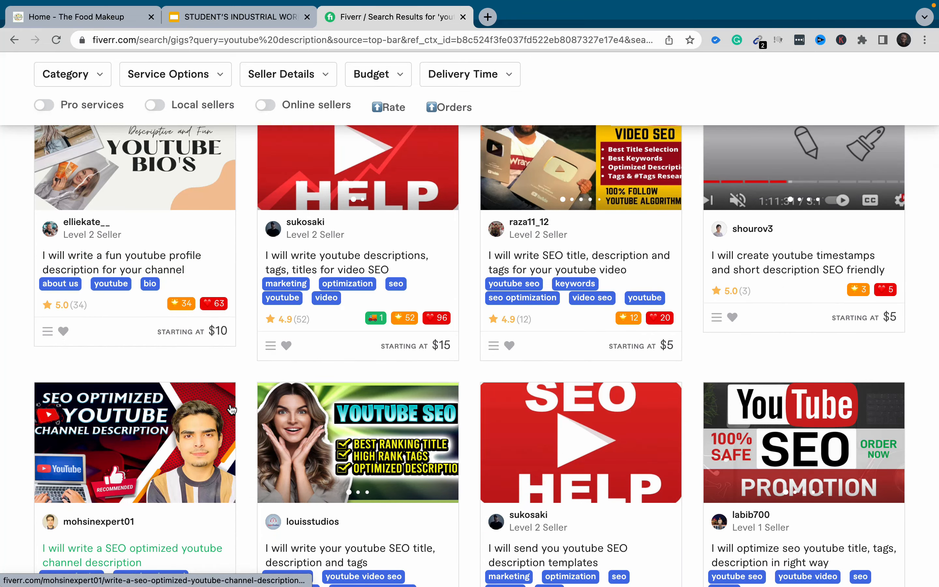
scroll(231, 408, "down", 4)
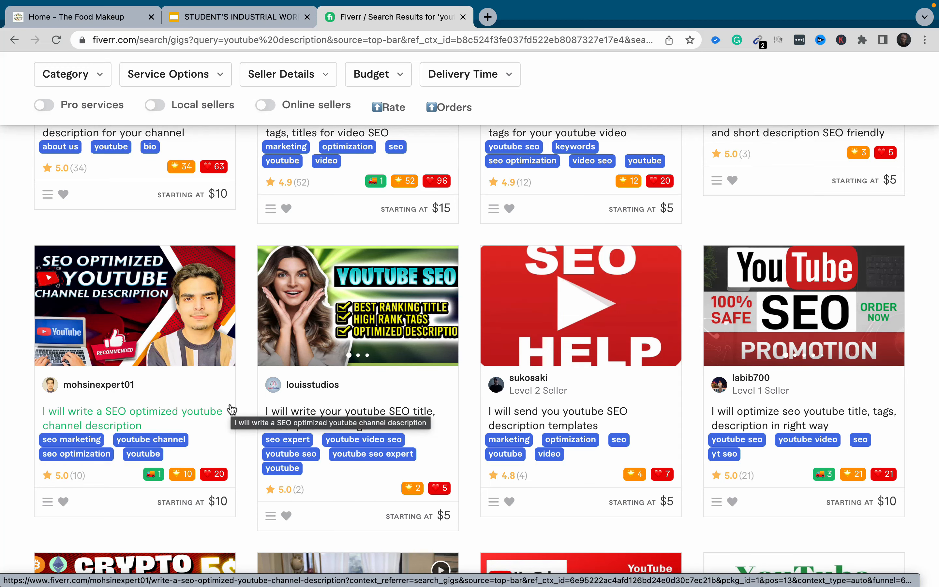
scroll(231, 409, "down", 5)
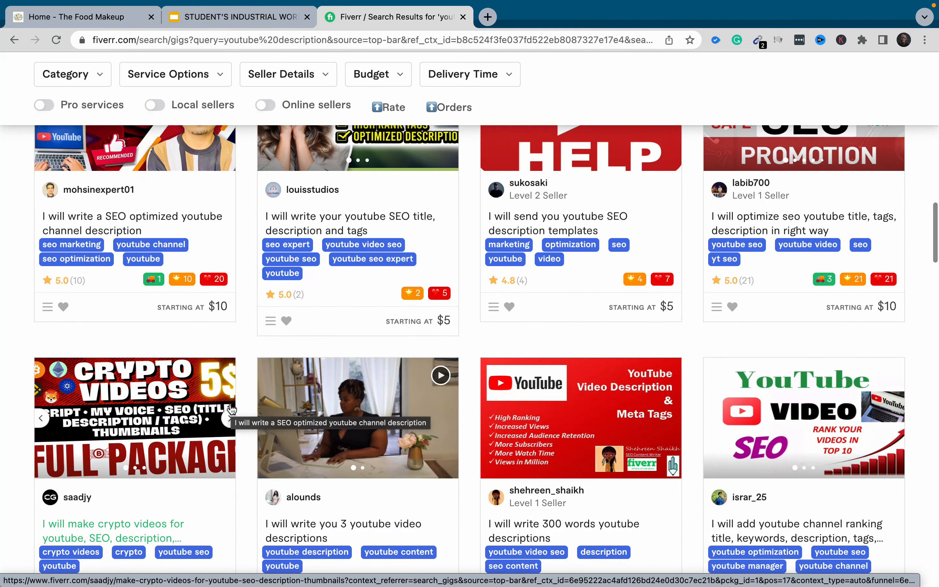
scroll(232, 409, "down", 3)
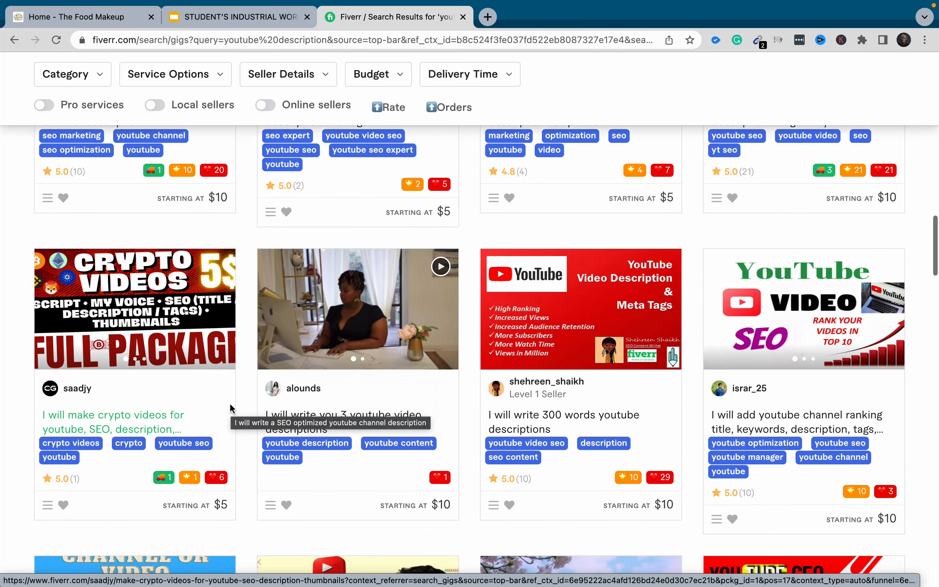
scroll(229, 402, "down", 5)
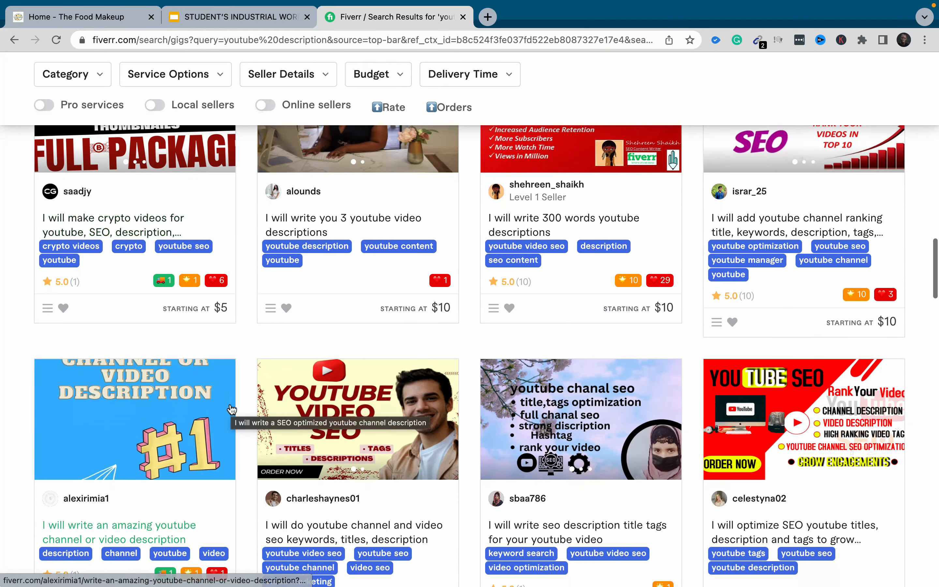
scroll(231, 408, "down", 4)
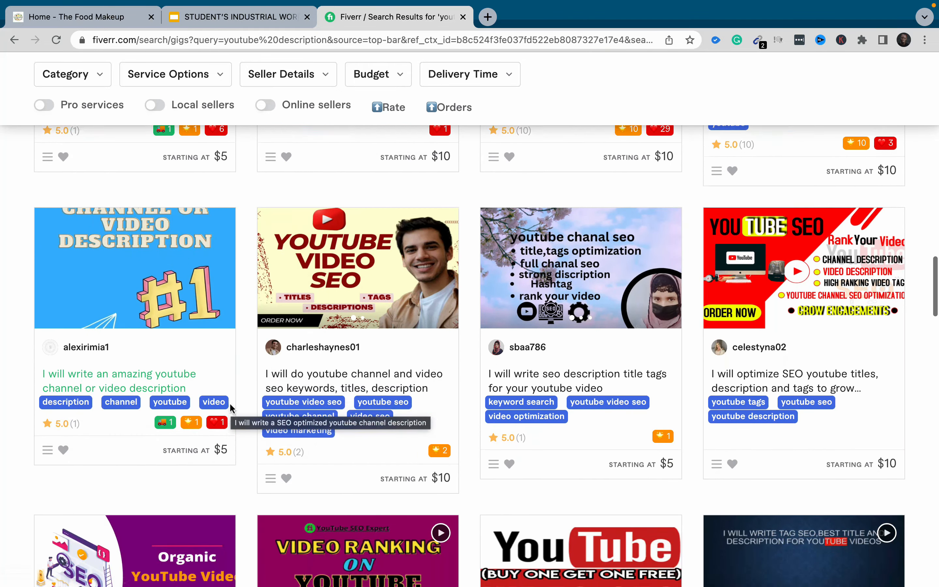
- Skim the further rows of YouTube SEO and description gigs, and return to the start of the search results
scroll(231, 406, "down", 5)
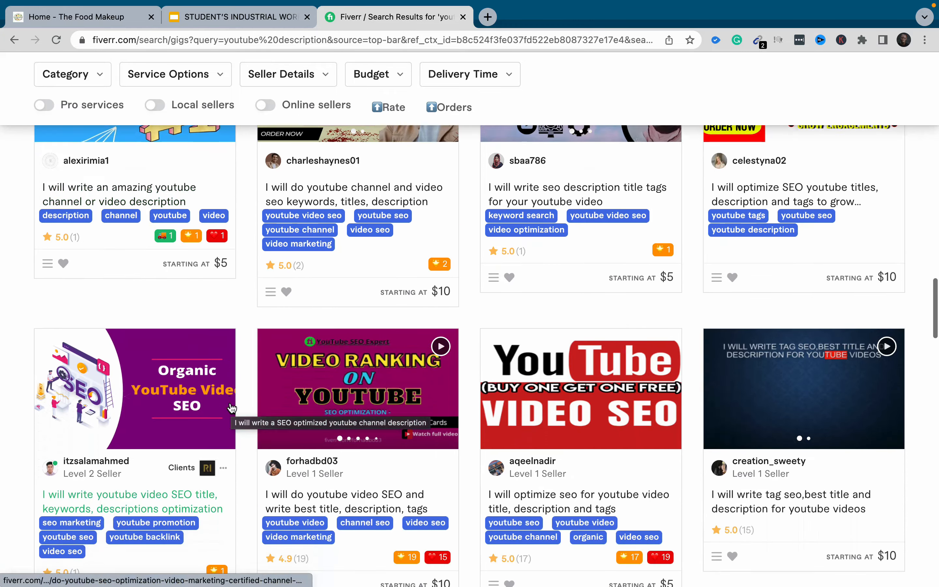
scroll(231, 407, "down", 8)
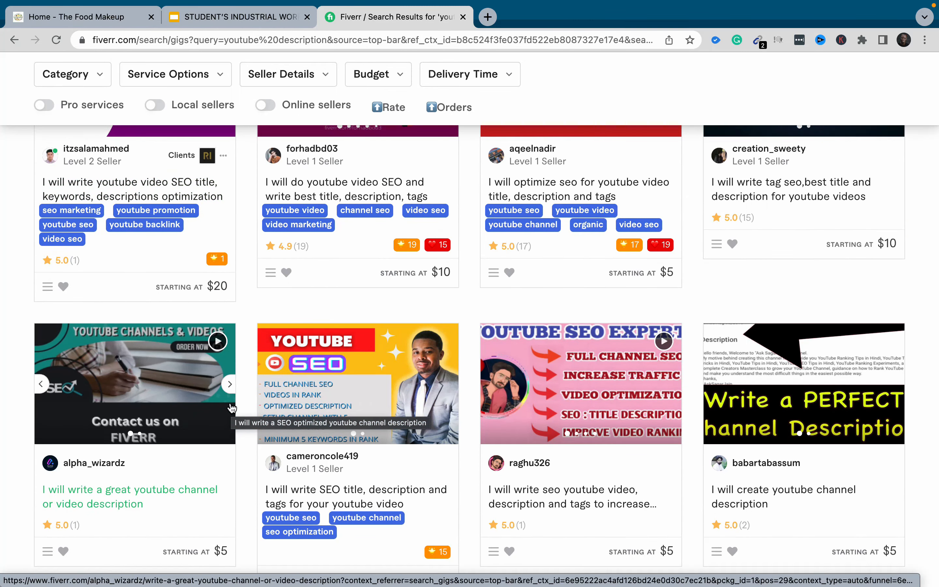
scroll(231, 408, "down", 20)
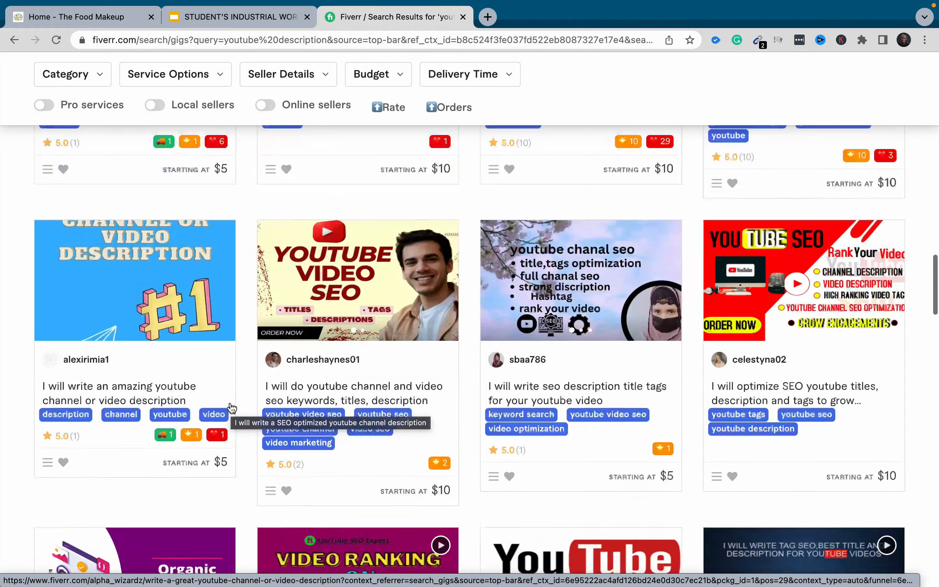
scroll(231, 405, "up", 12)
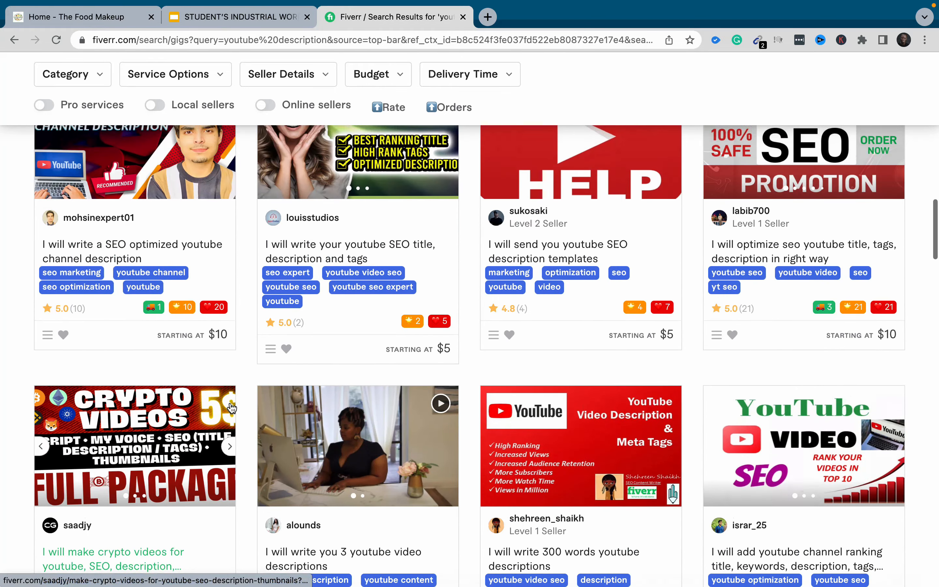
scroll(232, 407, "up", 8)
scroll(232, 407, "up", 20)
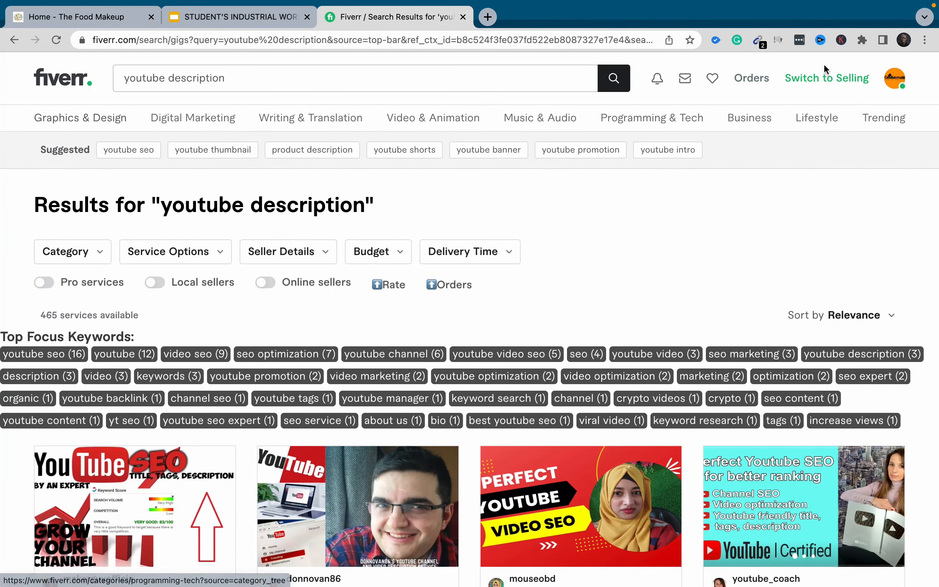
- Open the seller dashboard in a separate browser tab, keeping the search results open, and switch to it
right_click(816, 81)
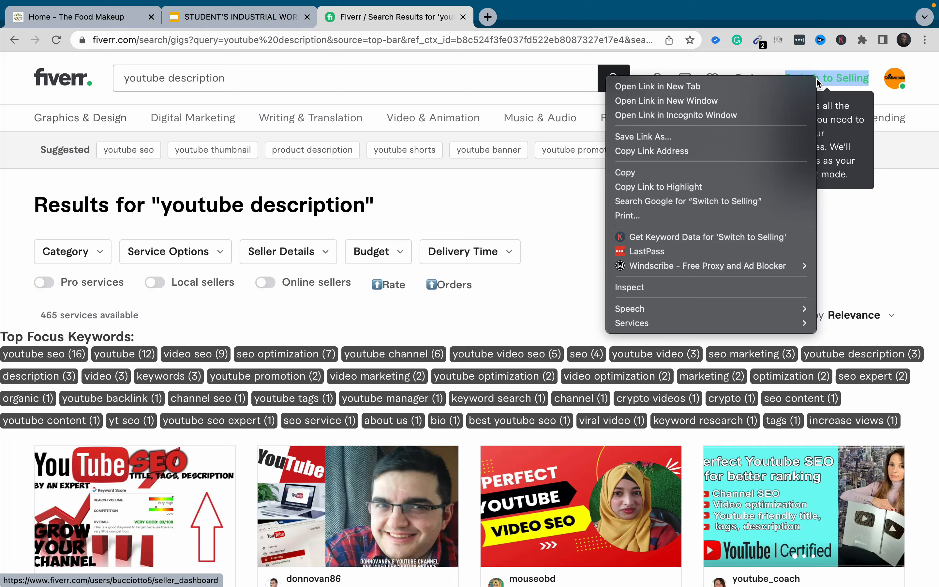
left_click(724, 87)
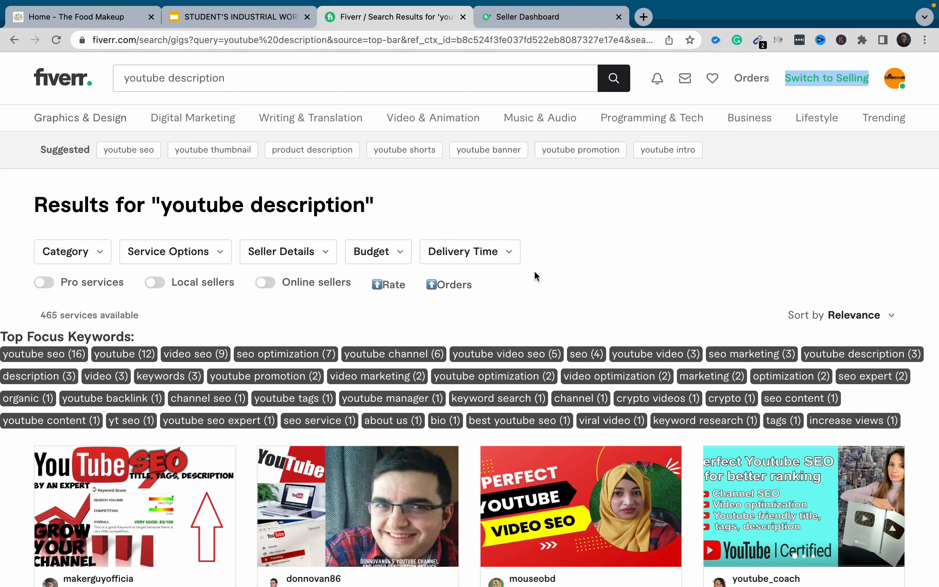
scroll(534, 270, "down", 1)
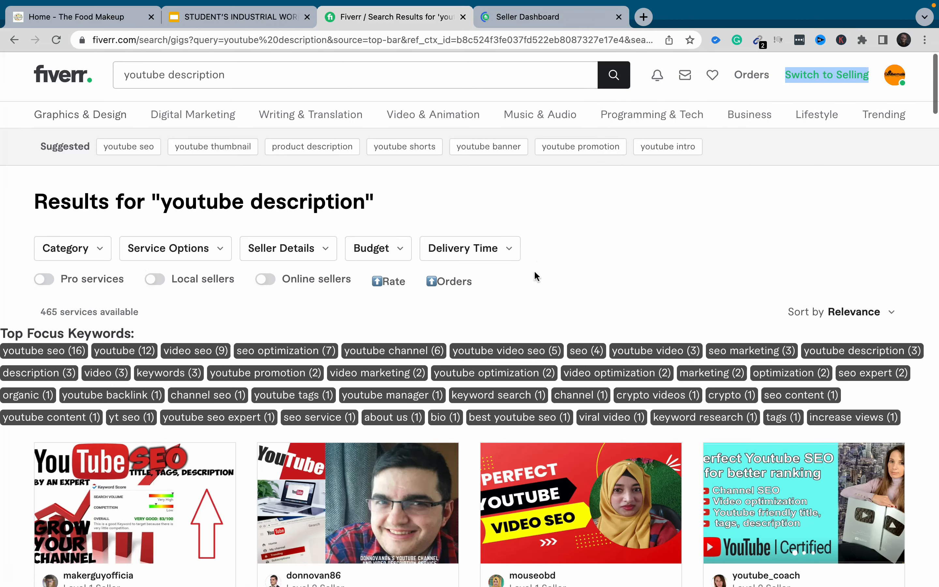
left_click(524, 16)
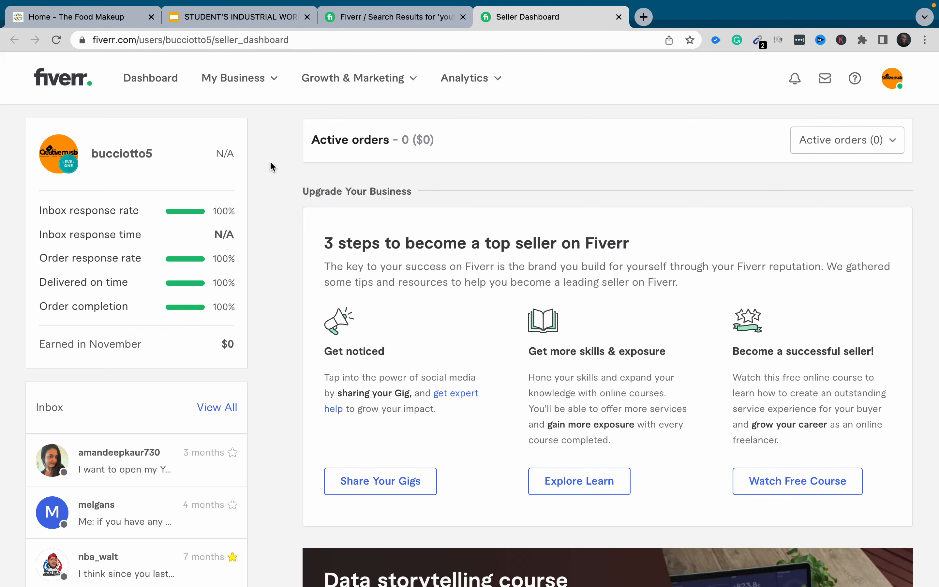
- Go to the seller account's list of gigs and start creating a new gig
left_click(275, 79)
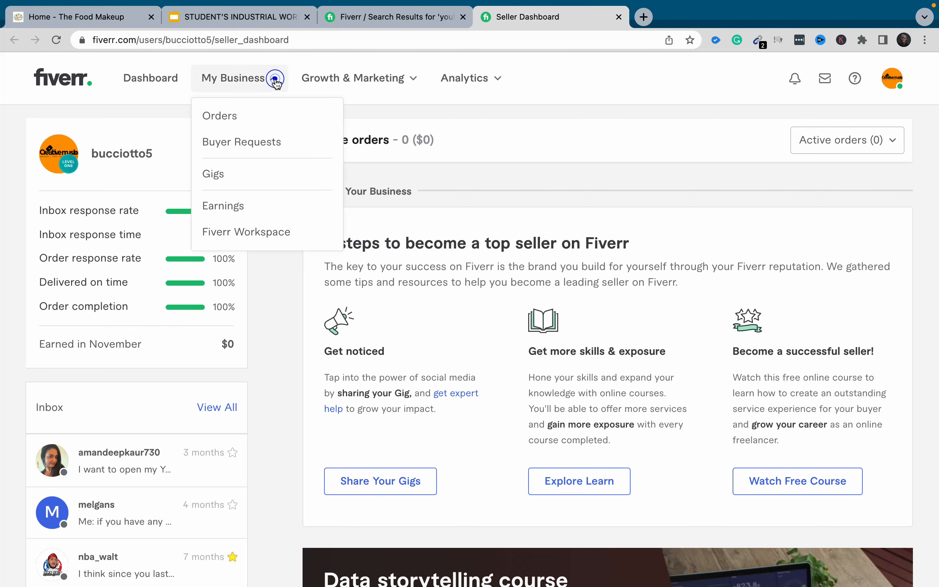
left_click(243, 179)
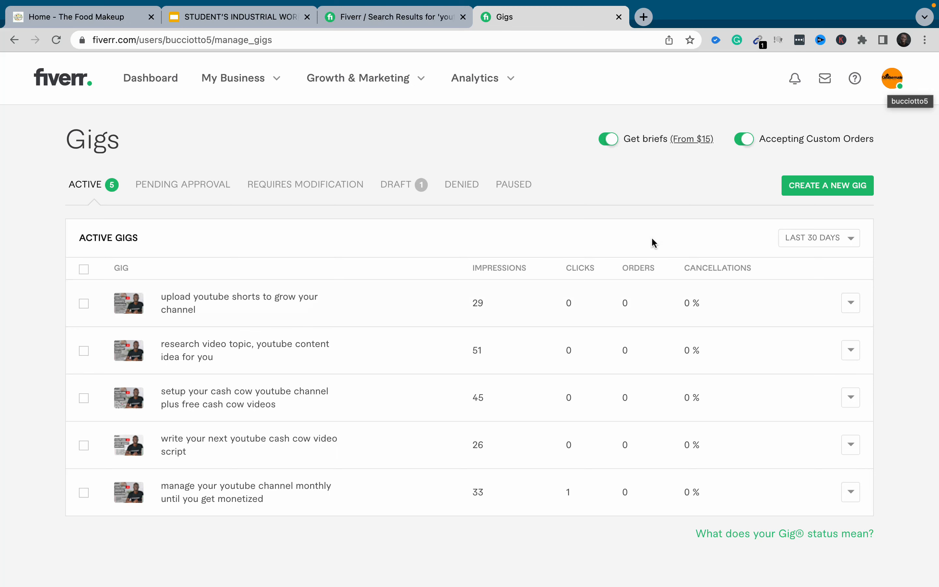
left_click(815, 192)
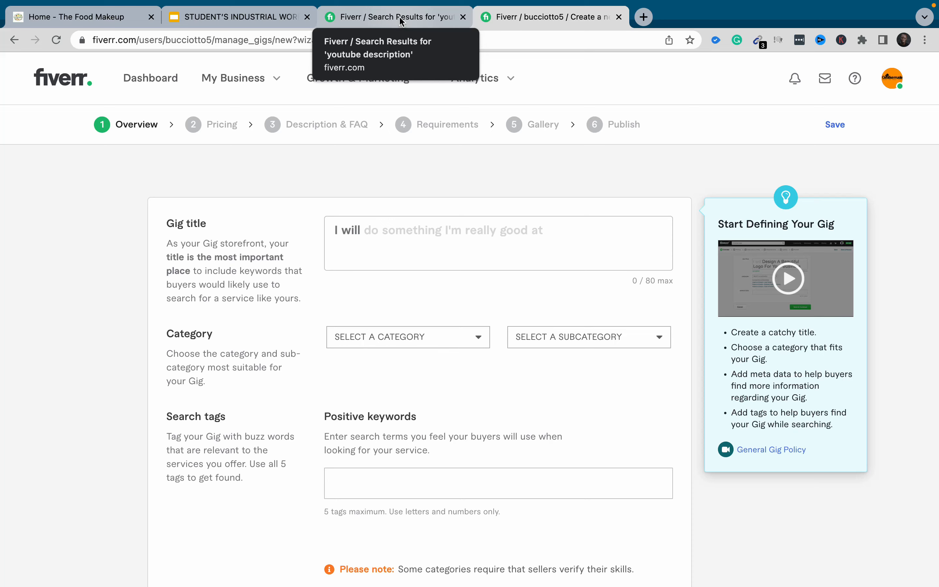
- Check the "youtube description" search results and focus keywords once more, and return to the new gig form
left_click(399, 15)
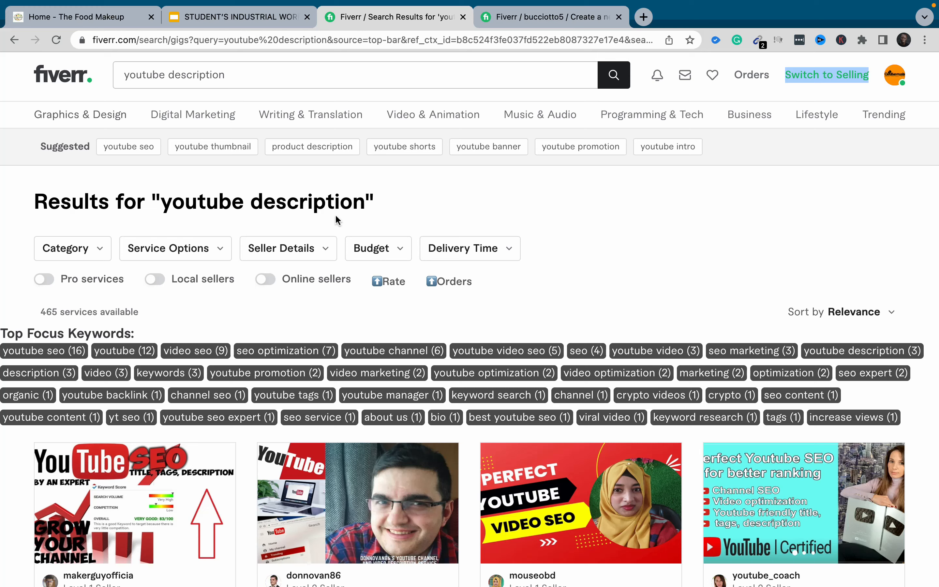
scroll(381, 225, "down", 1)
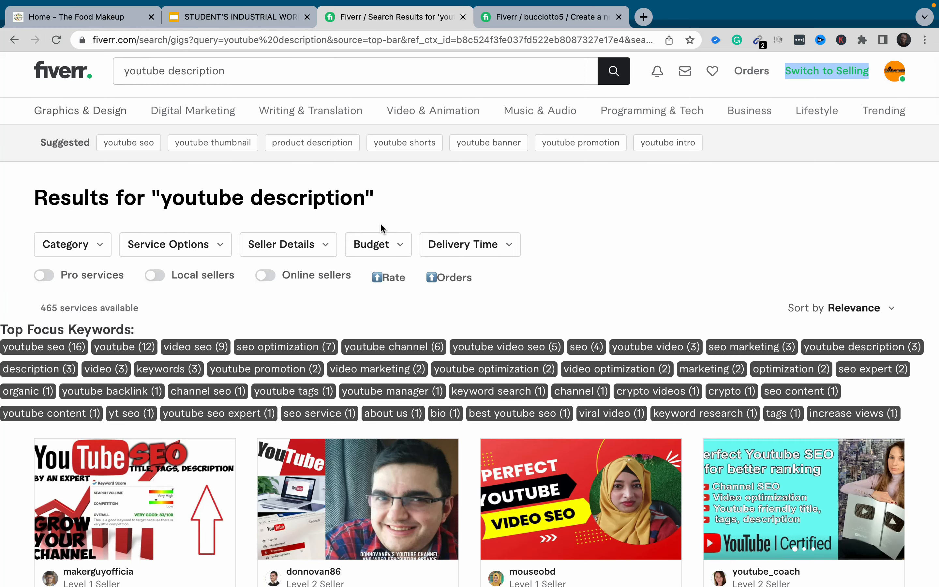
scroll(381, 224, "down", 2)
scroll(381, 225, "up", 1)
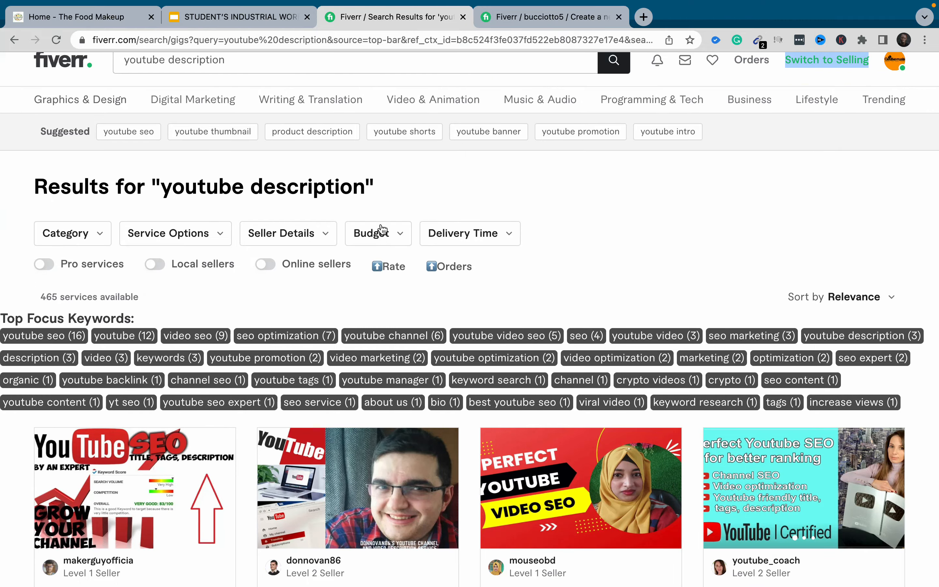
left_click(514, 20)
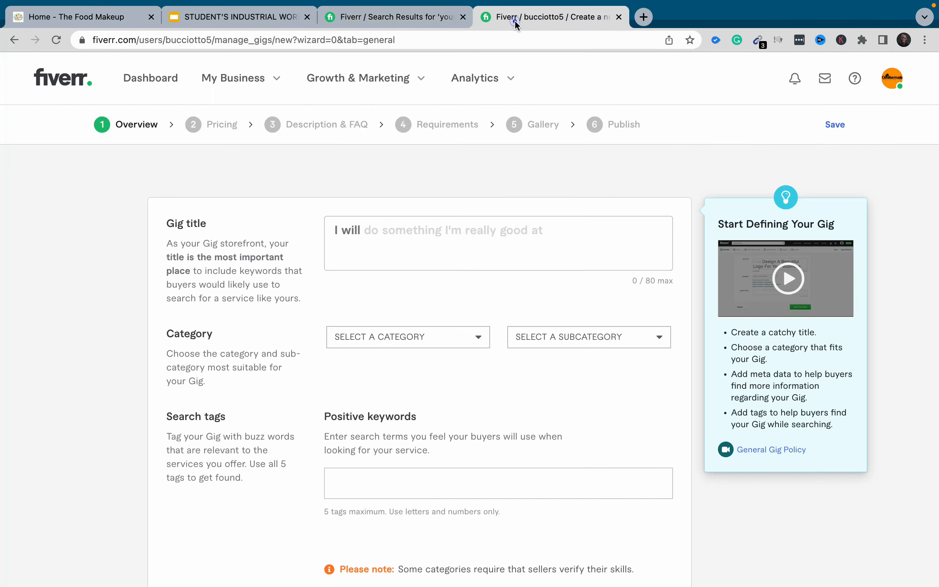
- Enter the gig title "write an engaging youtube description for your video", applying the suggested article correction
left_click(390, 241)
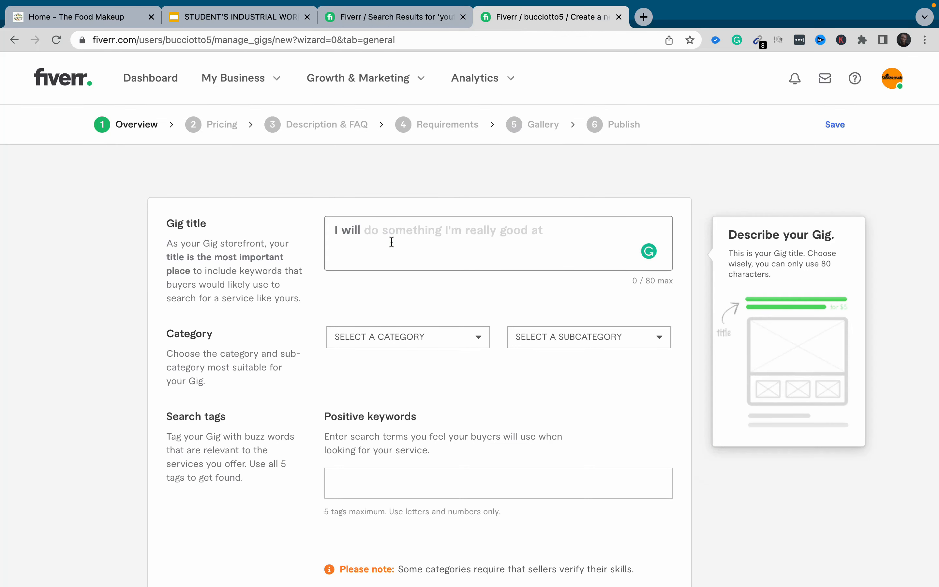
type("write ")
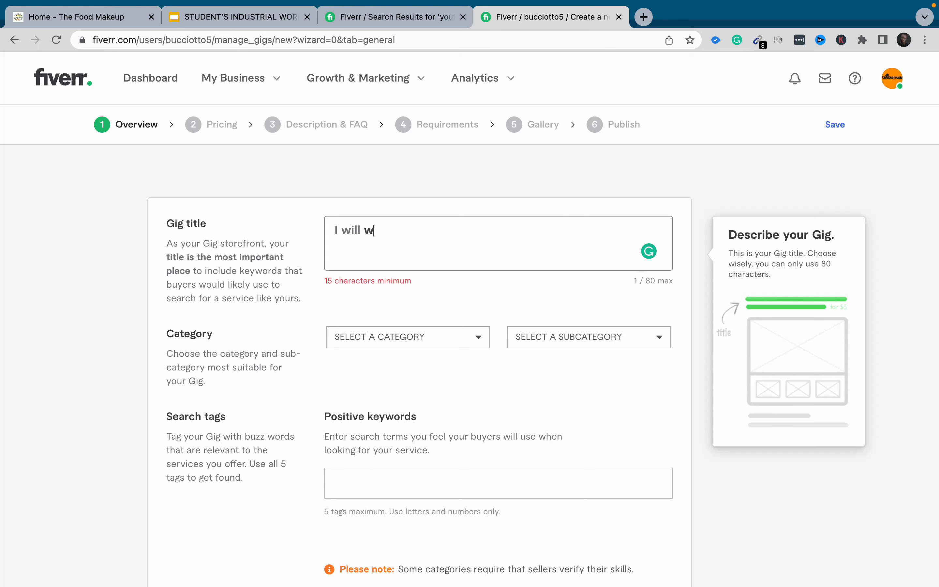
type("enaging")
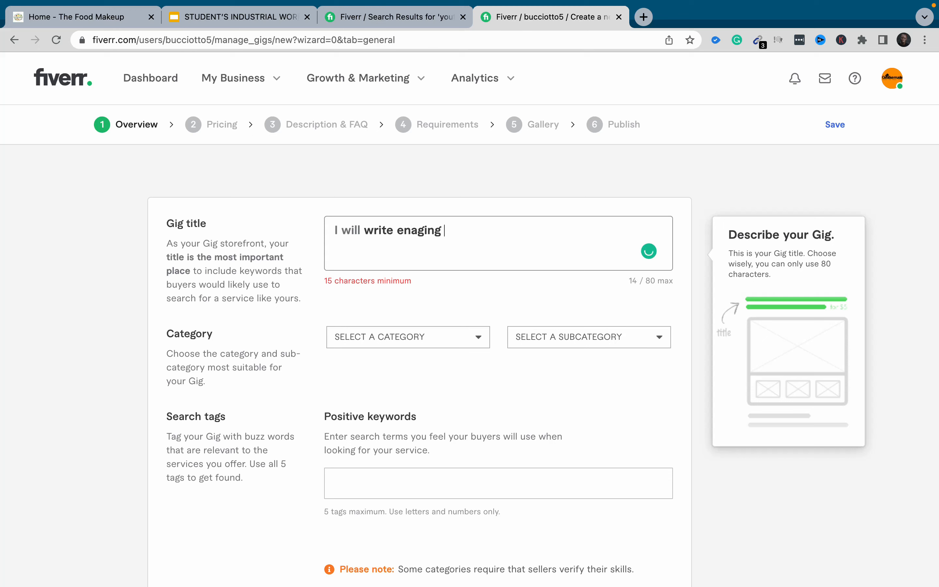
key("BackSpace")
key("BackSpace")
key("BackSpace")
key("BackSpace")
key("BackSpace")
key("BackSpace")
type("gaging youtu")
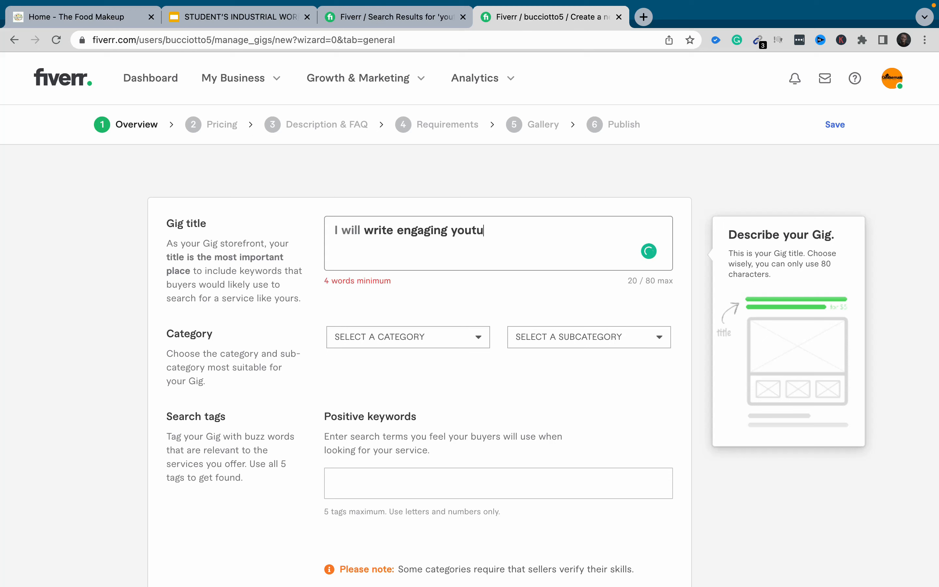
type("be descr")
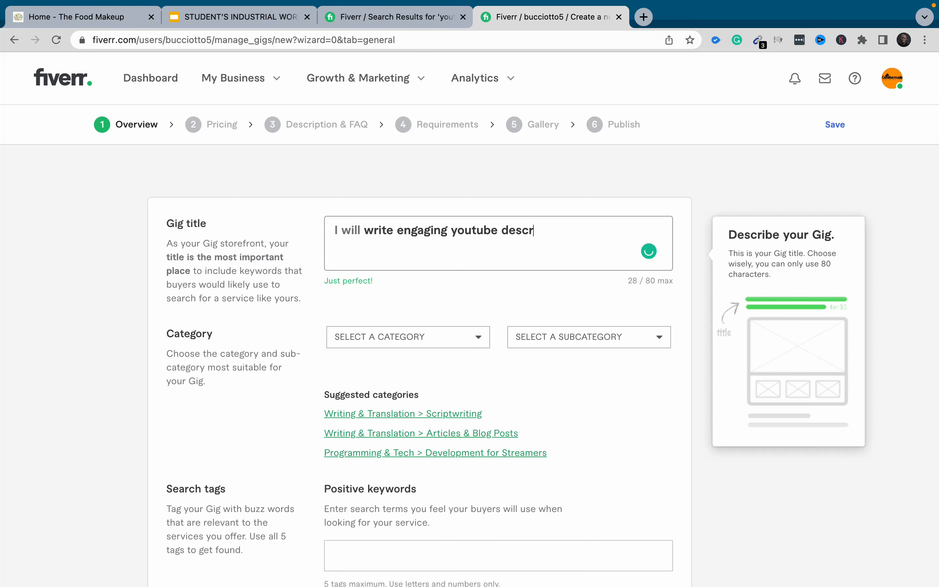
type("iption for your vid")
type("eo")
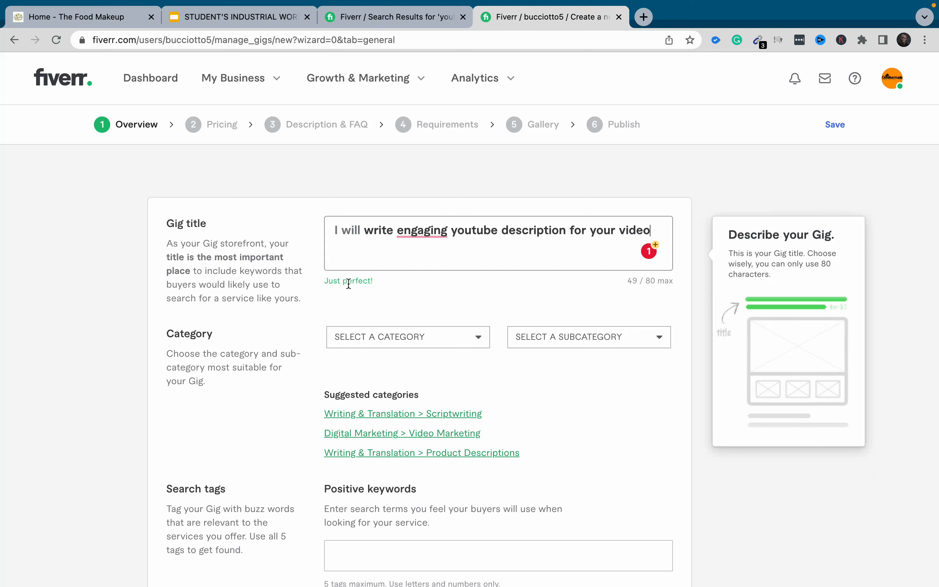
mouse_move(430, 232)
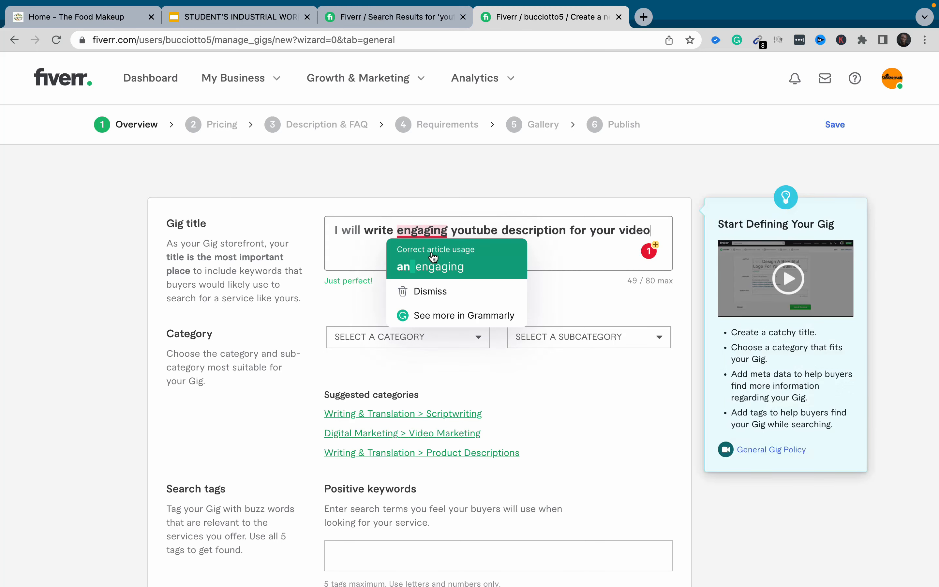
left_click(426, 267)
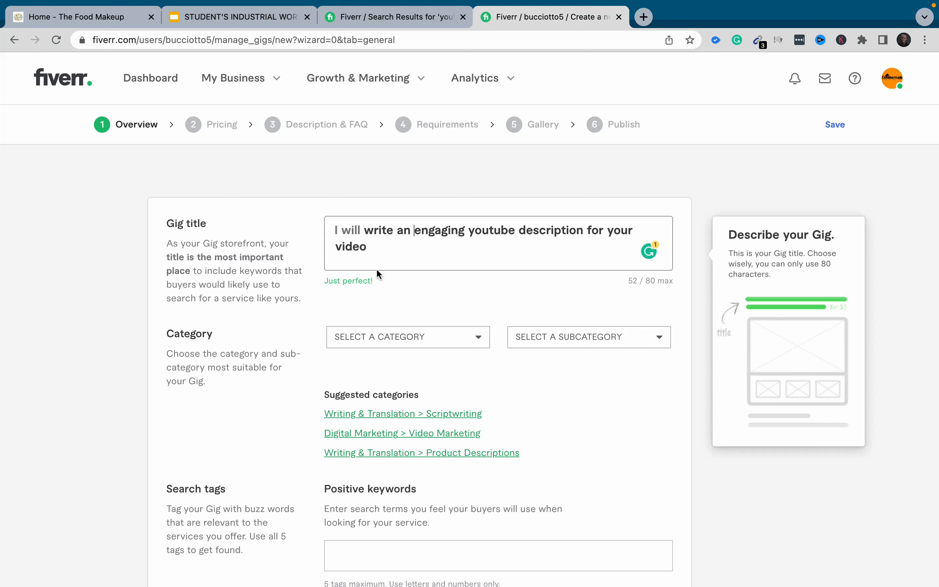
- Try the suggested category Digital Marketing > Video Marketing and look through its service types
scroll(378, 271, "down", 5)
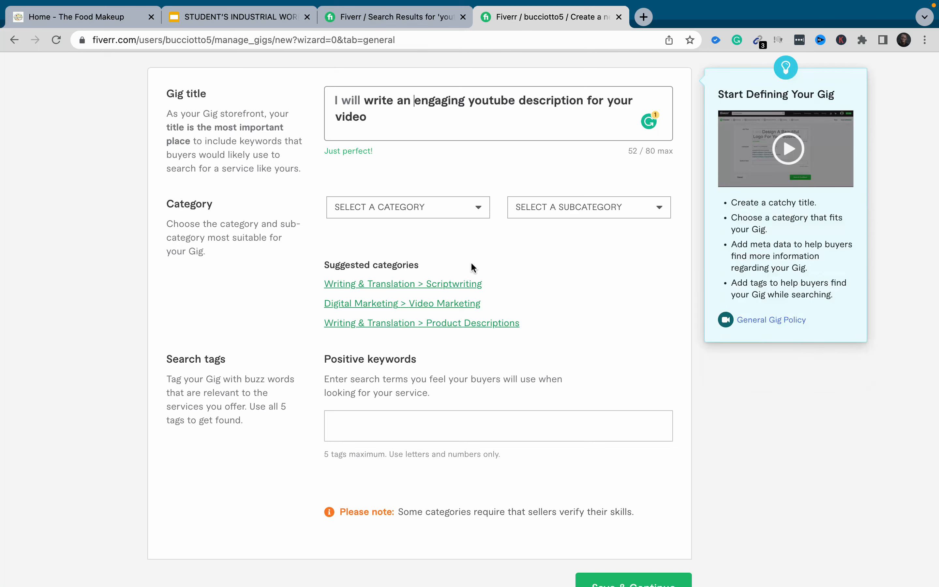
left_click(442, 305)
left_click(449, 367)
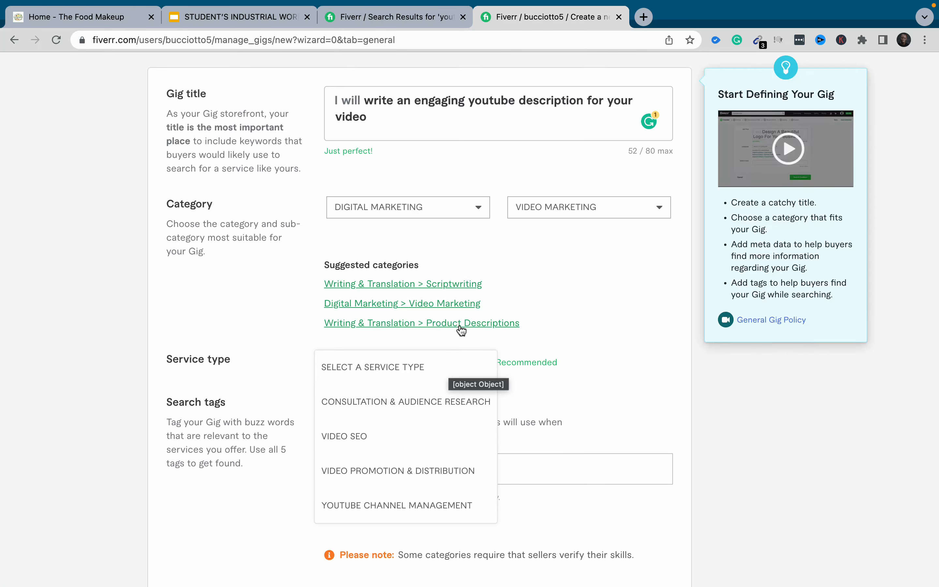
- Try the suggested category Writing & Translation > Product Descriptions and check its platform and language metadata options
left_click(461, 324)
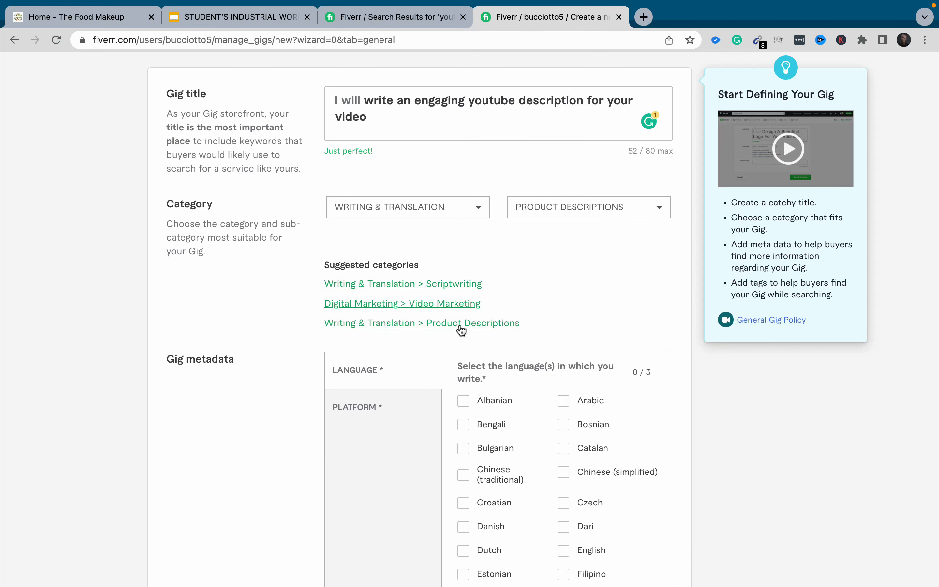
scroll(461, 330, "down", 5)
left_click(369, 309)
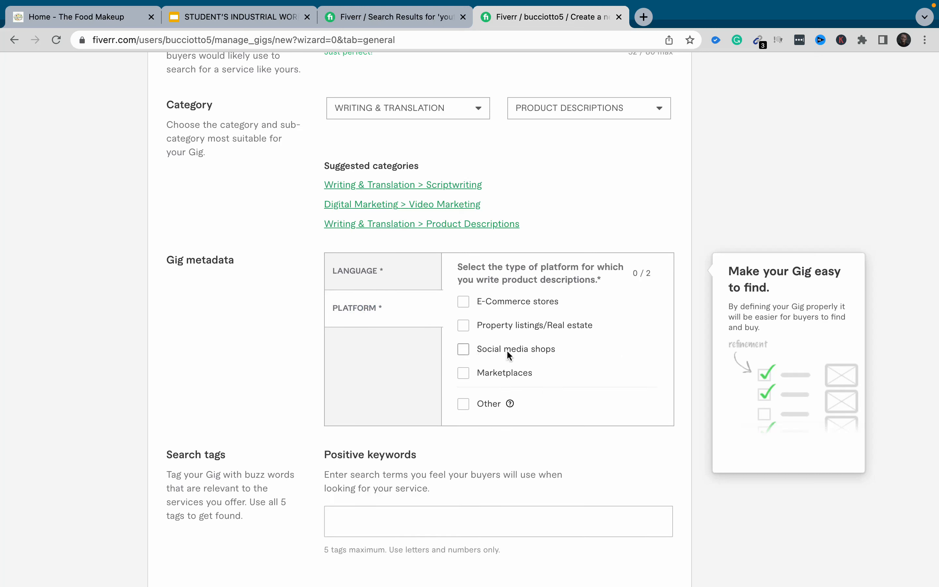
left_click(389, 277)
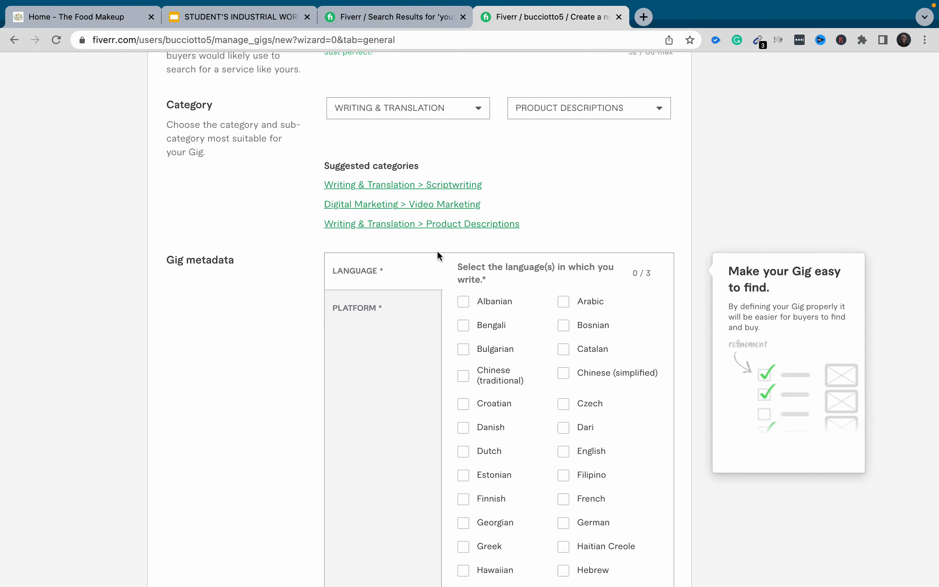
- Set the gig category to Writing & Translation > Scriptwriting with the service type Video Scripts
left_click(450, 185)
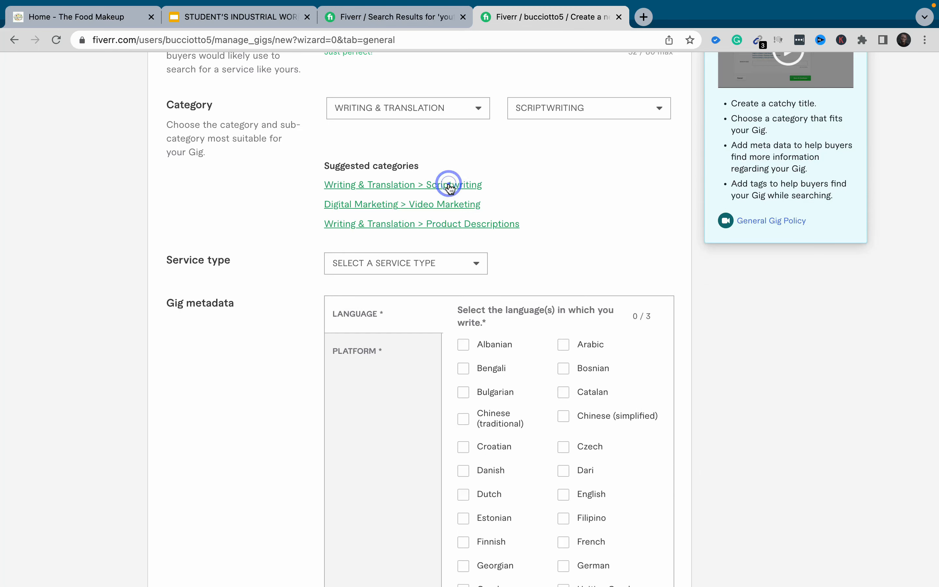
left_click(415, 269)
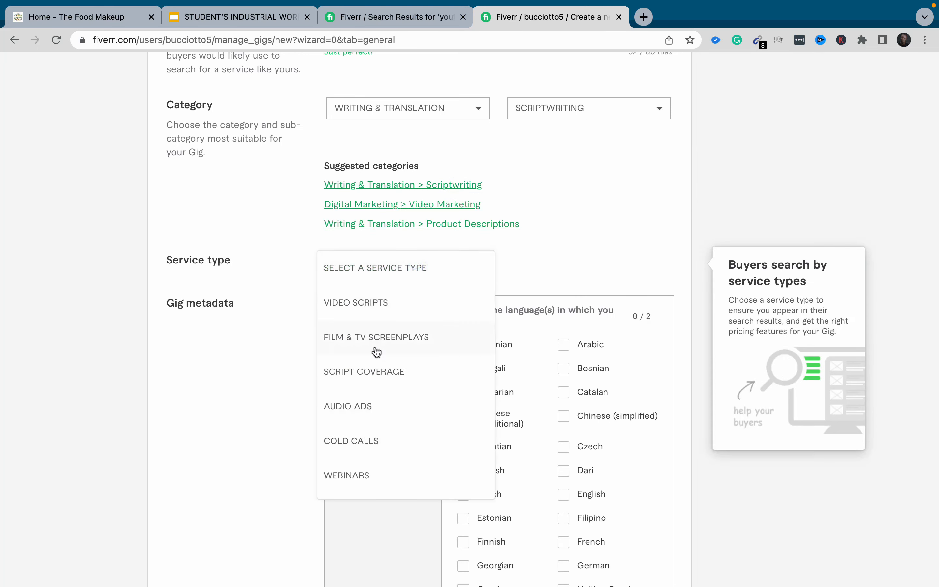
scroll(374, 359, "down", 1)
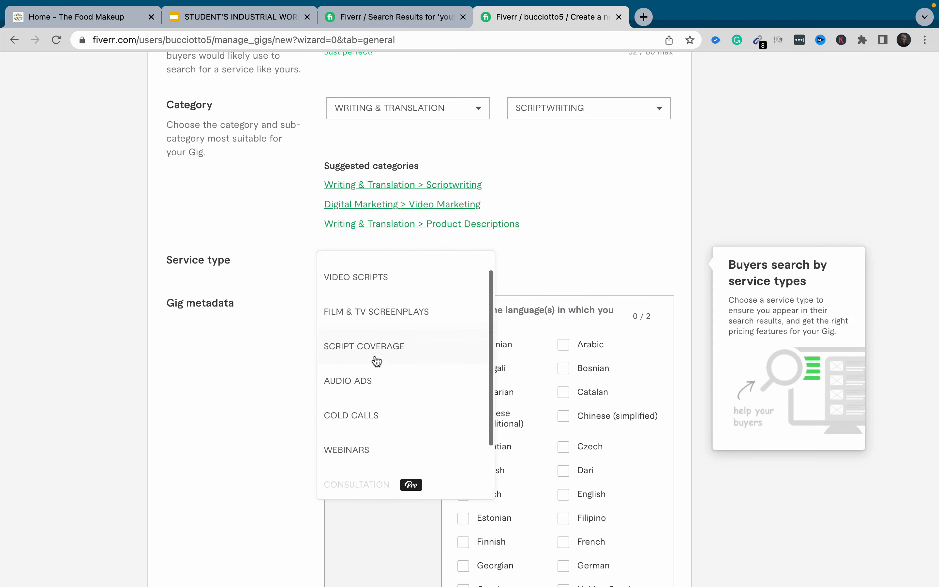
scroll(373, 361, "down", 2)
scroll(372, 353, "up", 4)
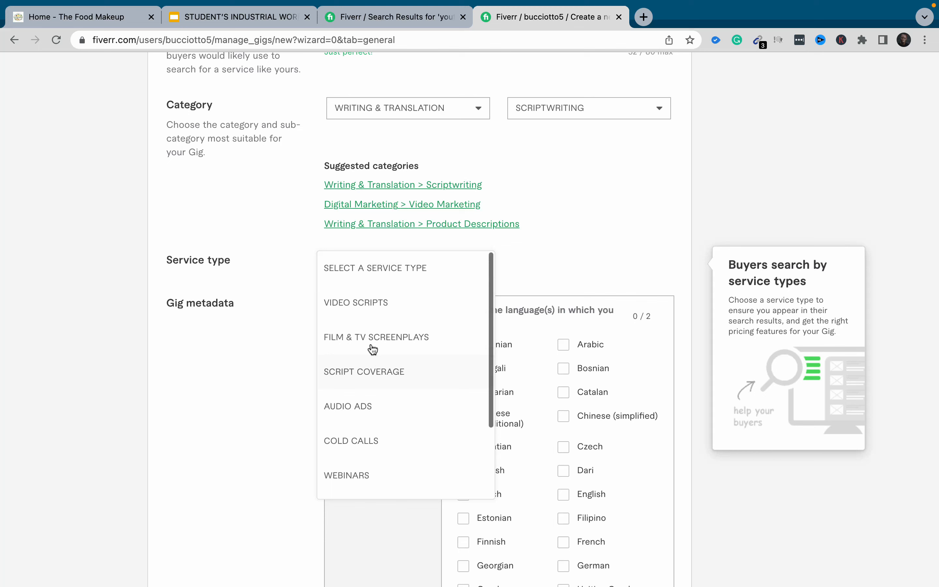
left_click(369, 310)
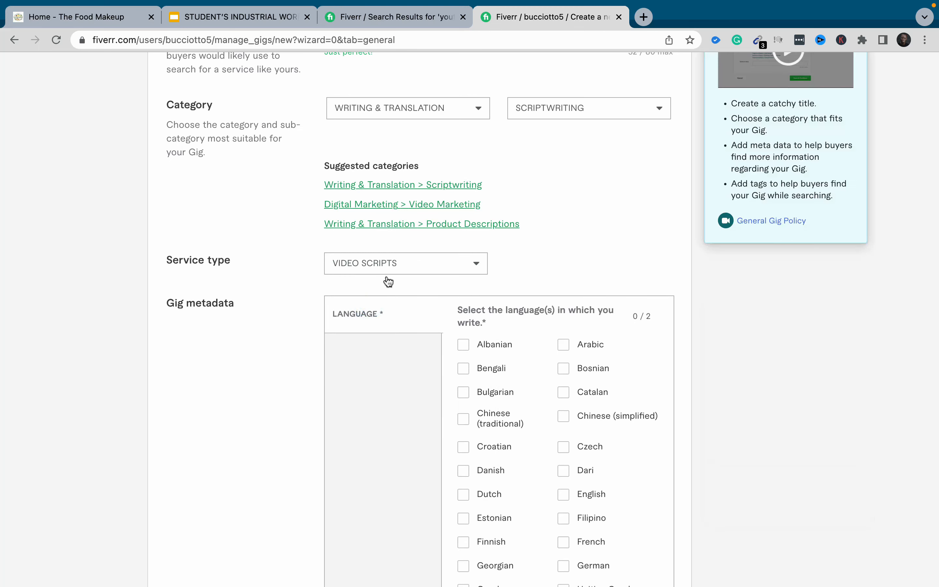
scroll(386, 292, "down", 3)
scroll(385, 271, "down", 2)
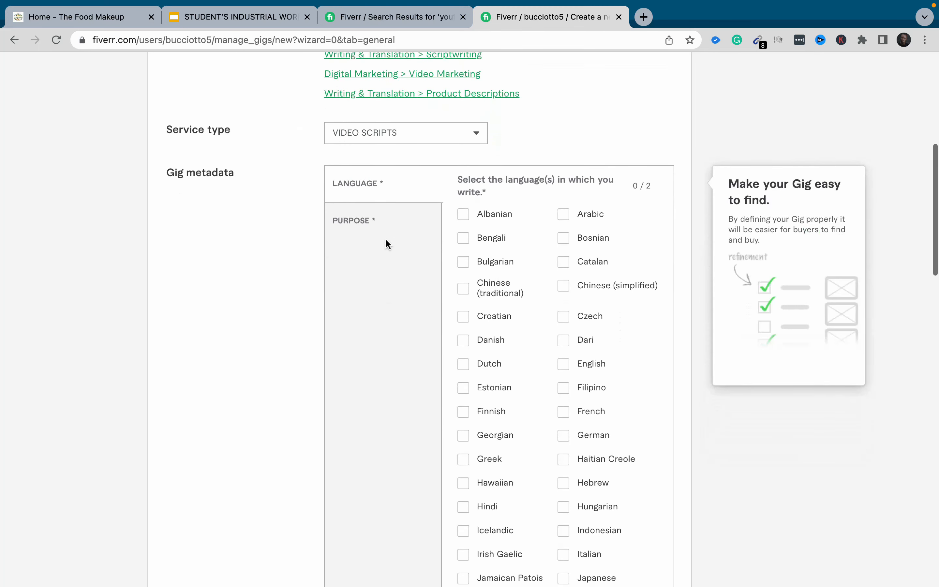
- Set the gig's video script purpose metadata to Explainer videos and Business
left_click(369, 220)
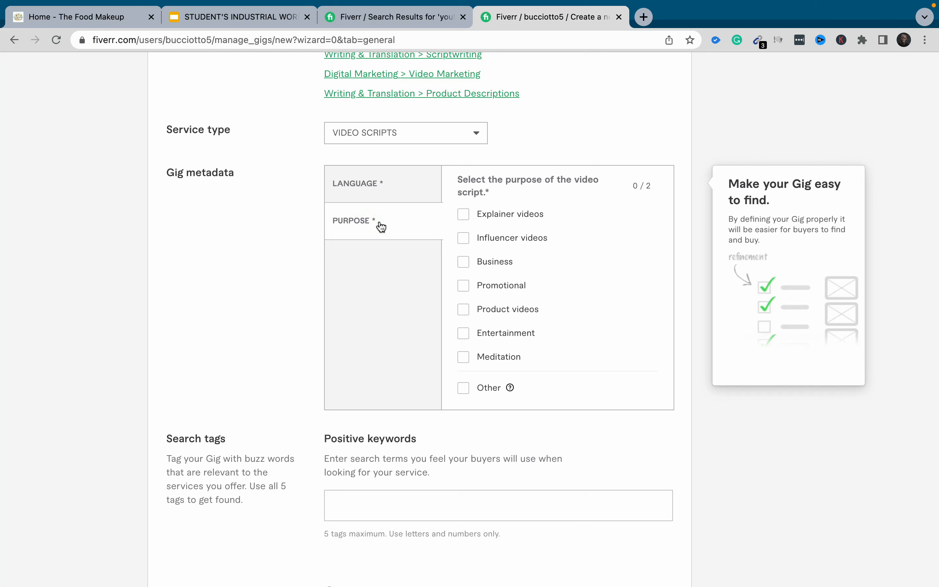
left_click(463, 334)
left_click(463, 267)
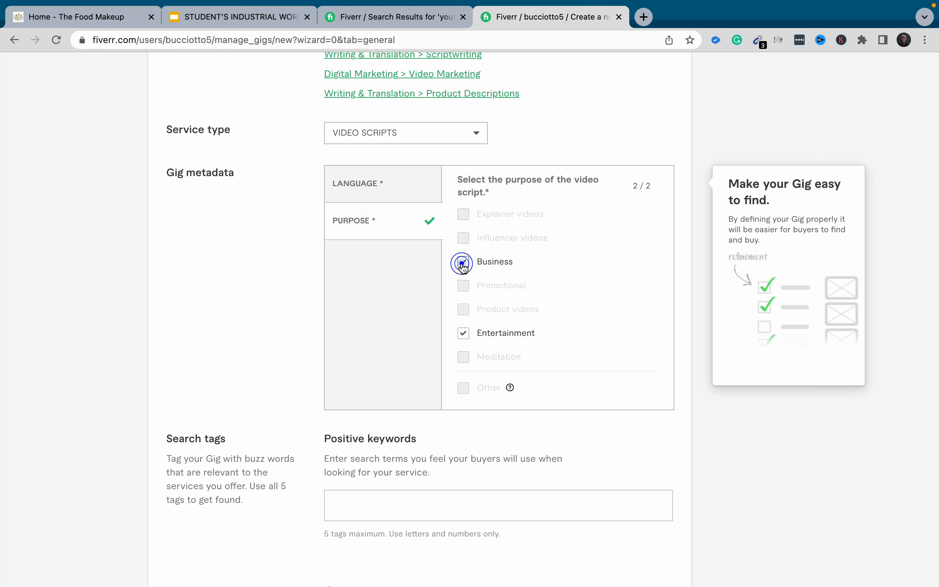
left_click(463, 338)
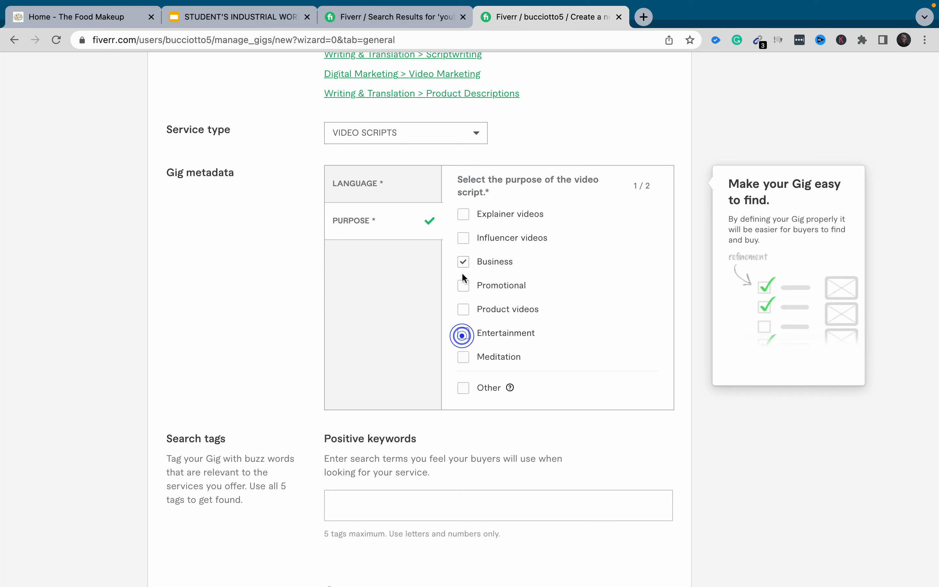
left_click(464, 215)
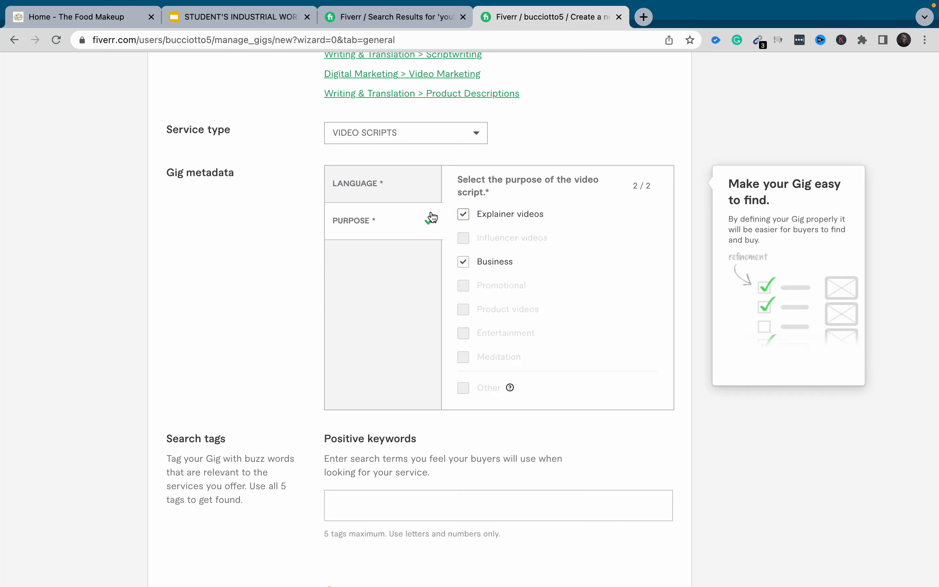
- Set the gig's language metadata to English and return to the purpose selection
left_click(380, 190)
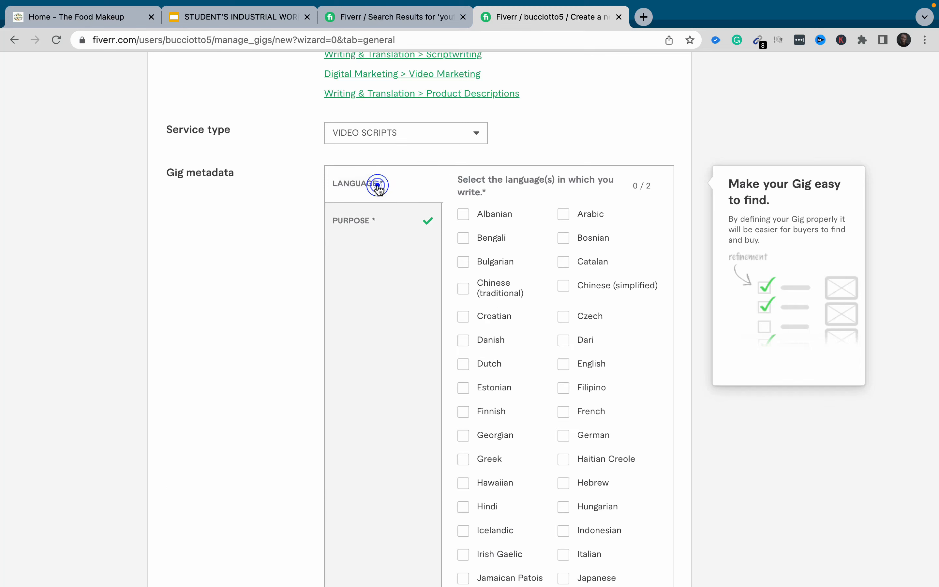
left_click(562, 364)
left_click(373, 220)
- Copy the query "youtube description" from the Fiverr search results page and add it as the gig's first positive keyword
scroll(375, 222, "down", 5)
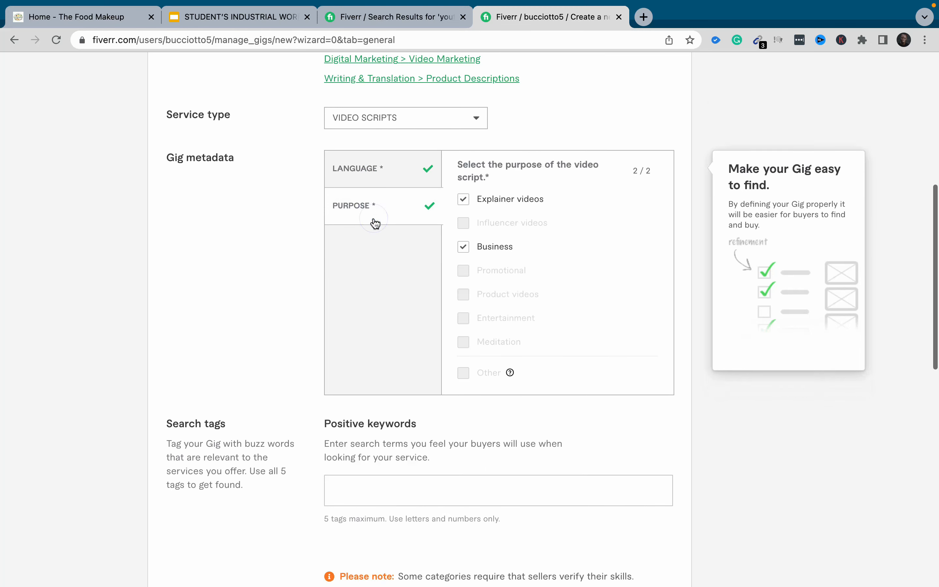
scroll(373, 219, "down", 3)
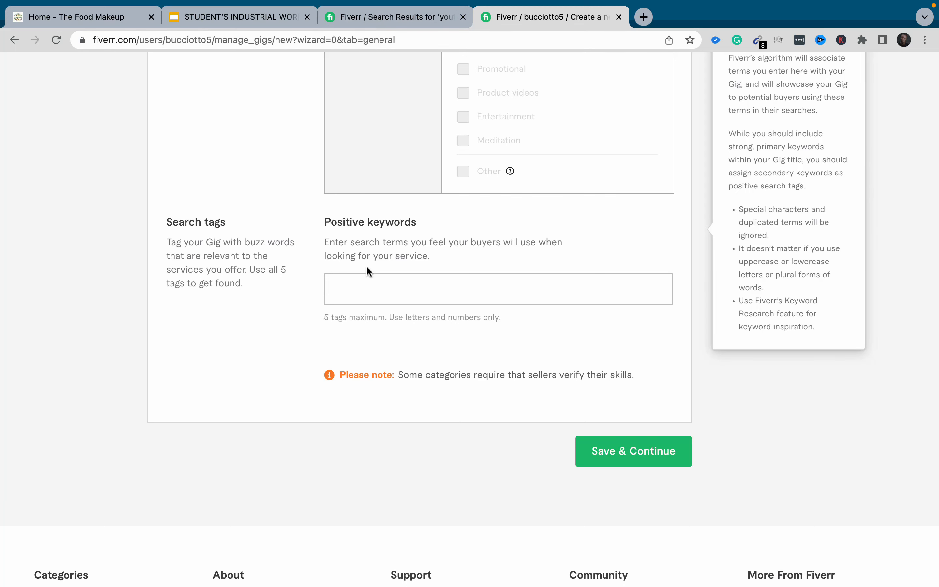
left_click(388, 16)
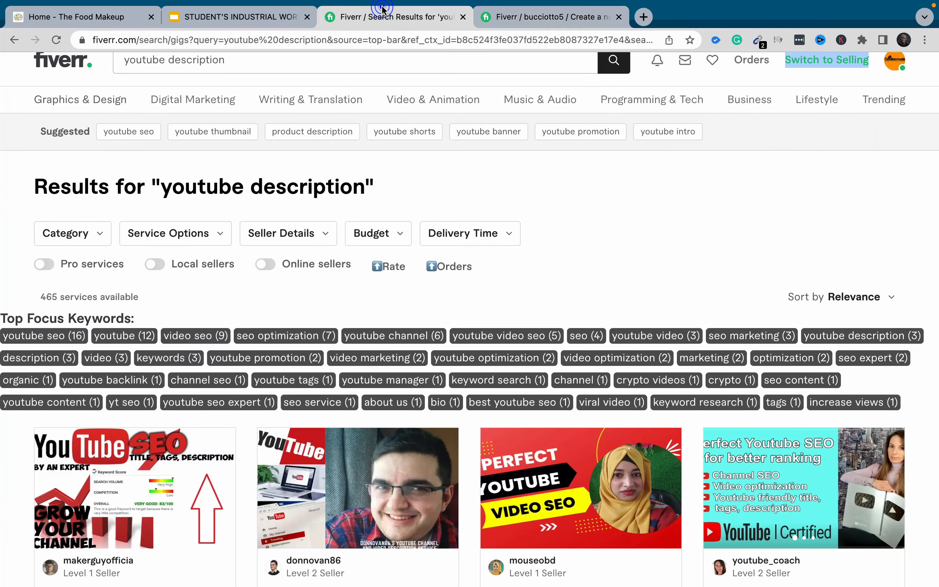
scroll(391, 159, "up", 1)
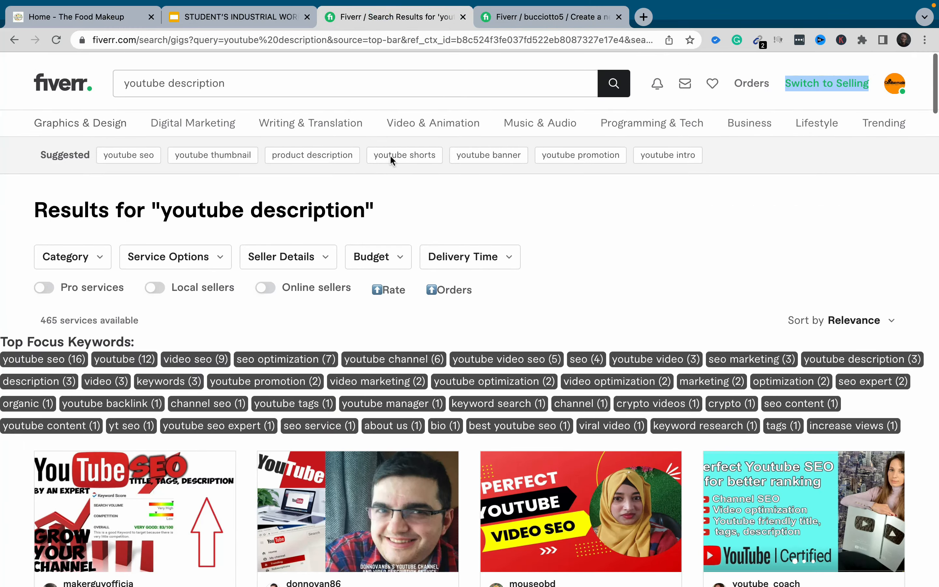
left_click(241, 79)
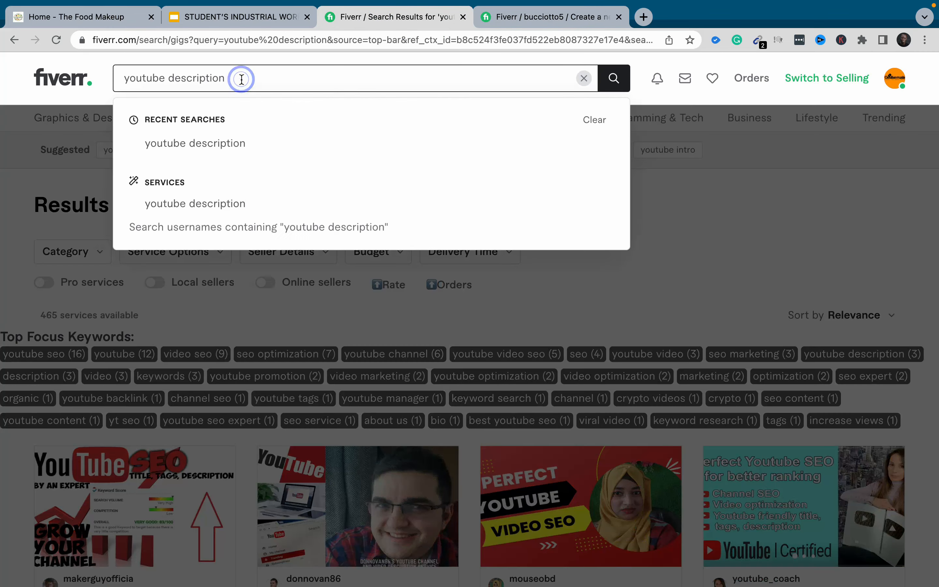
key("super+a")
key("super+c")
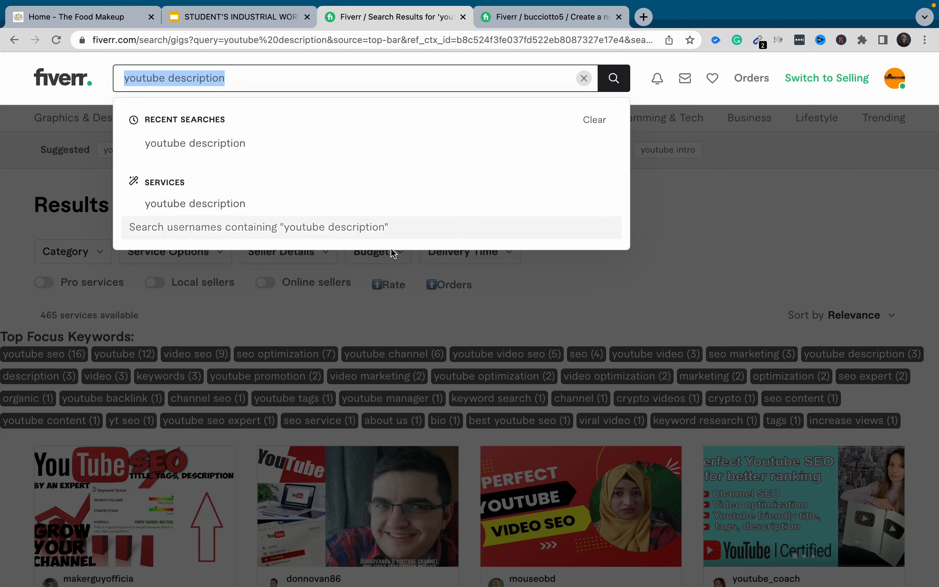
left_click(464, 313)
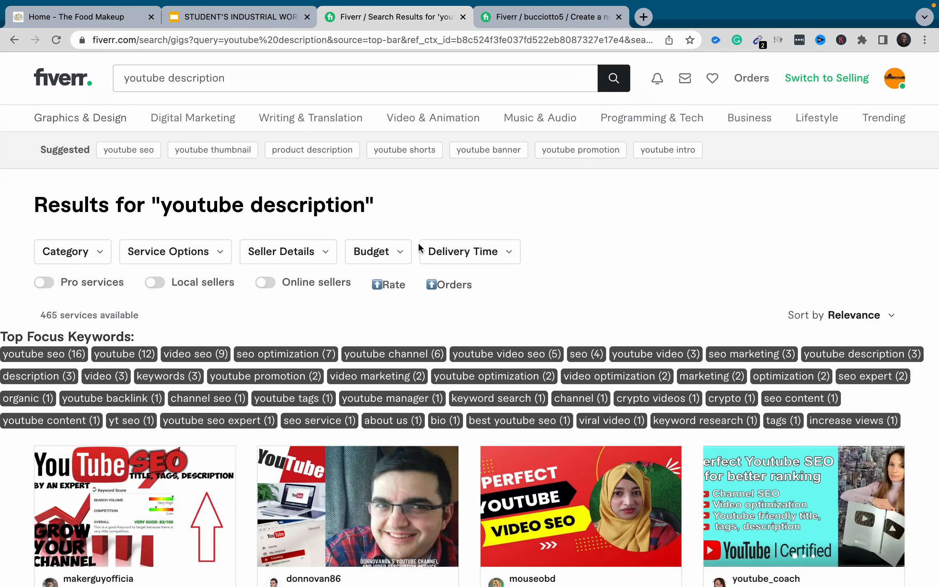
left_click(533, 15)
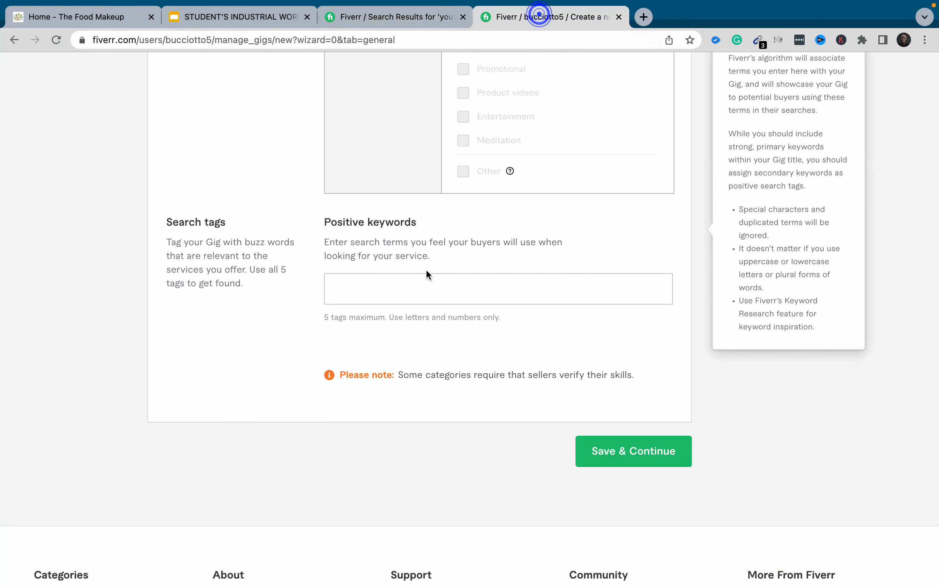
left_click(386, 292)
key("super+v")
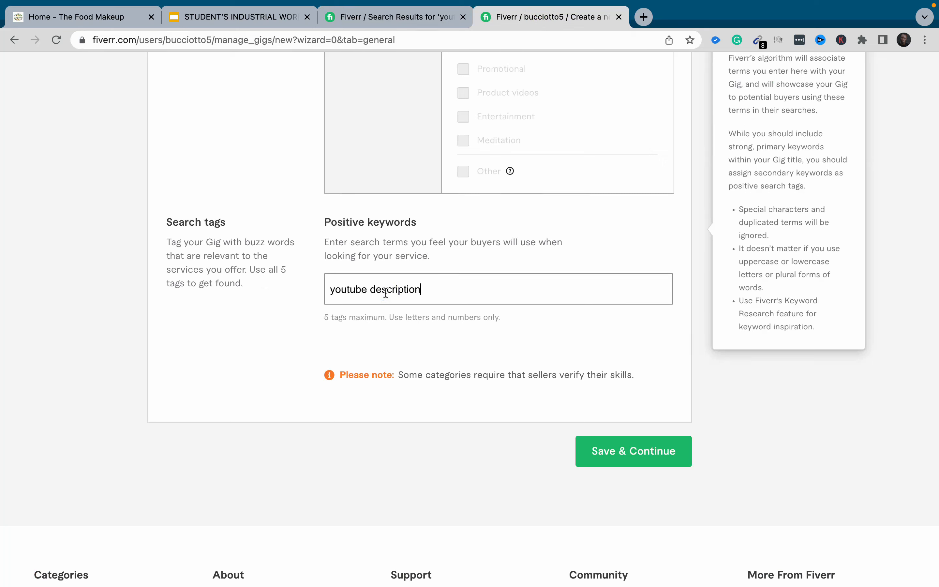
key("Return")
- Add "video description" as the second positive keyword in the gig's search tags
type("video")
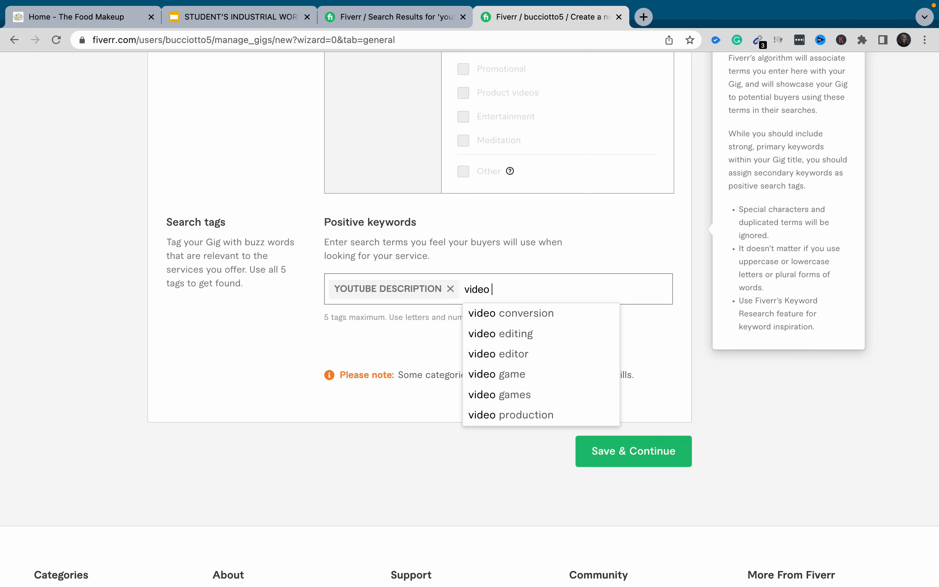
type(" desc")
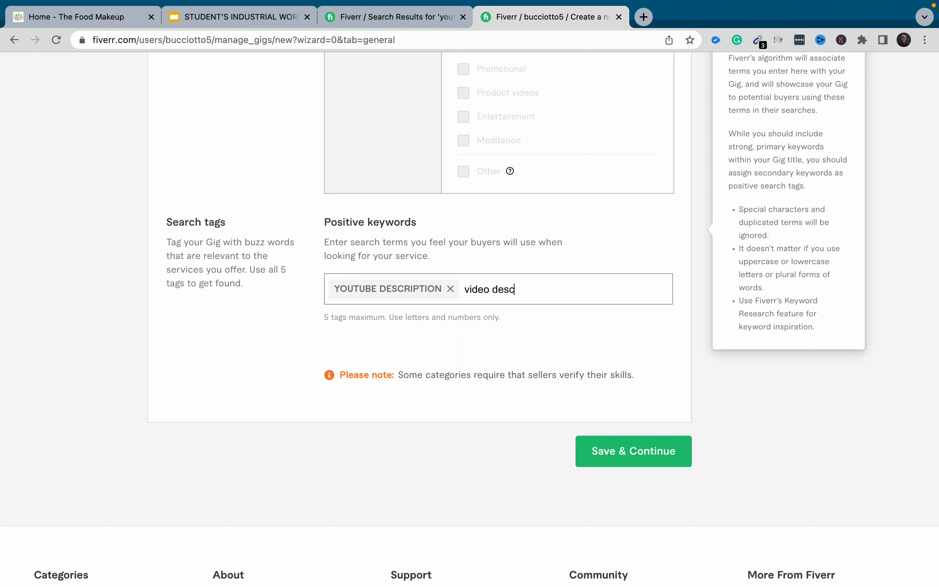
type("ription")
key("Return")
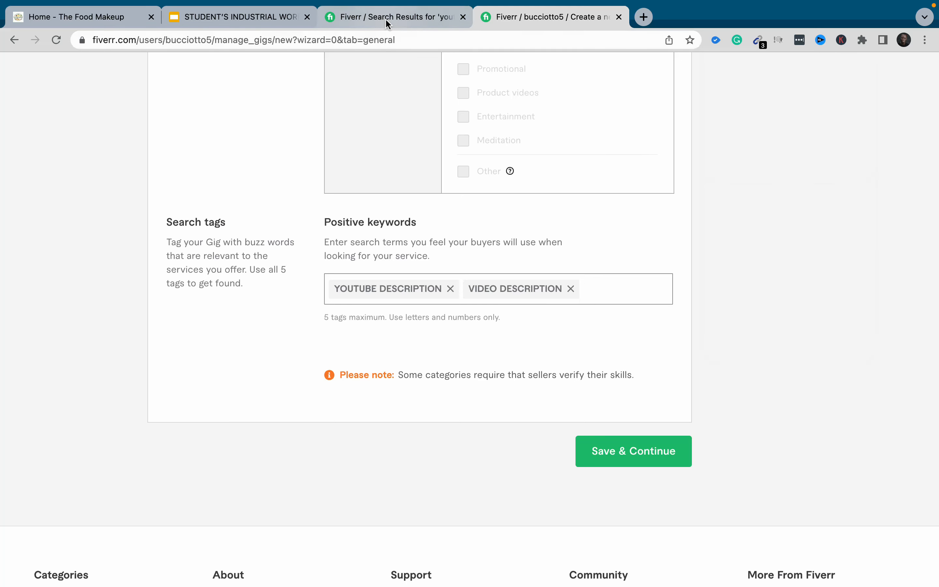
- Examine the keyword tags that competing gigs use in the "youtube description" search results
left_click(385, 19)
scroll(470, 288, "down", 1)
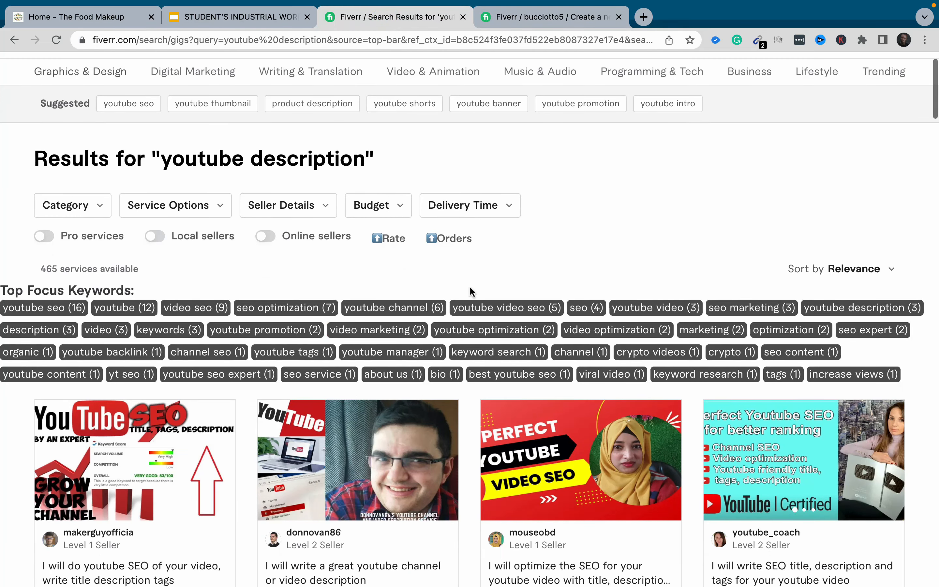
scroll(470, 286, "down", 2)
scroll(469, 286, "down", 5)
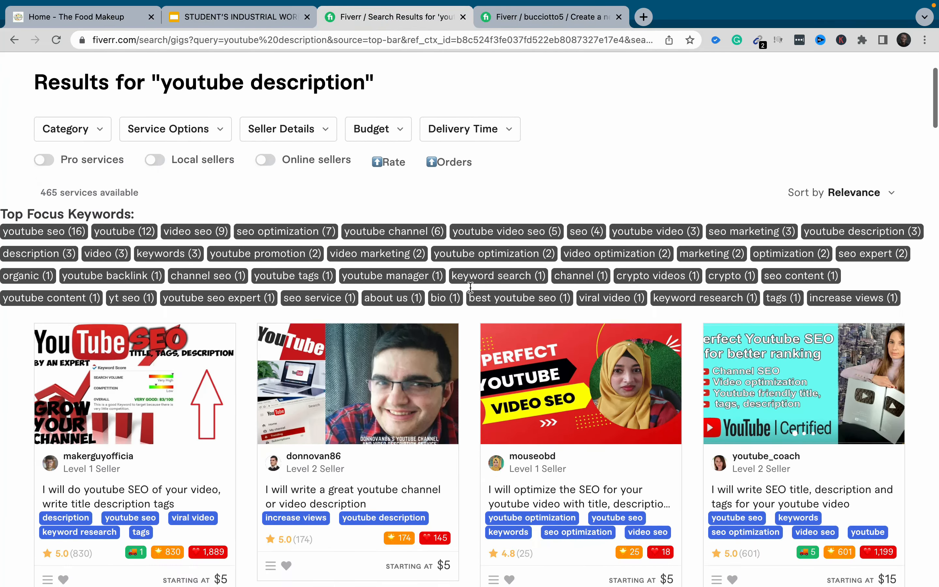
scroll(470, 288, "down", 1)
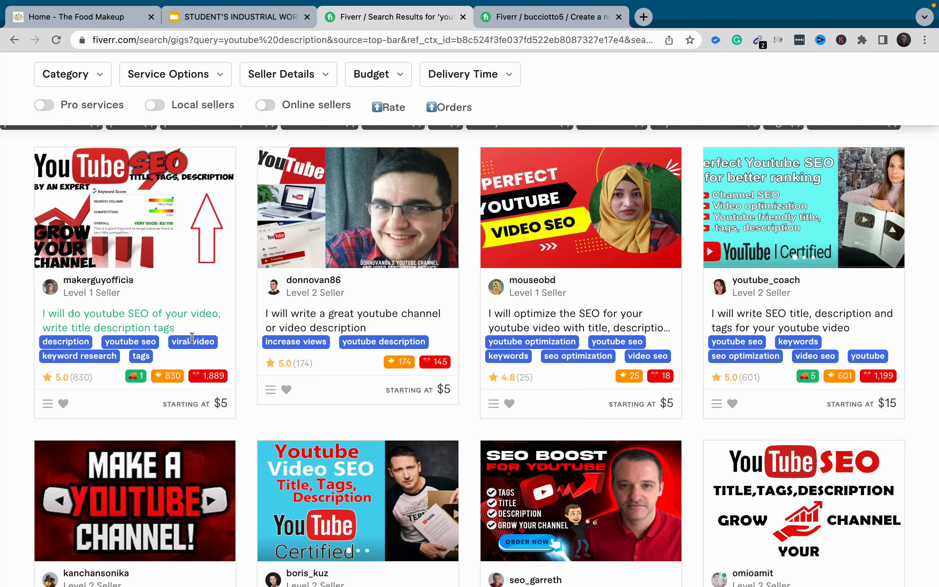
scroll(445, 367, "down", 1)
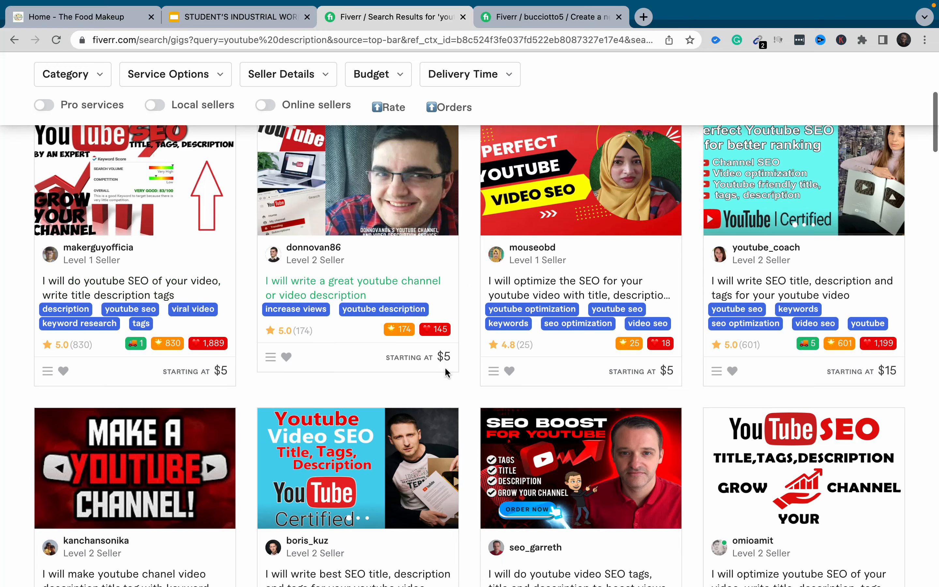
scroll(550, 312, "down", 3)
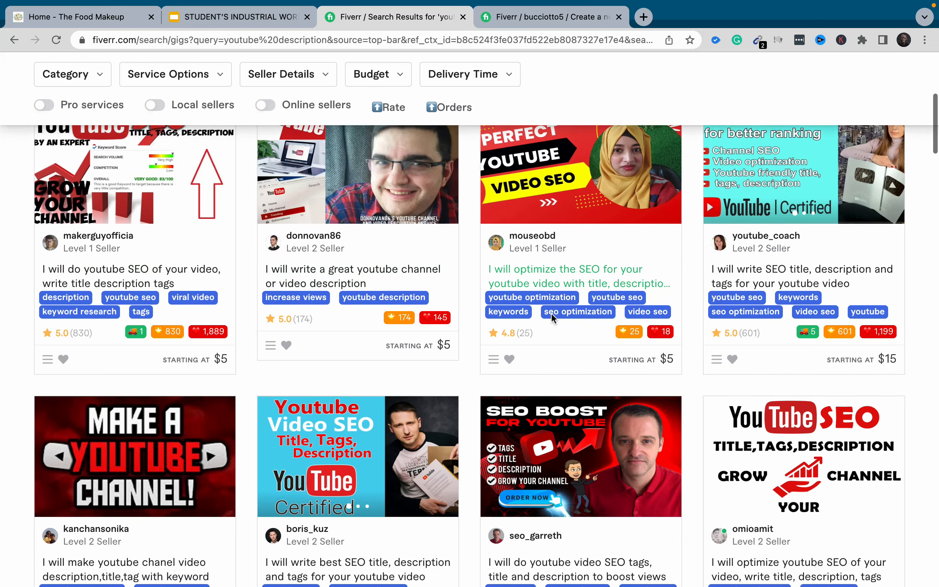
scroll(551, 314, "down", 5)
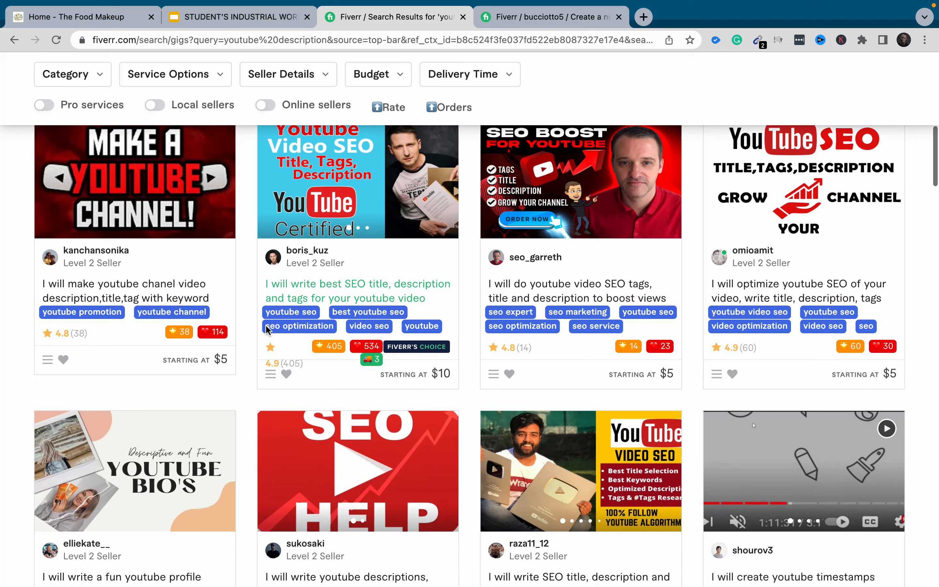
scroll(266, 326, "down", 8)
scroll(268, 330, "down", 6)
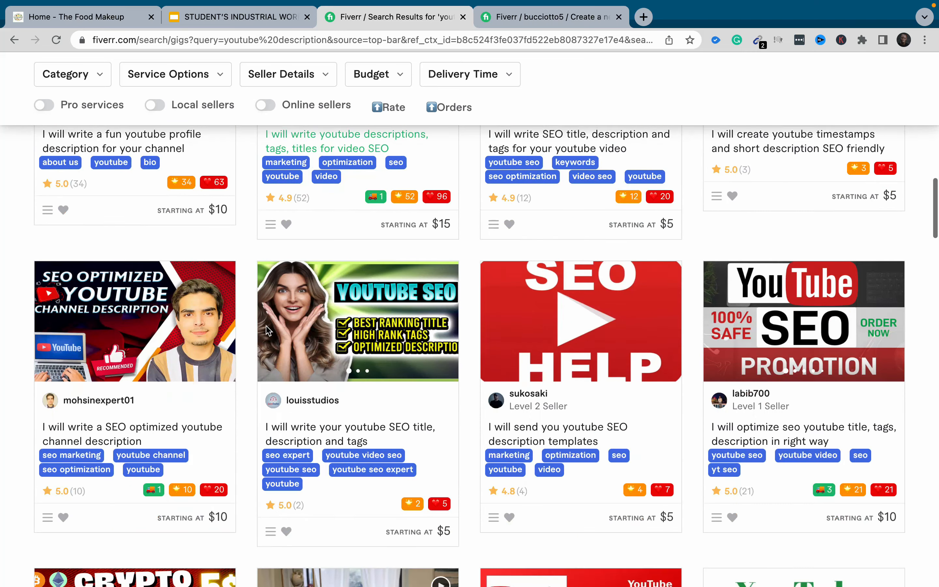
scroll(267, 331, "down", 7)
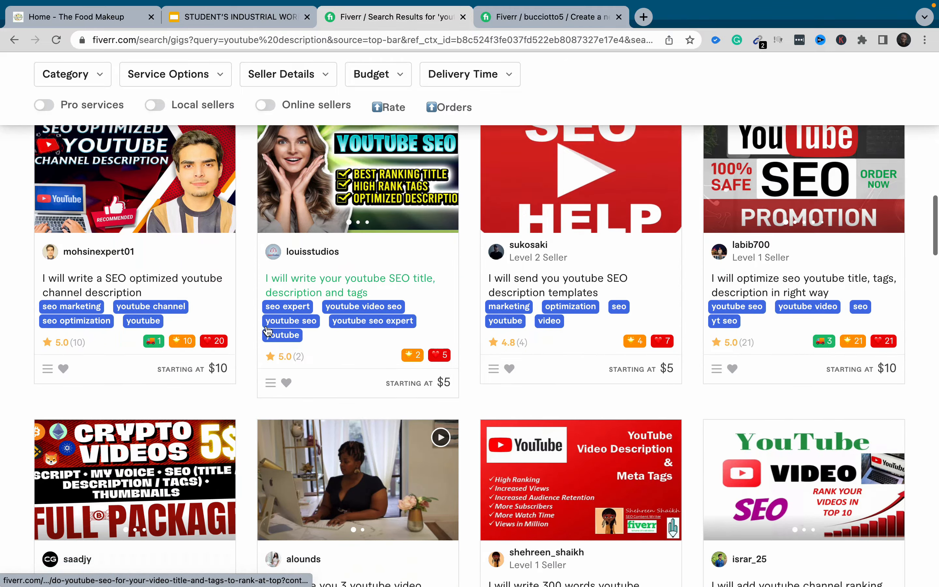
scroll(268, 330, "down", 8)
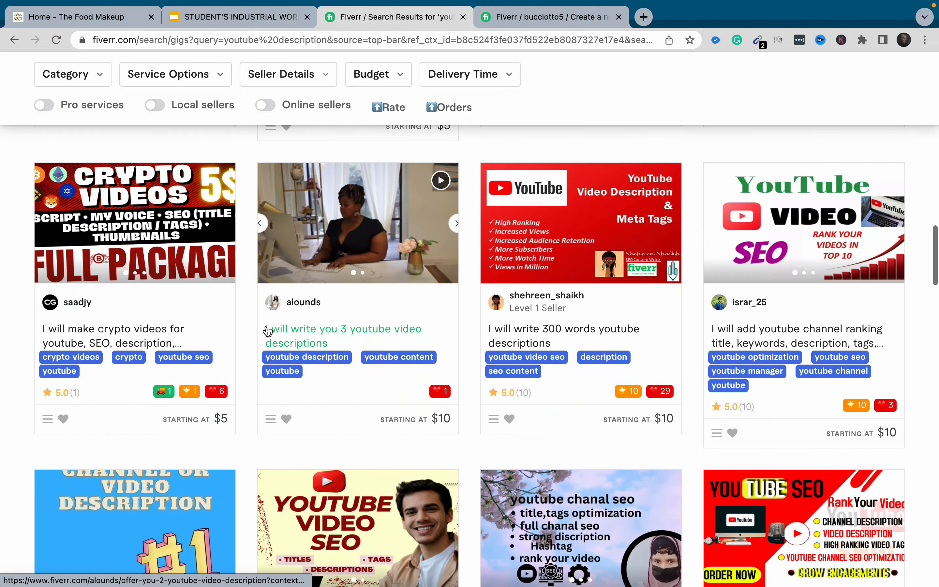
scroll(267, 330, "down", 7)
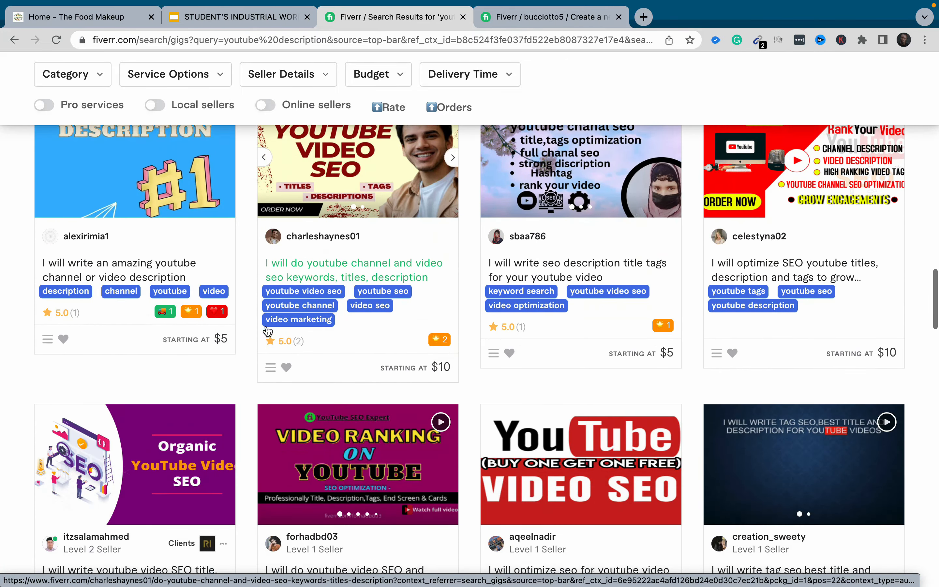
scroll(268, 330, "down", 9)
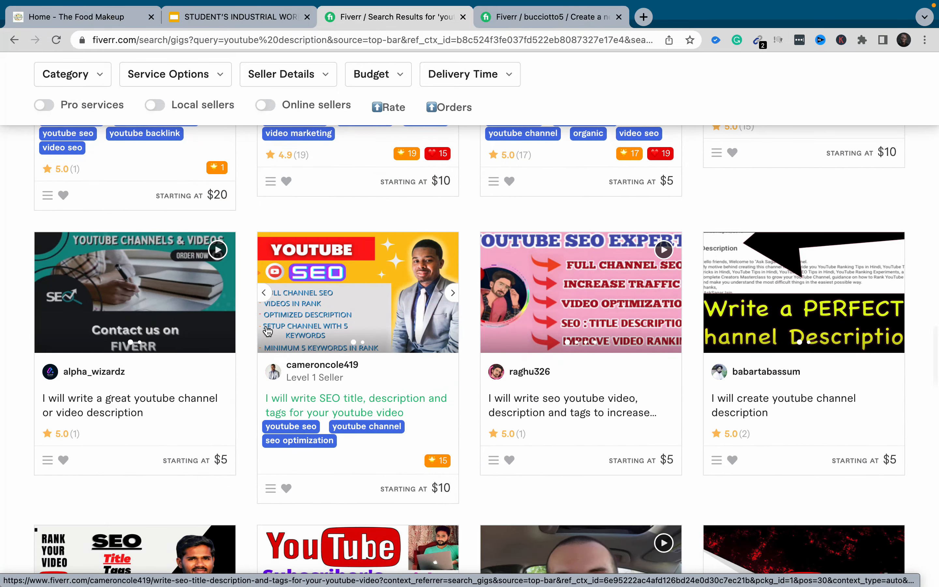
scroll(268, 330, "up", 20)
scroll(268, 327, "up", 1)
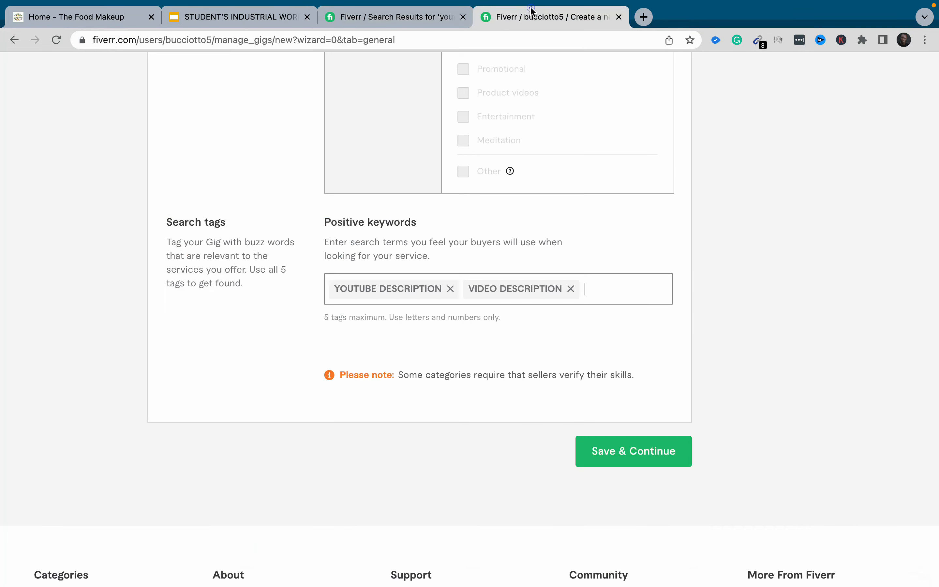
- Back in the gig form, add "video optimization" and "video script writing" as positive keywords
left_click(532, 15)
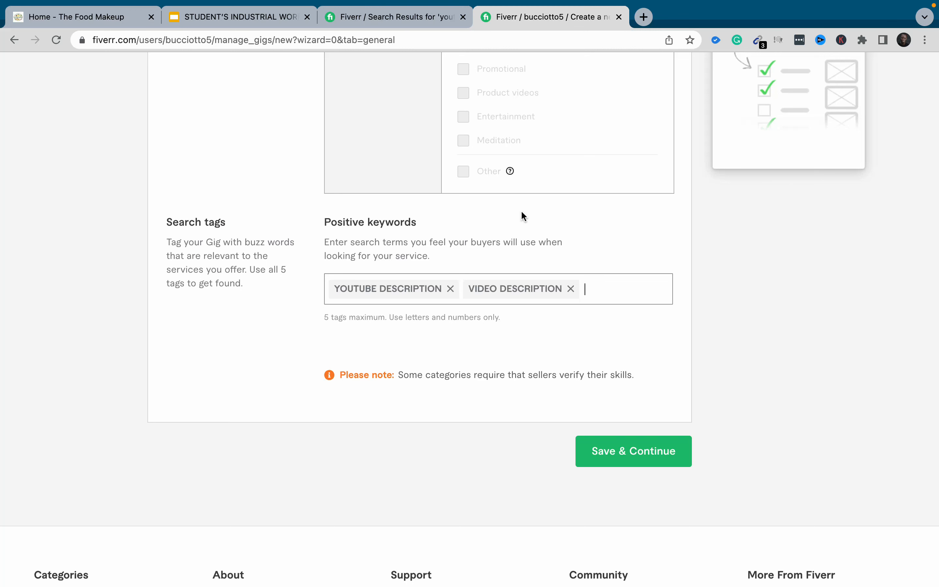
type("video optimization")
key("Return")
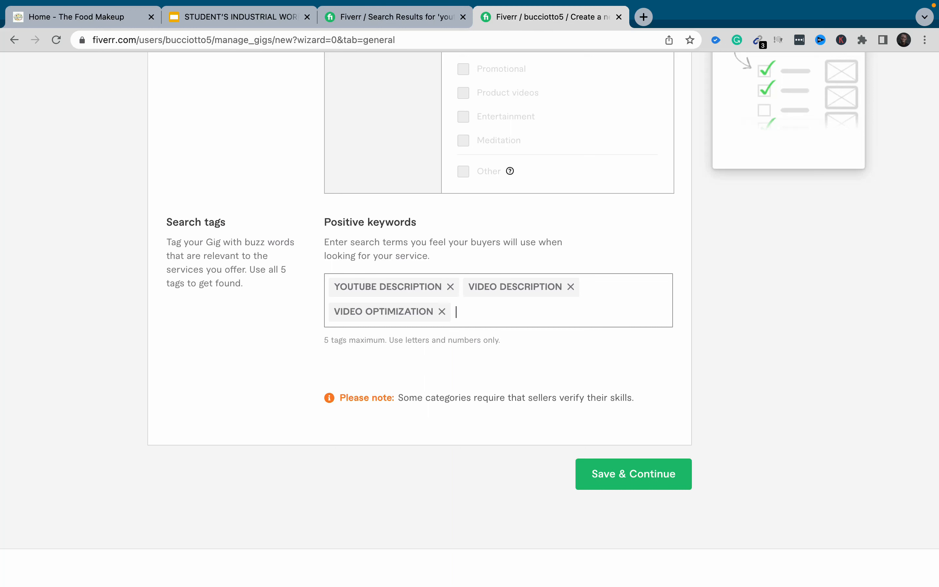
type("video ")
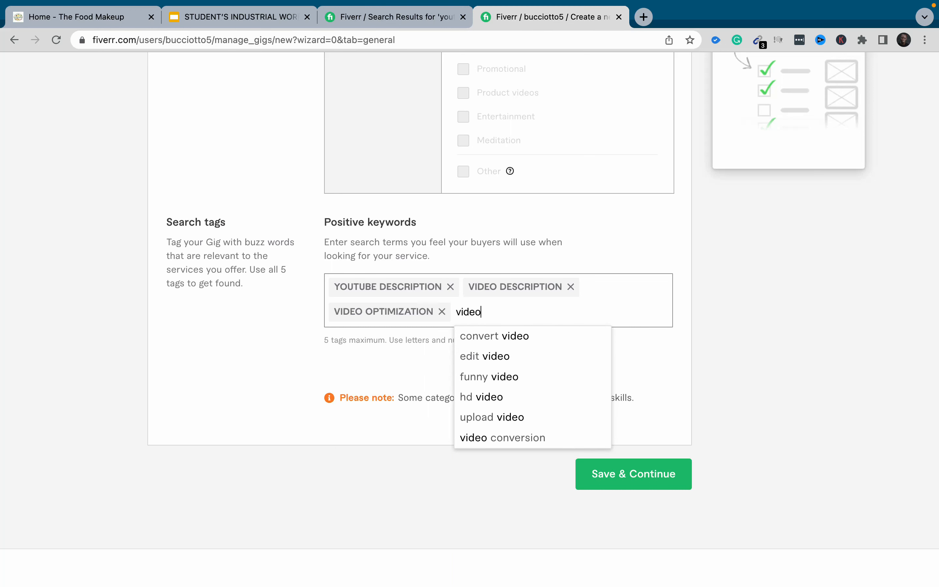
type("script")
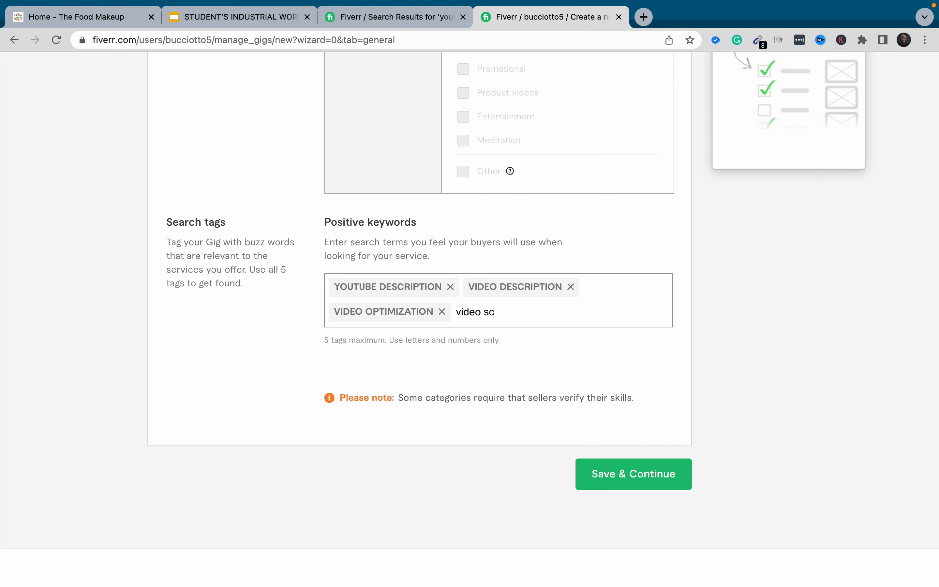
type("writing")
key("Return")
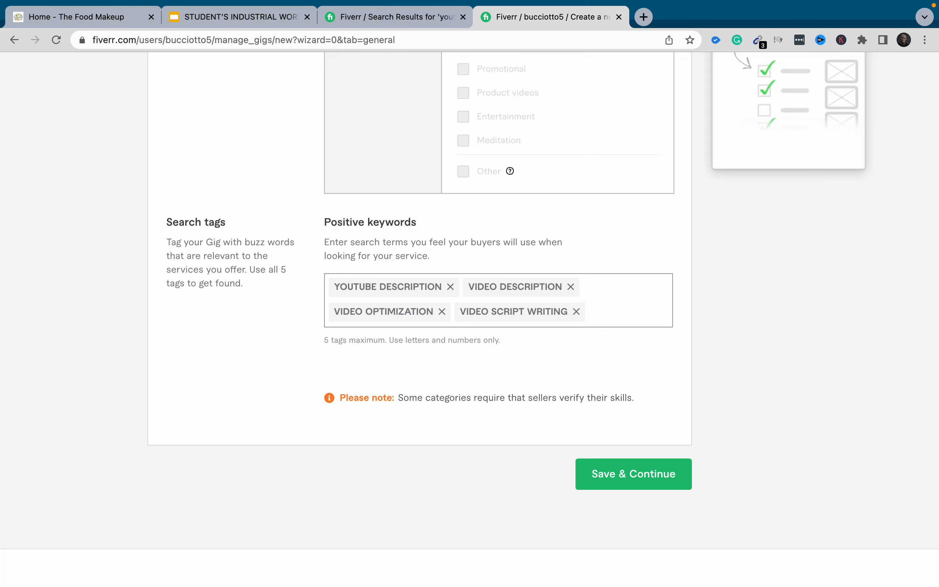
- Add "youtube video" as the fifth positive keyword in the gig's search tags
type("yo")
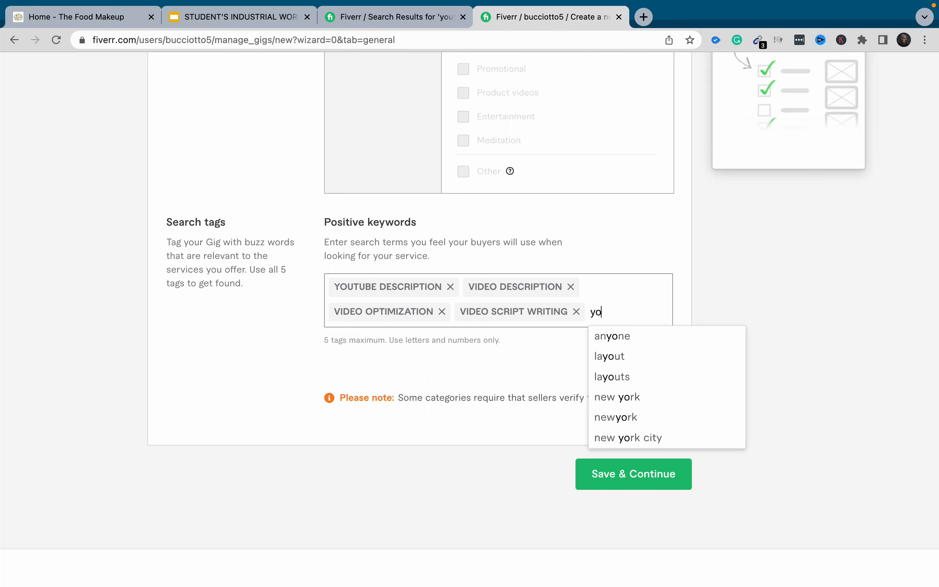
type("utube video")
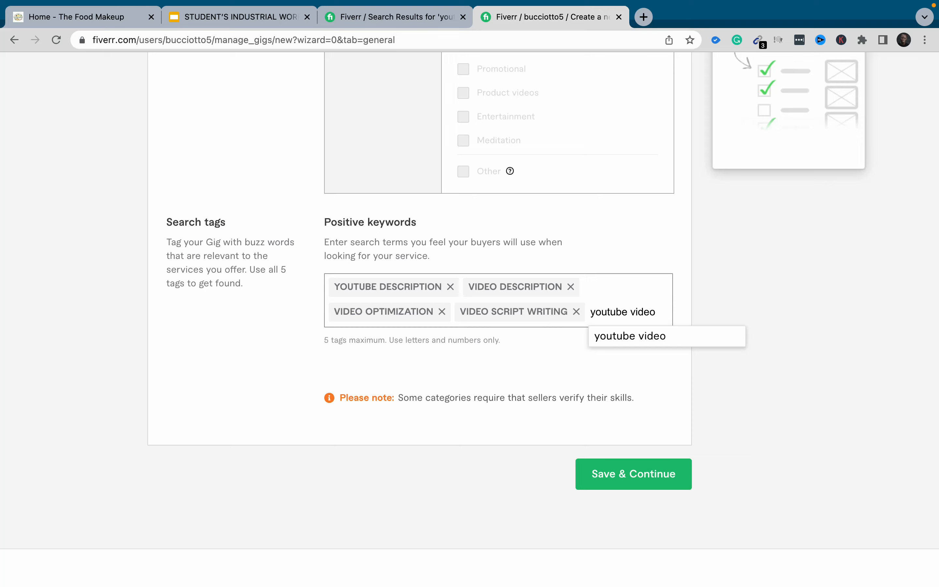
key("Return")
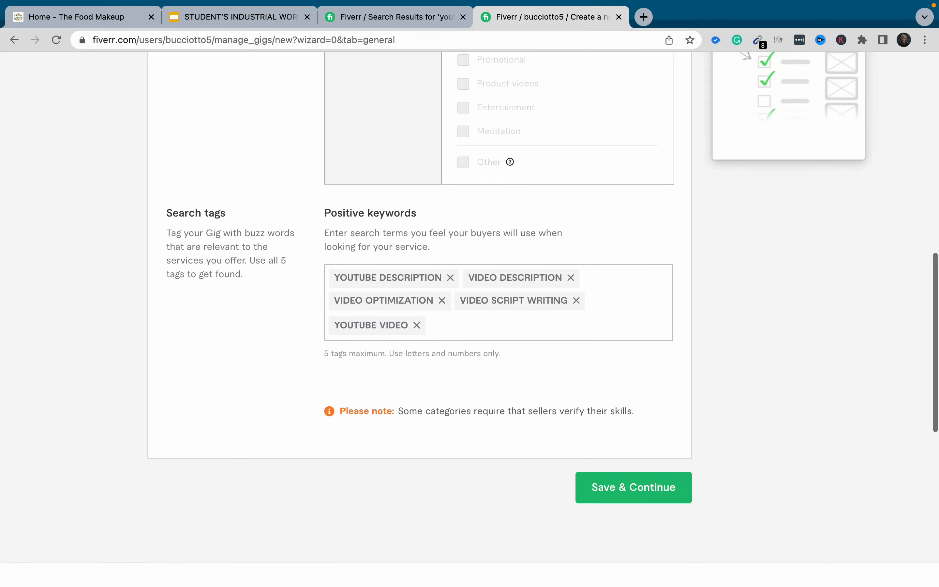
- Copy the gig title text "write an engaging youtube description for your video"
scroll(467, 138, "up", 15)
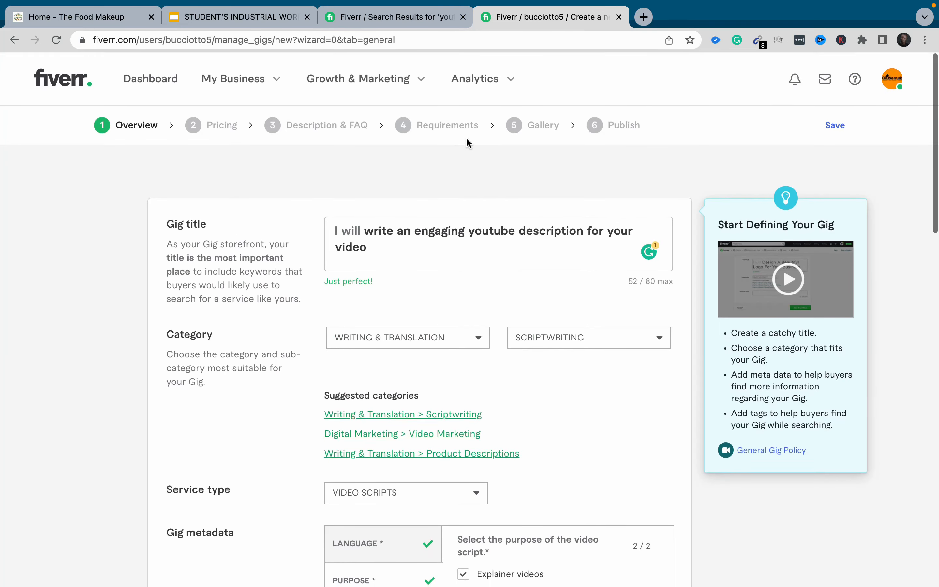
left_click(398, 244)
key("super+a")
key("super+c")
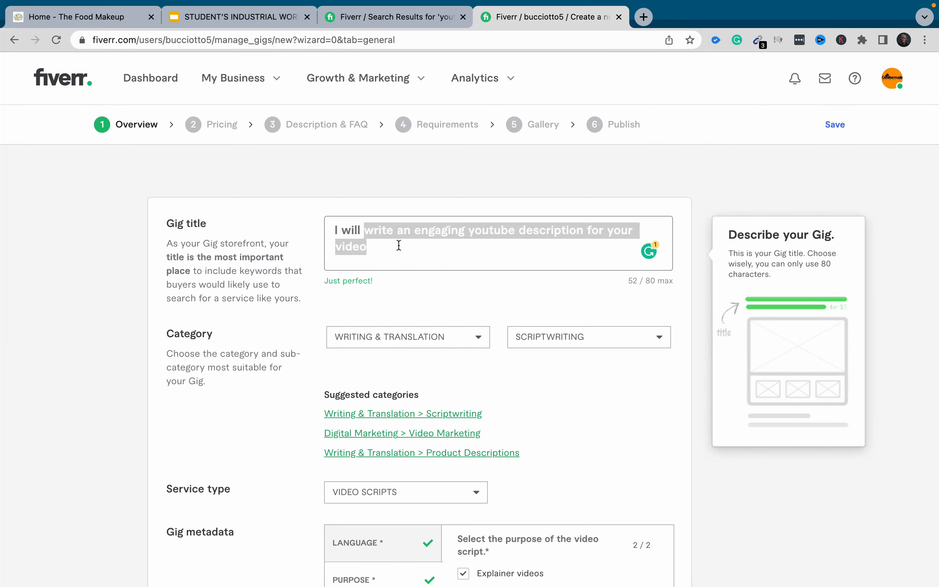
left_click(399, 188)
- Save the gig overview and continue to the pricing stage
scroll(399, 192, "down", 7)
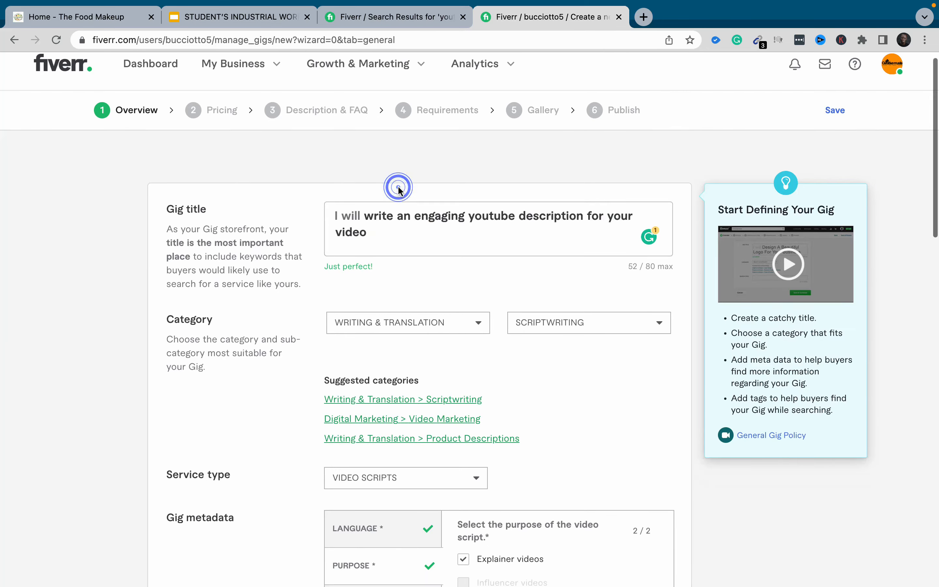
scroll(400, 192, "down", 10)
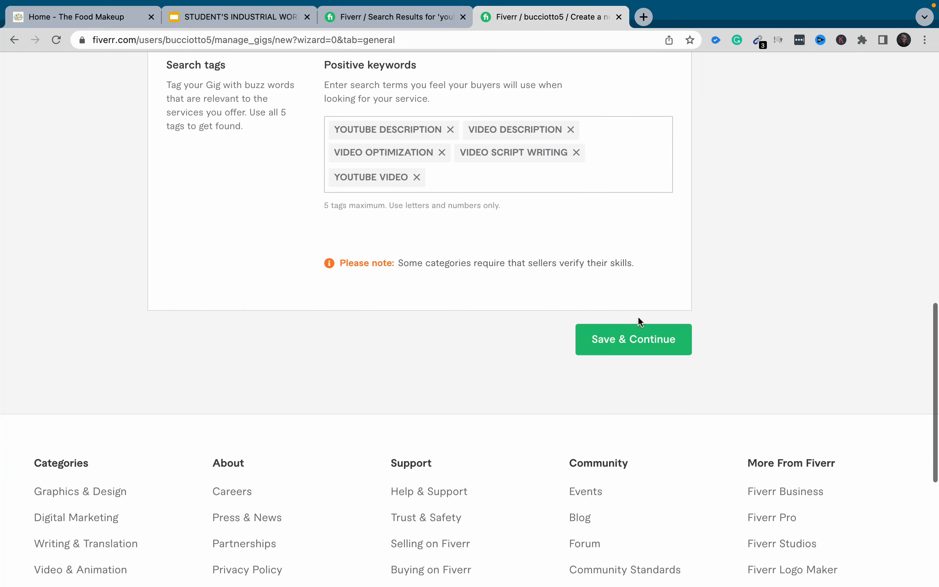
left_click(644, 340)
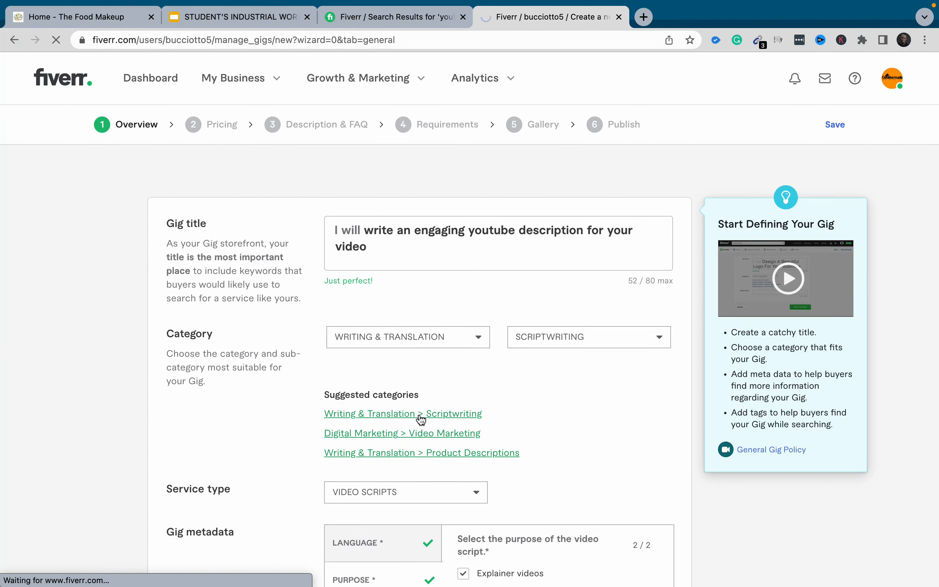
scroll(421, 420, "down", 10)
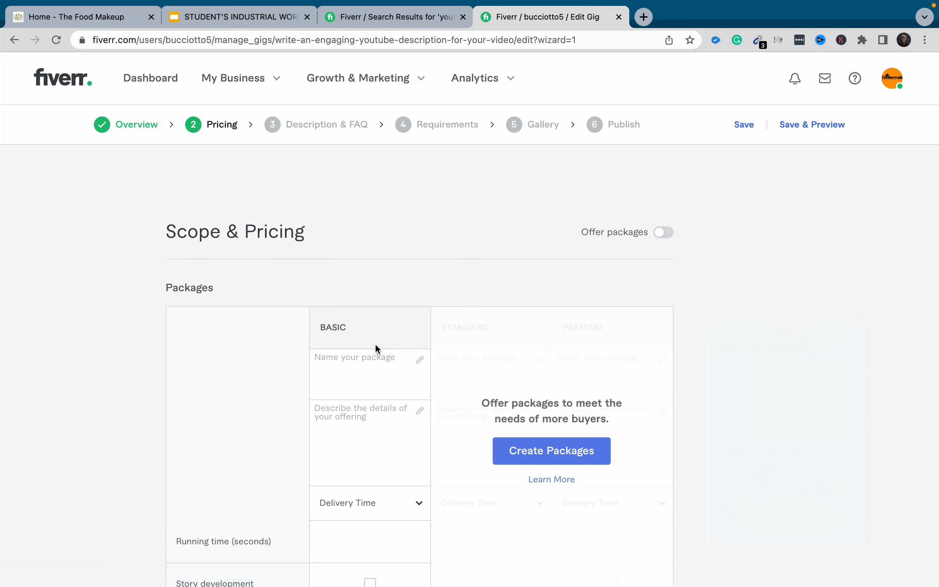
- Paste the copied gig title text into the Basic package's description
scroll(517, 282, "down", 1)
scroll(516, 288, "down", 3)
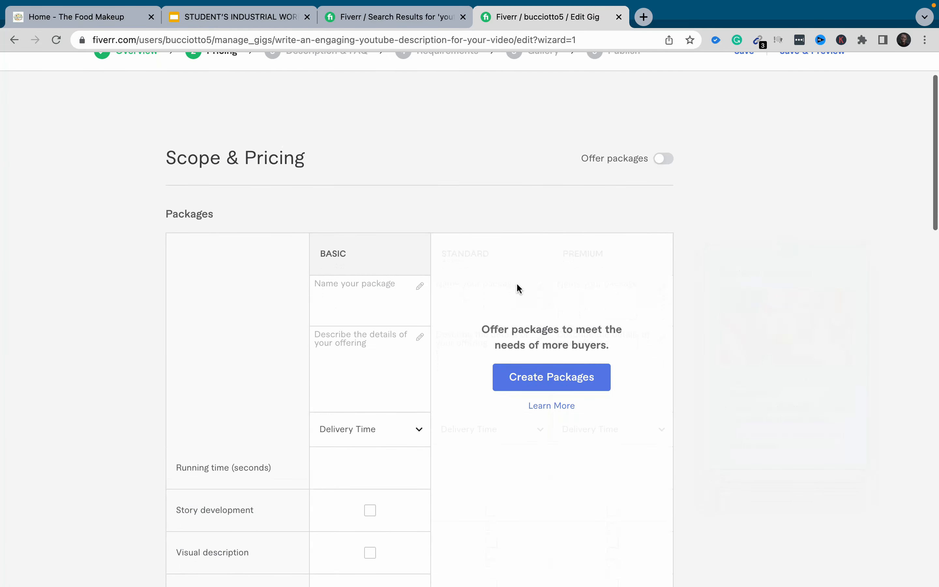
left_click(396, 352)
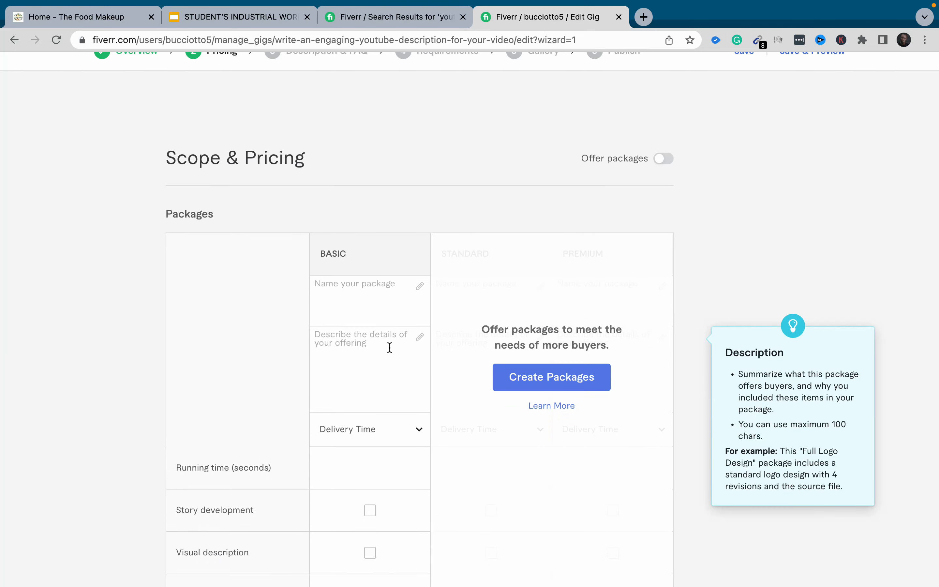
scroll(390, 347, "down", 1)
left_click(390, 347)
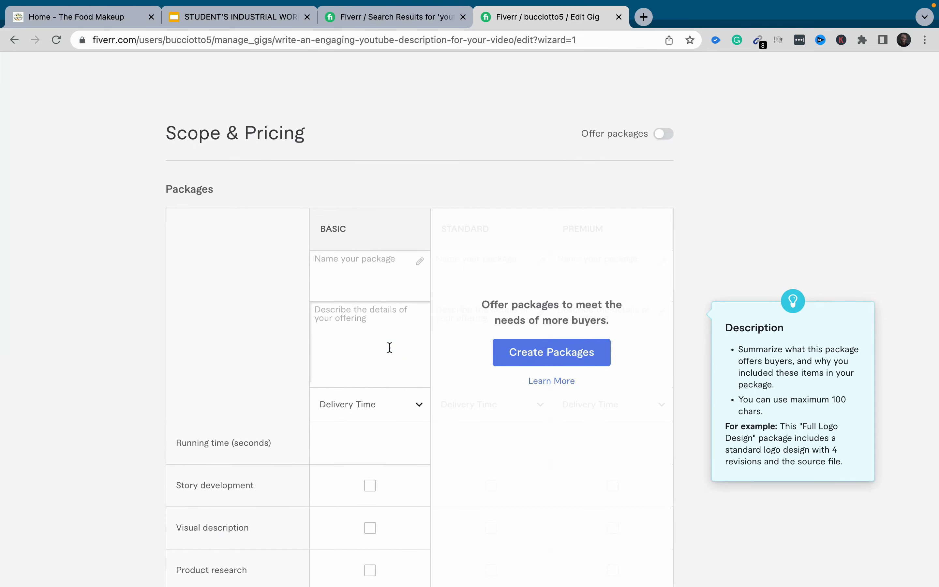
key("super+v")
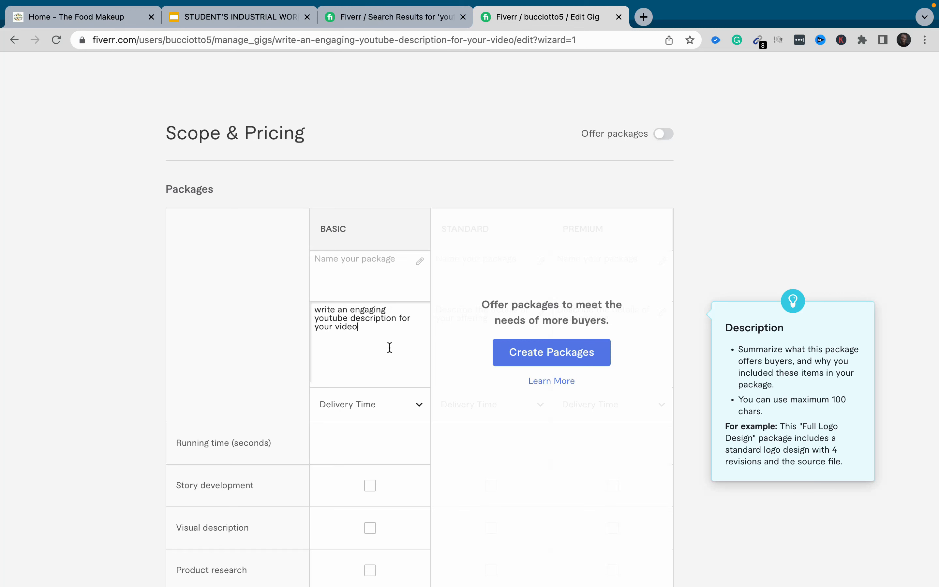
- Reword the Basic description as "I will write 50 engaging words for your youtube video or description for your video"
left_click(313, 306)
type("I will")
left_click(357, 310)
type("50 ")
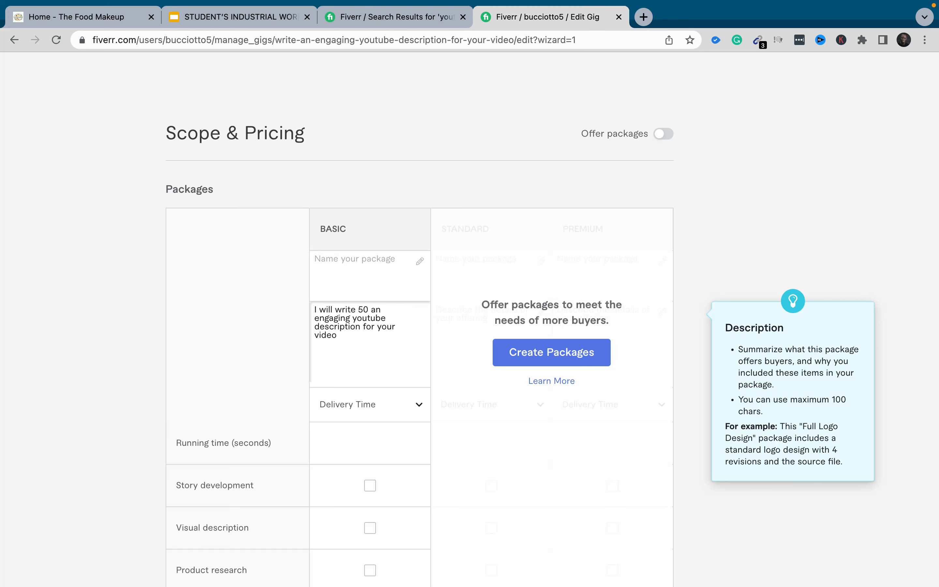
type("w")
key("BackSpace")
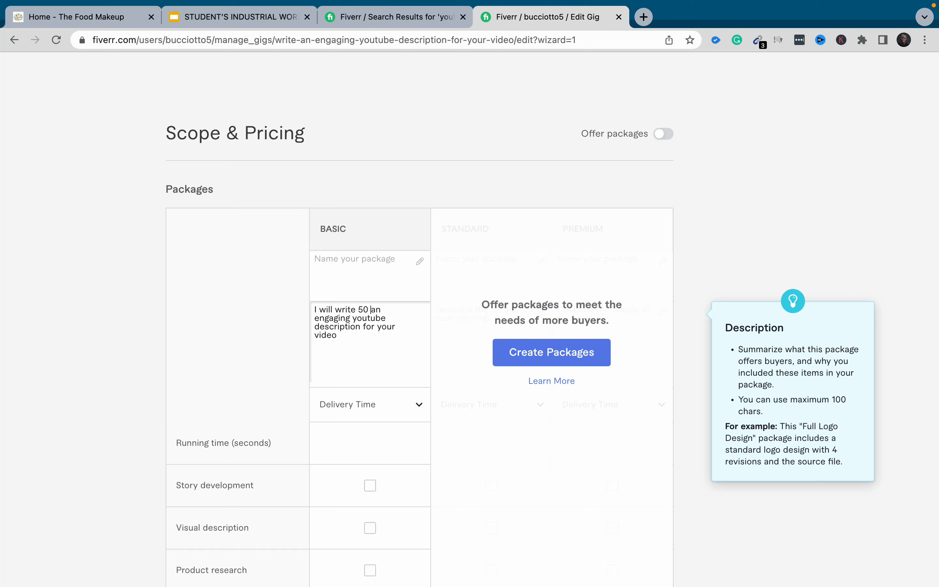
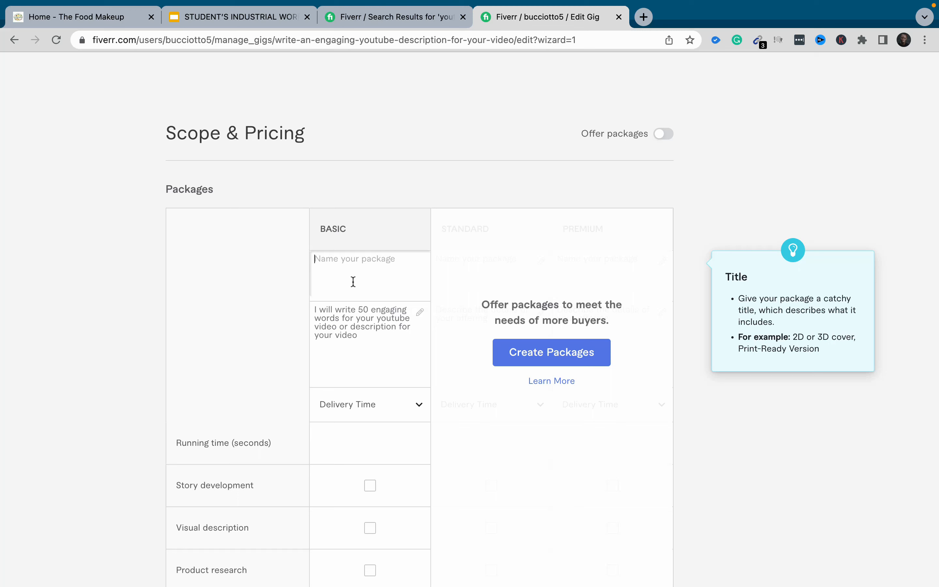
- Name the Basic tier "Basic Package" and enable offering packages for the gig
type("Basic Package")
left_click(288, 332)
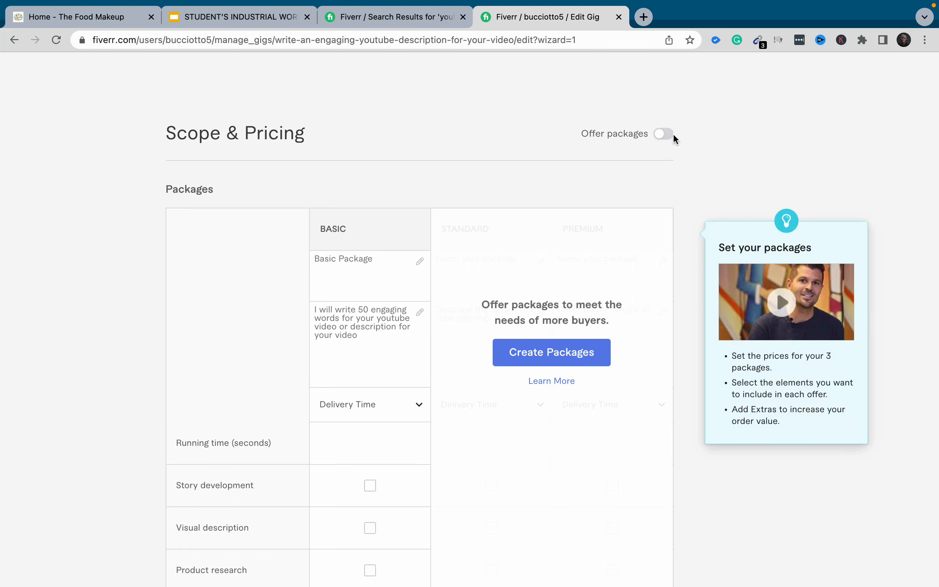
left_click(664, 135)
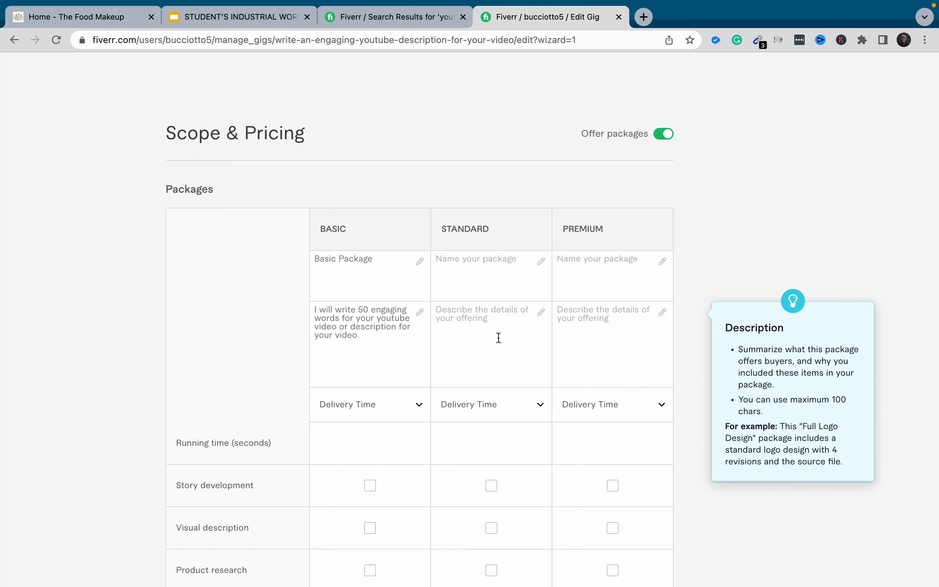
- Copy the Basic package's description into the Standard and Premium package descriptions
scroll(501, 342, "down", 1)
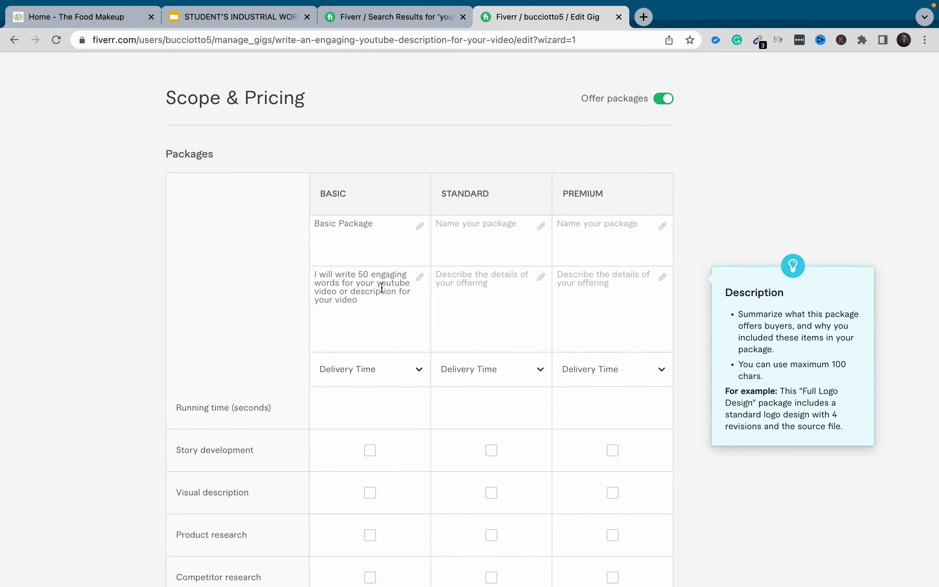
left_click(367, 297)
key("super+a")
key("super+c")
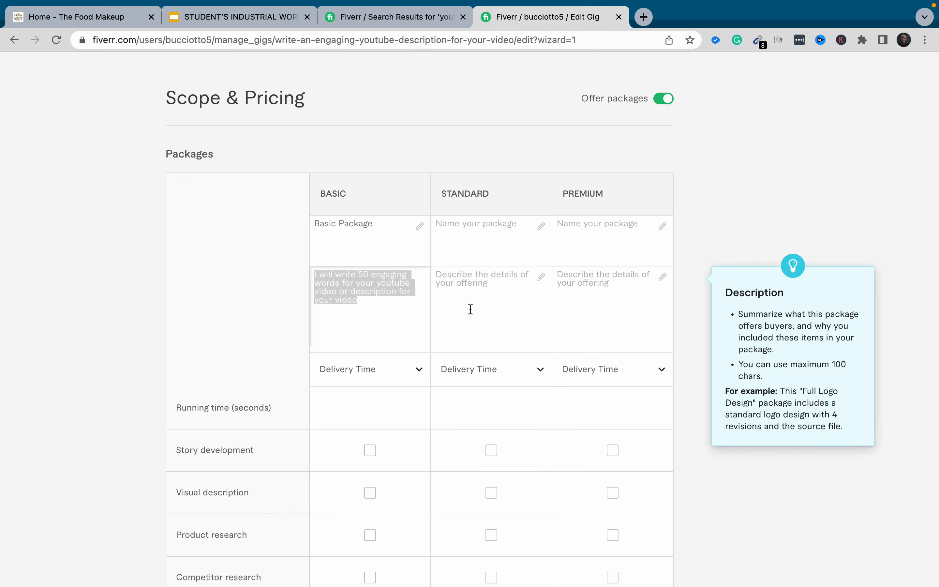
left_click(480, 311)
left_click(480, 311)
key("super+v")
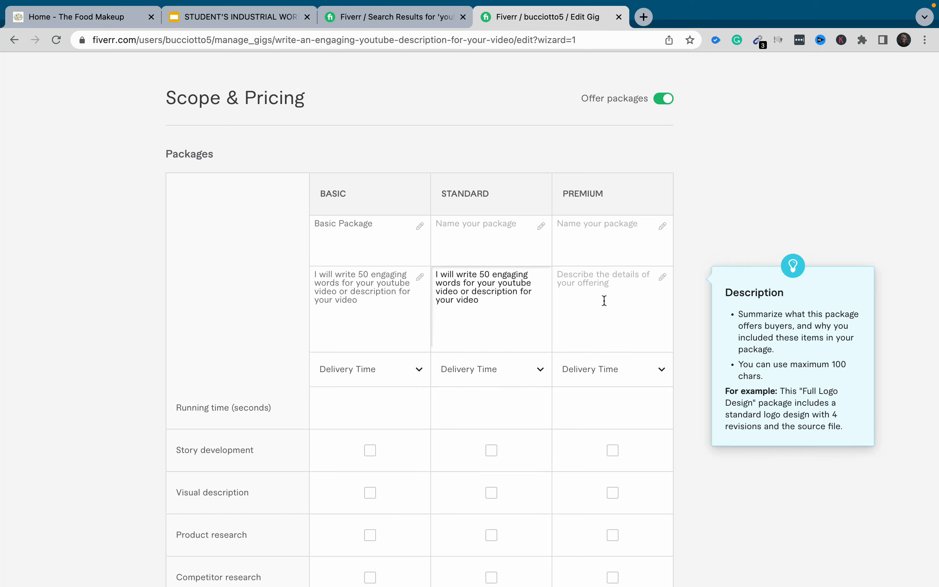
left_click(592, 305)
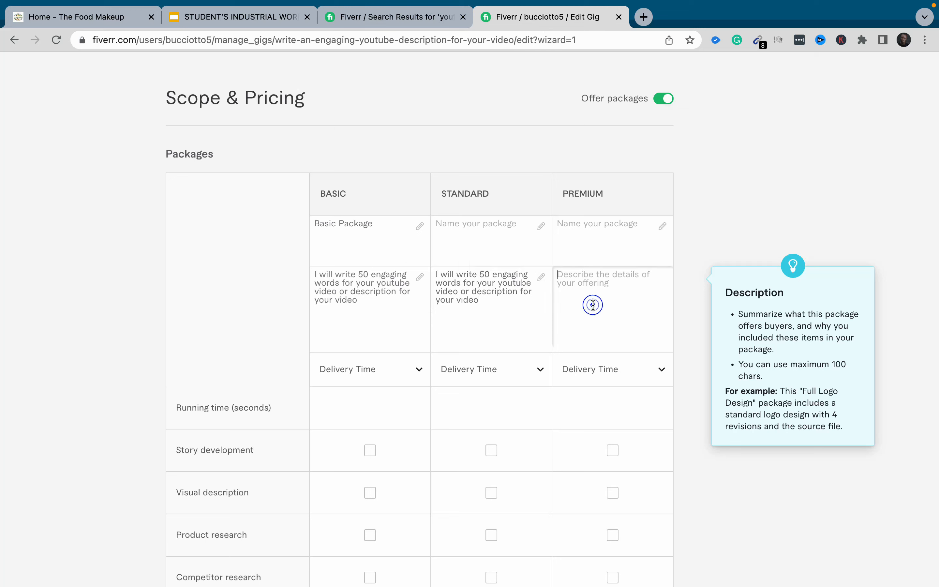
key("super+v")
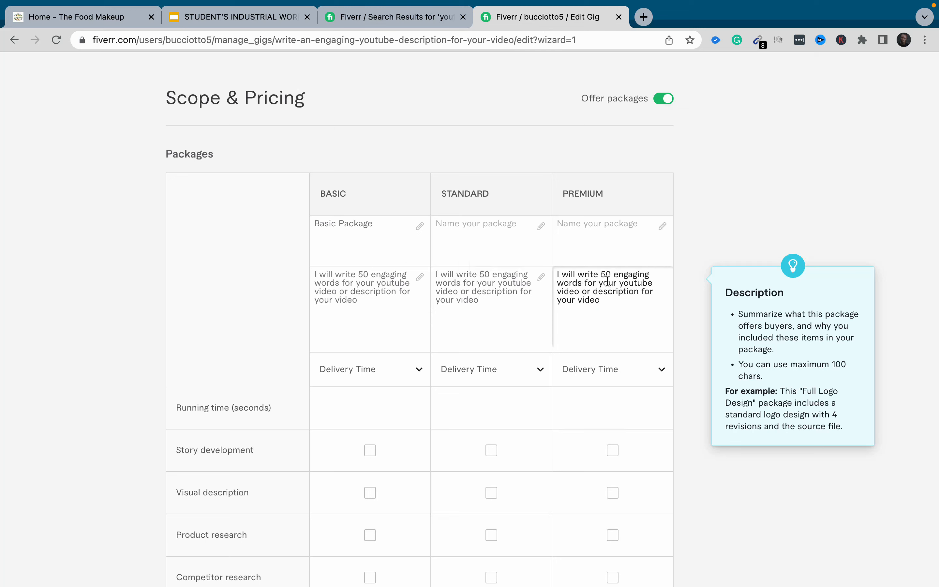
- Rewrite the Premium description as "I will write youtube description for 5 videos on your channel"
left_click(604, 299)
left_click_drag(604, 299, 601, 274)
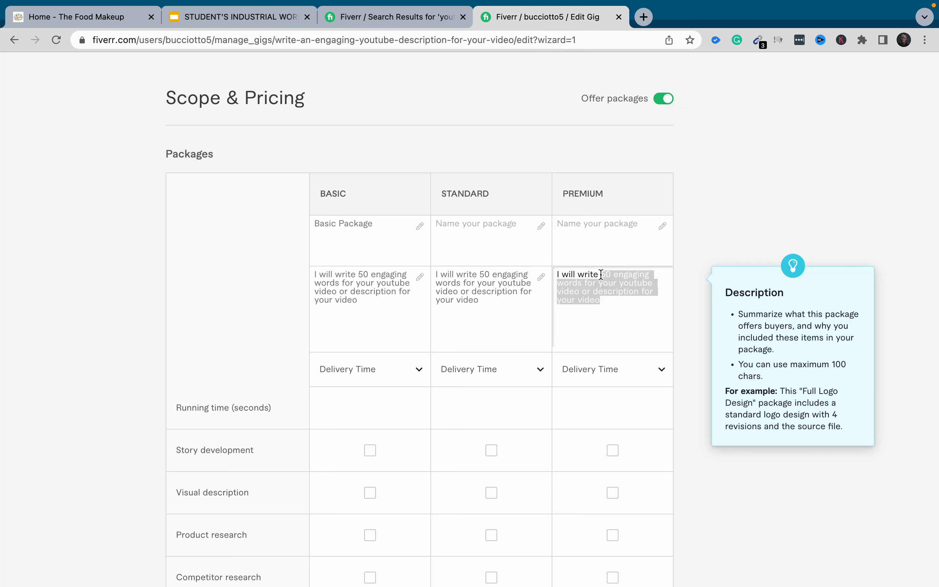
key("BackSpace")
type("yo")
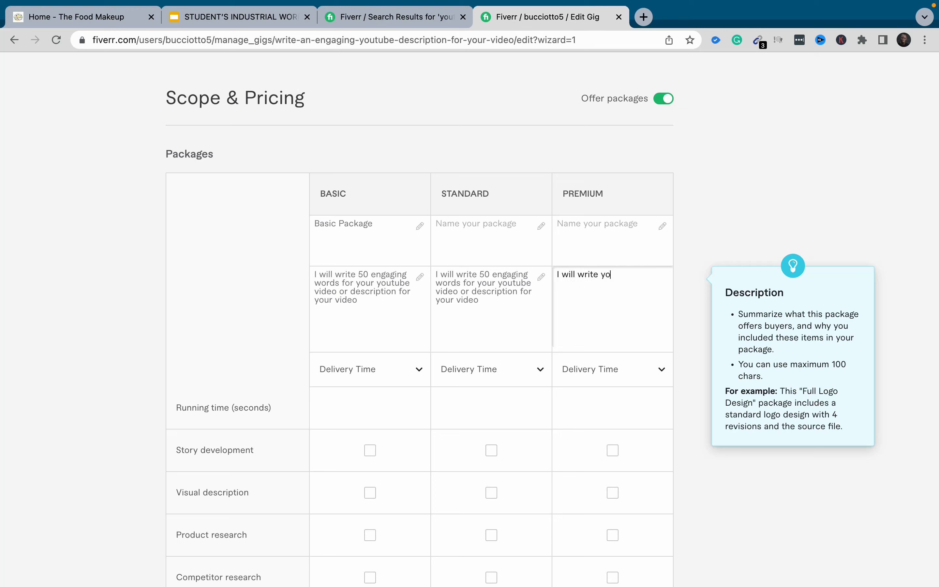
type("utube description for 5 vide")
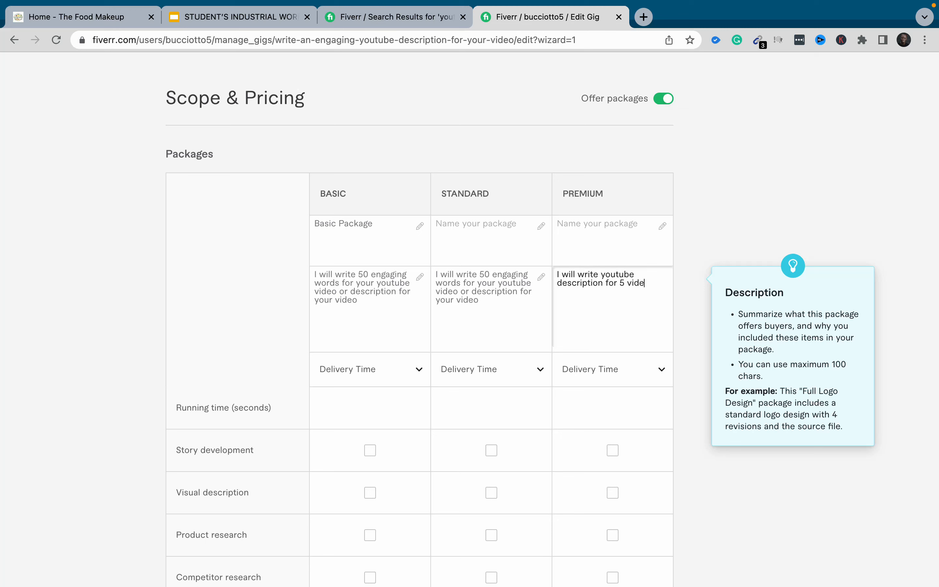
type("os on your channel")
- Replace the Standard package's description with a copy of the Premium description
key("super+a")
key("super+c")
left_click(472, 303)
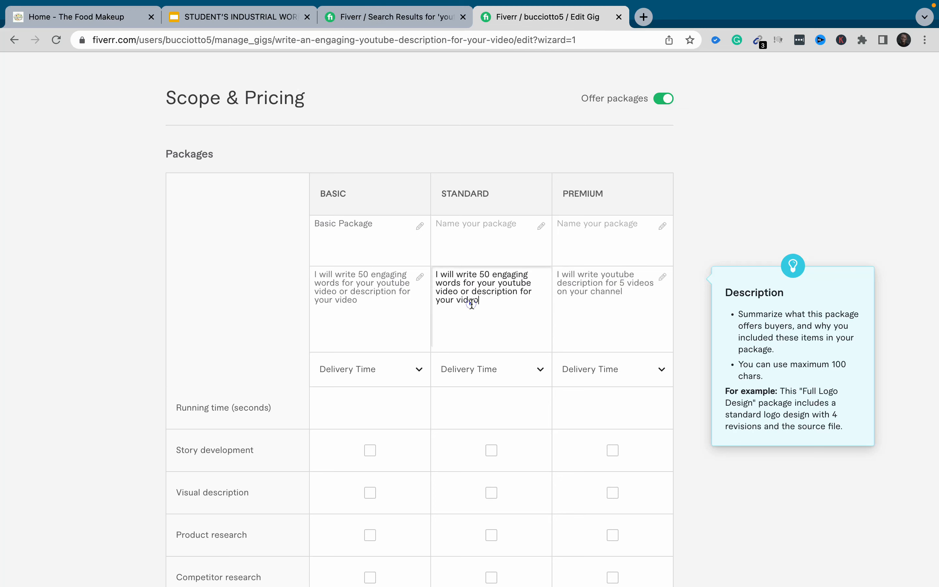
key("super+a")
key("super+v")
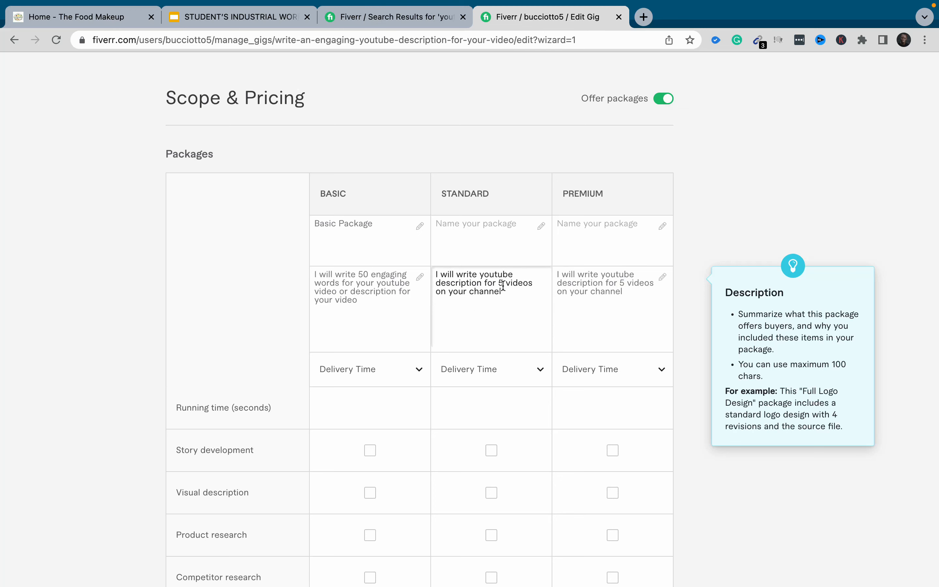
- Change the number of videos in the Premium package's description to 10
left_click(622, 281)
left_click(623, 282)
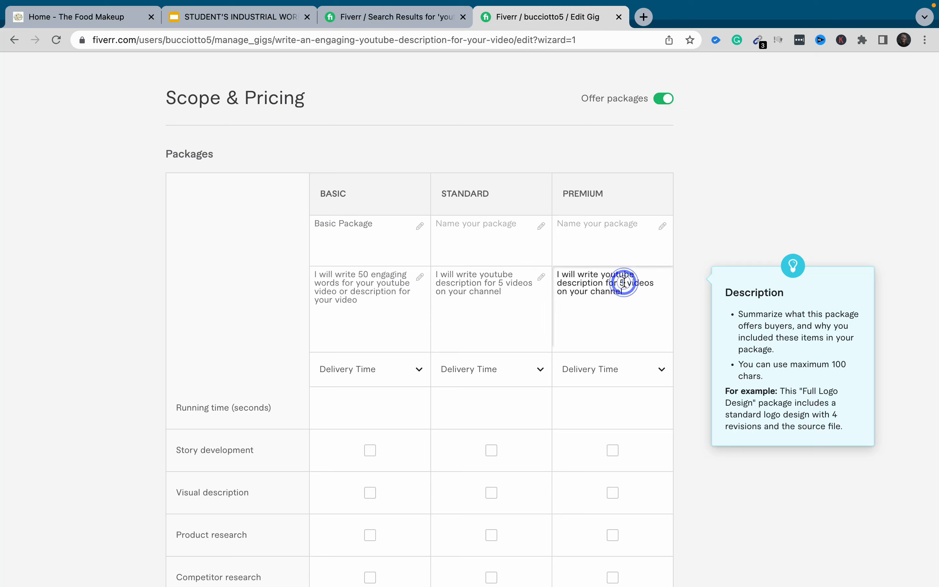
key("BackSpace")
type("10")
- Name the Premium tier "Premium Package" and the Standard tier "Standard Package"
left_click(597, 248)
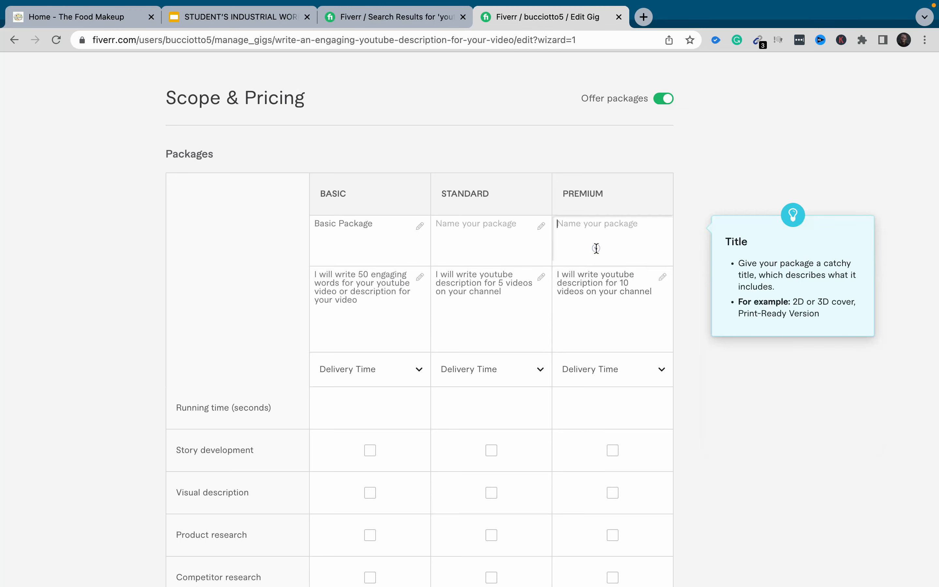
type("Premium")
type(" Pc")
type("ackage")
left_click(506, 242)
type("St")
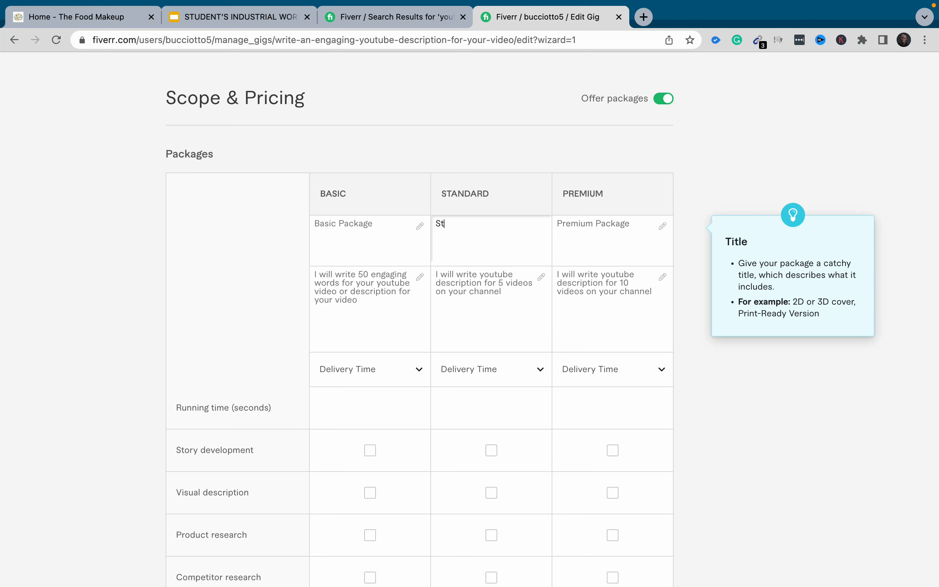
type("andard packag")
key("BackSpace")
type("P")
left_click(290, 283)
- Set the delivery time to 1 day for the Basic and Standard packages and 2 days for Premium
scroll(290, 283, "down", 3)
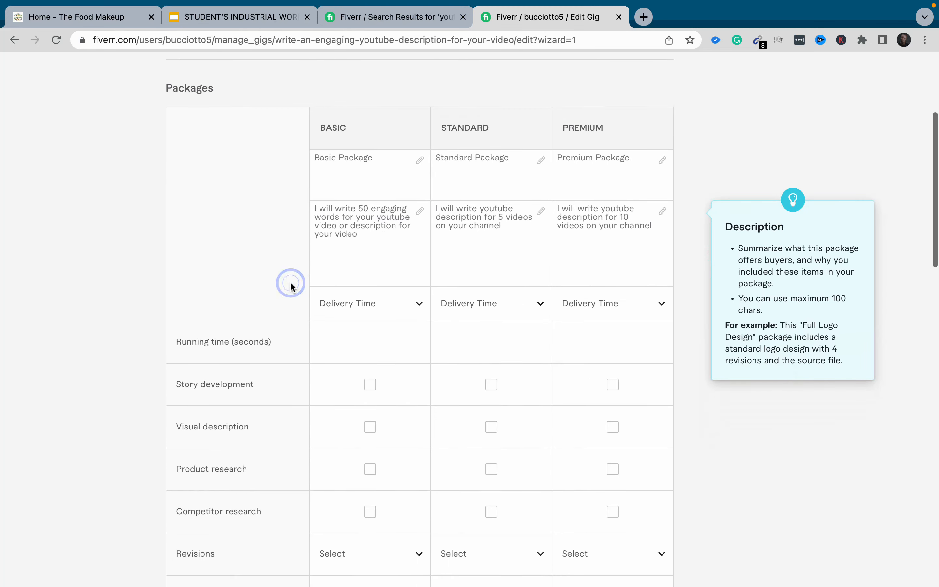
left_click(373, 278)
left_click(372, 372)
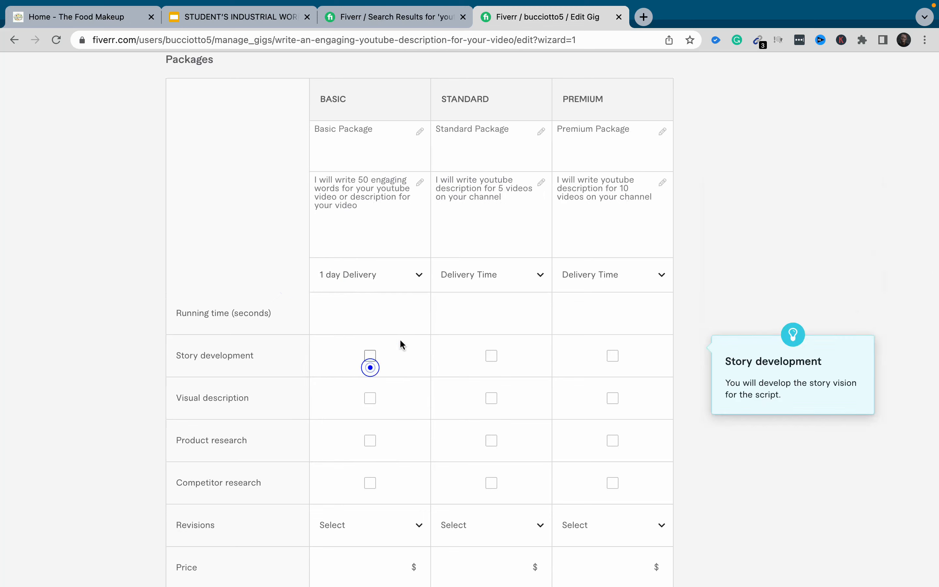
left_click(493, 271)
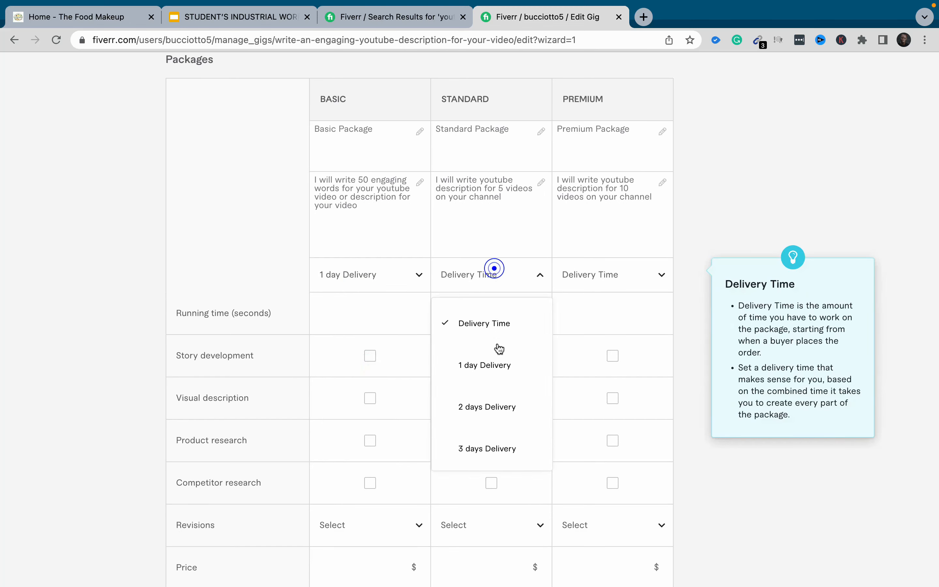
left_click(490, 367)
left_click(610, 276)
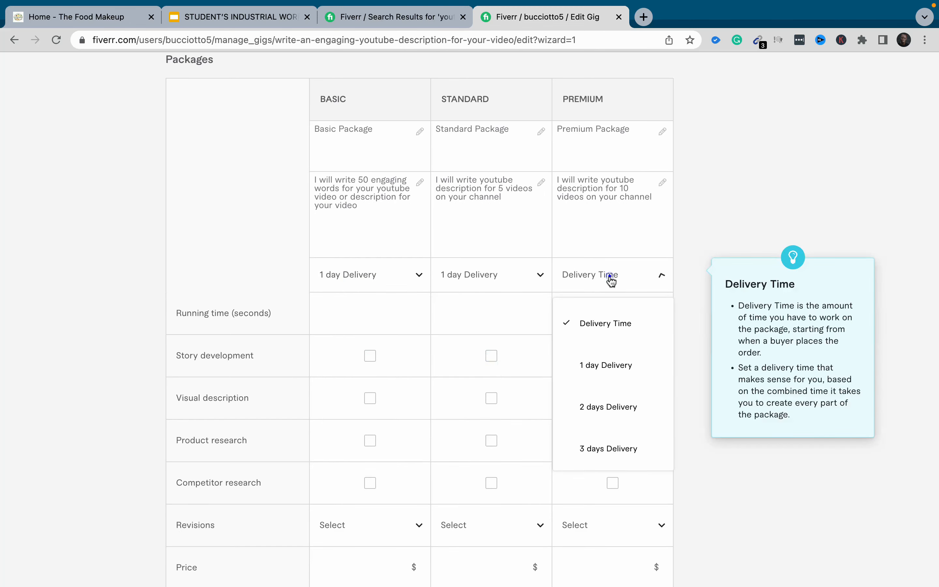
left_click(598, 411)
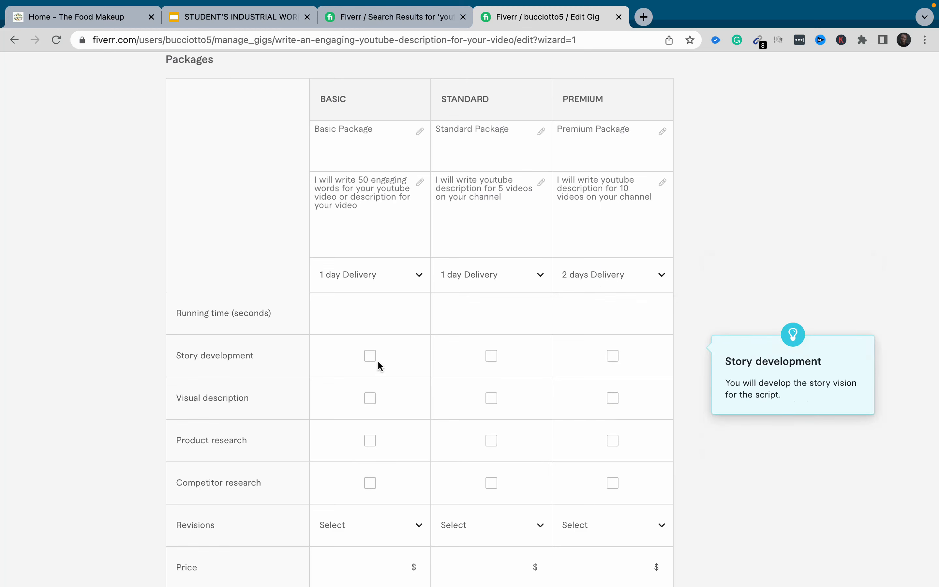
- Set the number of revisions to UNLIMITED for the Basic, Standard and Premium packages
scroll(378, 362, "down", 3)
scroll(379, 366, "down", 4)
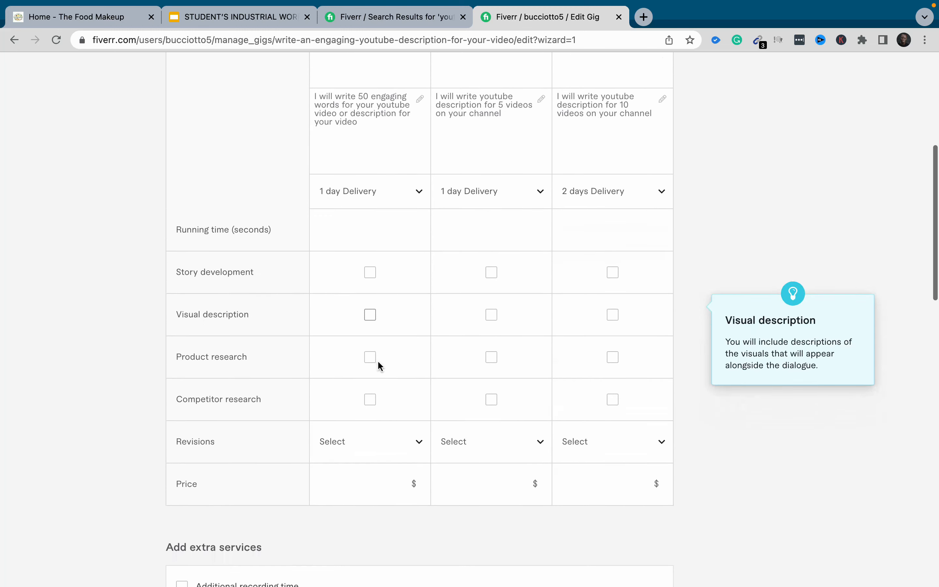
left_click(379, 388)
scroll(380, 373, "down", 1)
scroll(380, 370, "down", 6)
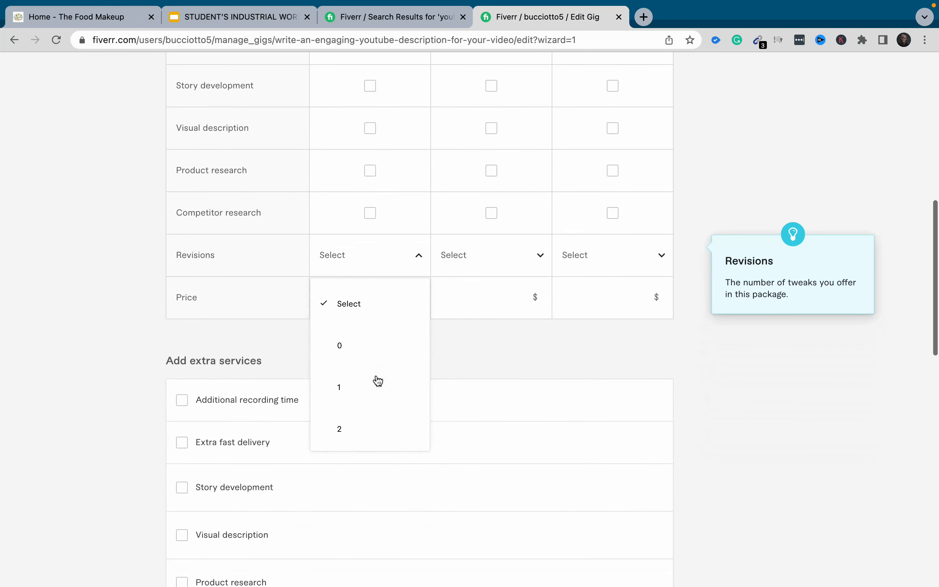
scroll(377, 379, "down", 6)
left_click(371, 417)
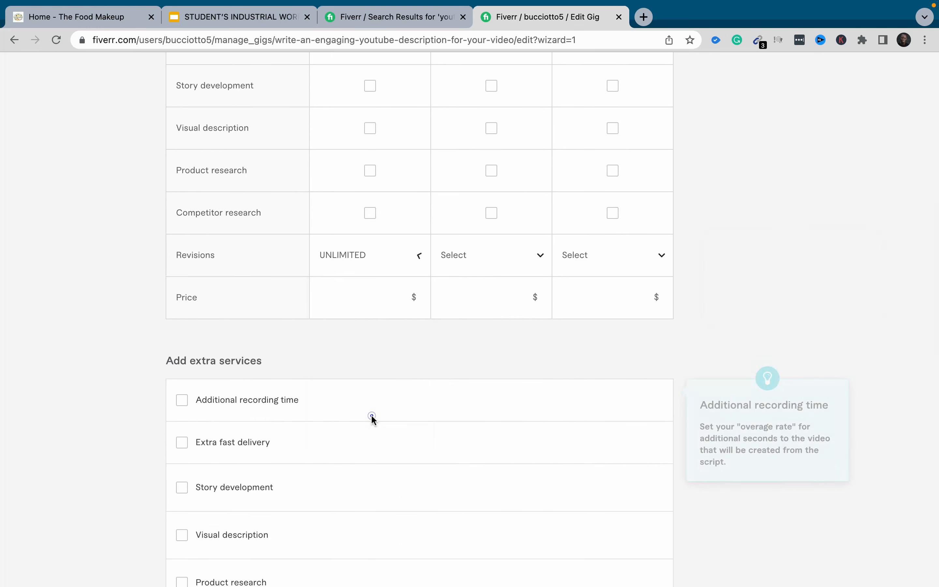
left_click(491, 256)
scroll(520, 365, "down", 5)
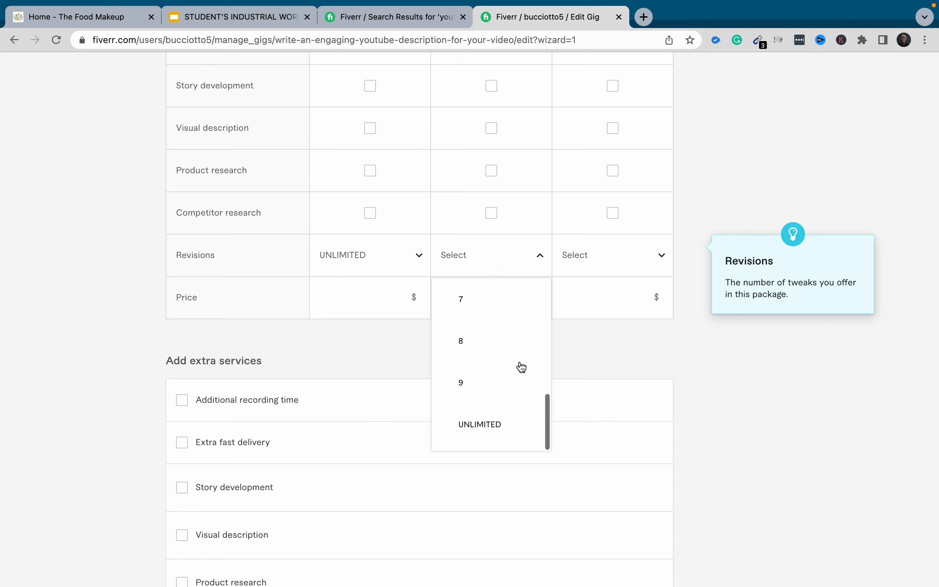
left_click(497, 423)
left_click(606, 256)
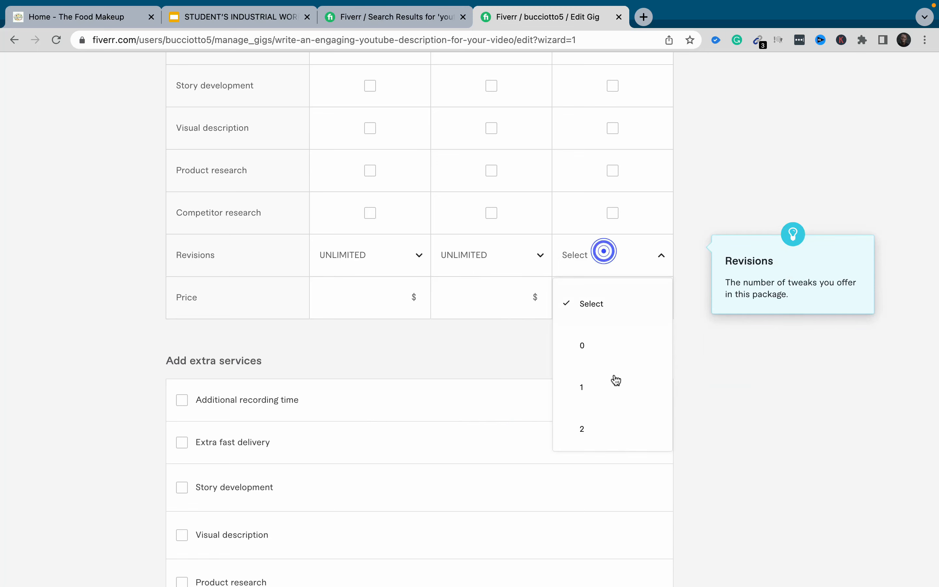
scroll(614, 380, "down", 5)
left_click(606, 423)
left_click(607, 435)
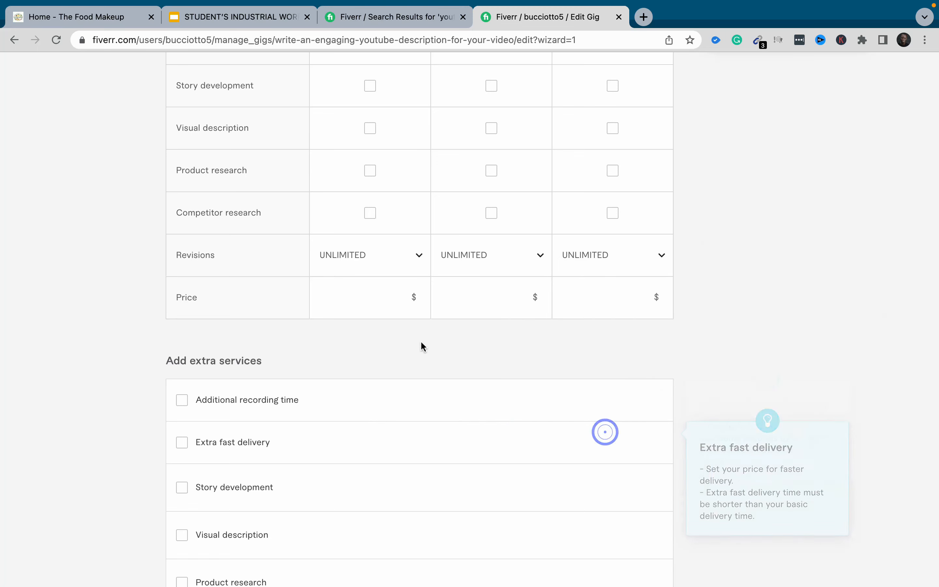
- Price the Basic package at $5, the Standard package at $20 and the Premium package at $40
left_click(343, 301)
type("5")
left_click(478, 296)
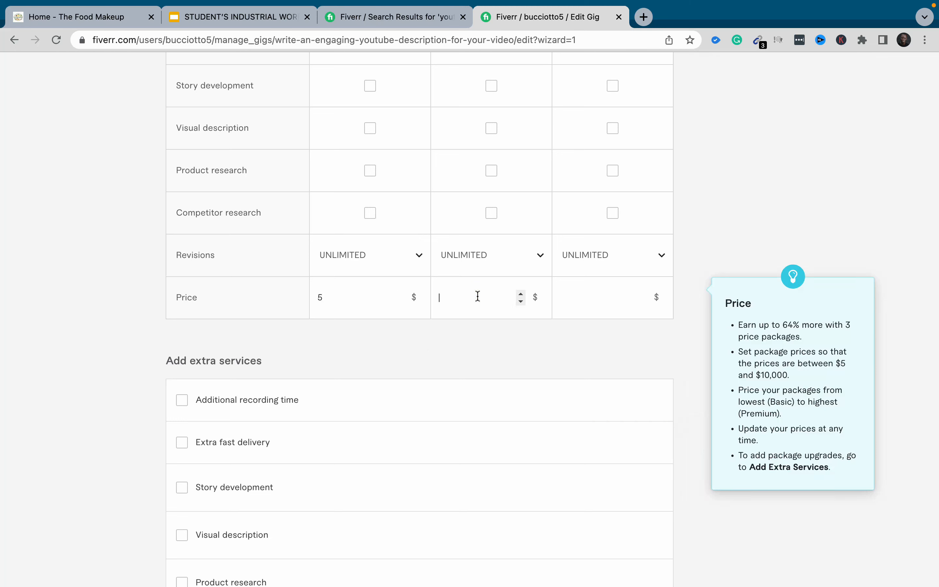
type("20")
left_click(602, 307)
type("40")
- Review the completed packages and save the pricing to continue to the gig's description and FAQ
scroll(569, 359, "up", 5)
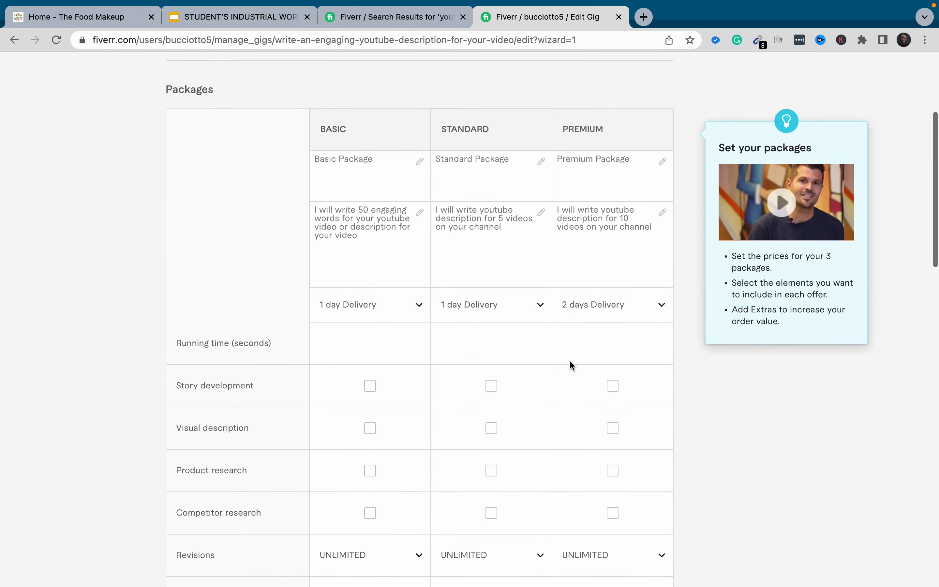
scroll(570, 361, "down", 10)
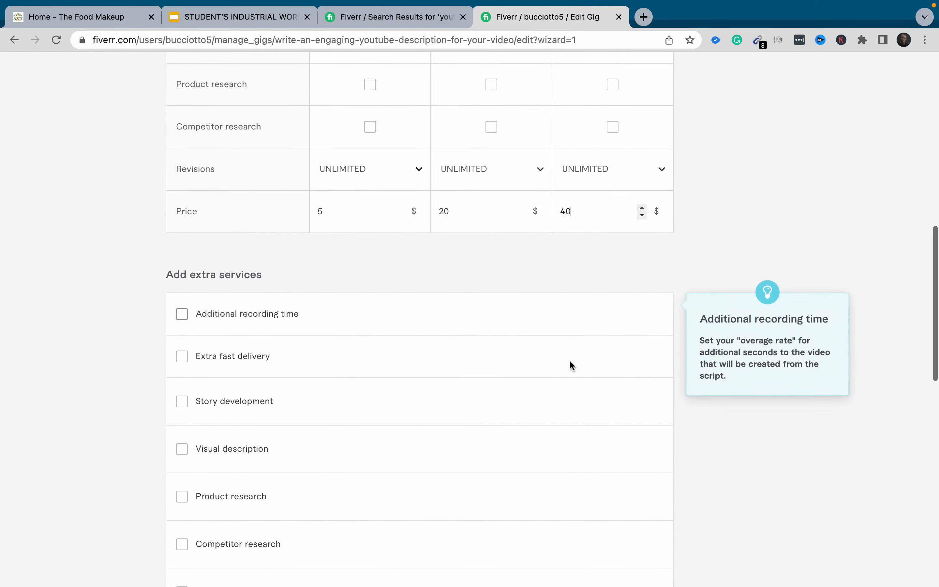
scroll(569, 365, "down", 5)
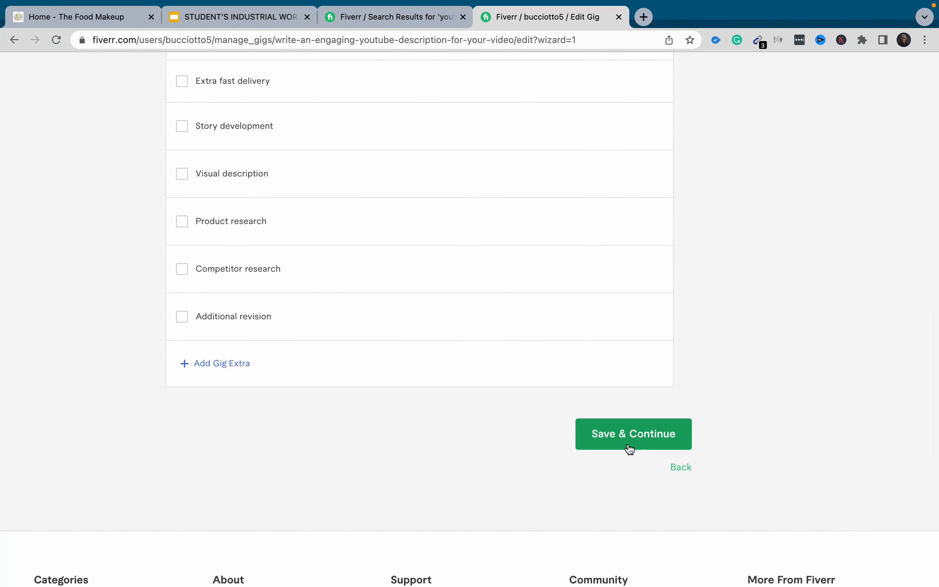
left_click(628, 444)
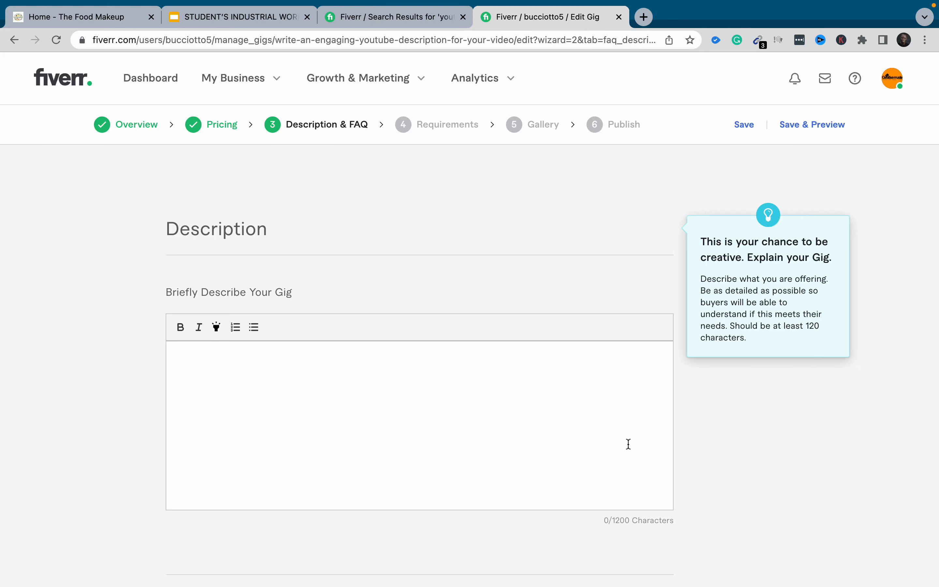
left_click(287, 374)
type("I will write youtube description for 5 videos on your channel")
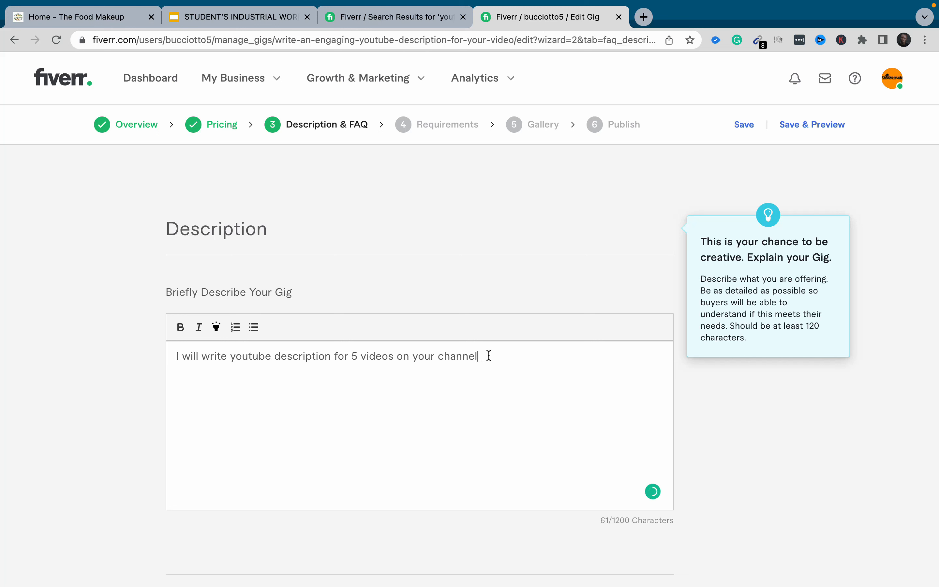
key("super+a")
key("BackSpace")
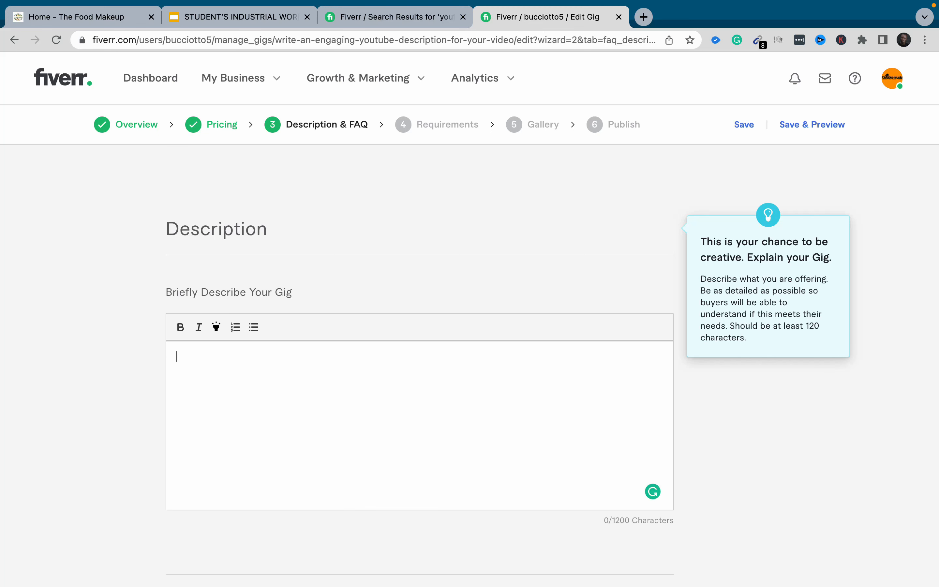
- Copy the gig title from the overview into the gig description and prefix it with "I will"
left_click(136, 124)
left_click(395, 235)
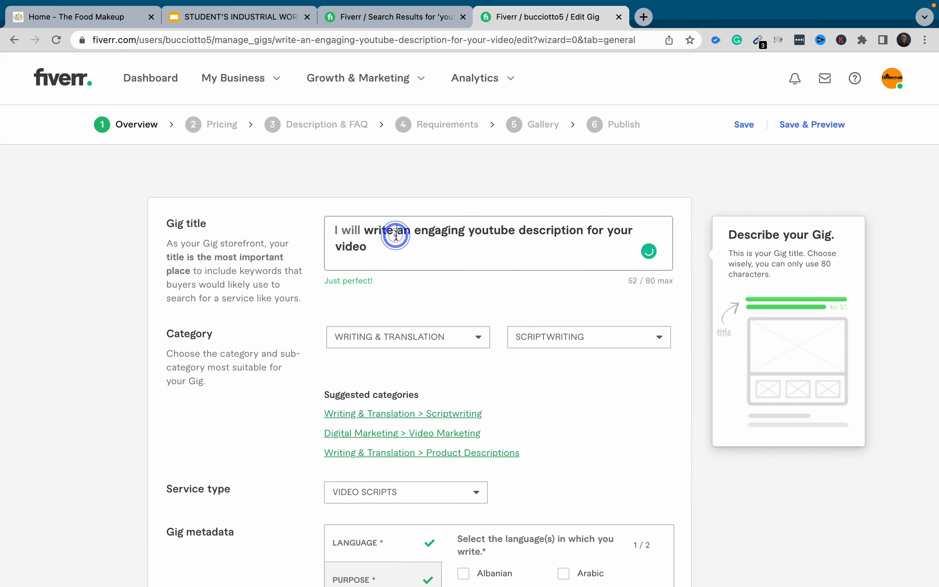
key("super+a")
key("super+c")
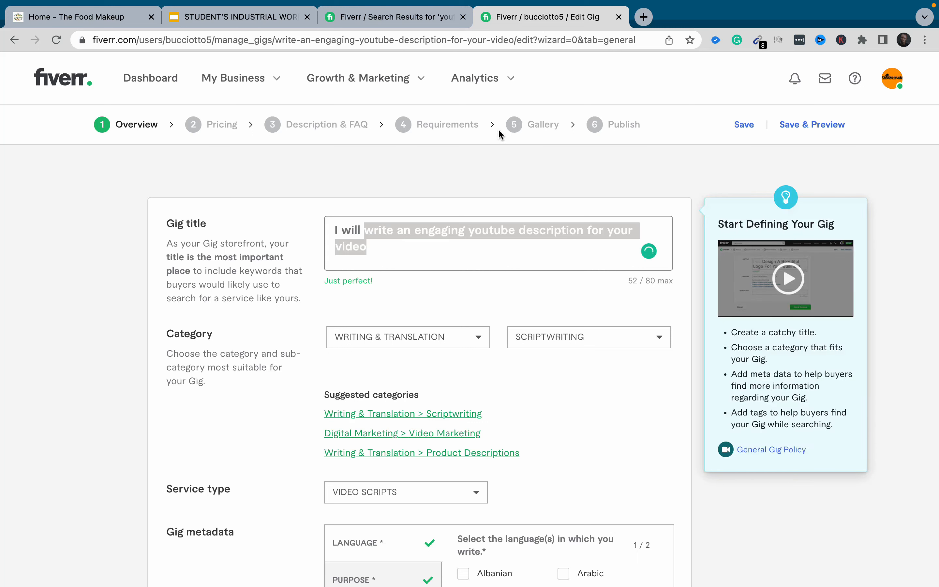
left_click(347, 124)
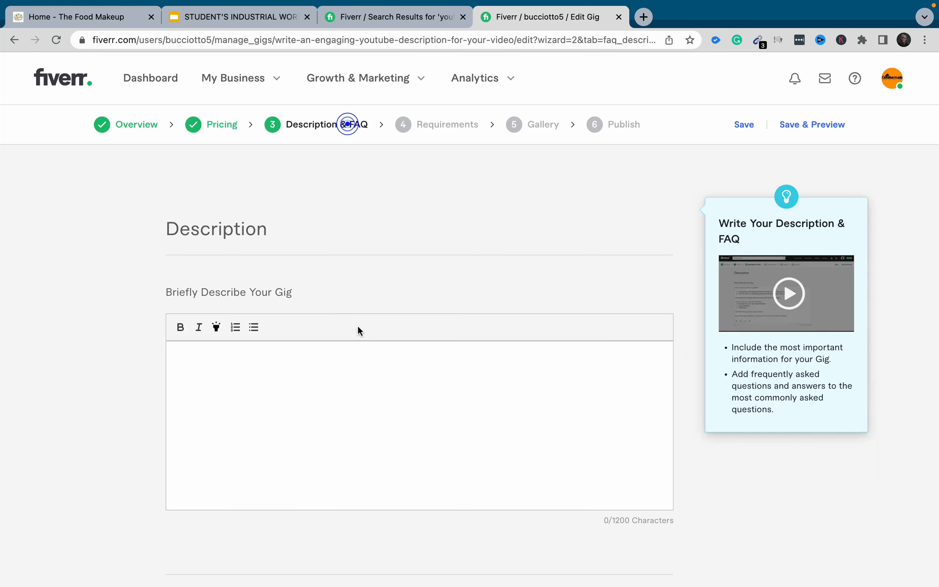
left_click(328, 398)
key("super+v")
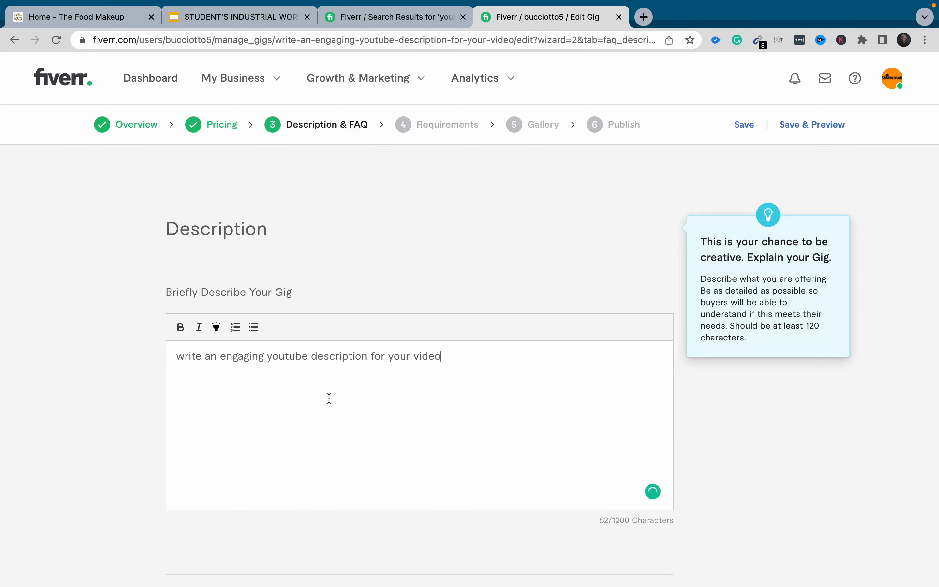
left_click(176, 356)
type("I will")
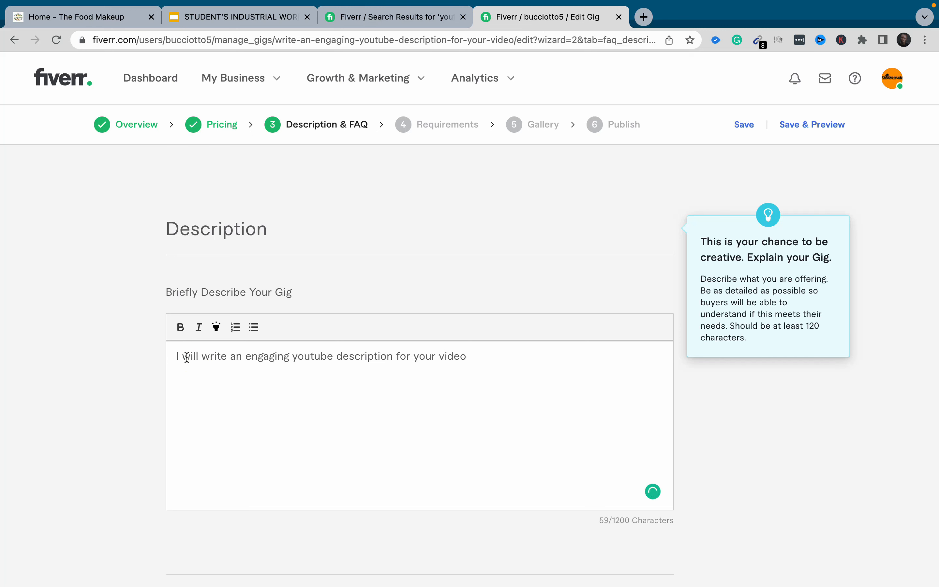
- Replace the gig description's text with the opening "Are you looking for an expert who understands how the youtube algorithm works?"
left_click(469, 358)
key("super+a")
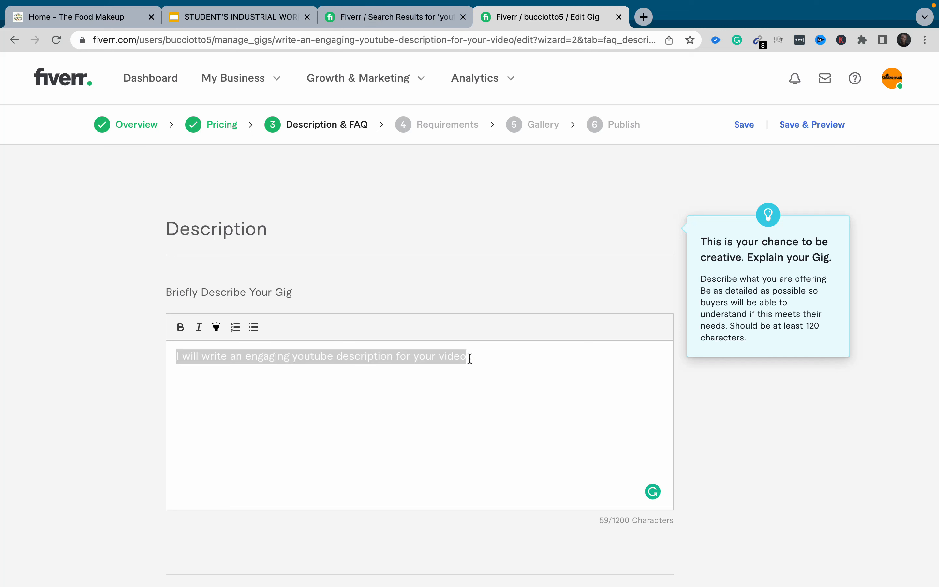
key("BackSpace")
type("Are you ")
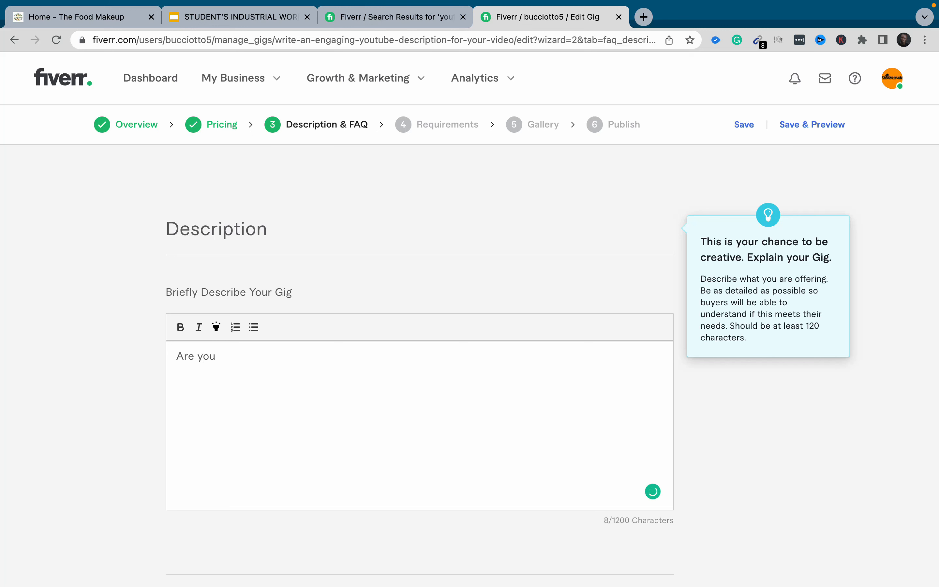
type("looking for an")
type("expert who under")
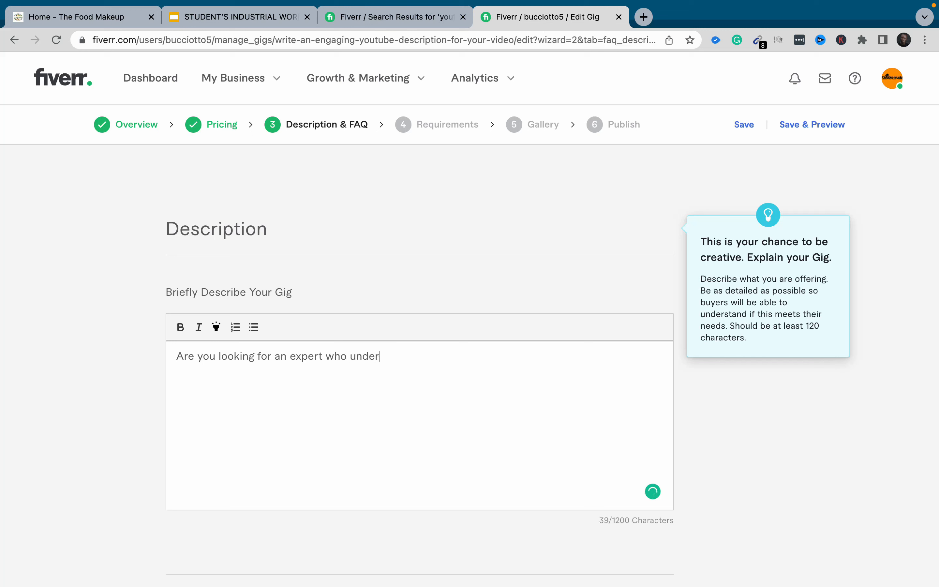
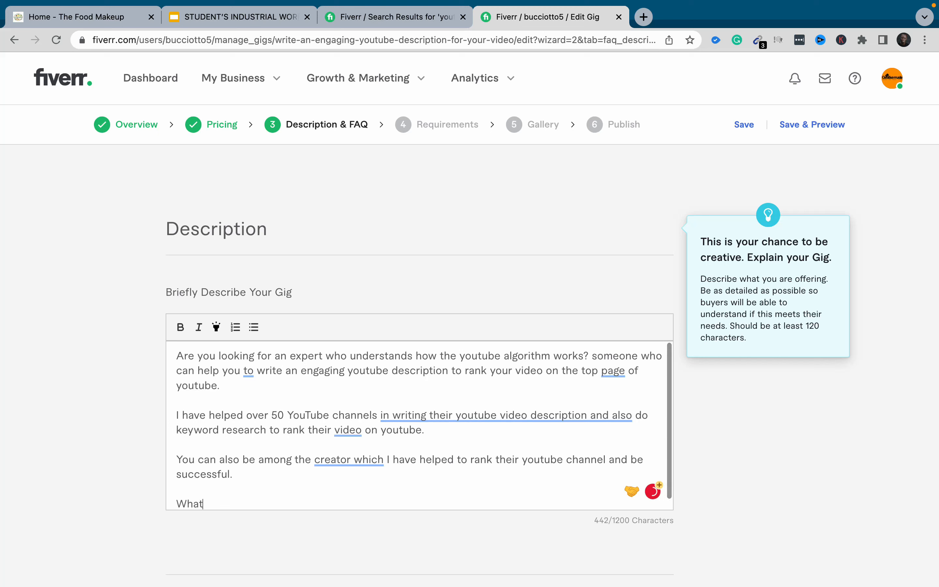
- Add the heading "What you get from me:" to the end of the description, followed by the line "24 hours turnaround delivery"
type("ou get")
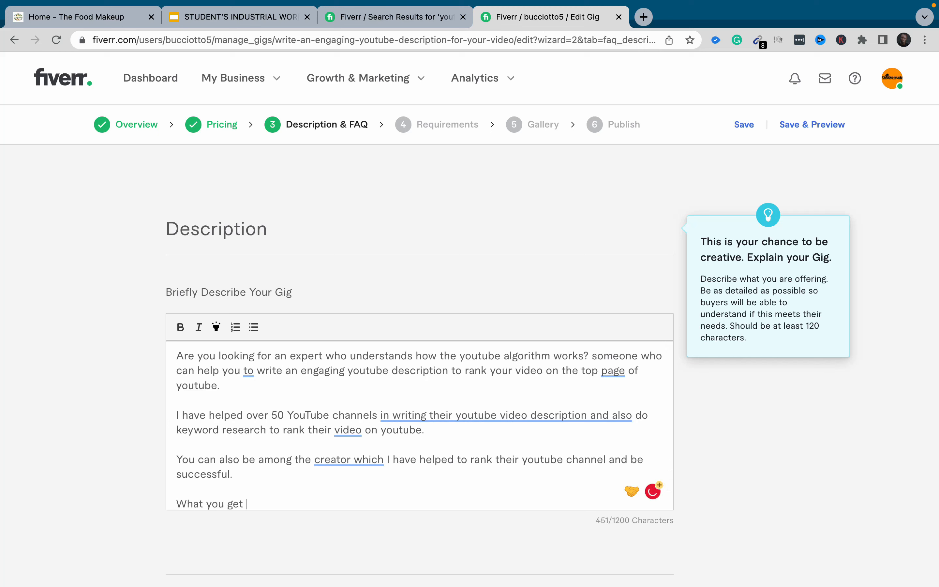
type(" from me:")
key("Return")
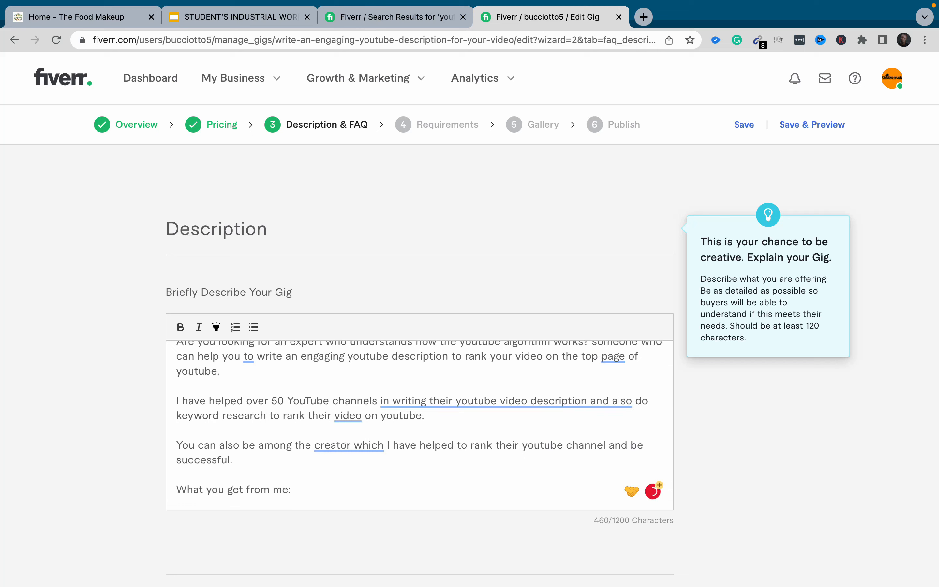
type("24 ho")
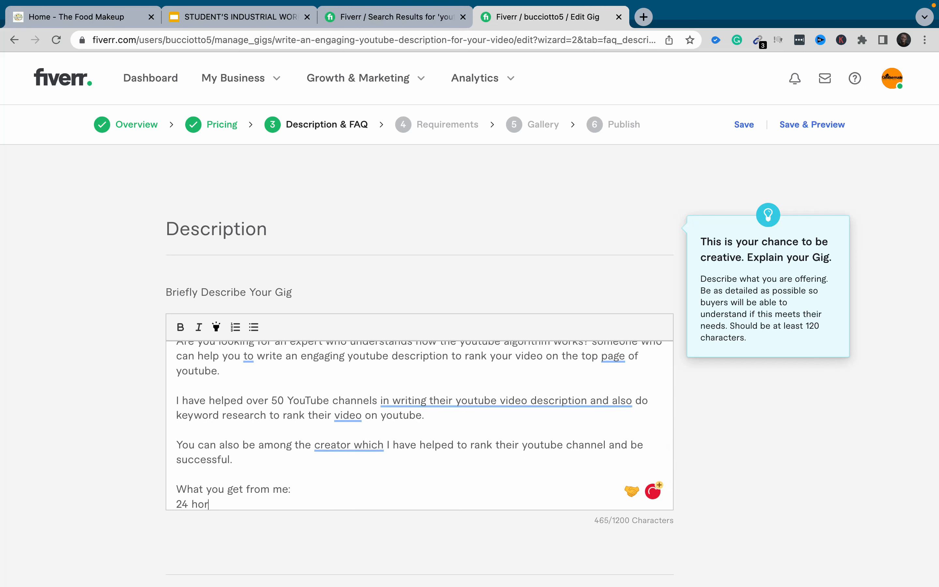
type("urs turnaround delivery")
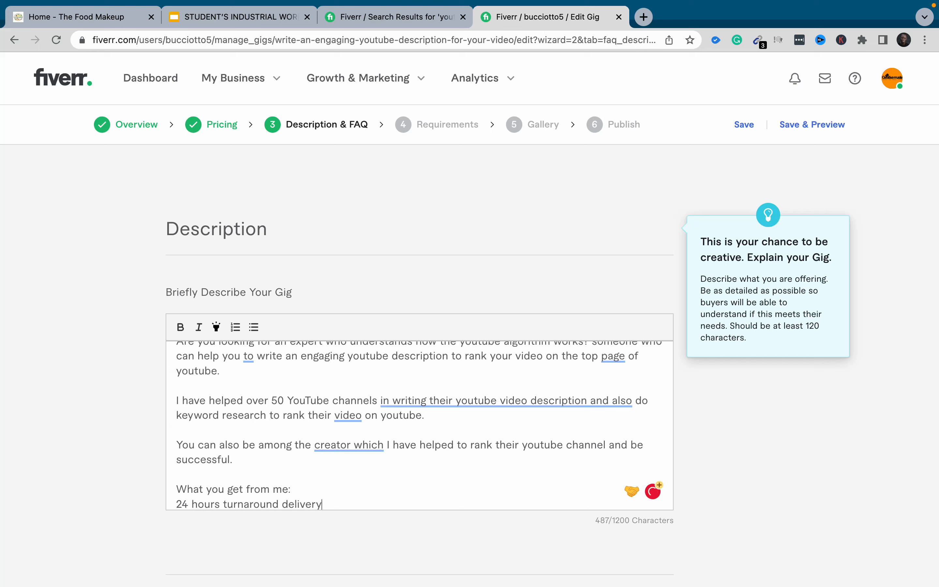
- Add the lines "Unlimited revision" and "Well optimized youtube description" below the 24-hour delivery line
key("Return")
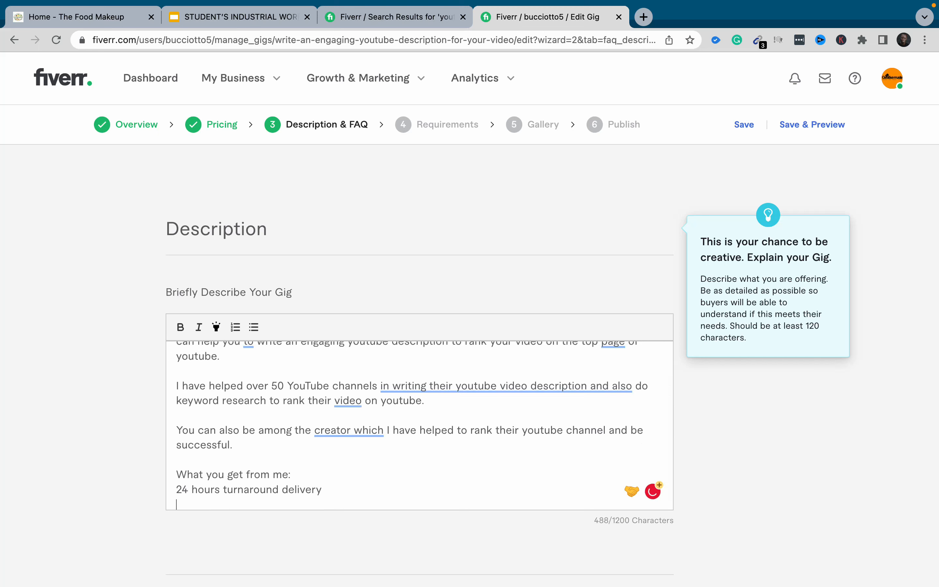
type("Unlimite")
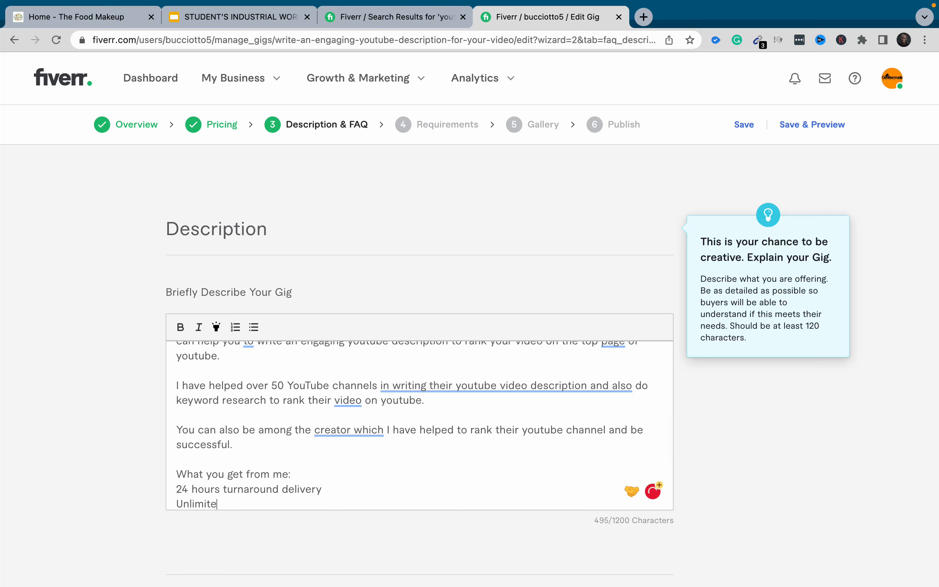
type("d revision")
key("Return")
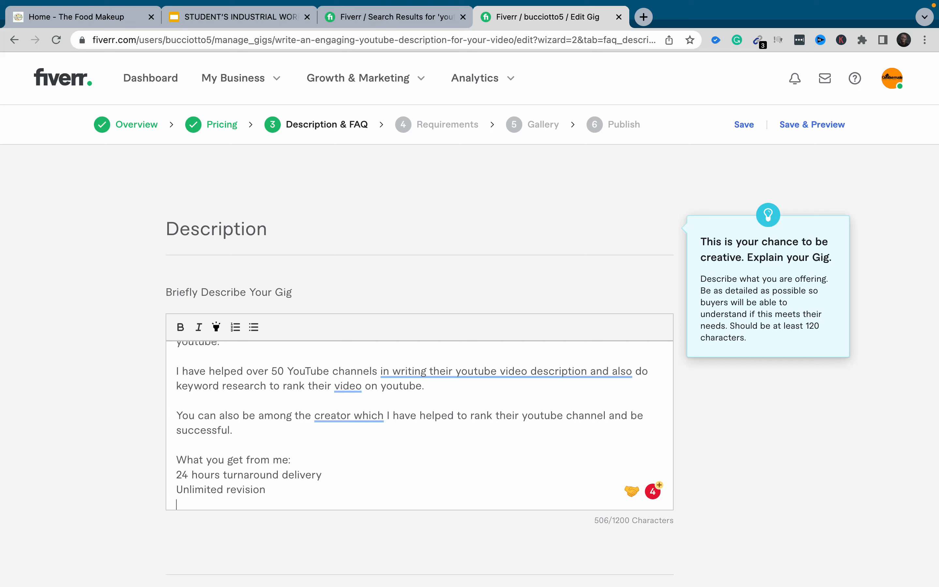
type("Well ")
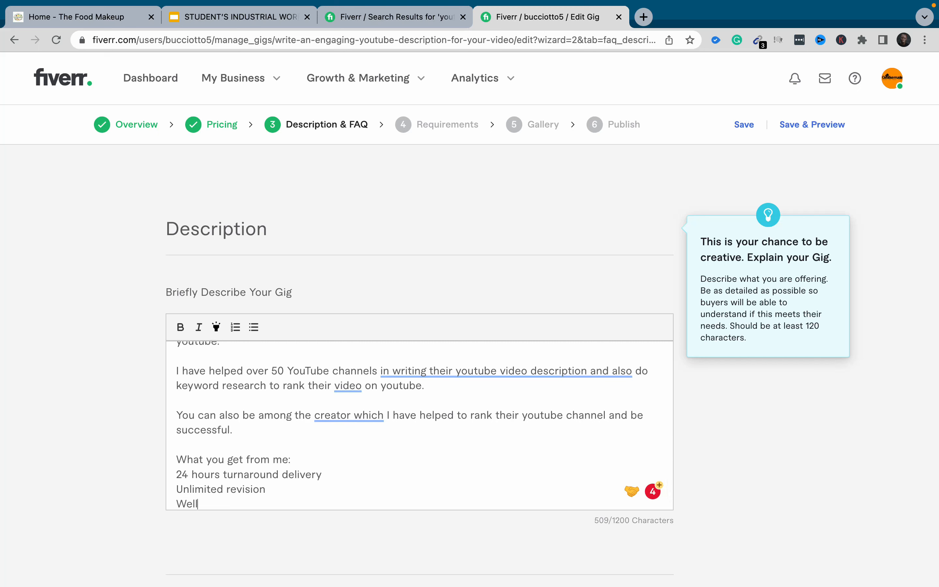
type("optimized youtube descrip")
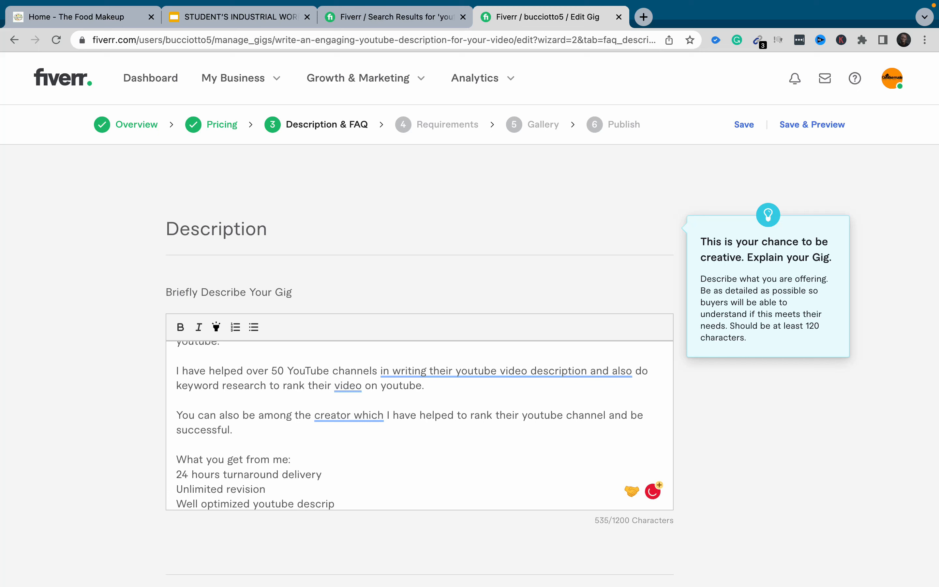
type("tion")
key("Return")
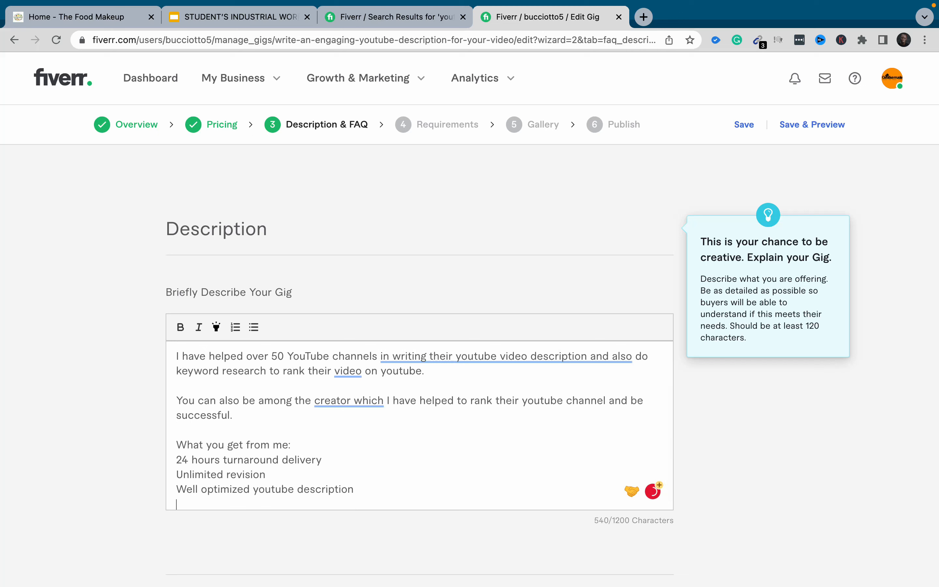
key("Return")
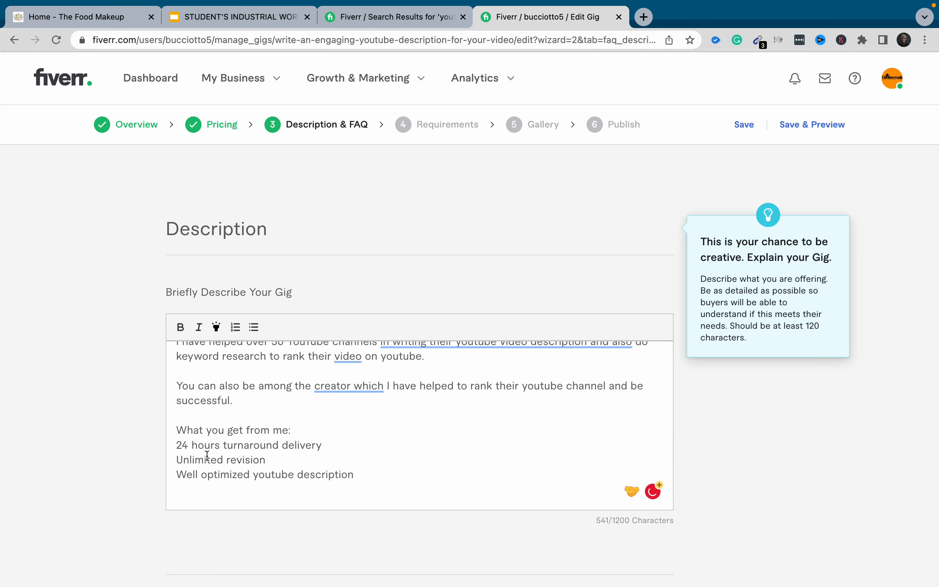
- Insert a blank line below the heading "What you get from me:" and format the heading in bold italic
left_click(176, 444)
key("Return")
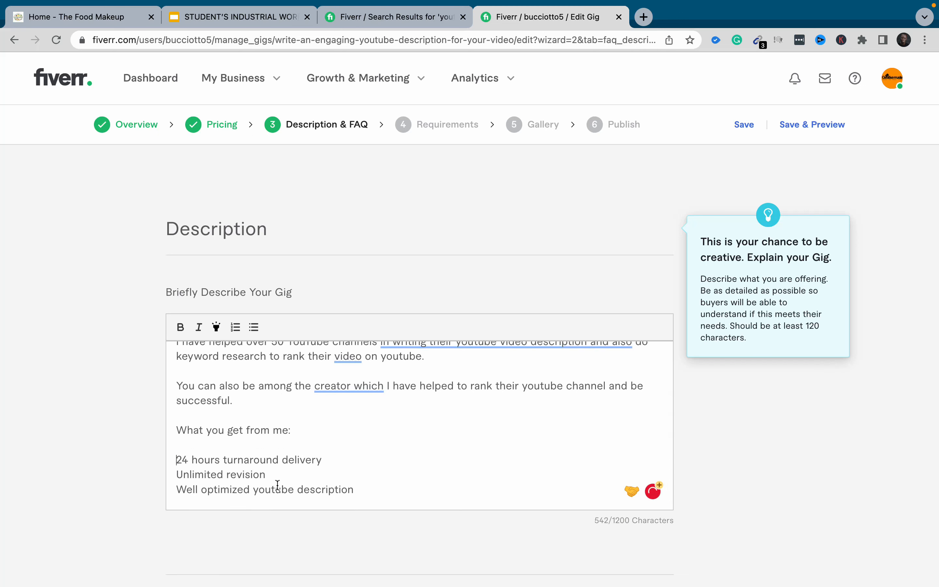
left_click_drag(295, 430, 167, 427)
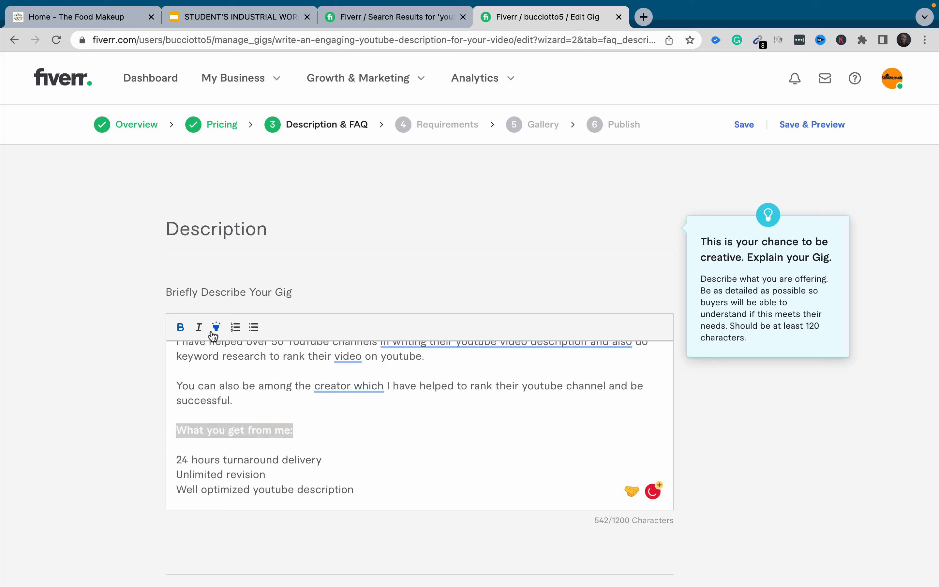
left_click(199, 328)
left_click(251, 401)
- Turn the three lines about delivery, revisions and the optimized description into a bulleted list
scroll(271, 427, "down", 2)
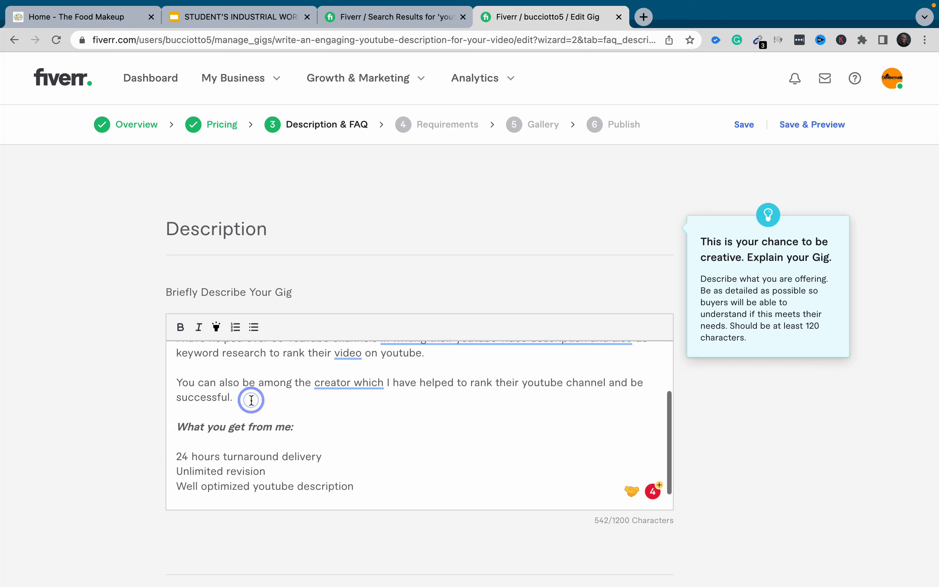
left_click_drag(359, 465, 167, 440)
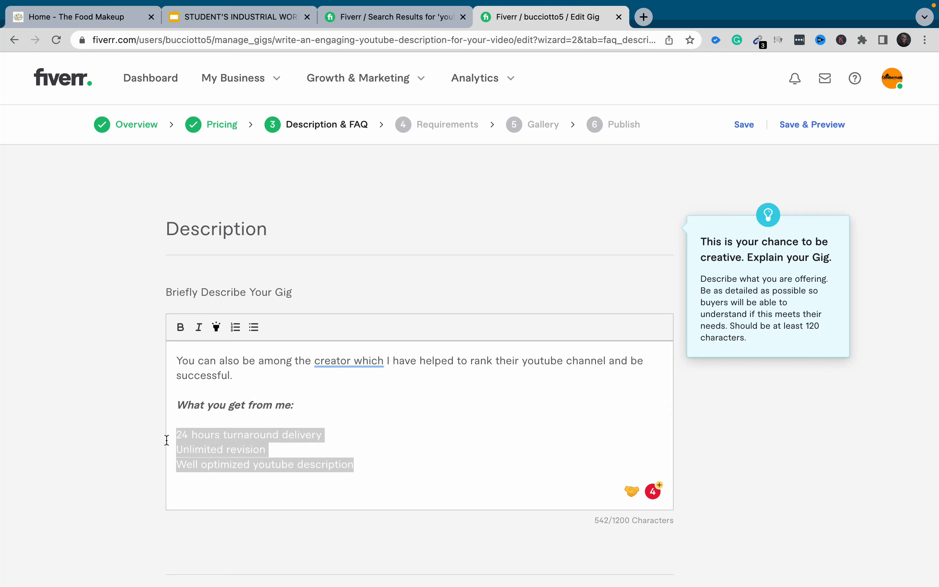
left_click(254, 328)
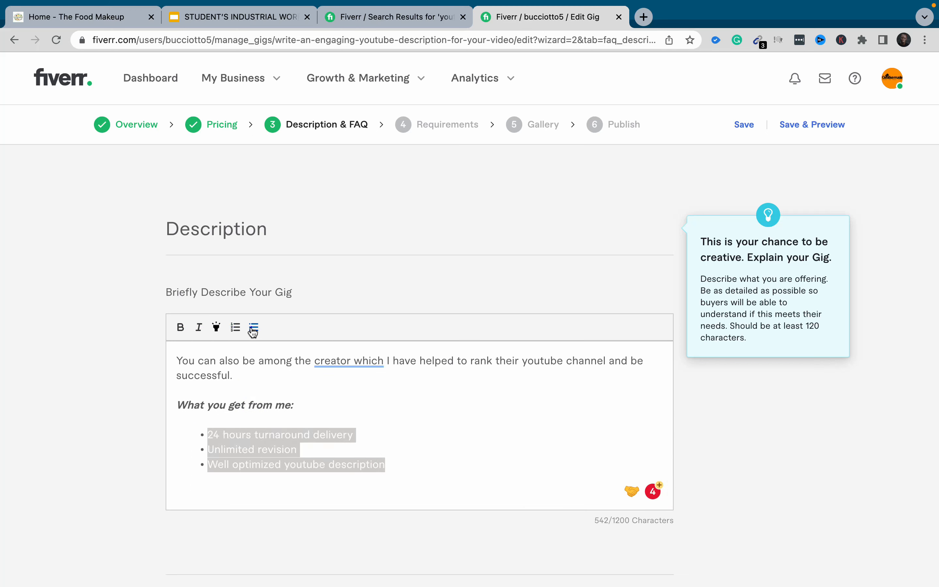
left_click(284, 453)
- Add below the list: "If you have any question regarding your youtube channel, you can send me a message now and i'd be happy to help you."
left_click(332, 491)
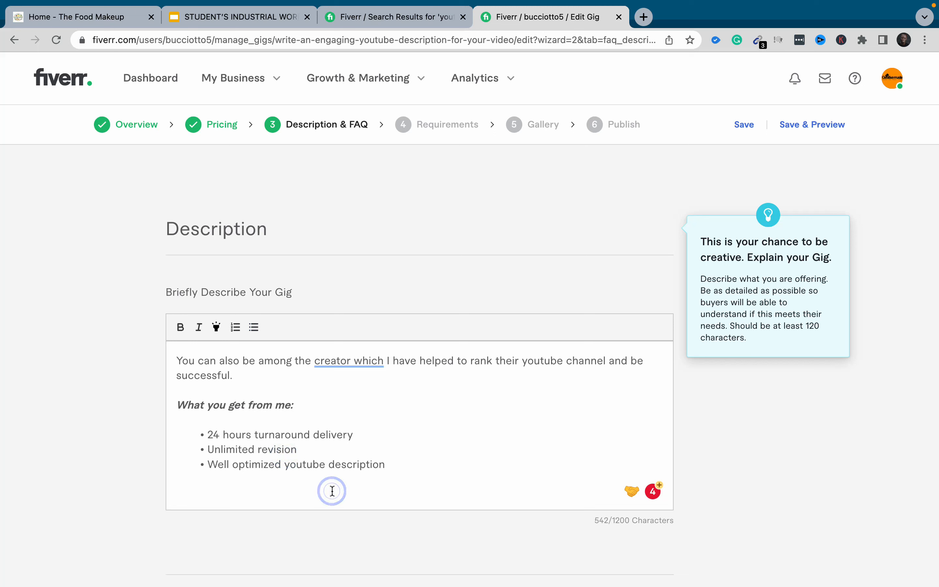
type("If you have an")
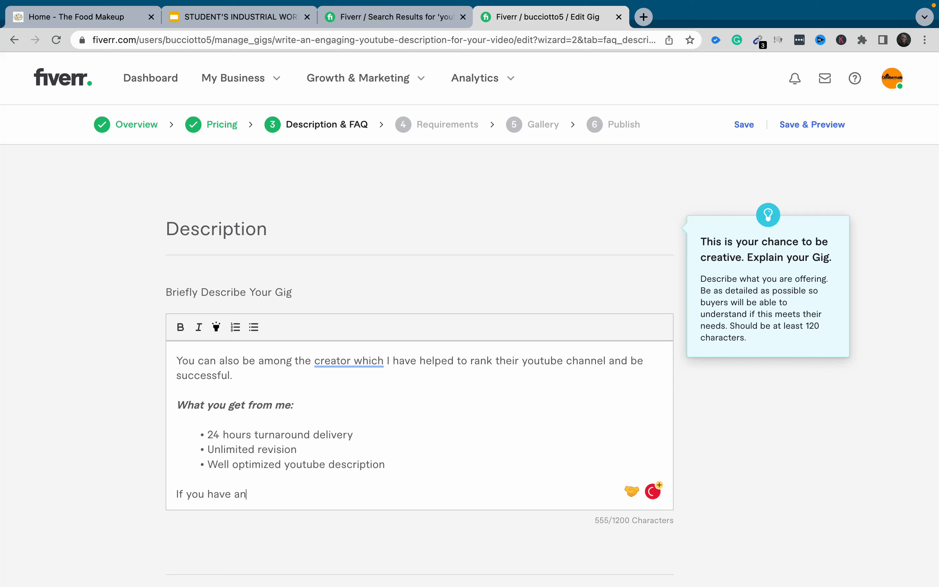
type("y question regarding yo")
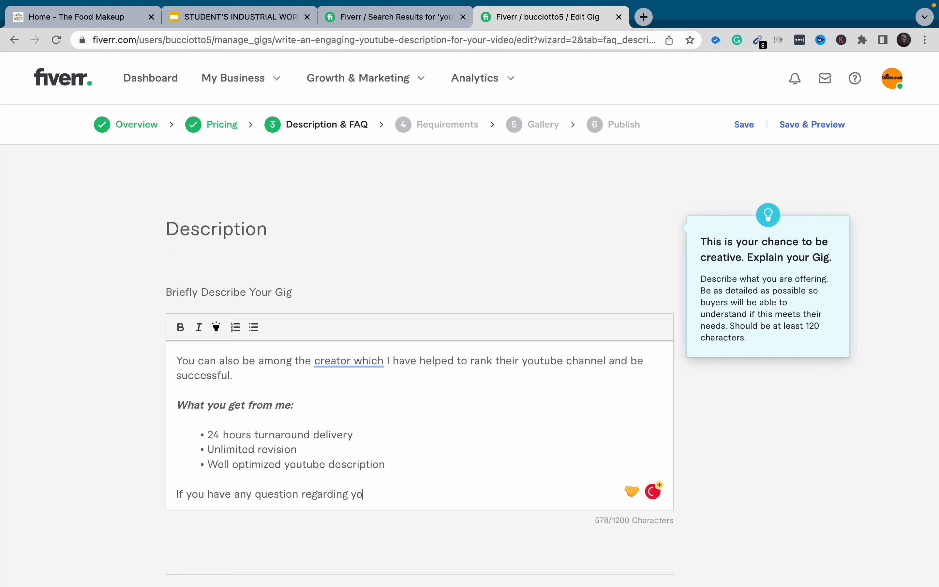
type("ur youtube chanenel, you")
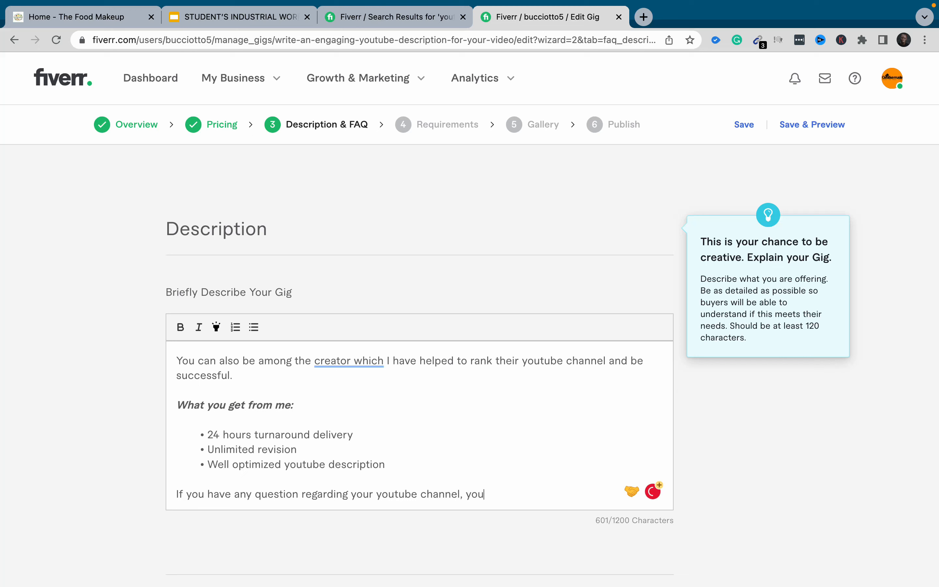
type(" can send me a message now and")
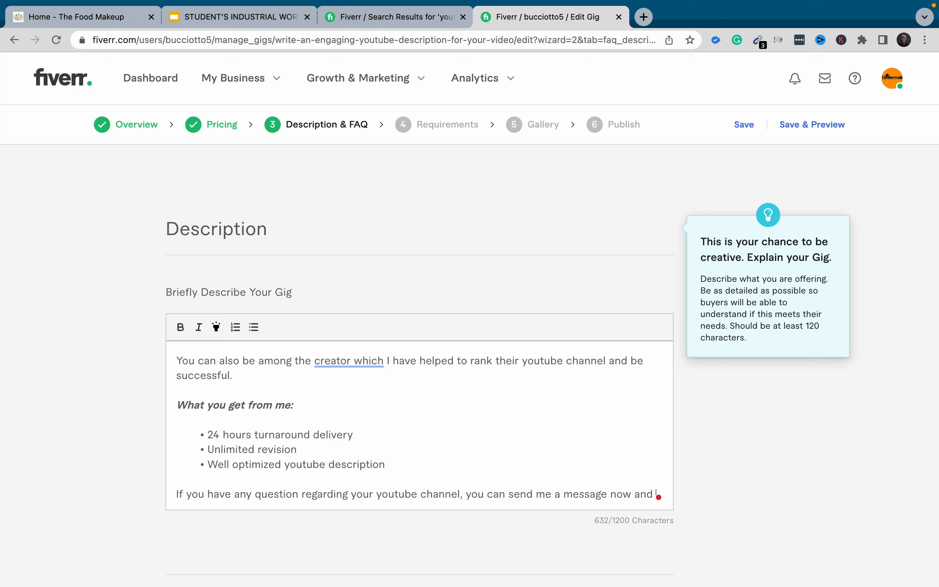
type(" i'd")
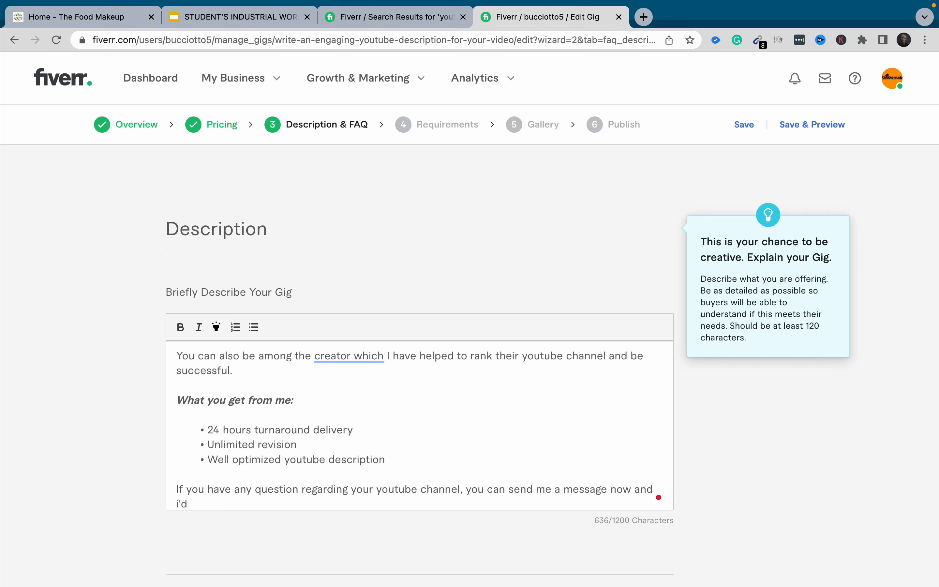
type(" be happy to help you.")
- End the description with "You can also scroll down to see my other services regarding youtube platform." and a separate "Thank you."
key("Return")
key("Return")
type("You can also")
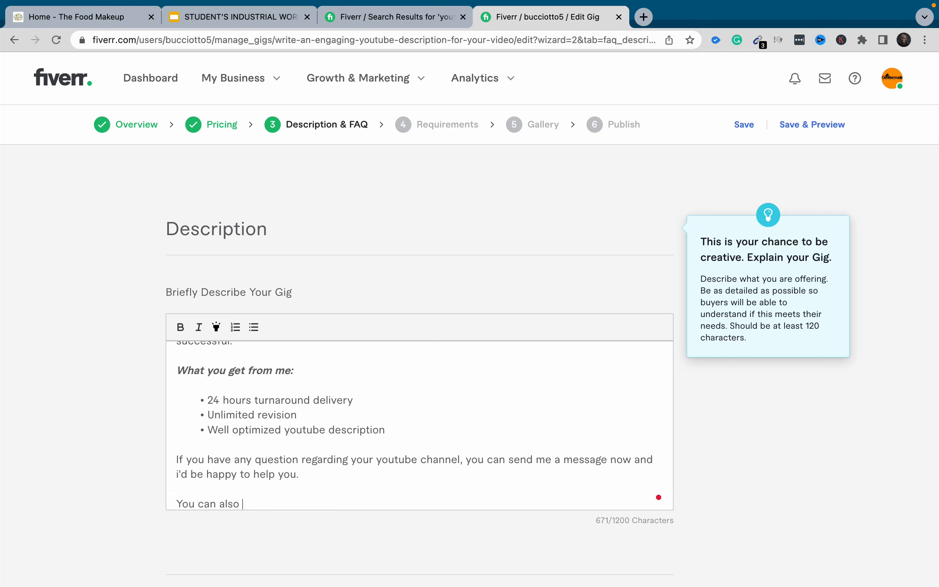
type(" scro")
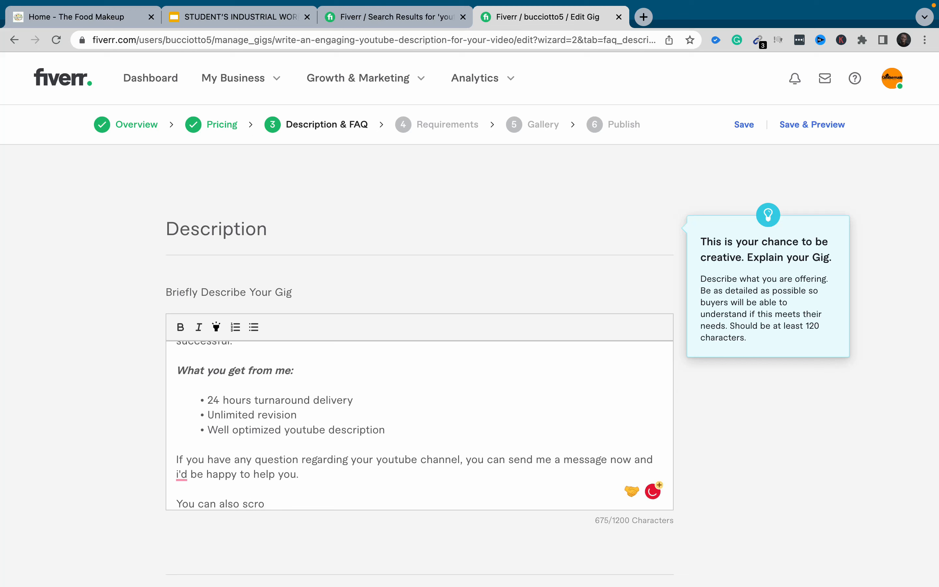
type("ll down to see my other serv")
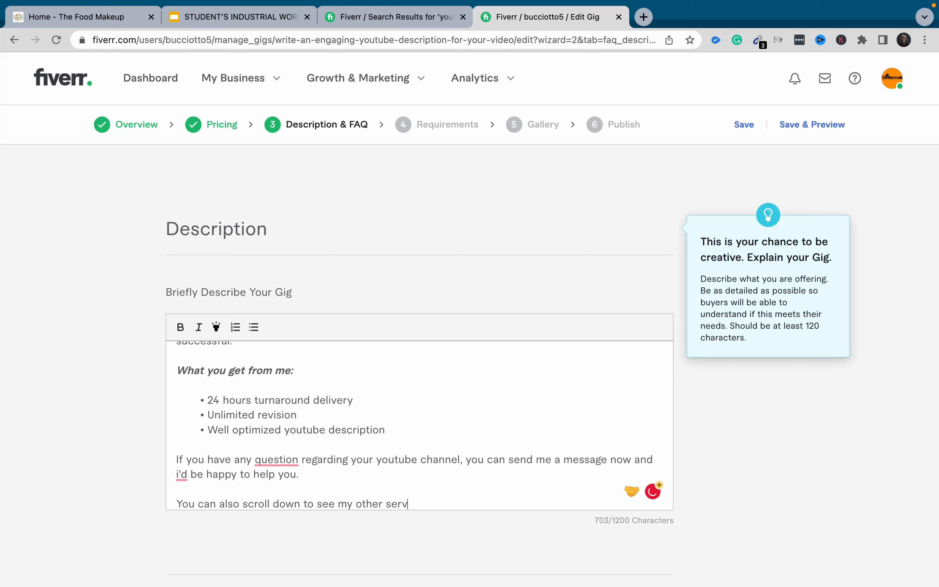
type("ices regarding youtube p")
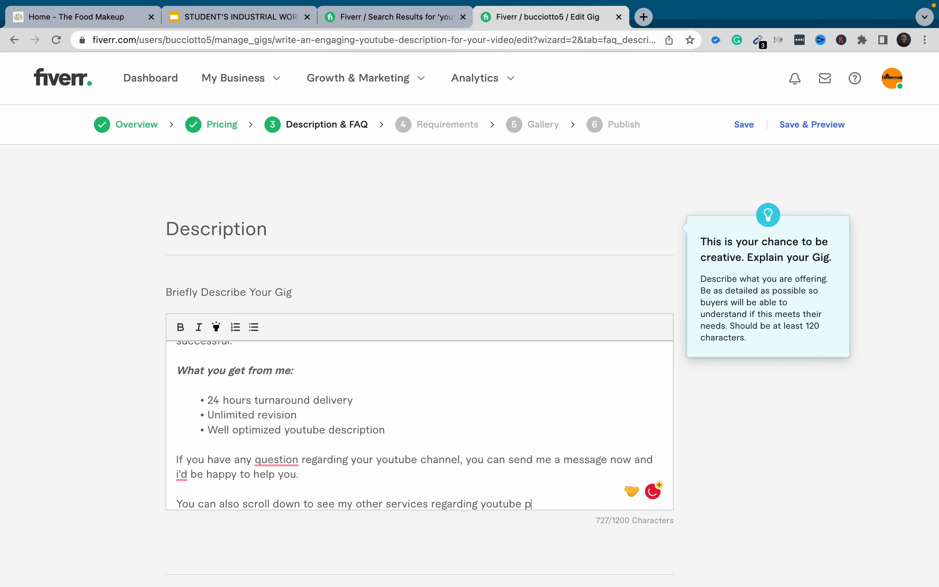
type("latform.")
key("Return")
type("Than")
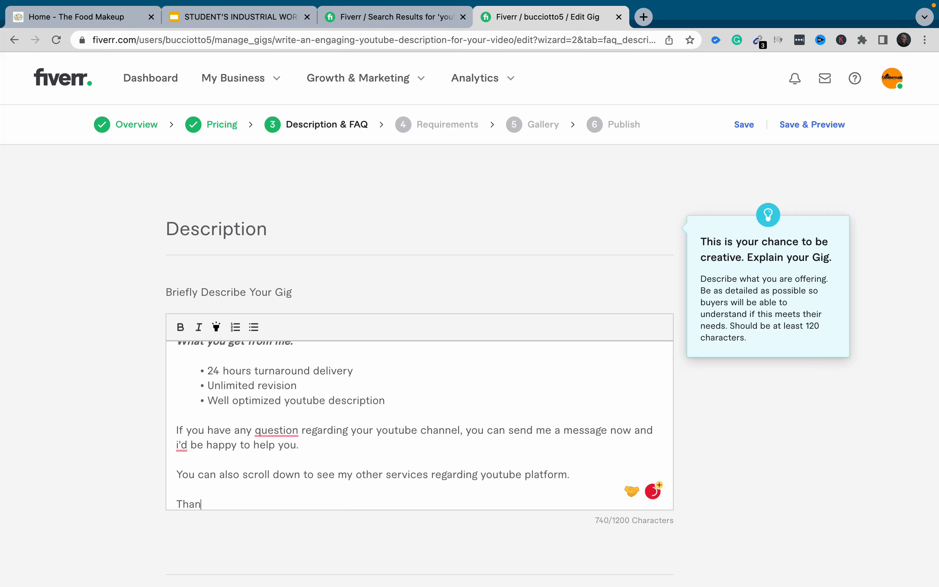
type("k you.")
- Accept Grammarly's corrections "questions" and "I'd" in the paragraph inviting buyers to send a message
mouse_move(286, 431)
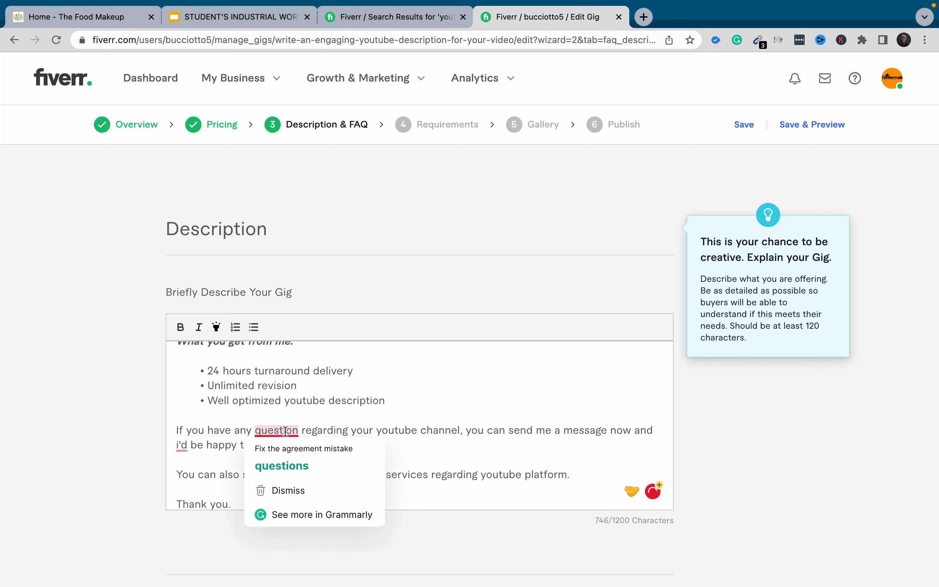
left_click(289, 466)
mouse_move(181, 445)
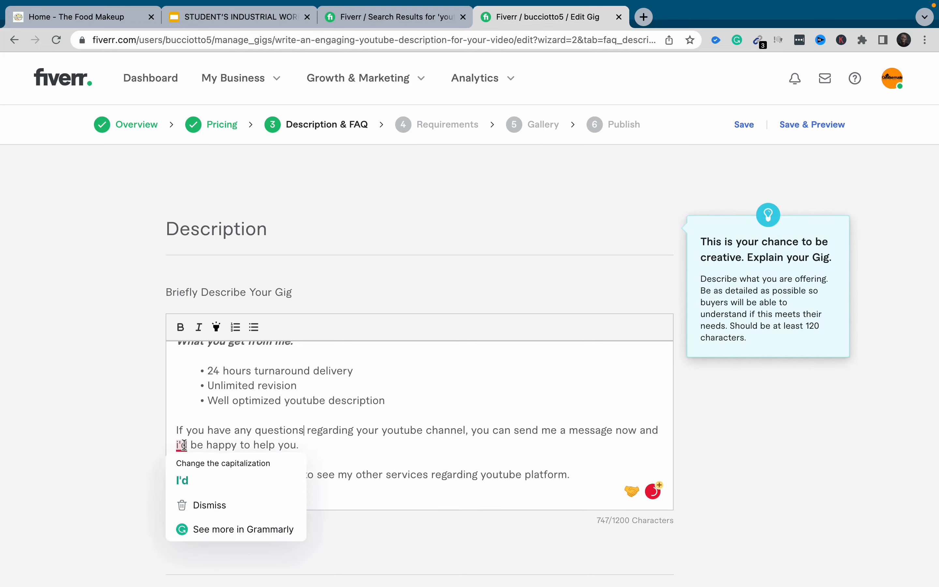
left_click(194, 474)
- Accept Grammarly's suggestions in the opening paragraphs: "write their youtube video descriptions and", "videos", "creators", and removing "to" and "page"
scroll(308, 461, "up", 5)
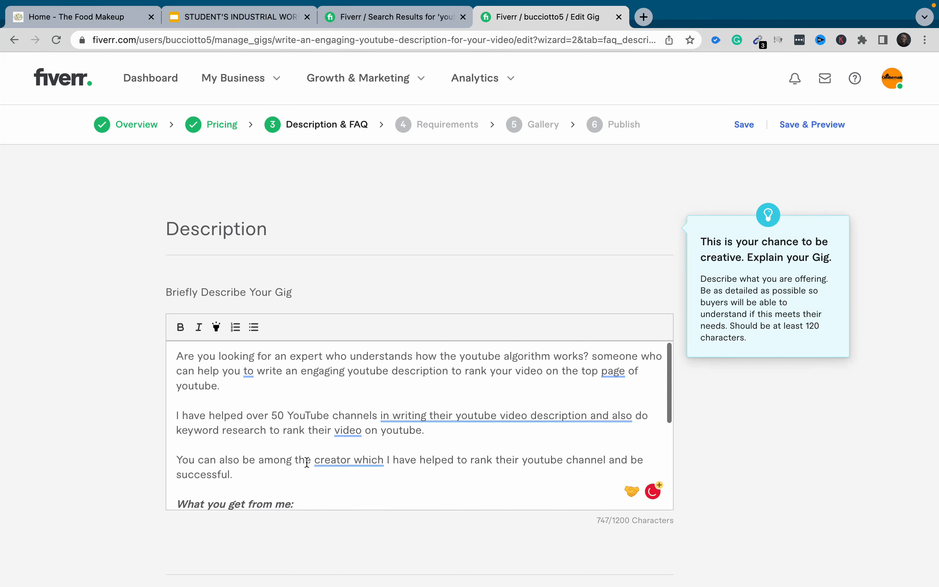
mouse_move(411, 423)
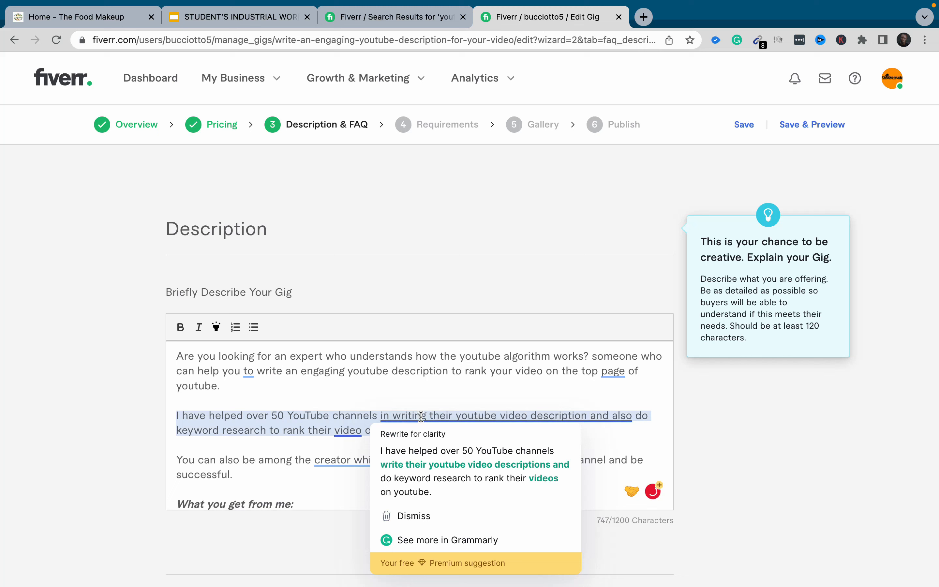
left_click(440, 450)
mouse_move(369, 461)
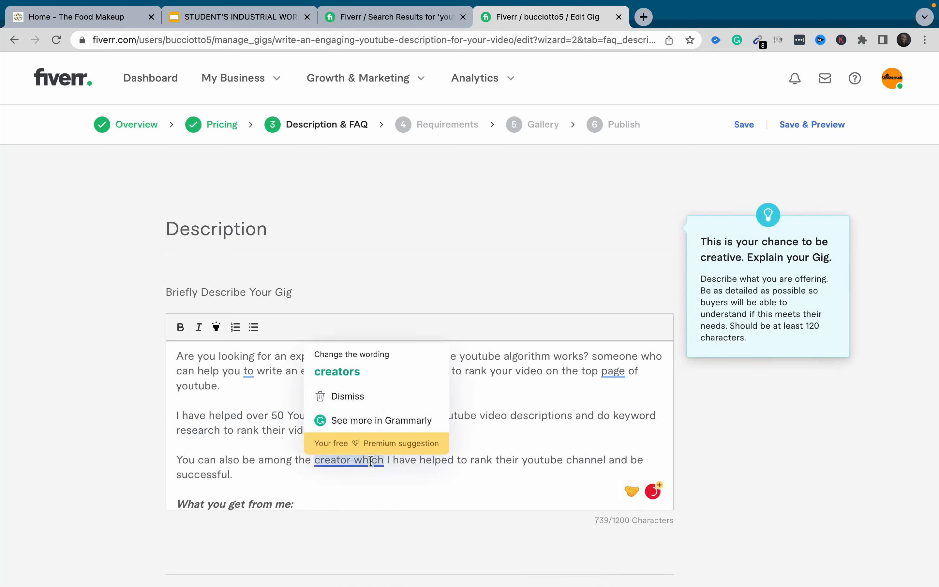
left_click(362, 379)
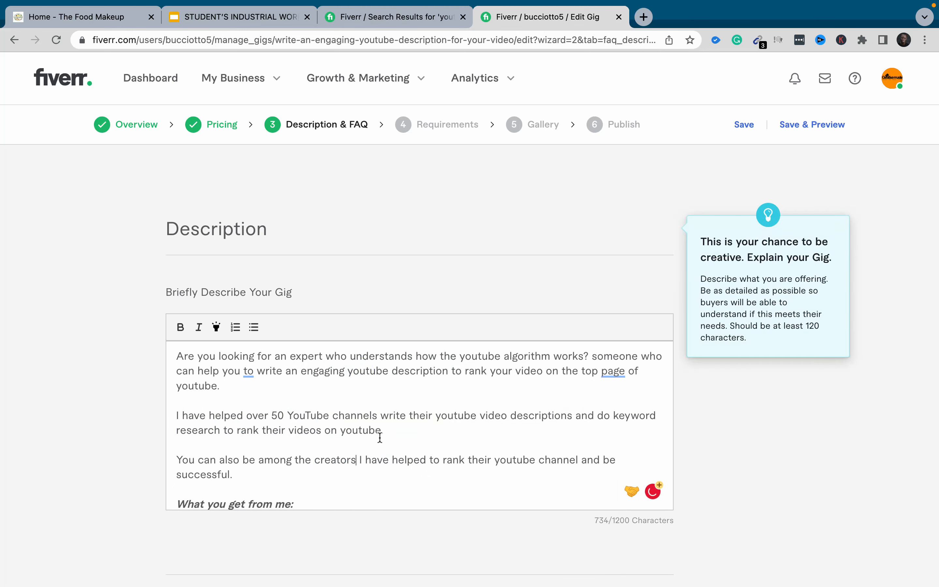
mouse_move(253, 376)
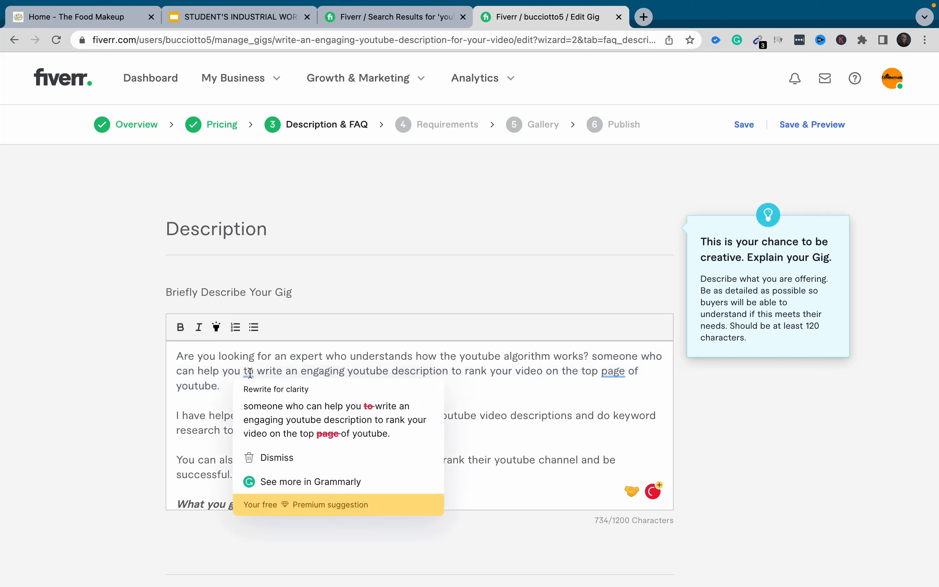
left_click(280, 407)
- Accept Grammarly's article correction "the youtube" in the sentence about other services and review the end of the description
scroll(325, 413, "down", 2)
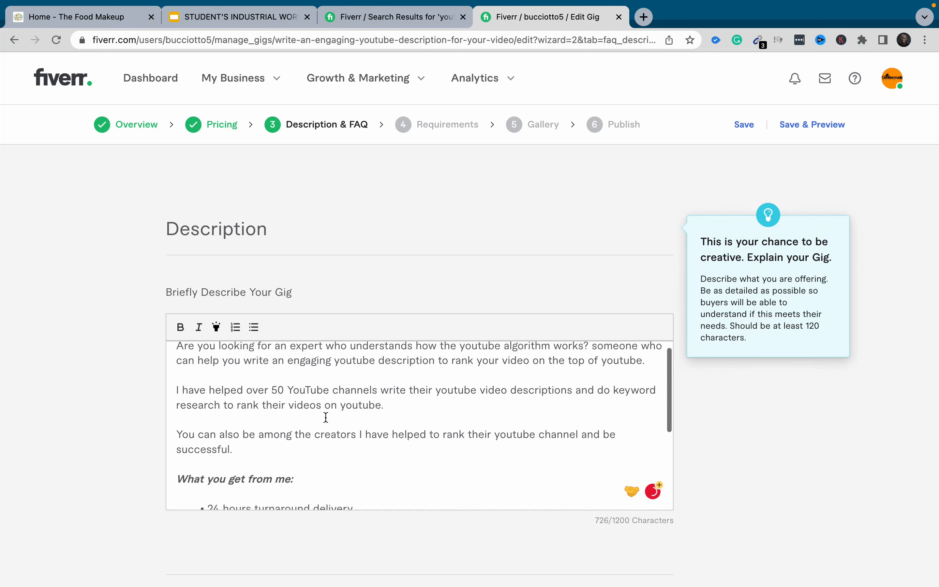
scroll(325, 415, "down", 5)
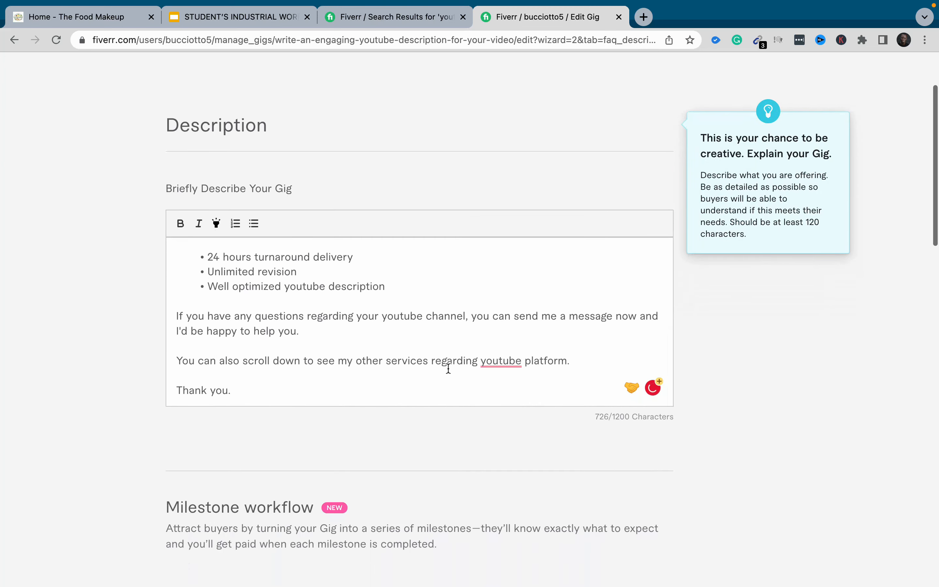
mouse_move(490, 358)
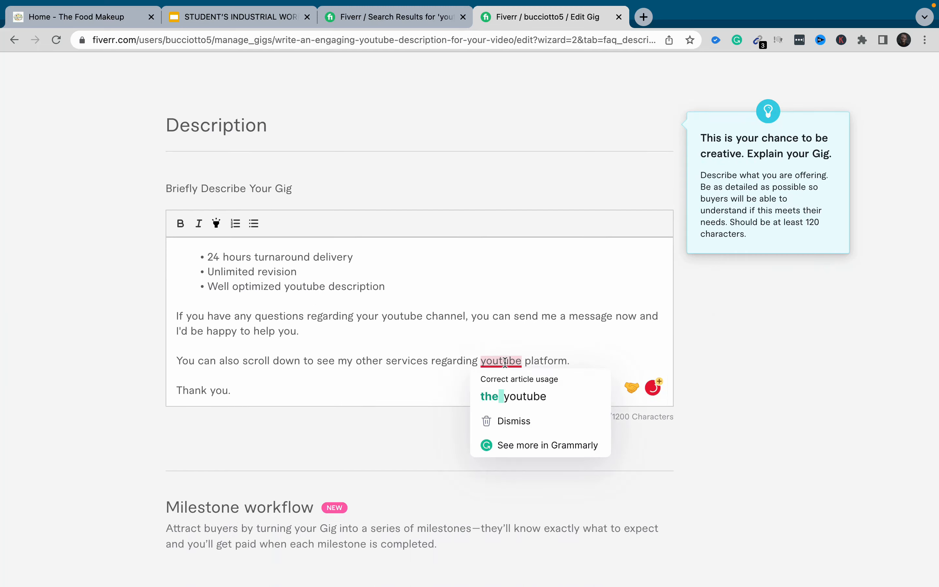
left_click(516, 391)
scroll(517, 391, "down", 4)
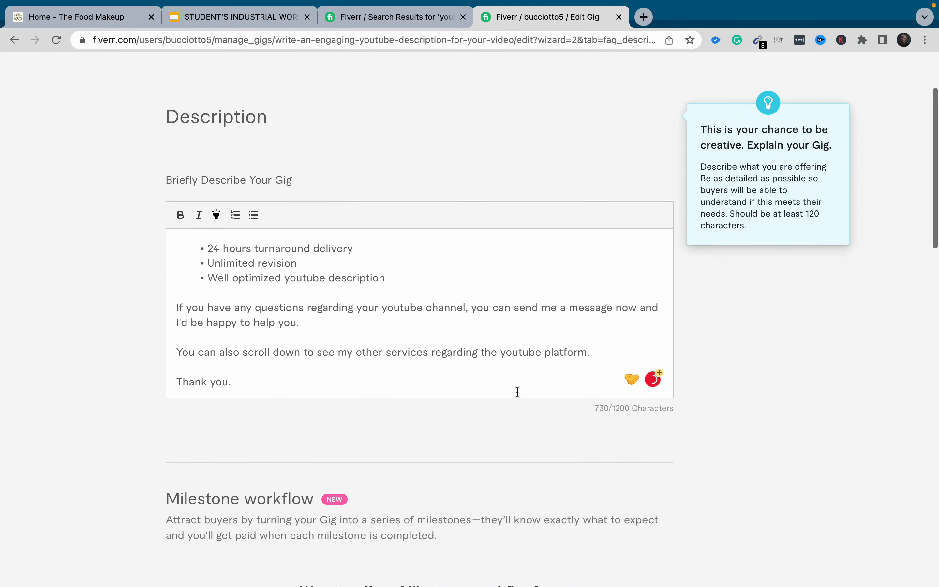
scroll(517, 391, "up", 4)
scroll(516, 391, "up", 1)
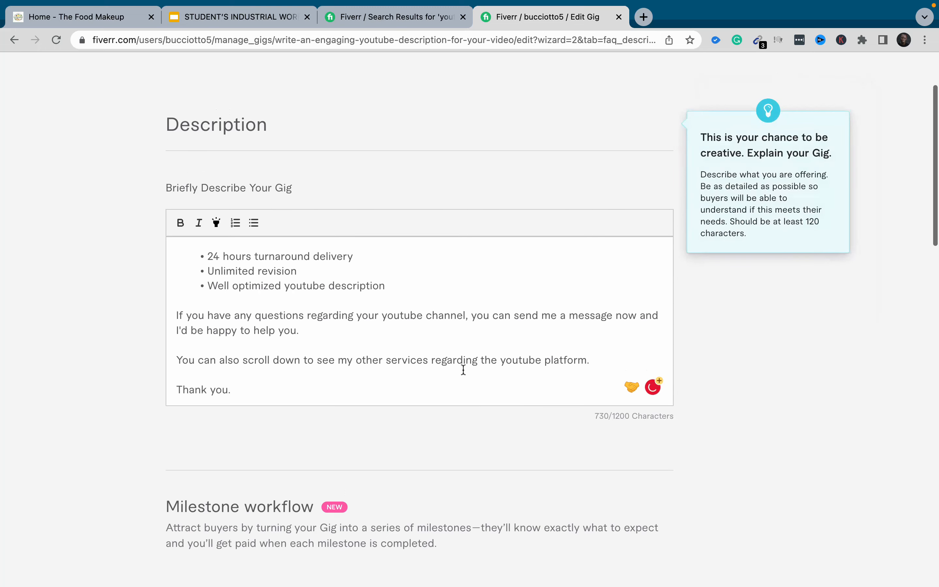
- Accept Grammarly's preposition correction "at" before "the top of youtube" in the description's opening paragraph
scroll(453, 367, "up", 5)
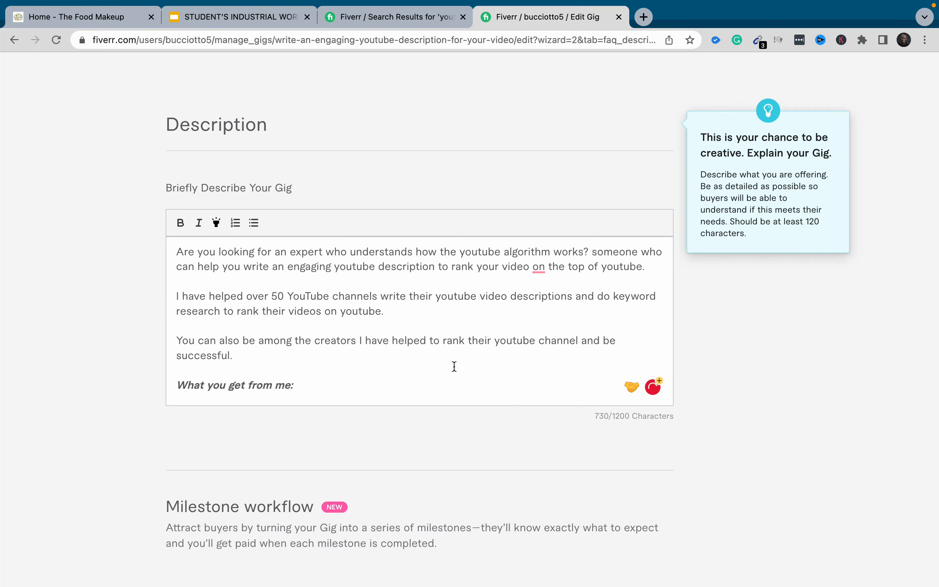
mouse_move(540, 271)
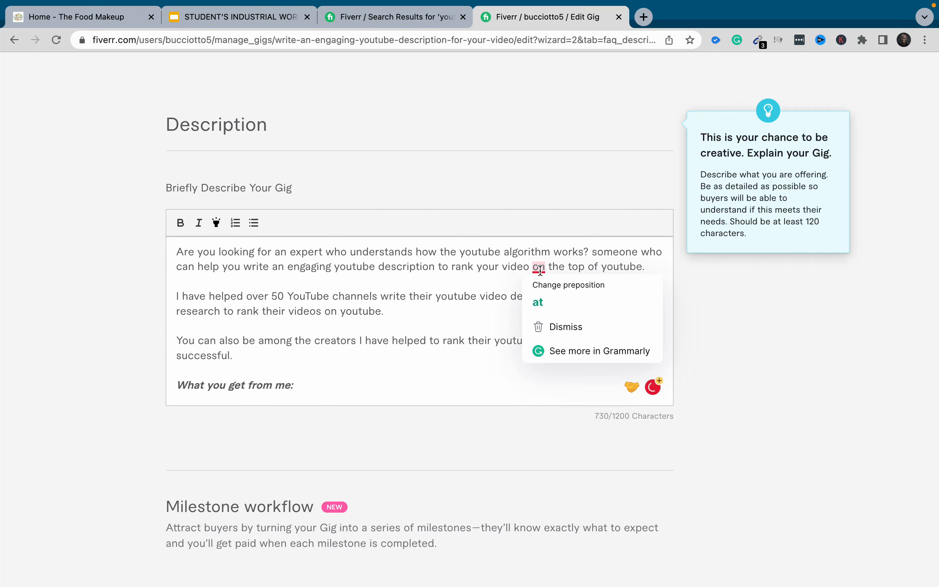
left_click(542, 303)
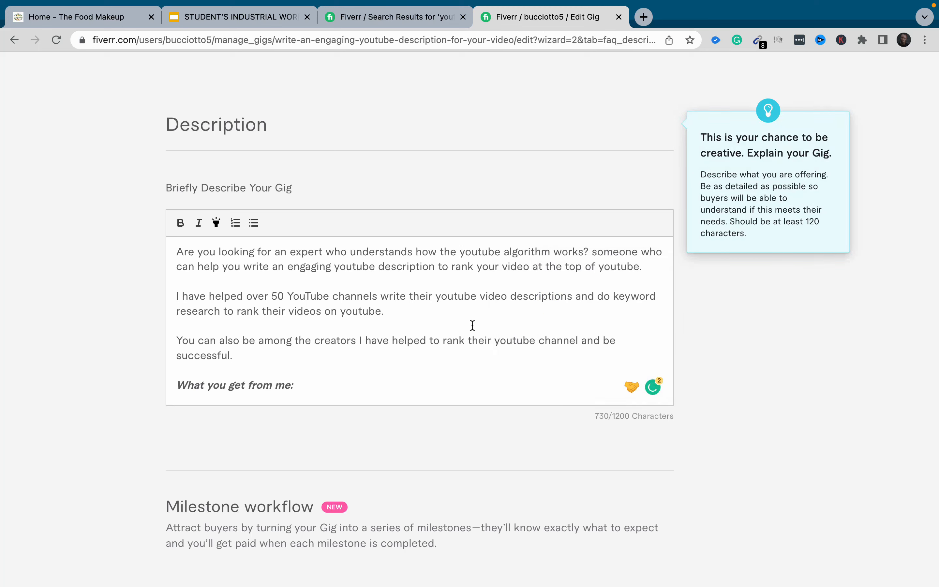
scroll(472, 325, "down", 3)
scroll(471, 324, "up", 1)
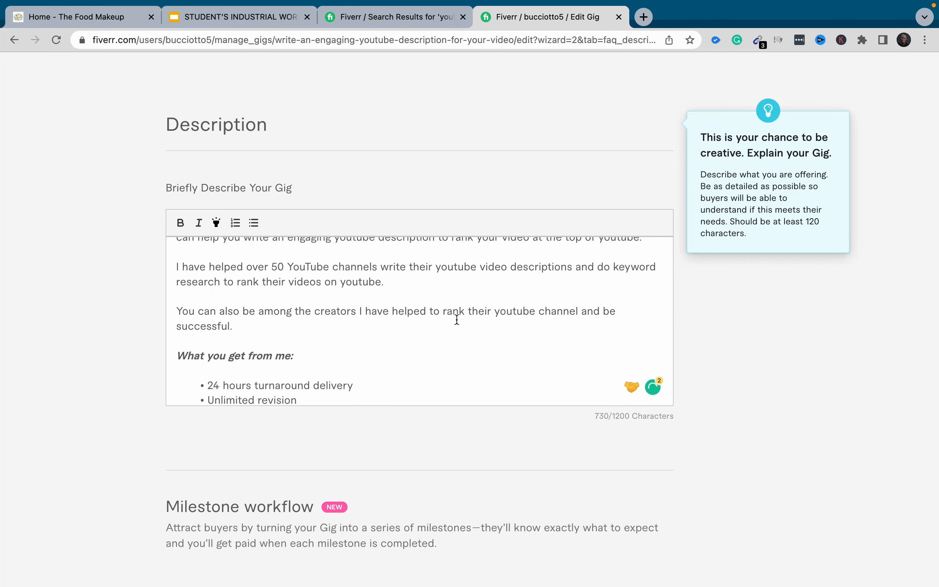
- Copy the entire gig description and try to save the Description & FAQ stage and continue
left_click(390, 281)
key("super+a")
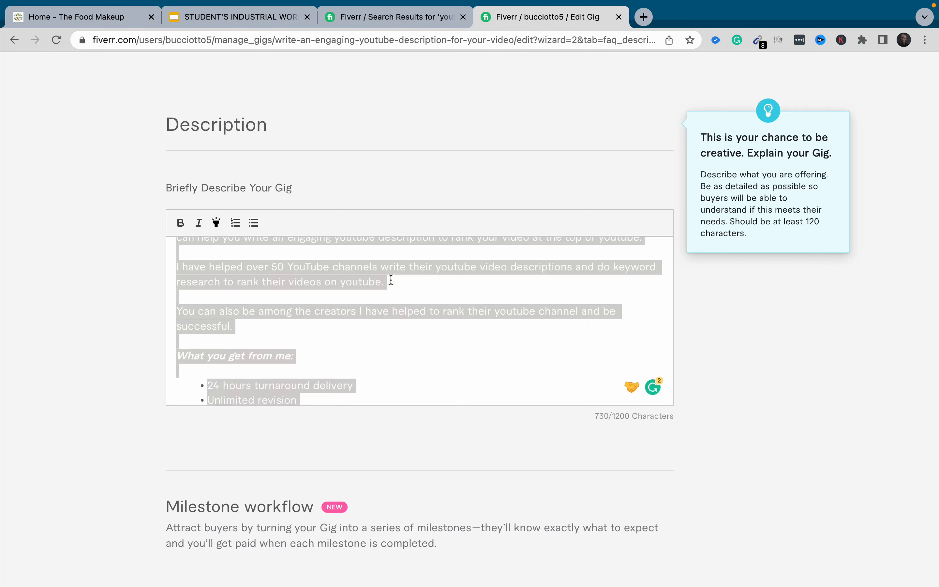
left_click(432, 173)
scroll(438, 190, "down", 10)
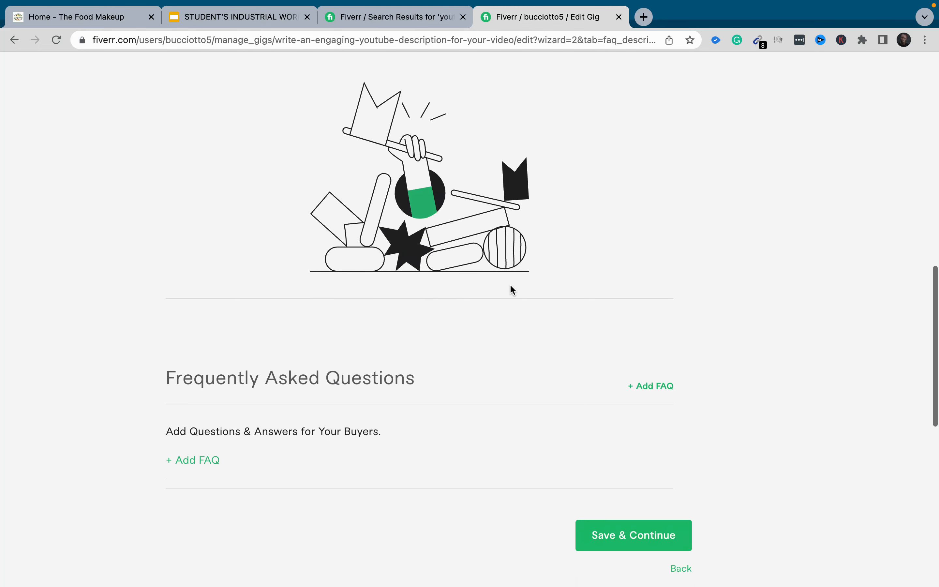
scroll(510, 284, "down", 2)
left_click(627, 452)
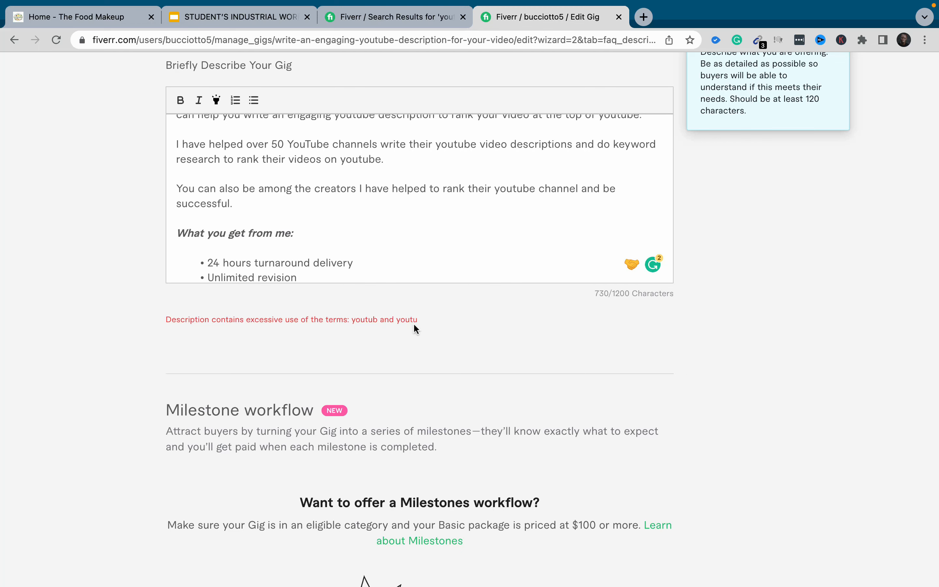
- Change "youtube" to "you-tube" at the end of the description's first and second paragraphs
scroll(425, 302, "up", 5)
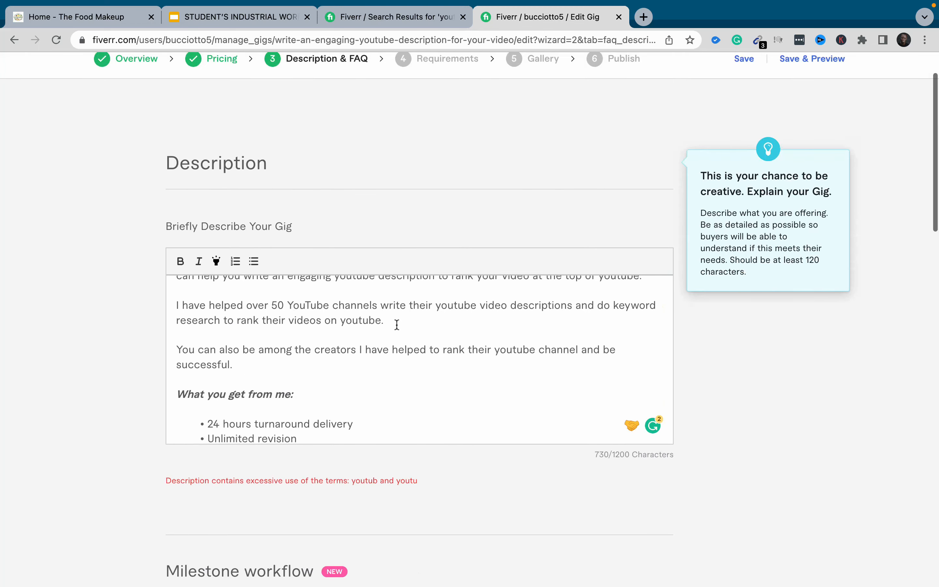
scroll(396, 326, "up", 2)
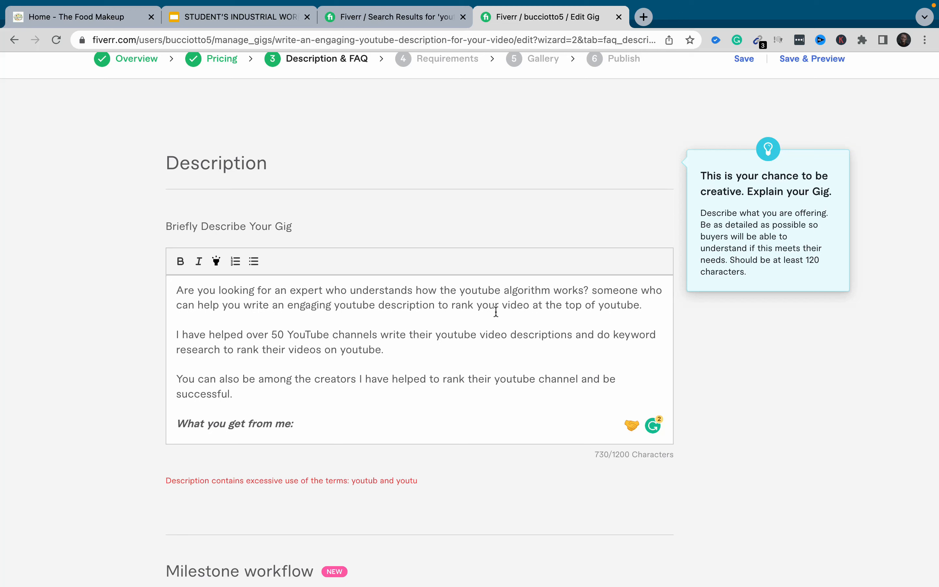
left_click(617, 304)
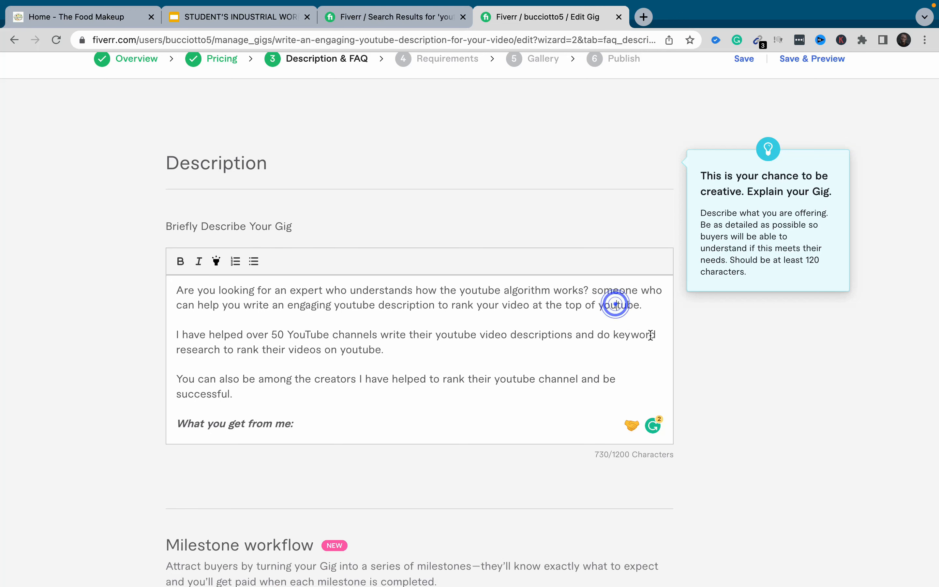
type("-")
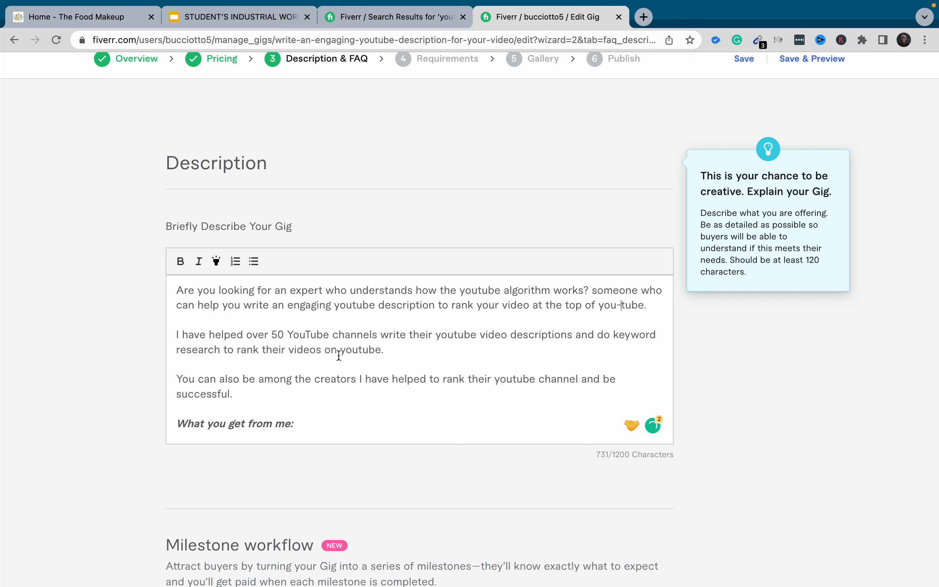
left_click(358, 349)
type("-")
- Change "youtube" to "you tube" before "channel" in the paragraph about helped creators and in the one inviting questions
scroll(400, 404, "down", 1)
scroll(400, 405, "down", 1)
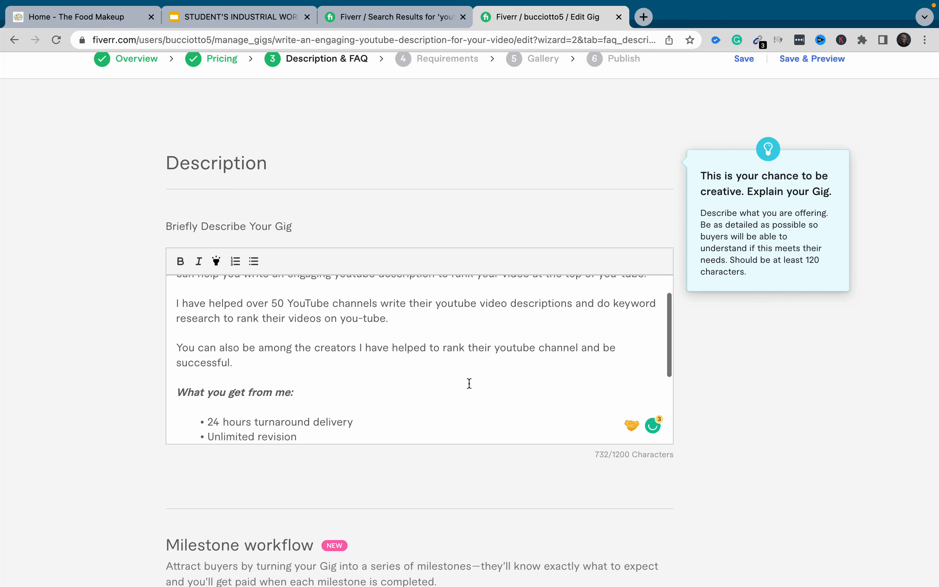
left_click(513, 348)
type("-")
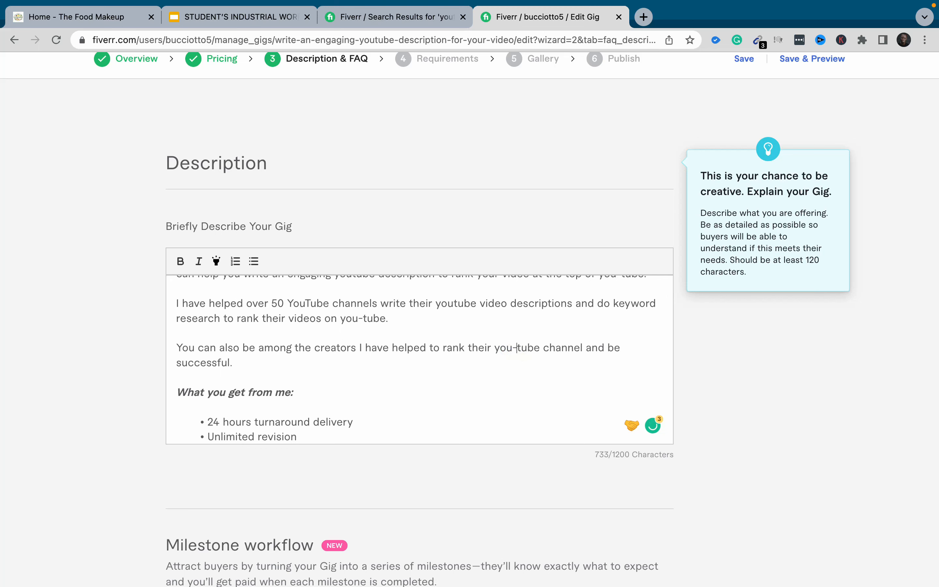
key("BackSpace")
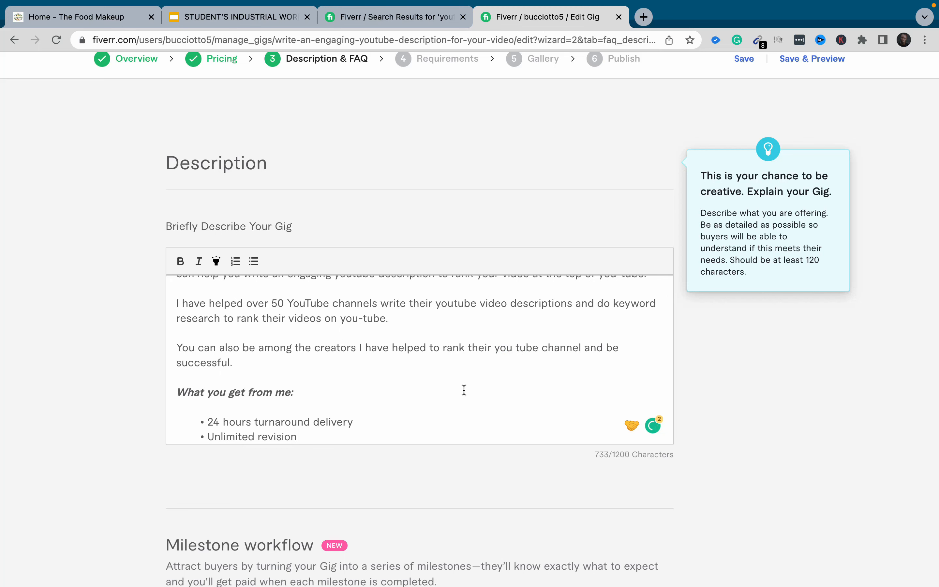
scroll(464, 390, "down", 3)
scroll(464, 389, "down", 2)
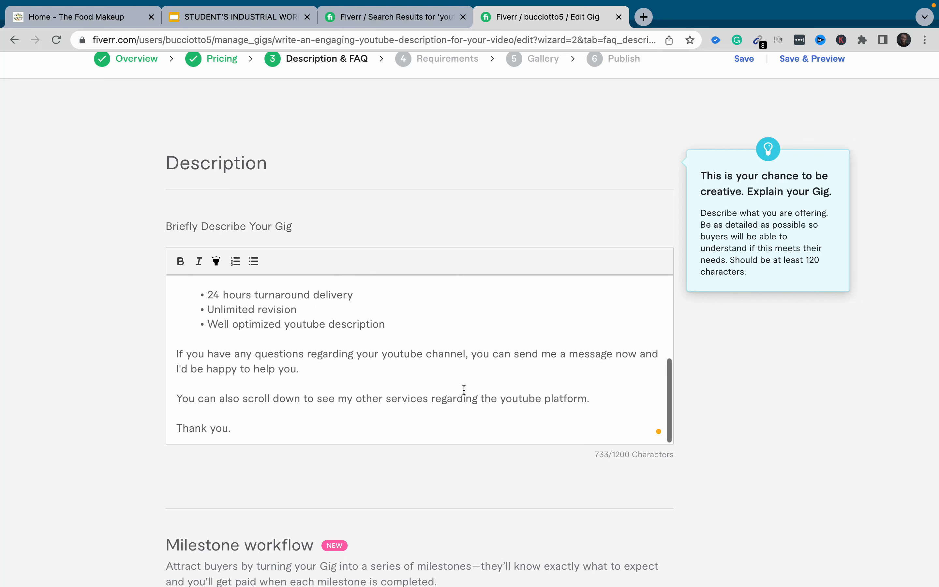
left_click(400, 355)
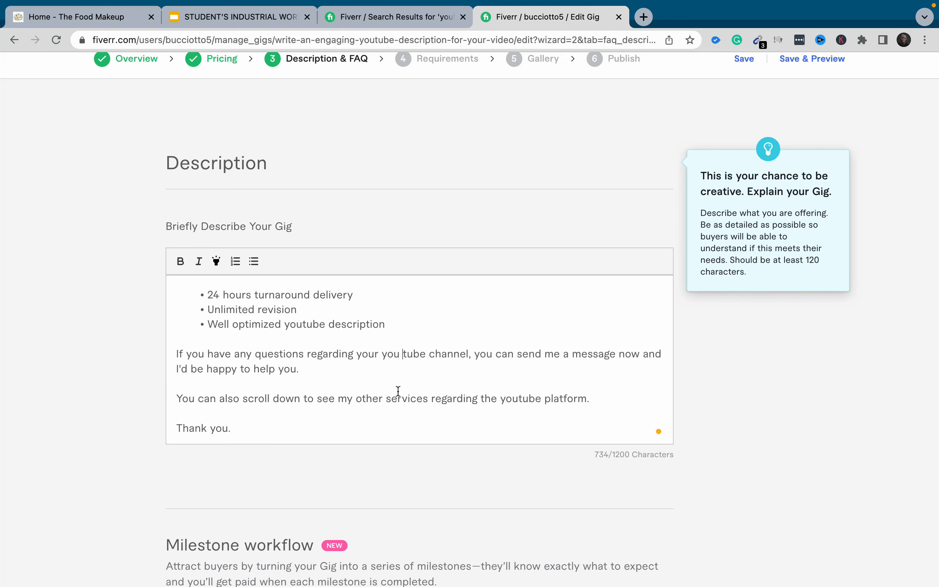
- Copy the revised description, go back to the Pricing stage and save it to return to Description & FAQ
scroll(372, 392, "down", 1)
left_click(322, 407)
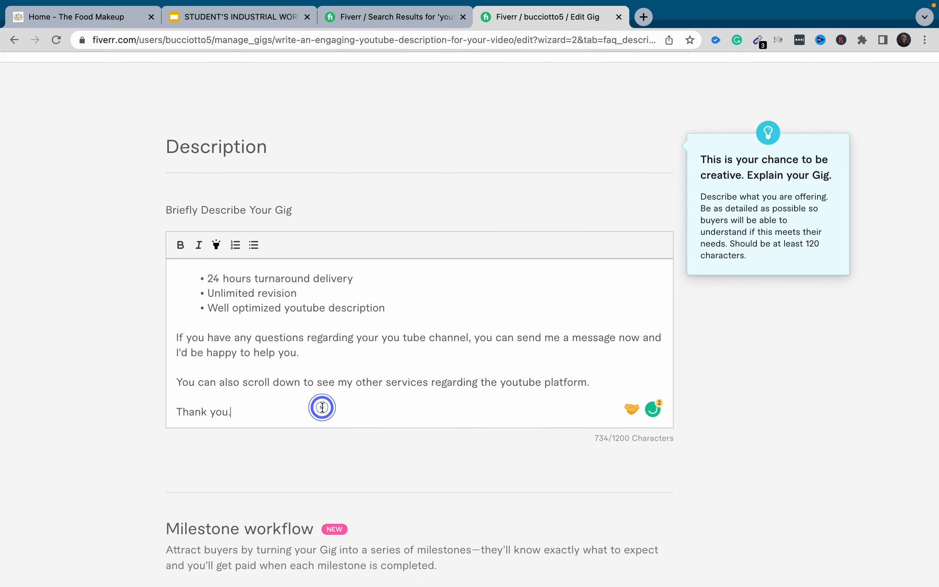
key("super+a")
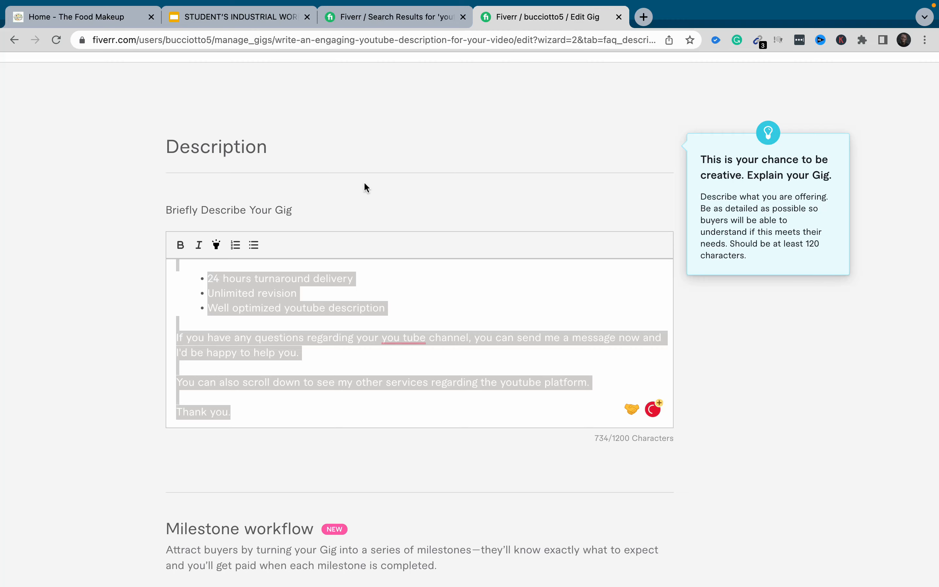
left_click(364, 182)
scroll(365, 183, "down", 1)
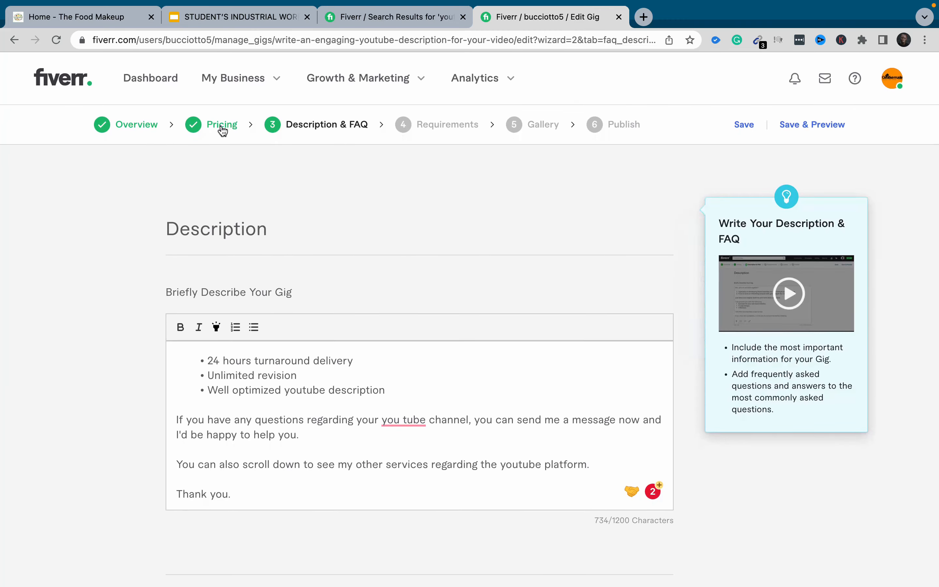
left_click(222, 125)
scroll(474, 268, "down", 10)
scroll(474, 269, "down", 15)
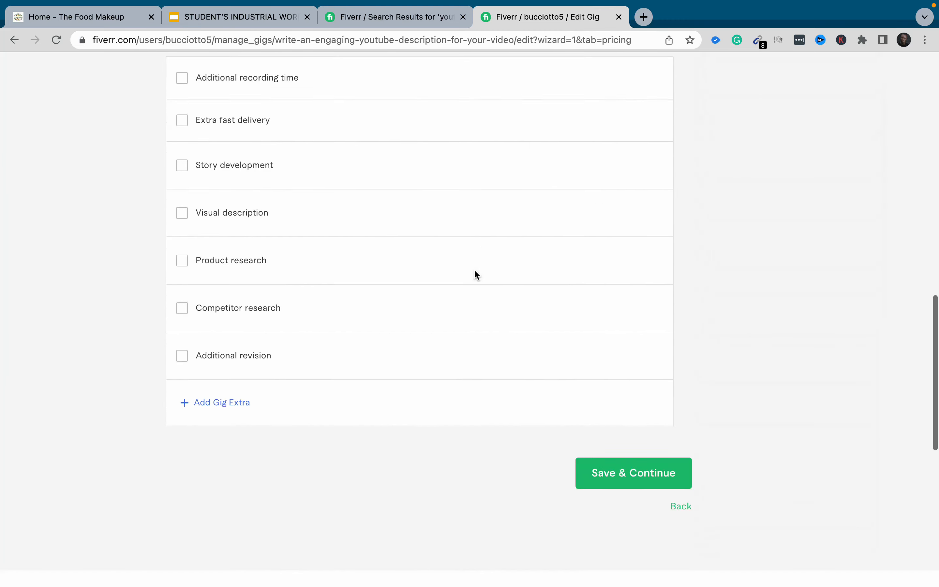
left_click(612, 306)
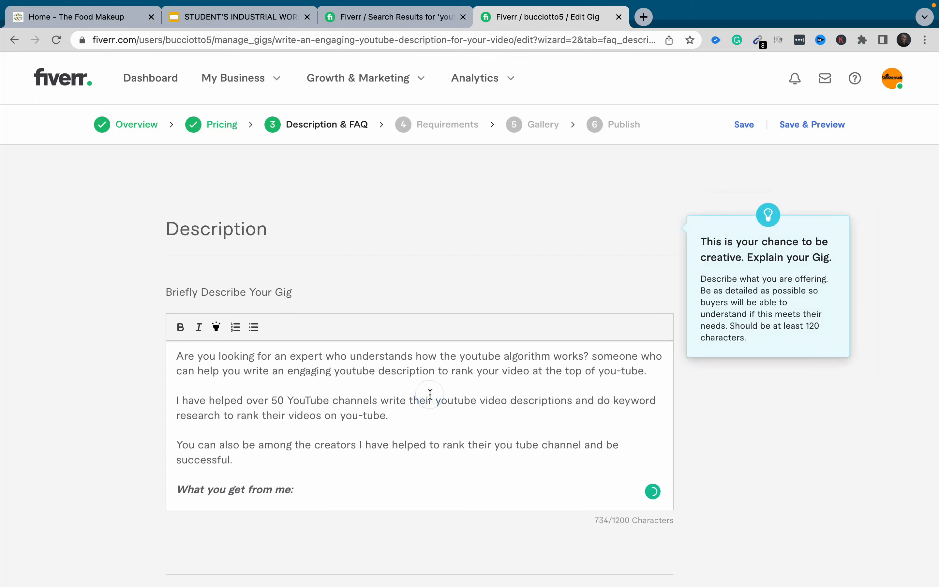
- Replace the whole description with the copied revised text and try to save and continue
key("ctrl+a")
key("ctrl+x")
key("ctrl+v")
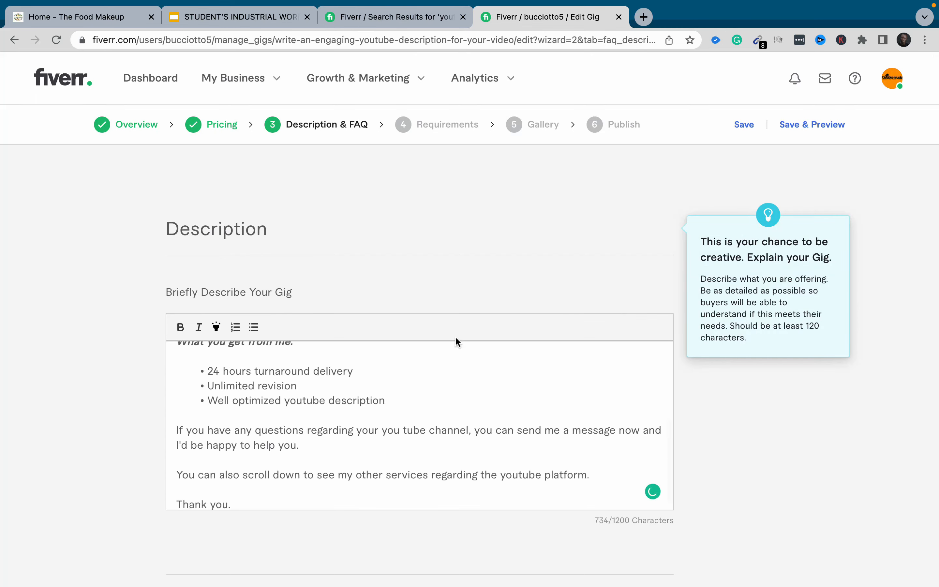
scroll(455, 338, "down", 15)
scroll(456, 342, "down", 7)
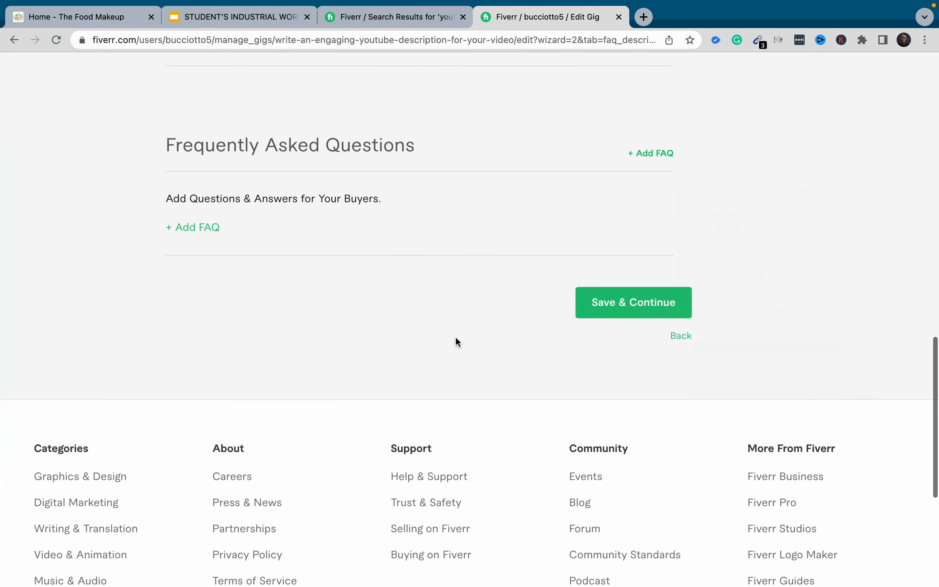
left_click(629, 299)
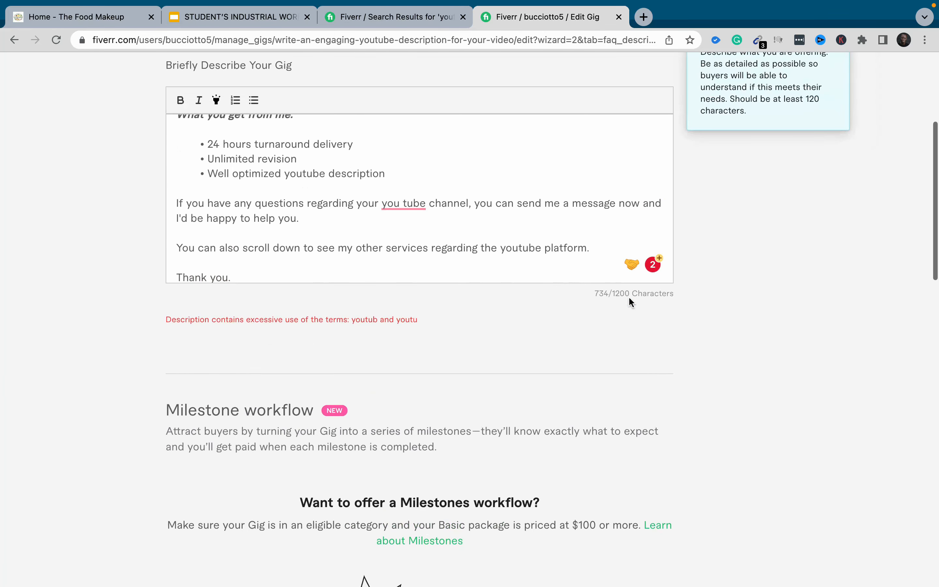
- Change "youtube" to "you-tube" in the "Well optimized" bullet and in the sentence about other services
scroll(482, 317, "up", 2)
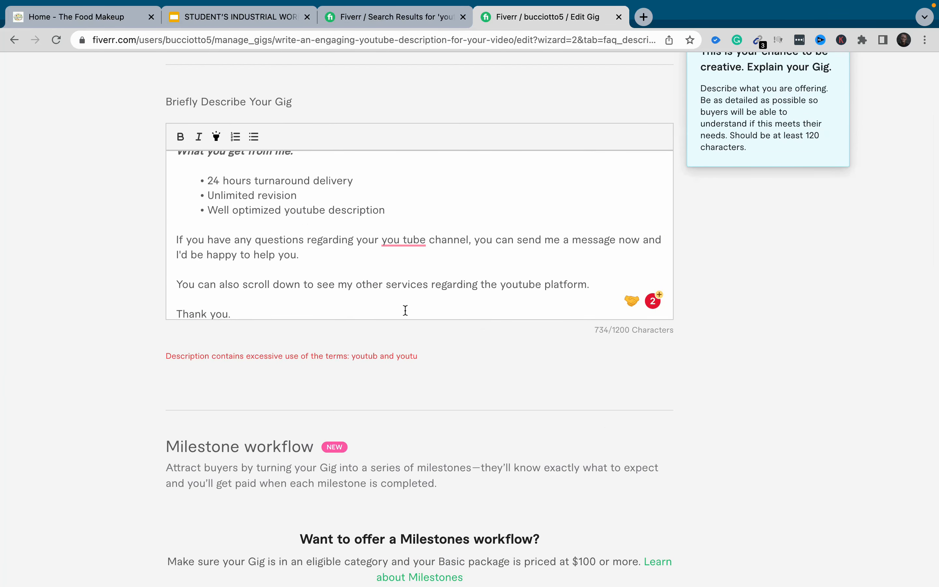
left_click(304, 215)
type("-")
mouse_move(384, 239)
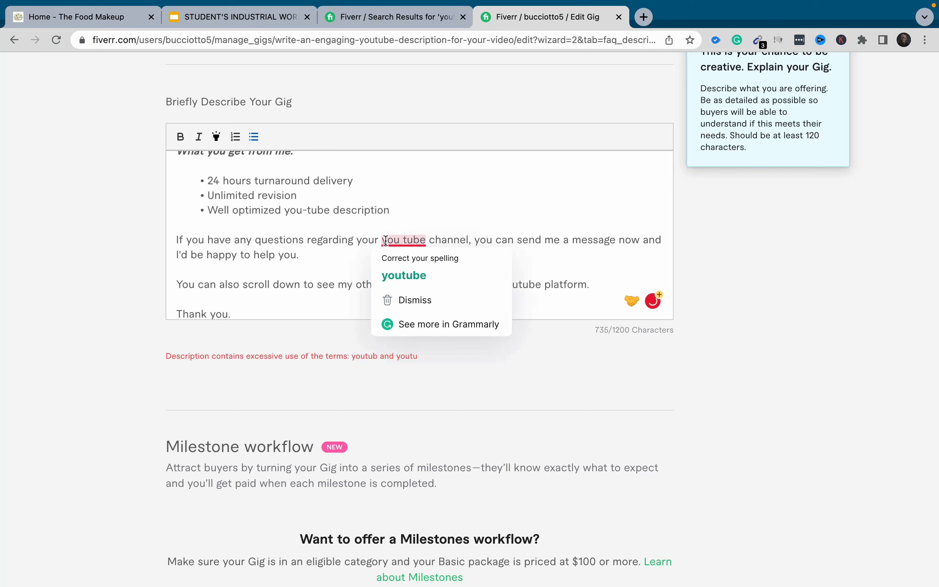
left_click(325, 259)
scroll(325, 261, "down", 1)
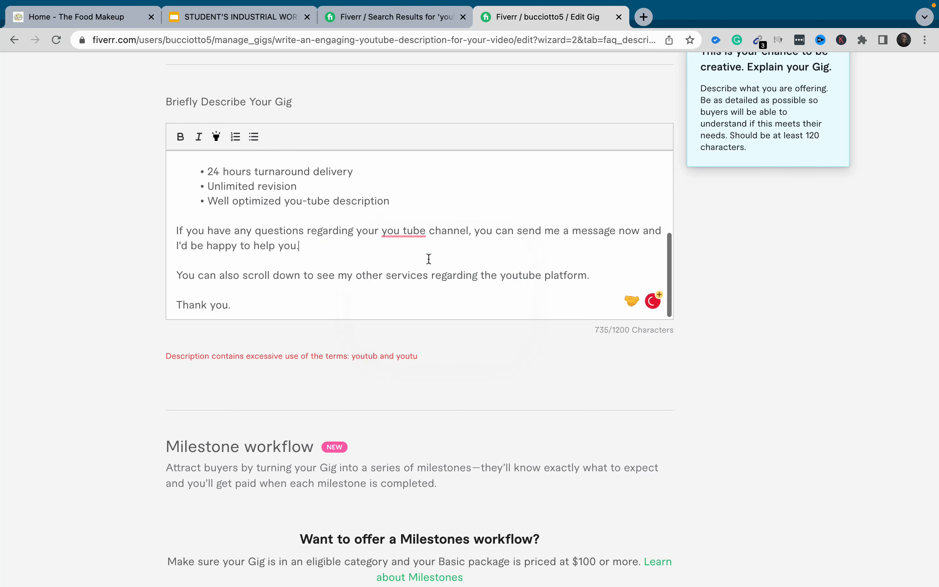
left_click(518, 276)
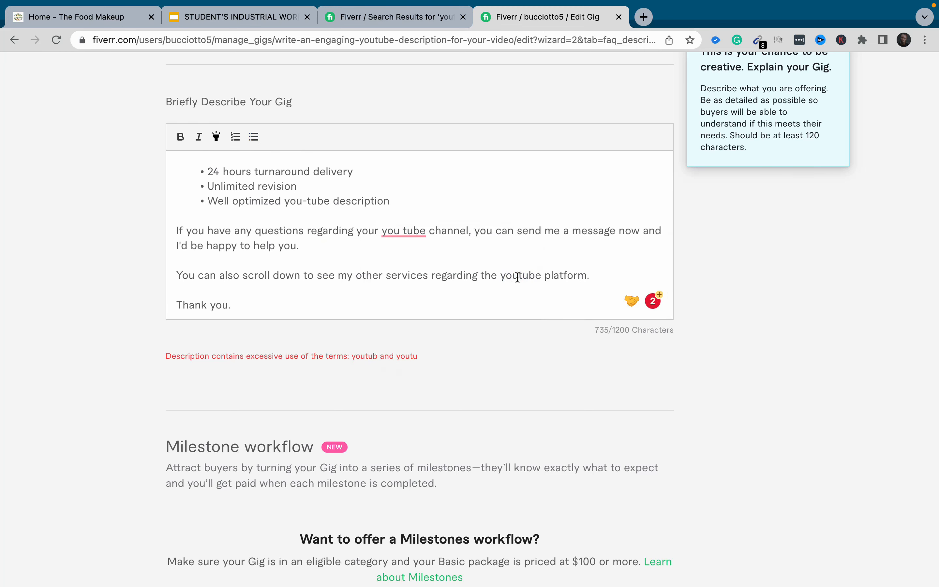
type("-")
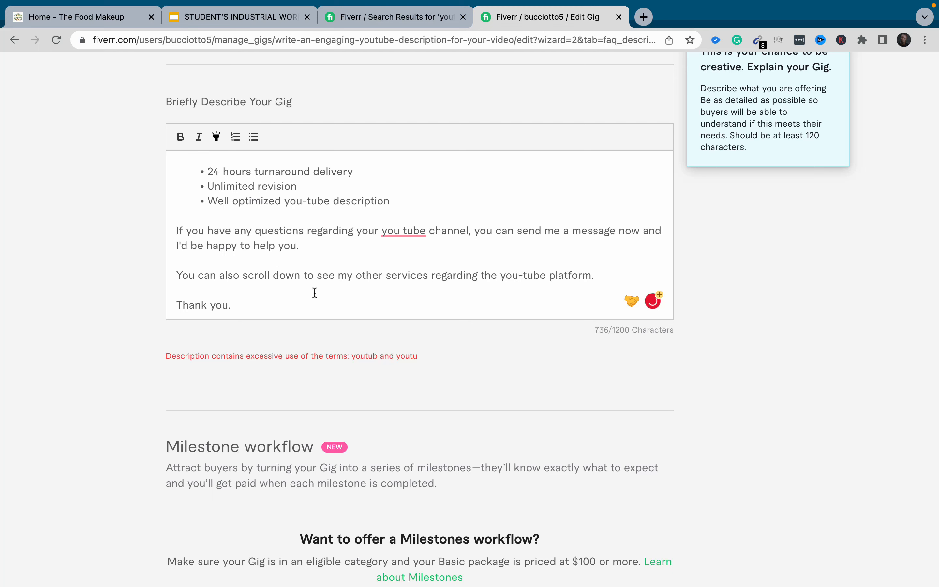
- Copy the newly edited description, reopen the Pricing stage and save it again to reload Description & FAQ
scroll(315, 293, "up", 10)
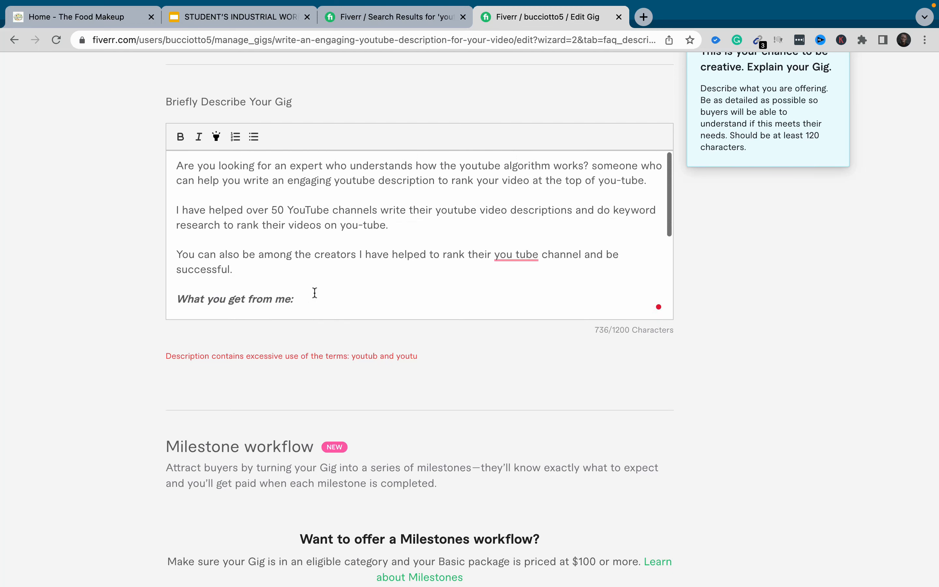
scroll(314, 293, "up", 2)
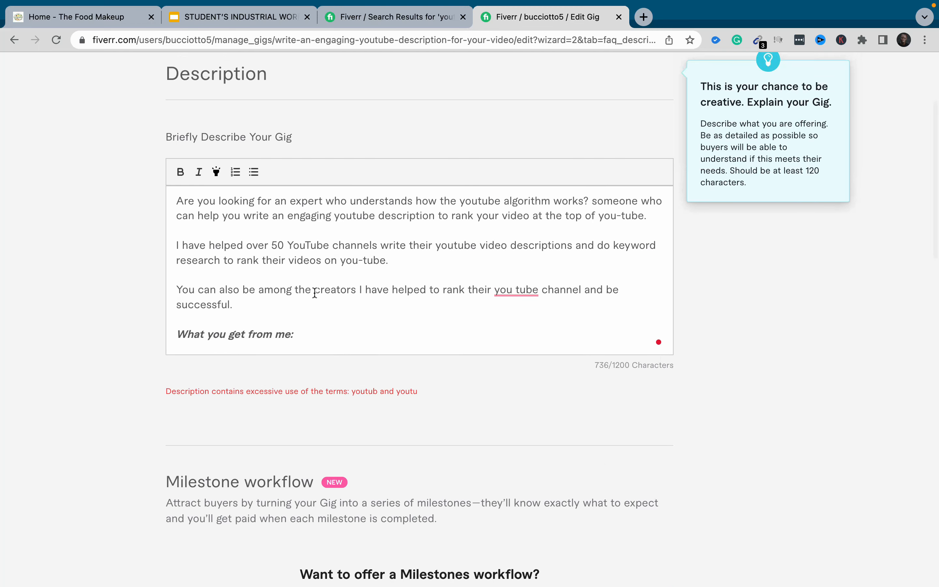
left_click(381, 256)
key("super+a")
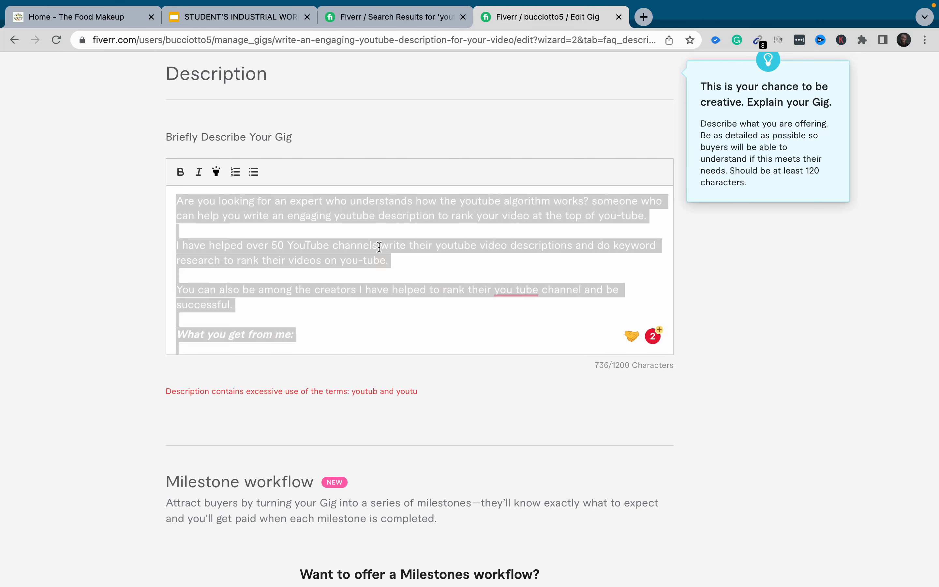
left_click(386, 167)
scroll(384, 163, "up", 3)
left_click(221, 129)
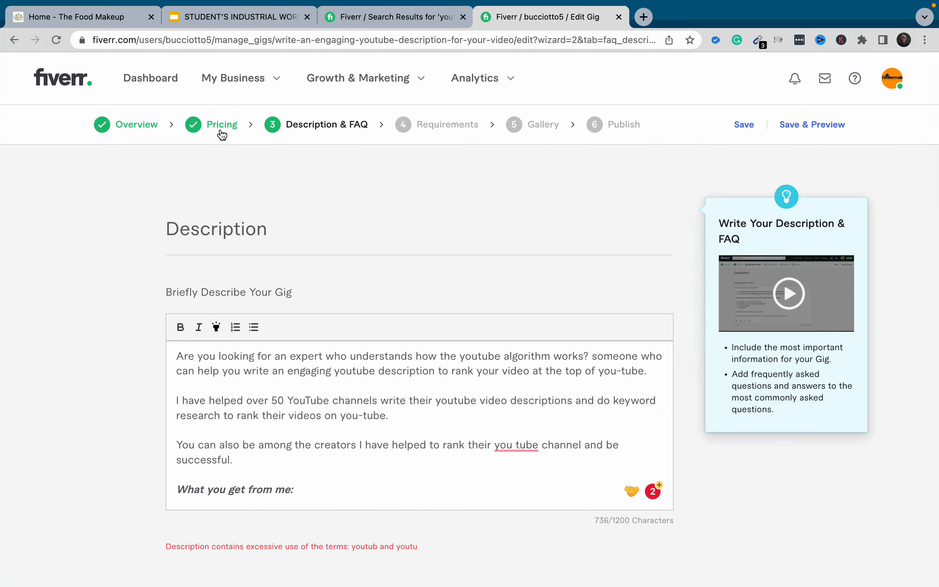
scroll(518, 281, "down", 20)
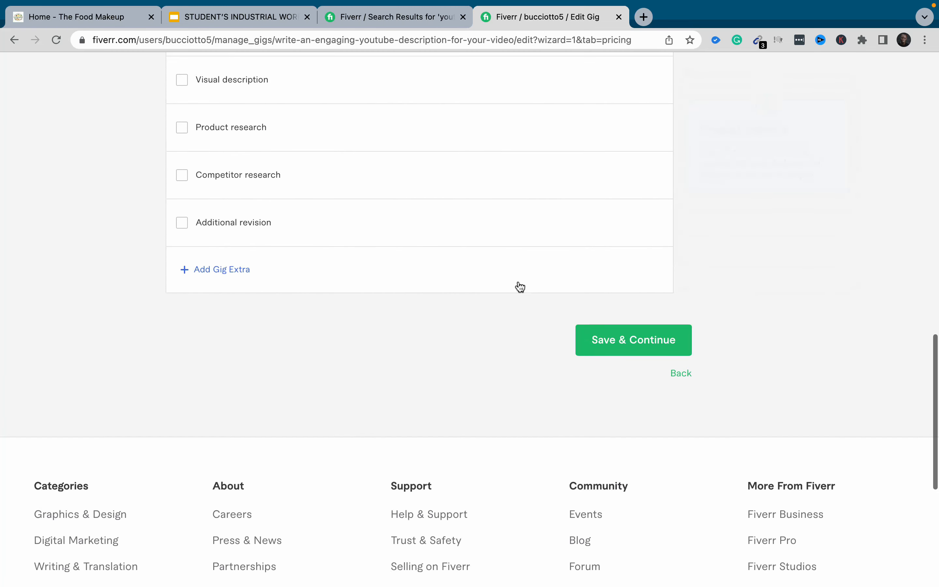
left_click(642, 340)
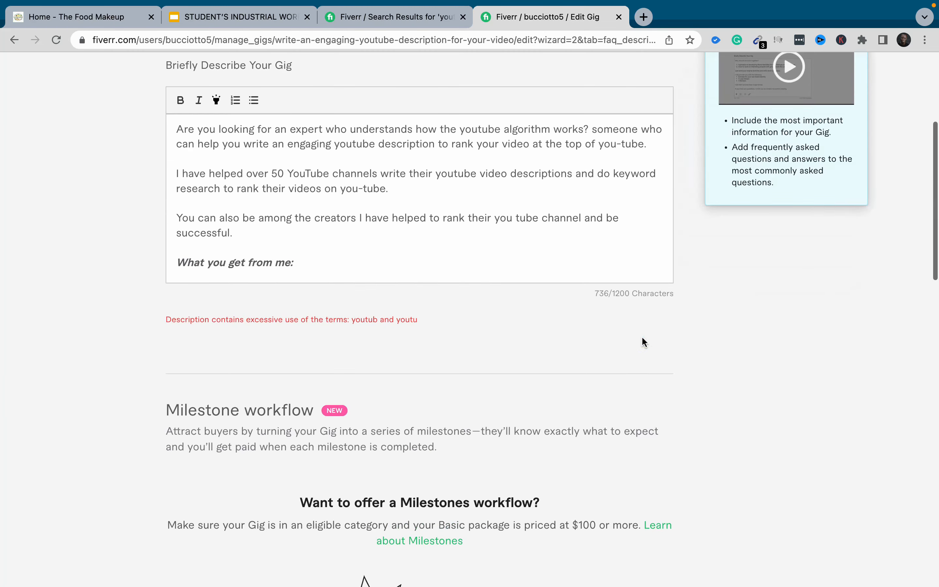
- Replace the entire gig description with the copied edited version and try to save and continue
left_click(424, 265)
key("ctrl+a")
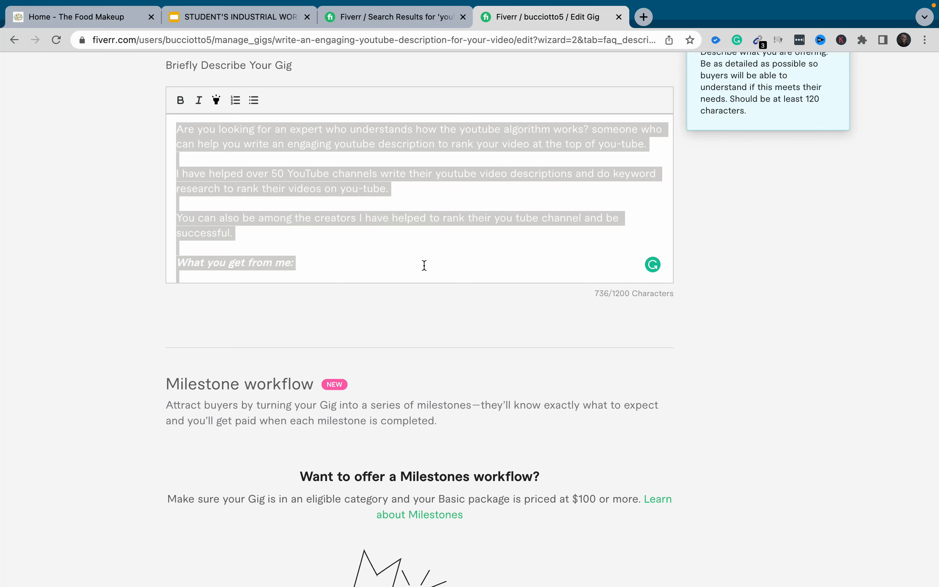
key("BackSpace")
key("ctrl+v")
scroll(428, 387, "down", 10)
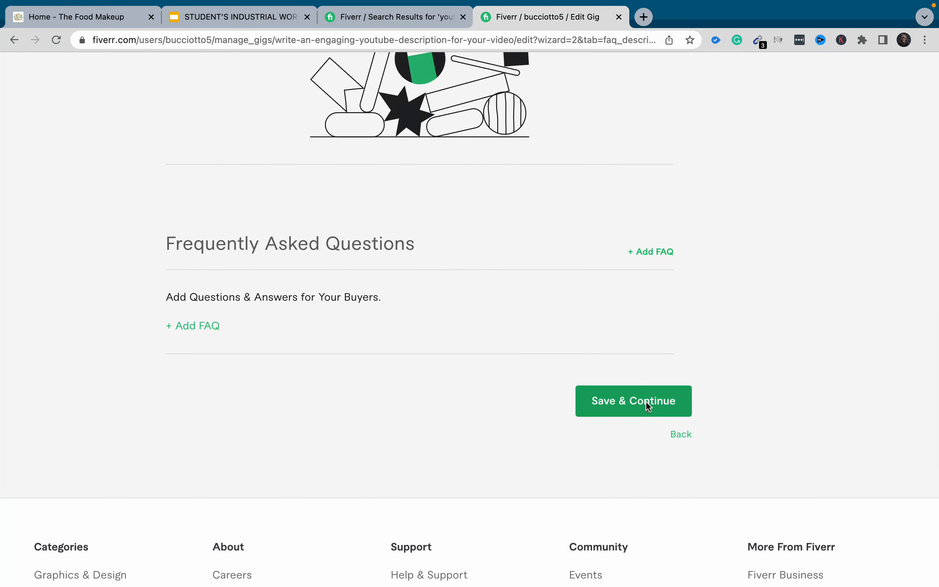
left_click(645, 401)
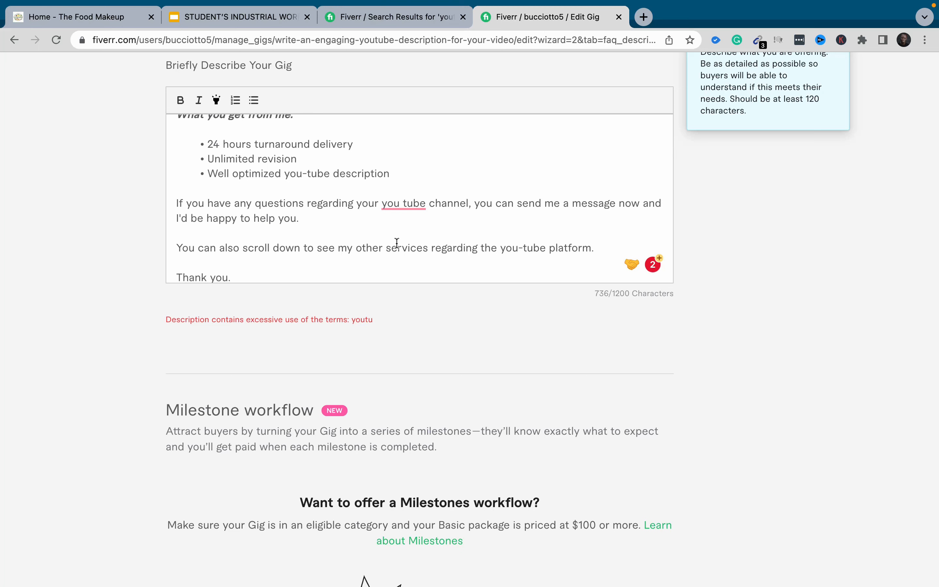
- Change "youtube" to "you-tube" before "video descriptions" in the sentence about helping over 50 YouTube channels
scroll(396, 242, "up", 5)
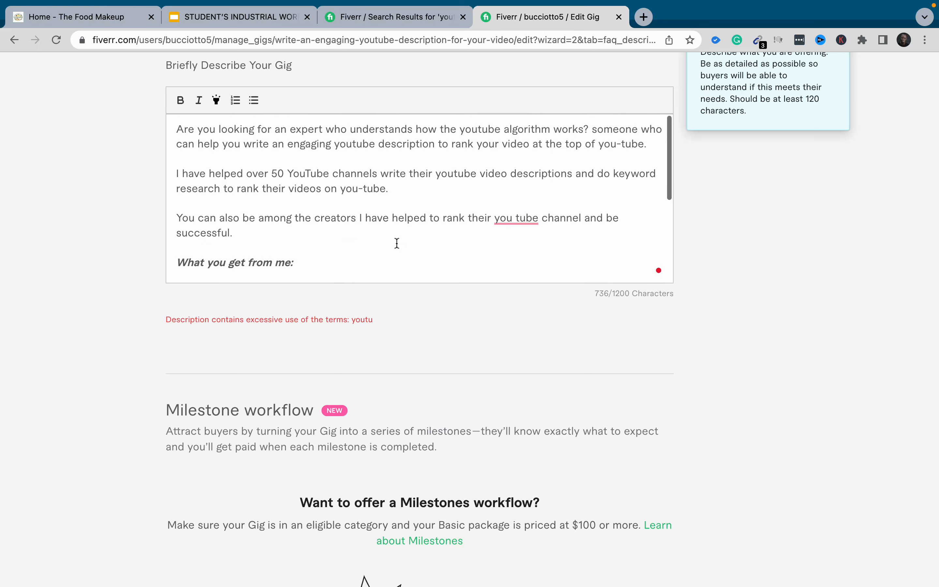
scroll(396, 243, "up", 2)
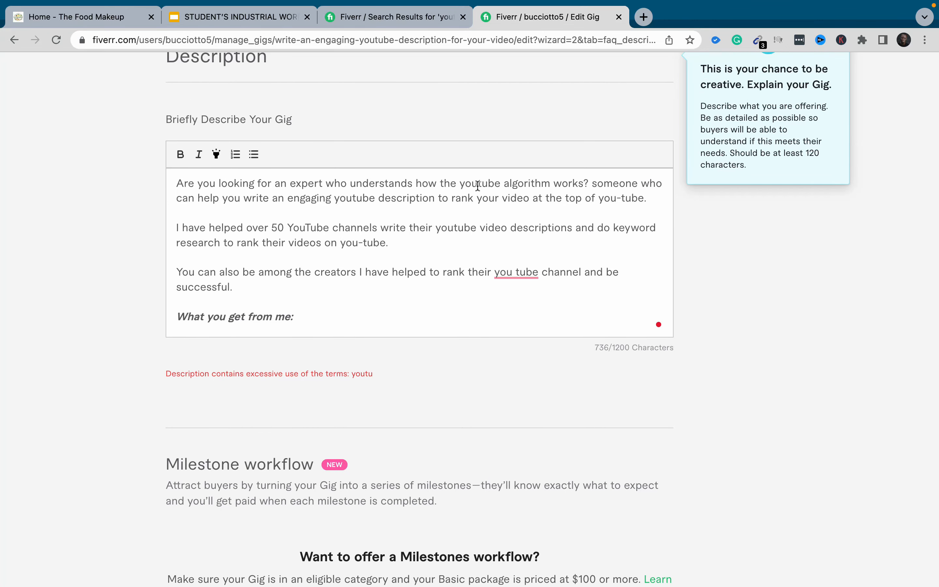
left_click(478, 185)
left_click(453, 227)
type("-")
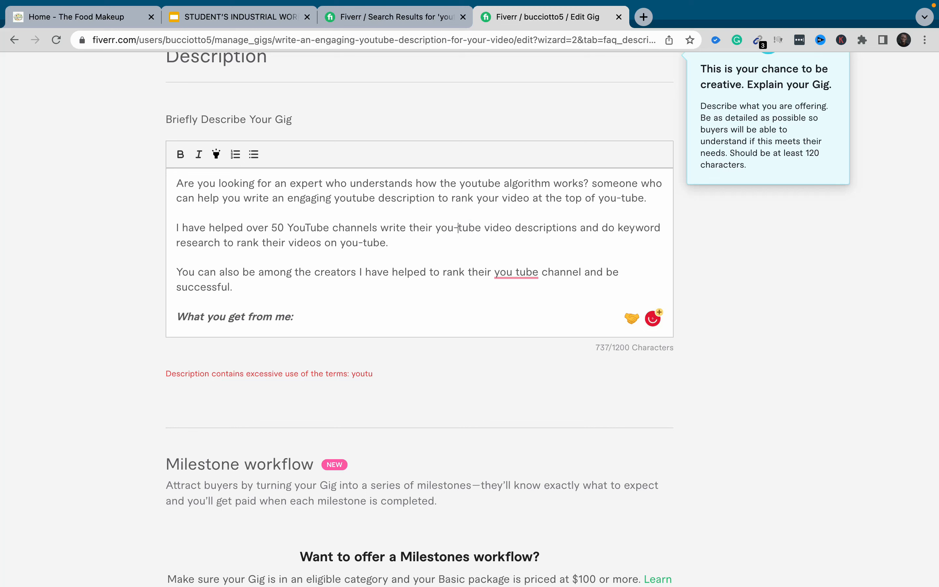
scroll(497, 256, "down", 4)
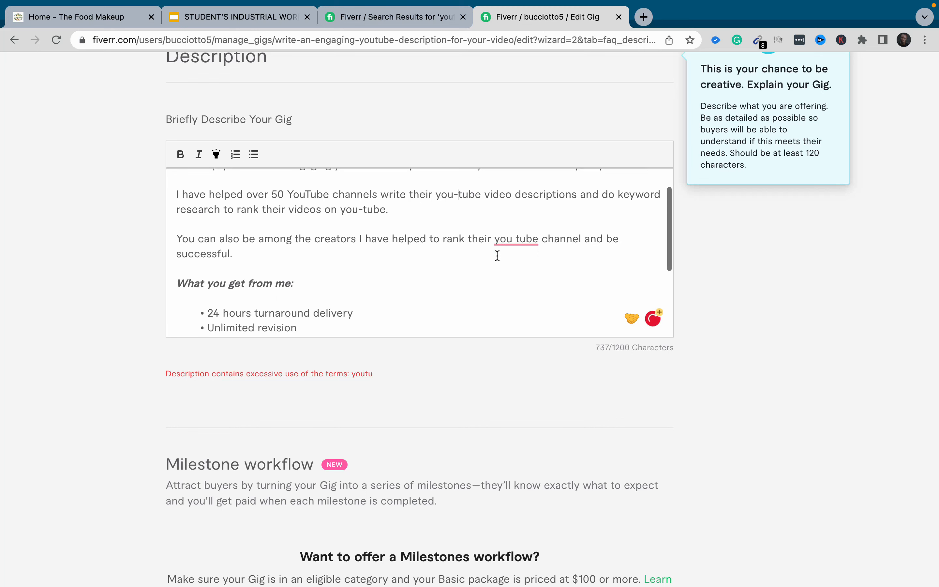
scroll(496, 256, "down", 4)
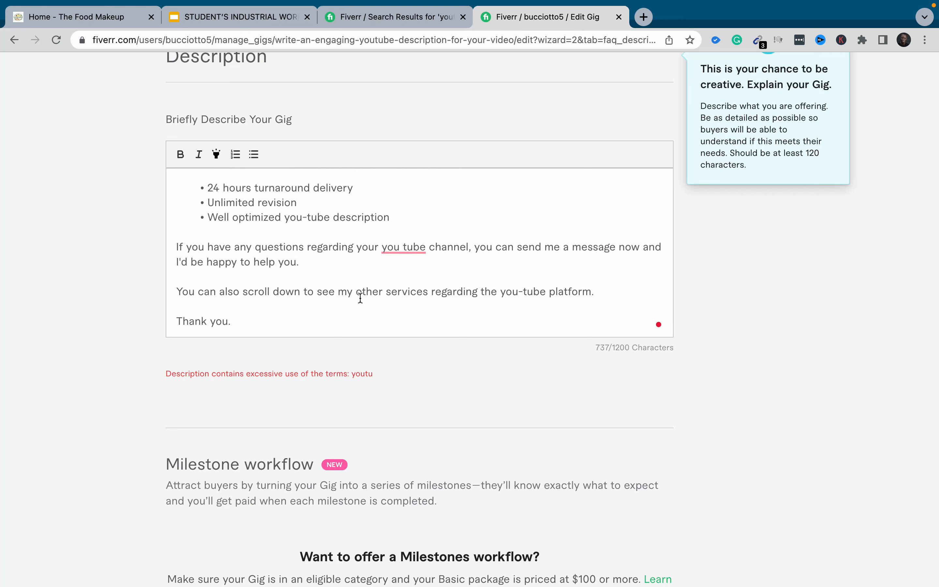
- Copy the whole edited description, return to the Pricing stage and save it to reload Description & FAQ
key("super+a")
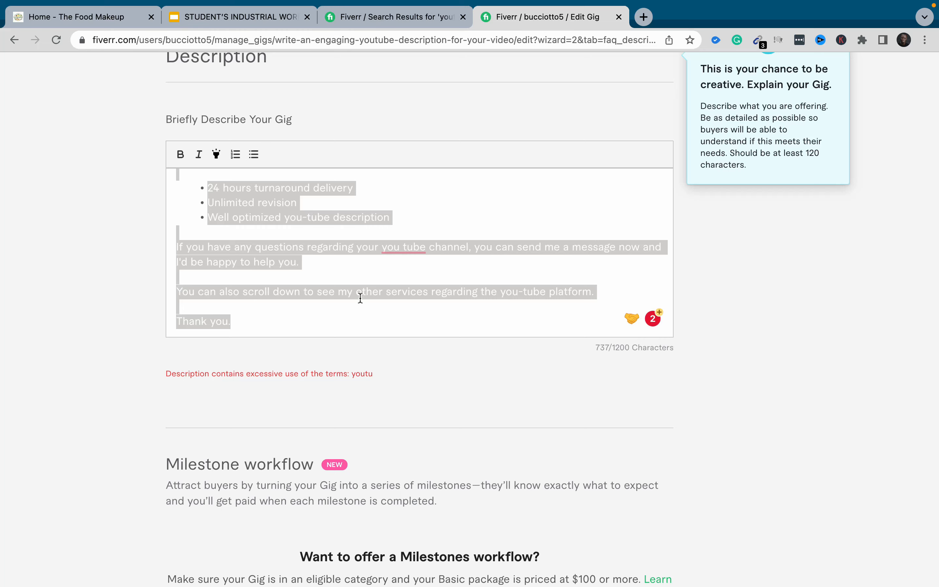
scroll(391, 131, "up", 5)
left_click(229, 125)
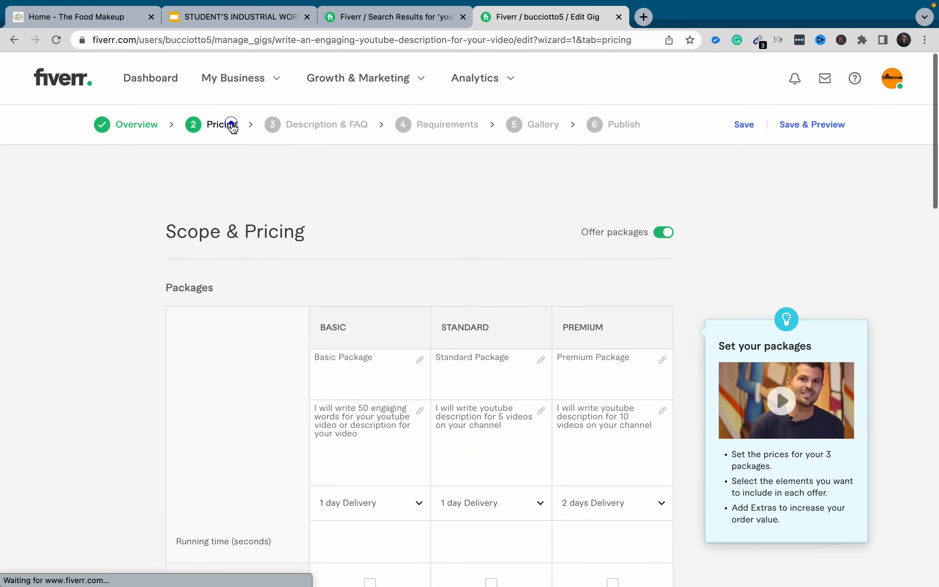
scroll(435, 248, "down", 20)
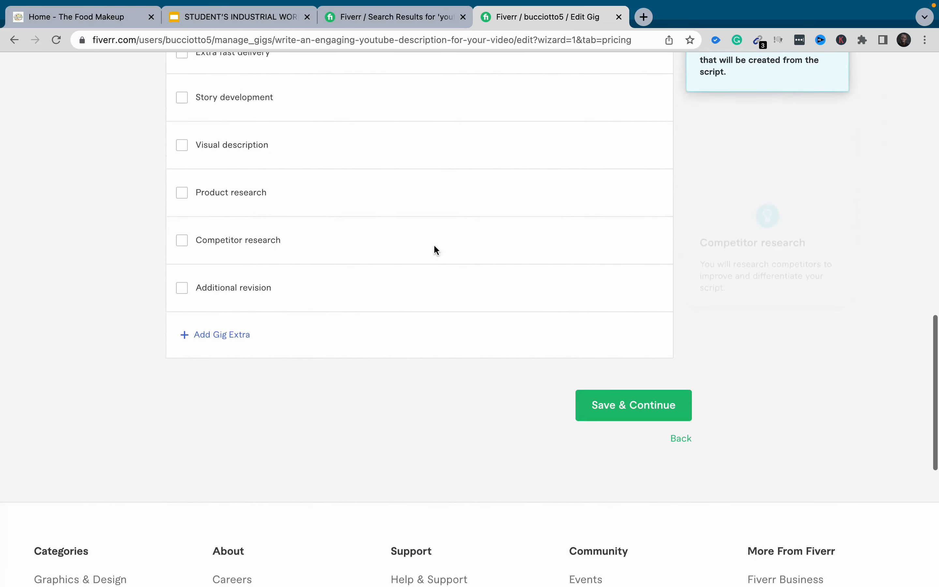
scroll(433, 249, "down", 3)
left_click(620, 302)
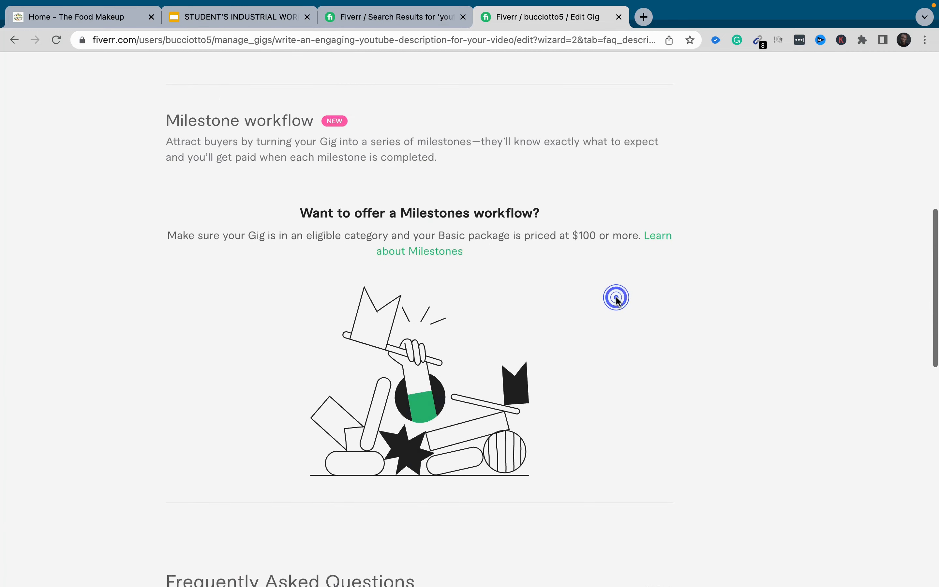
- Clear the description, paste the copied text back in and try to save the Description & FAQ stage
left_click(419, 245)
key("super+a")
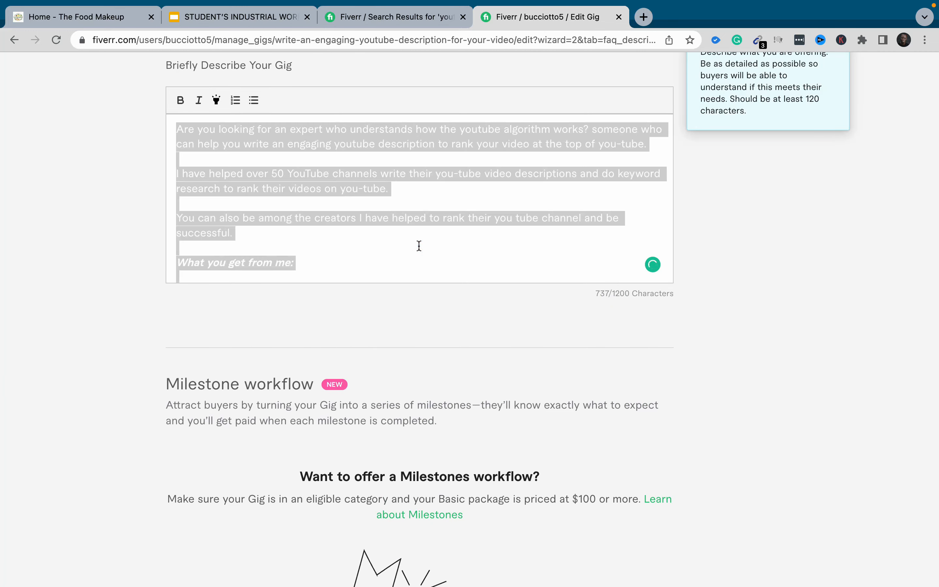
key("BackSpace")
key("super+v")
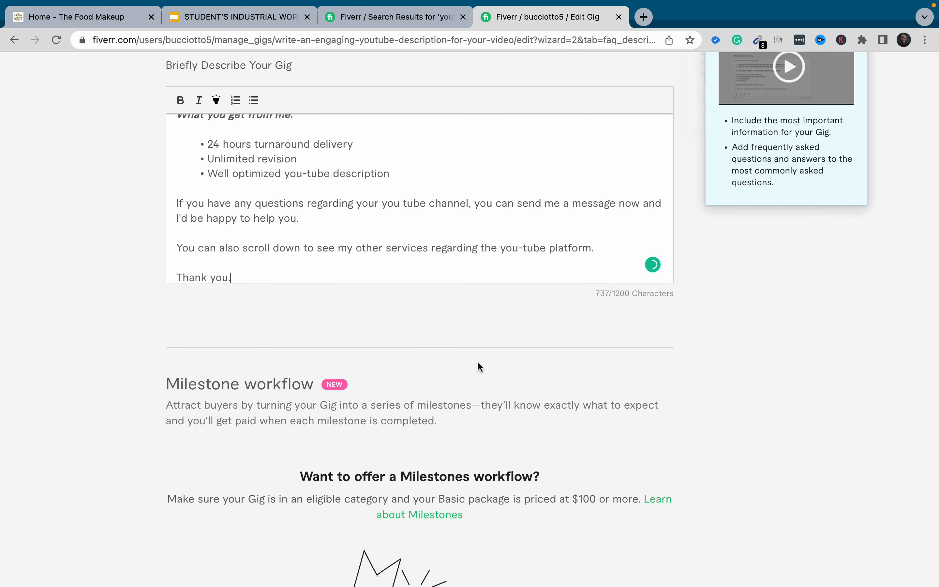
scroll(478, 361, "down", 12)
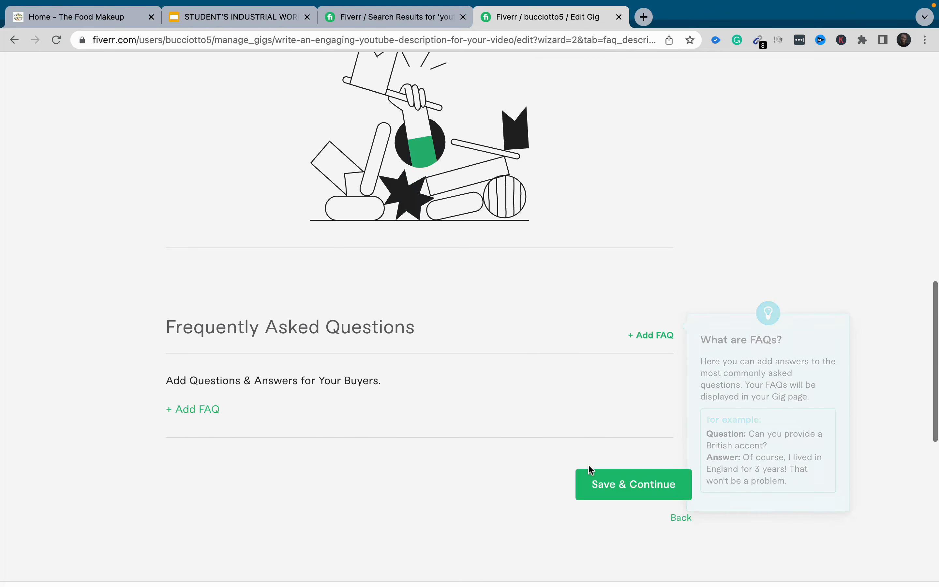
left_click(616, 484)
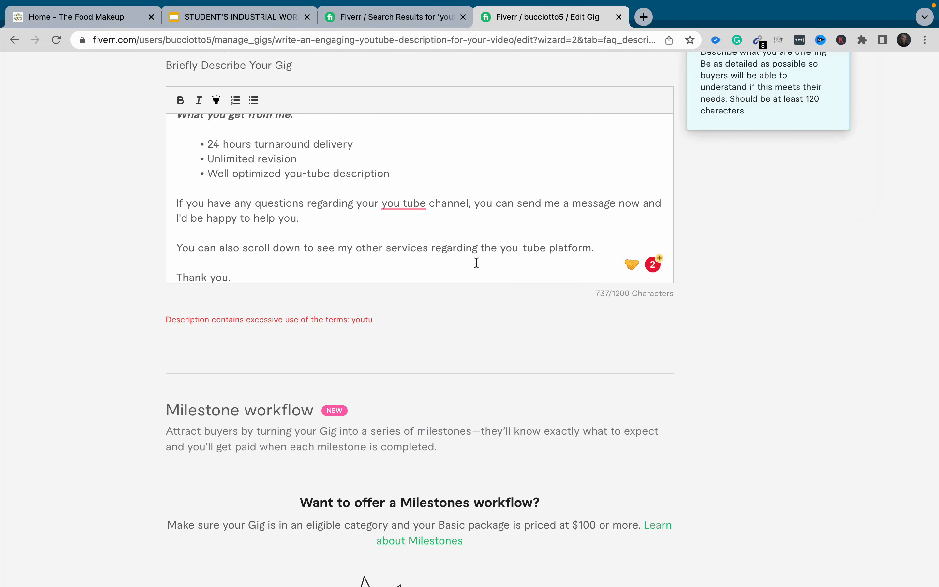
- Change "youtube" to "you-tube" in the opening paragraph's phrase "write an engaging youtube description"
scroll(475, 262, "up", 10)
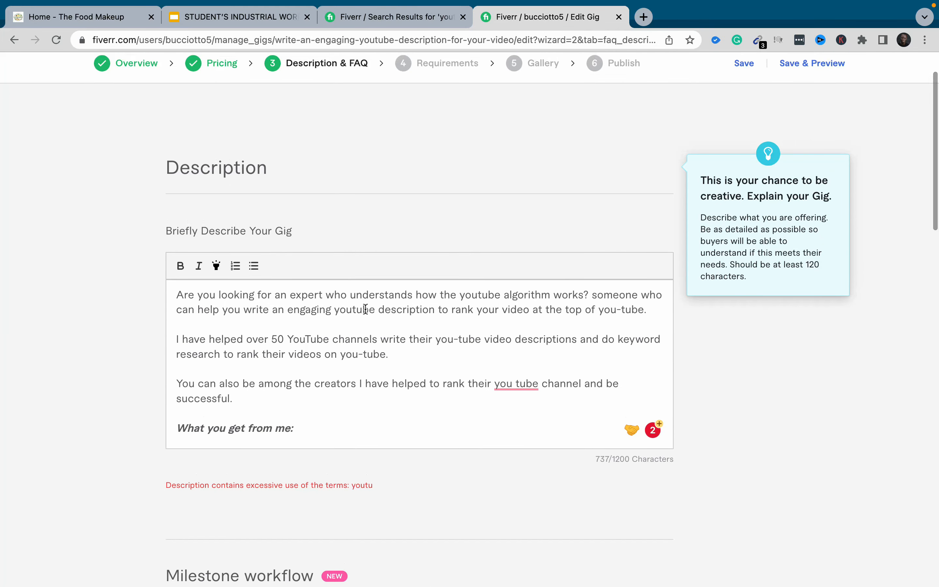
left_click(353, 309)
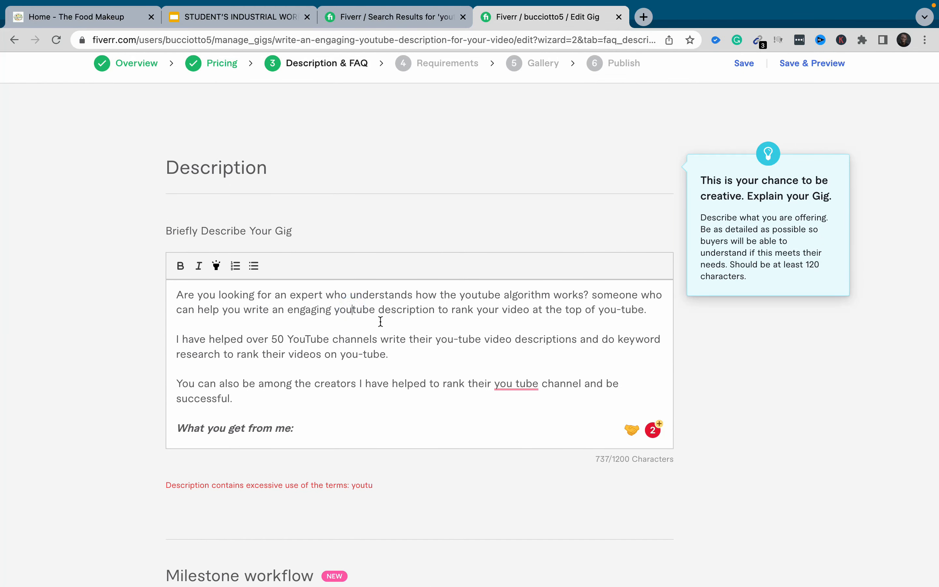
type("-")
scroll(424, 364, "down", 1)
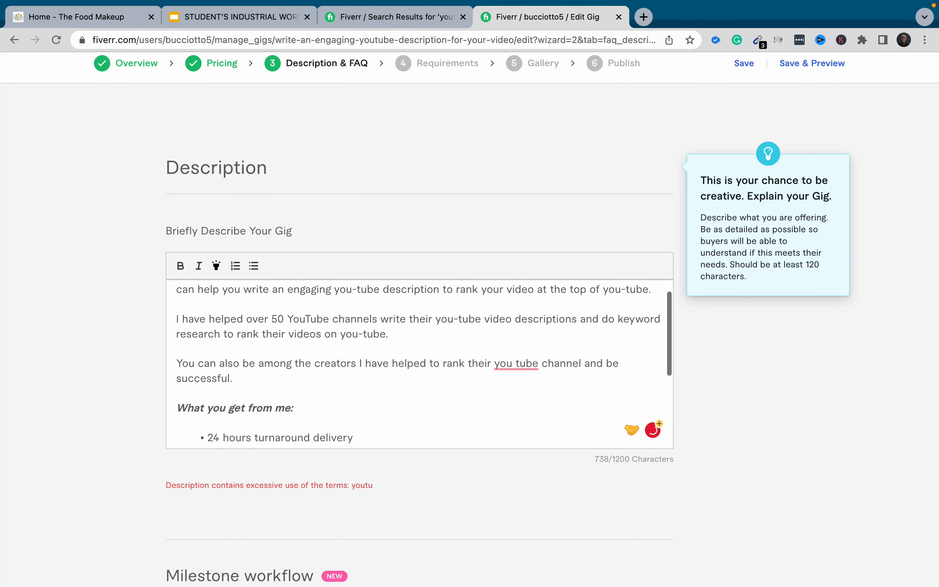
left_click(516, 363)
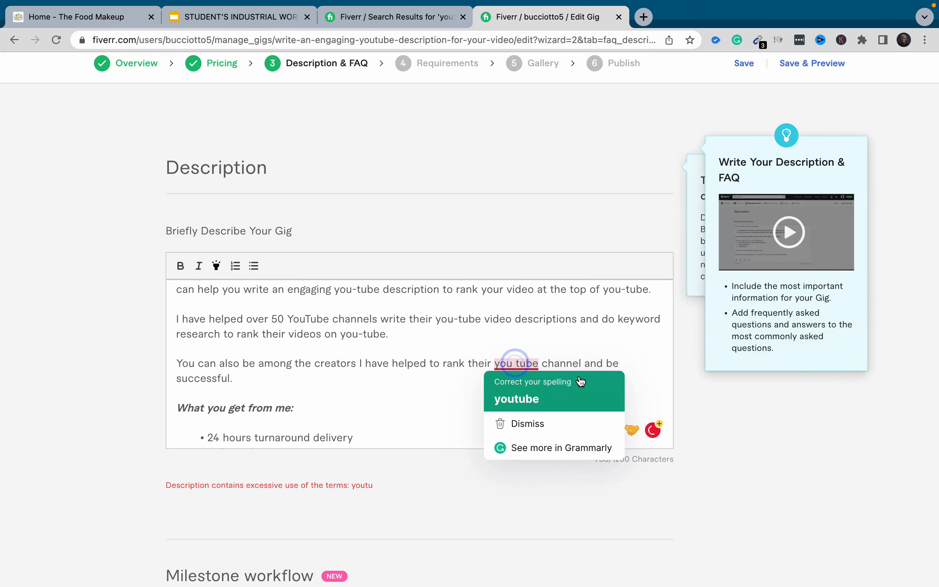
left_click(360, 336)
- Copy the full corrected description, reopen the Pricing stage and save it to get back to Description & FAQ
key("super+a")
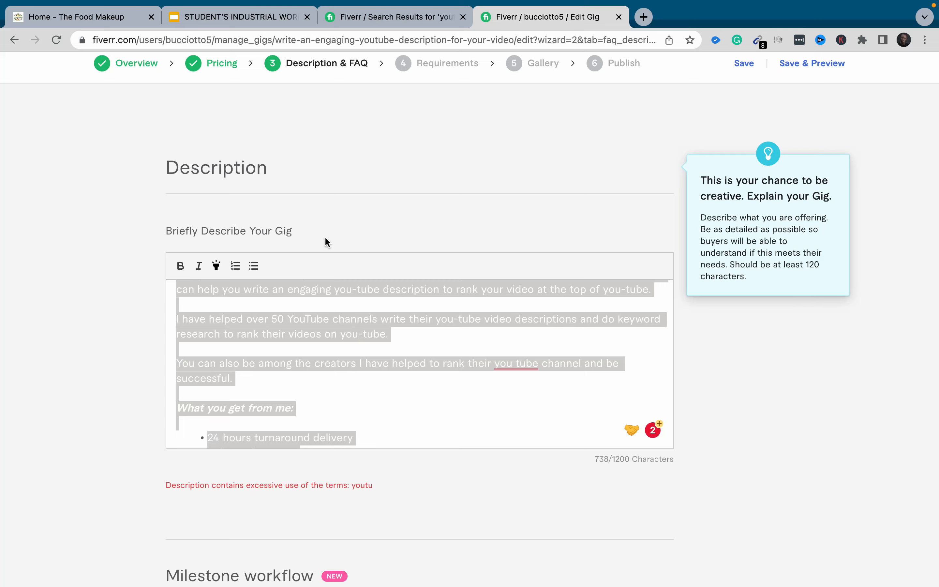
scroll(325, 236, "up", 3)
left_click(218, 130)
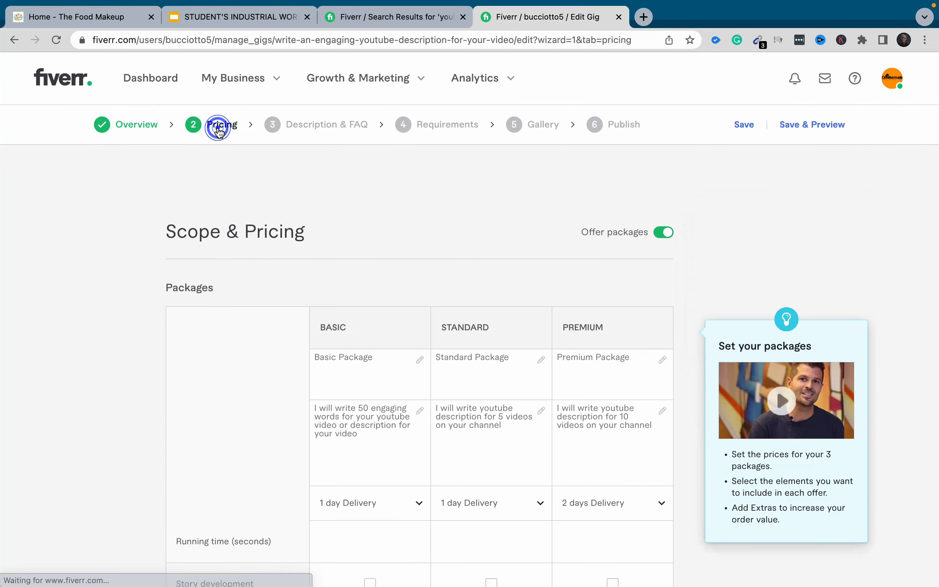
scroll(478, 237, "down", 20)
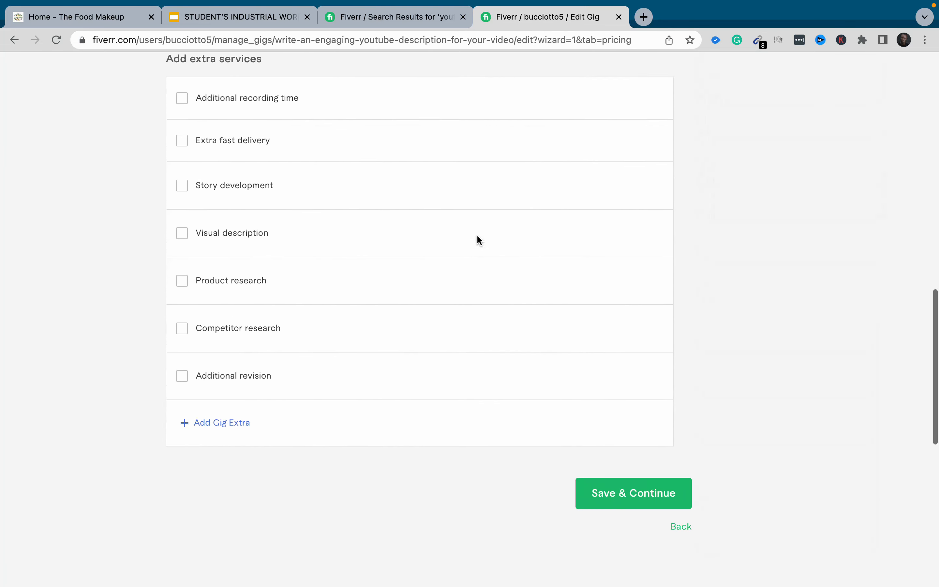
left_click(631, 482)
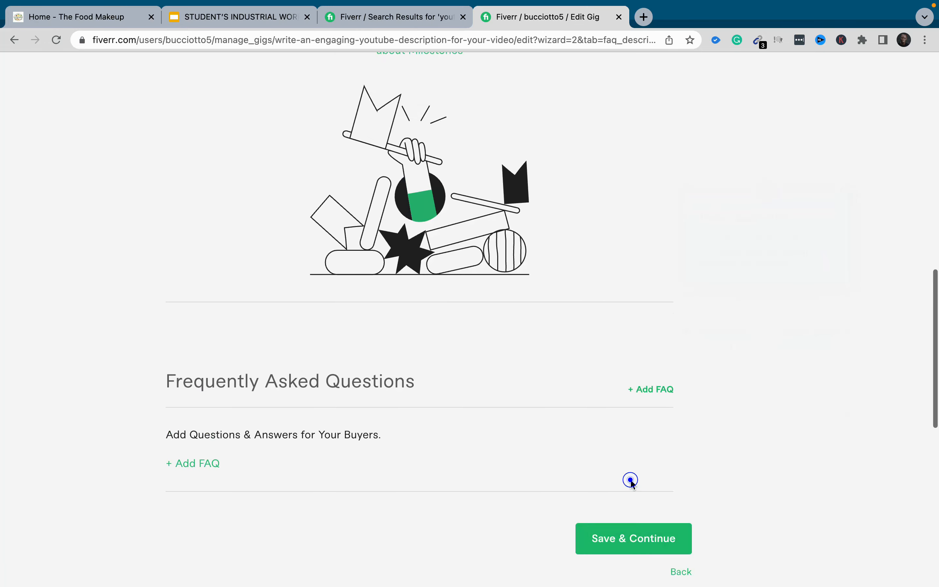
- Replace the description with the copied corrected text and save the stage to continue to Requirements
left_click(351, 223)
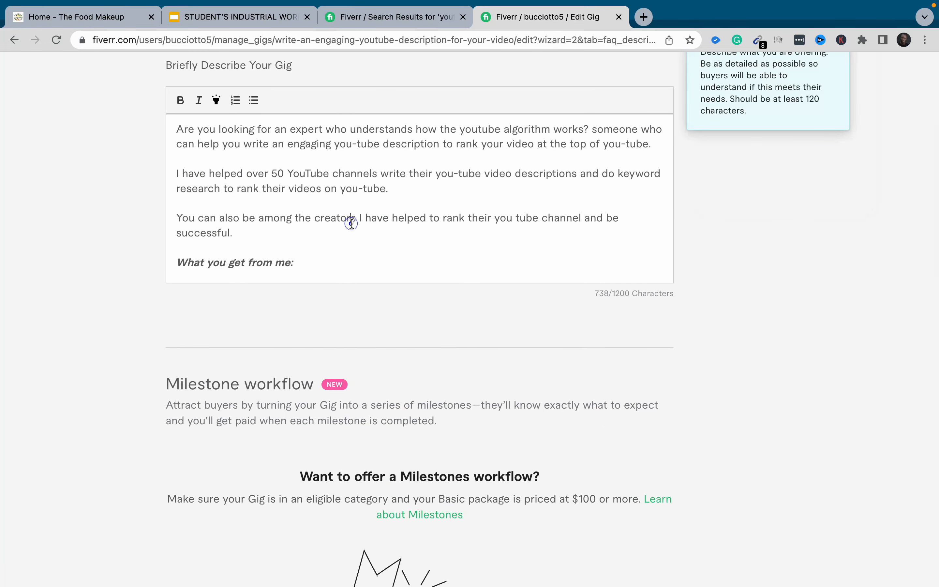
key("super+a")
key("Right")
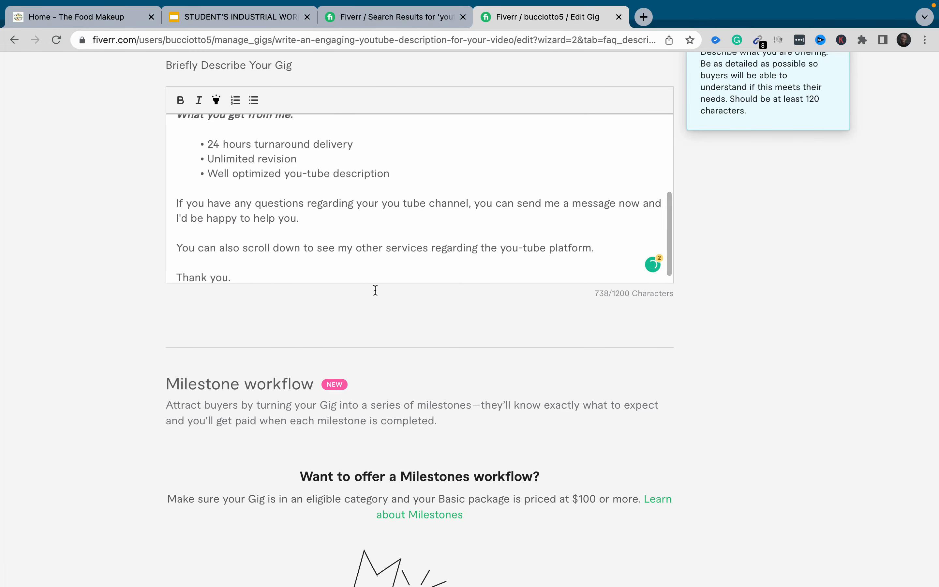
scroll(411, 411, "down", 10)
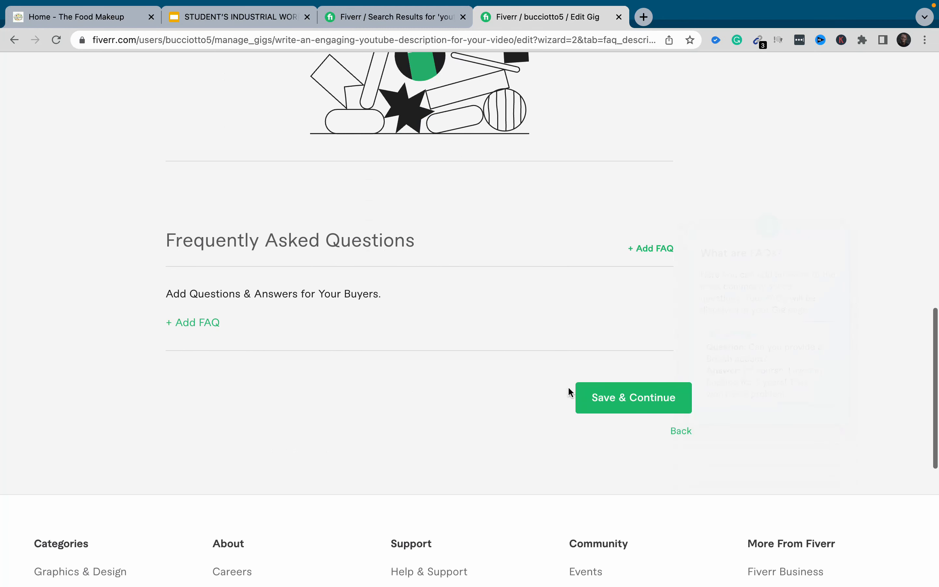
left_click(602, 394)
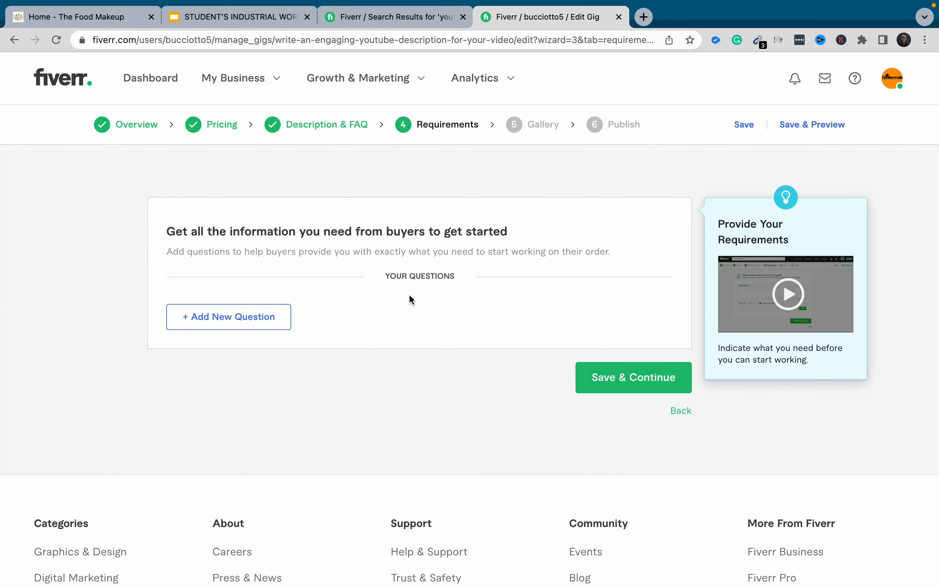
- Draft a new requirements question thanking buyers for their order, plus "Kindly provide me with link to your video or add me as your channel manager."
left_click(264, 316)
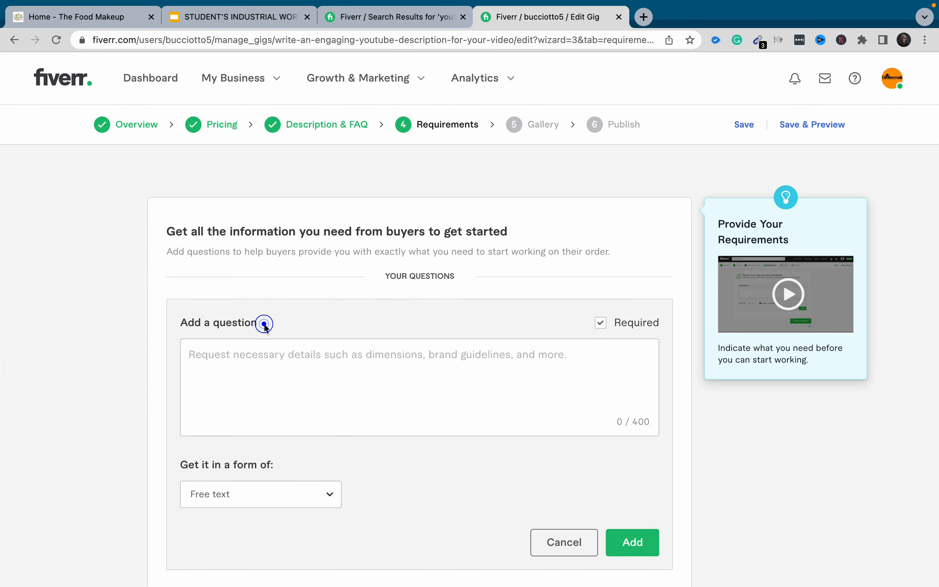
left_click(267, 368)
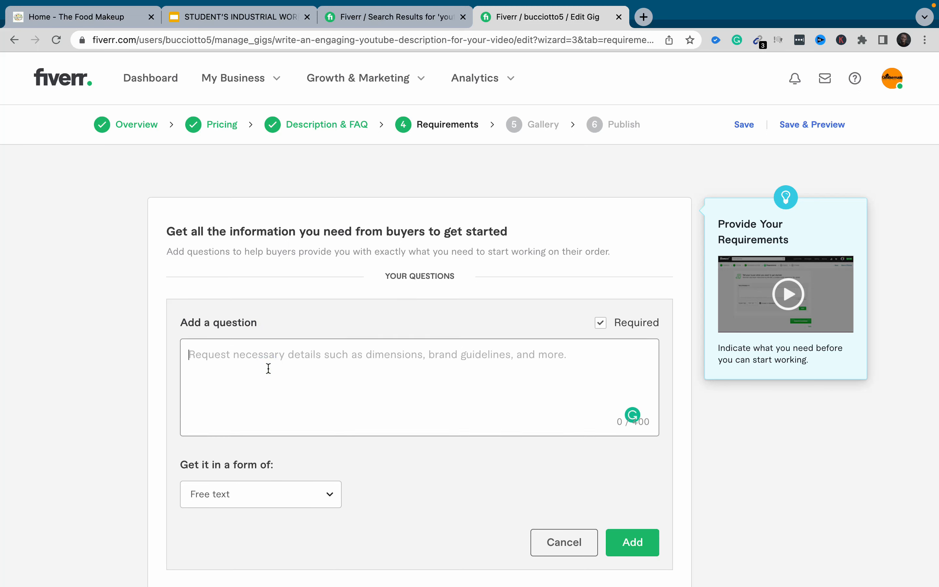
type("Thanl")
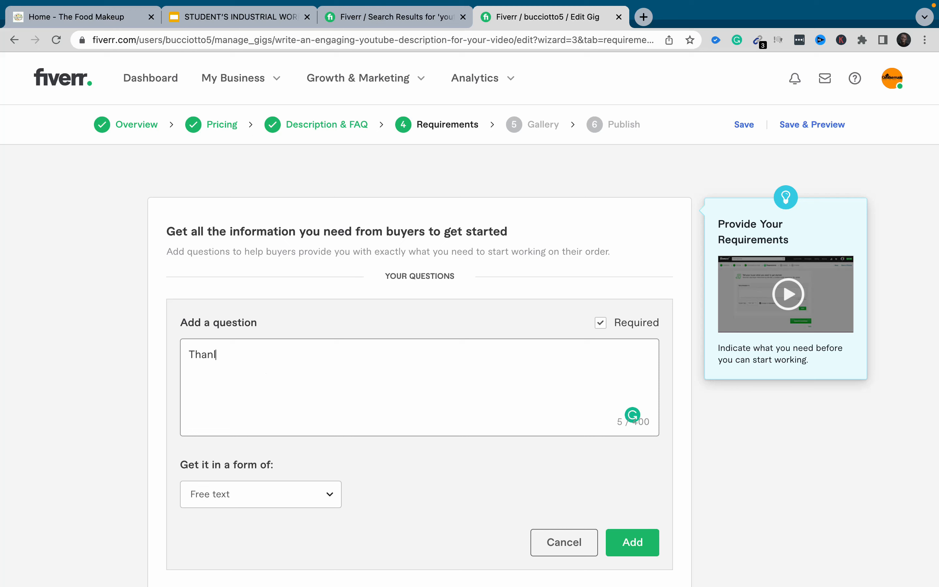
type(" you for you")
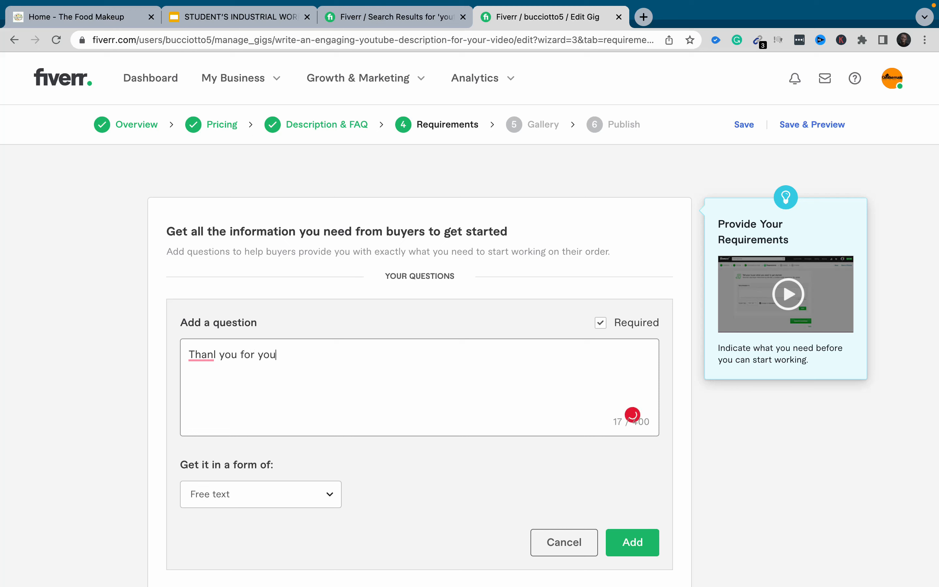
type("r your order!")
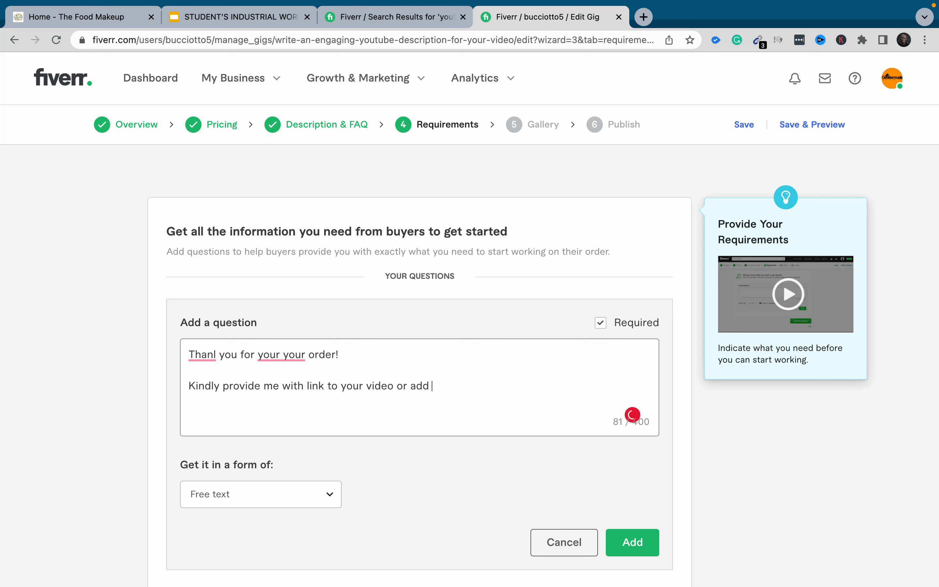
type("me as your channel ")
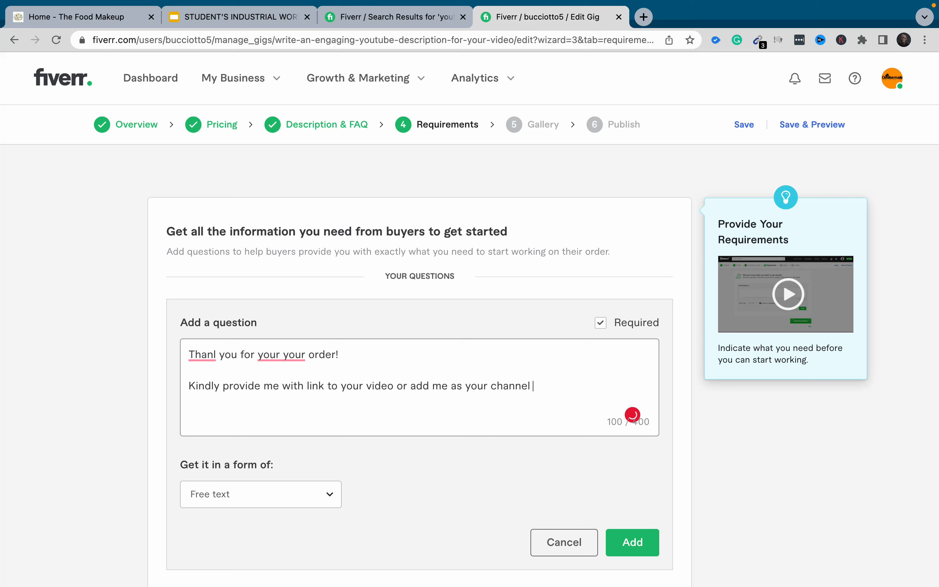
type("manager.")
- Correct the question's wording to "Thank you for your order!" and "Kindly provide me with a link to your video" using the Grammarly suggestions
mouse_move(205, 354)
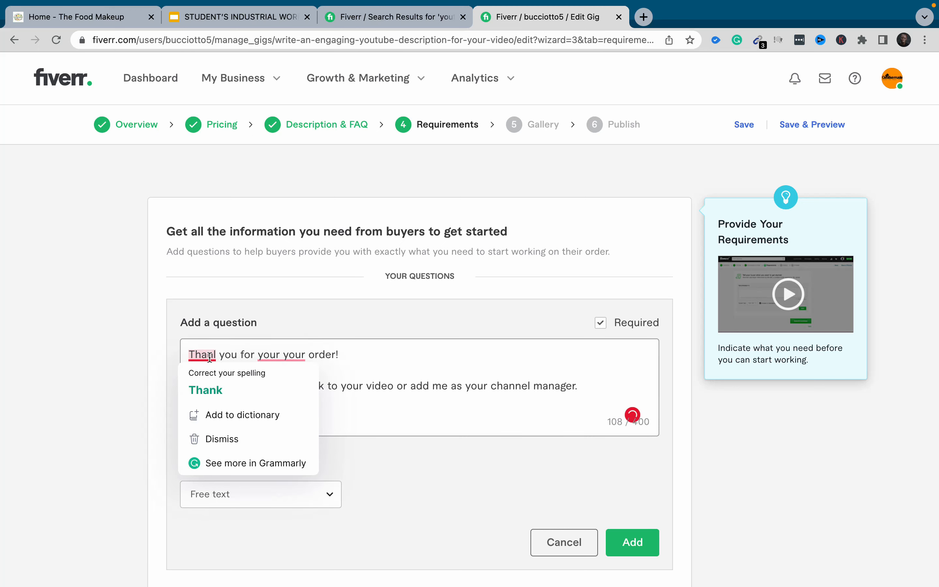
left_click(211, 387)
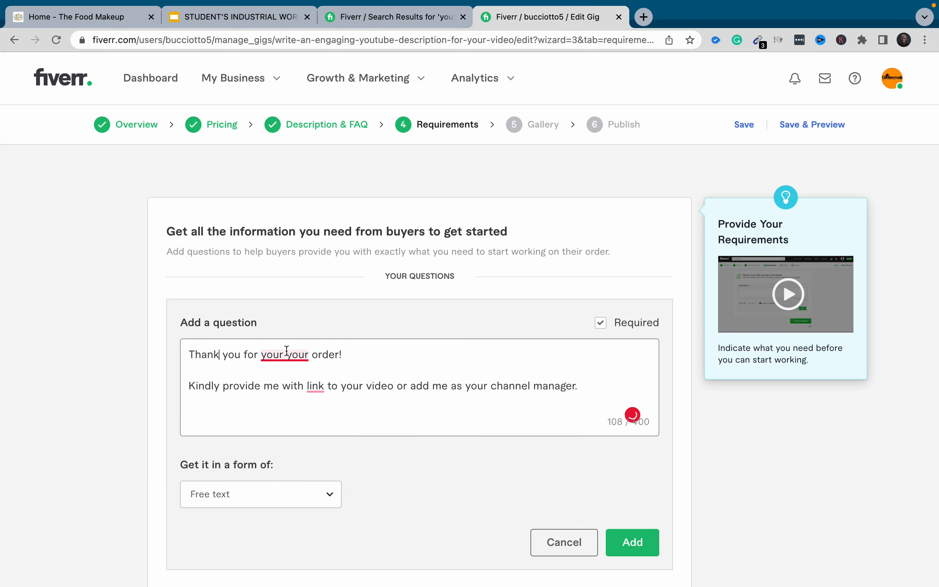
mouse_move(293, 354)
left_click(298, 389)
mouse_move(306, 390)
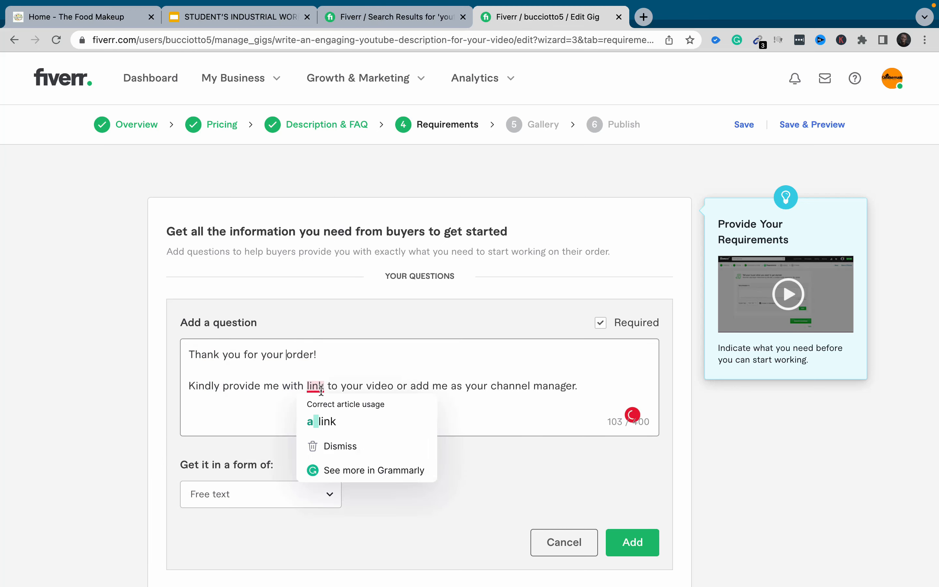
left_click(332, 424)
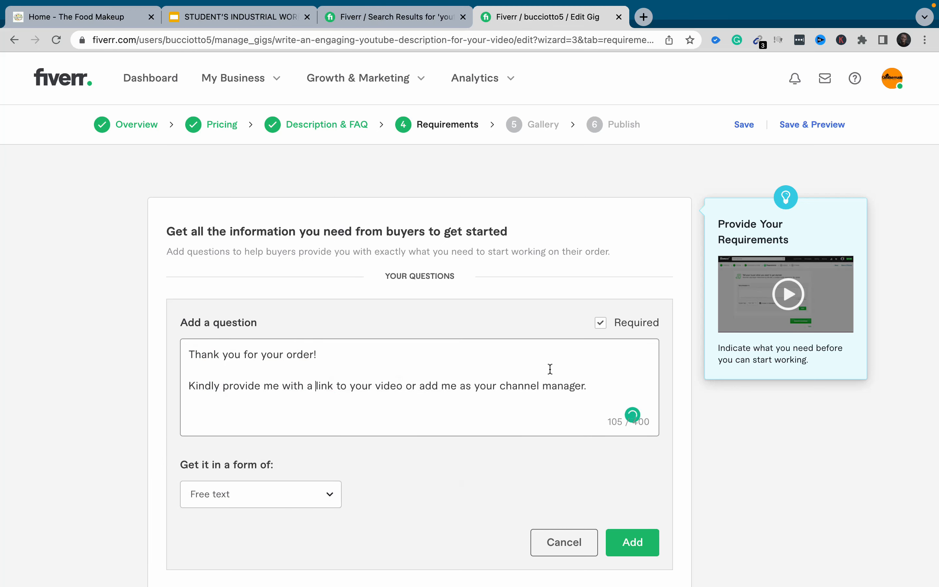
- Add the free-text question to the requirements and save the stage to continue to the Gallery
scroll(590, 387, "down", 3)
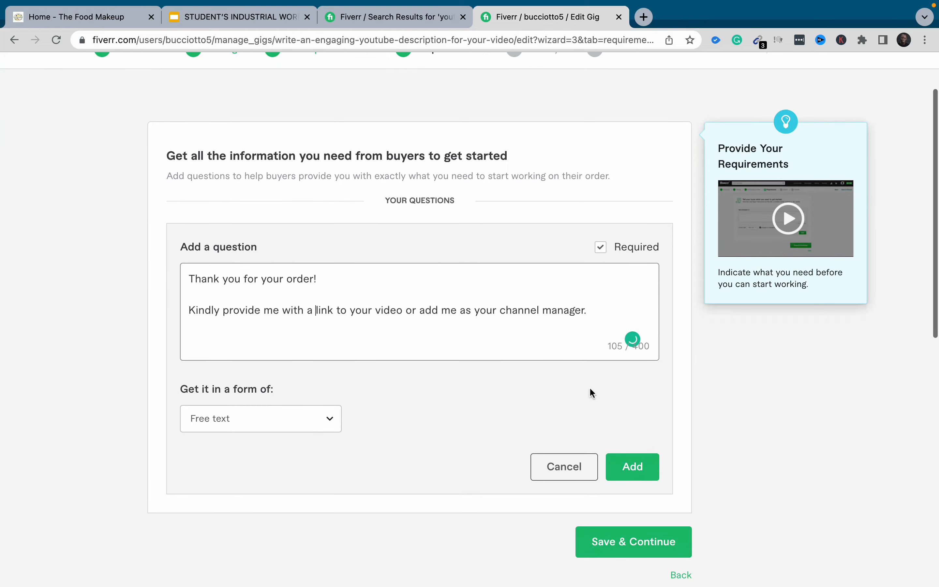
left_click(632, 468)
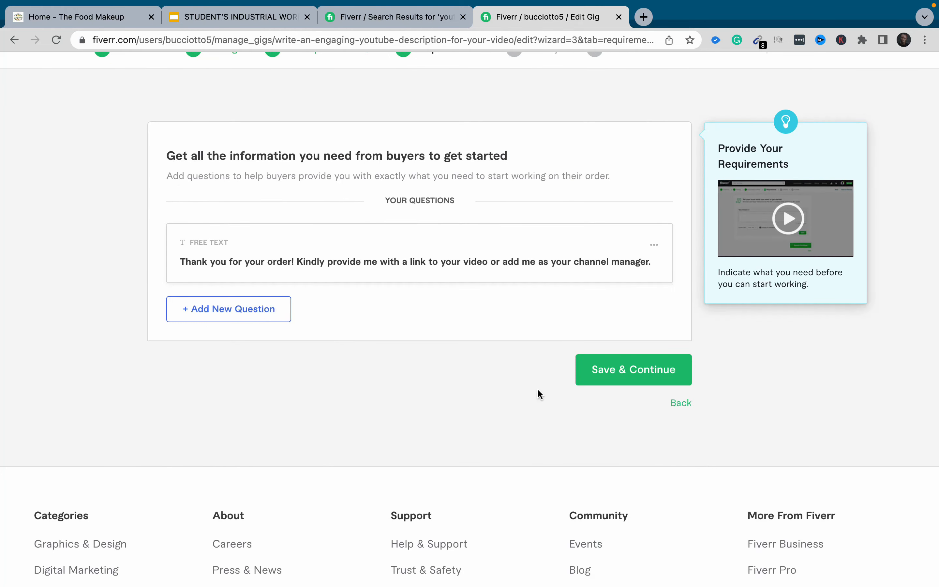
left_click(606, 370)
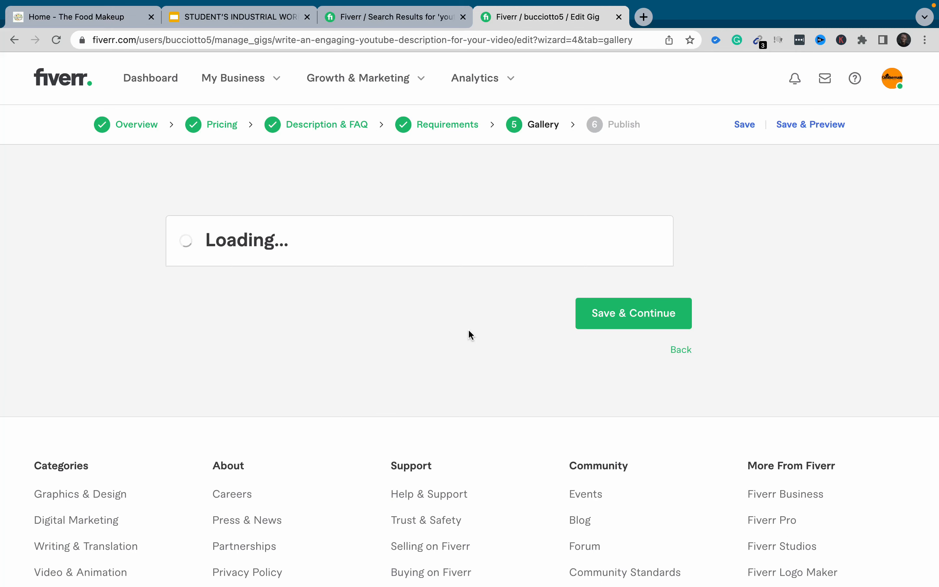
scroll(468, 332, "down", 5)
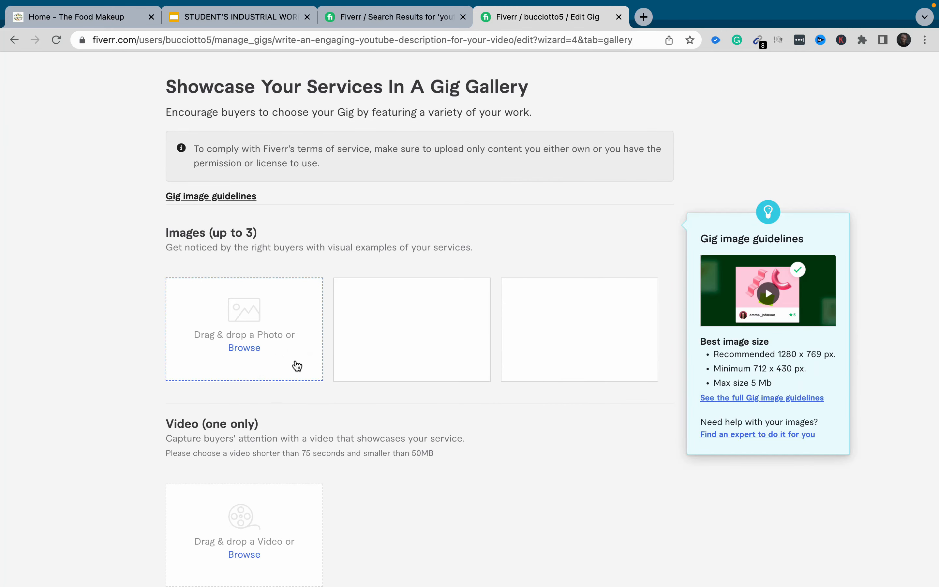
scroll(296, 366, "down", 2)
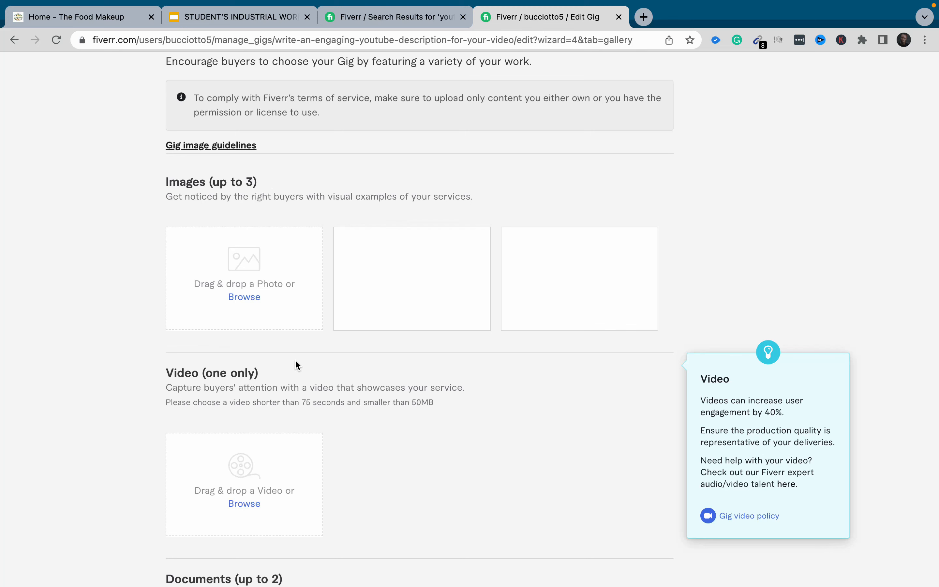
scroll(296, 362, "down", 1)
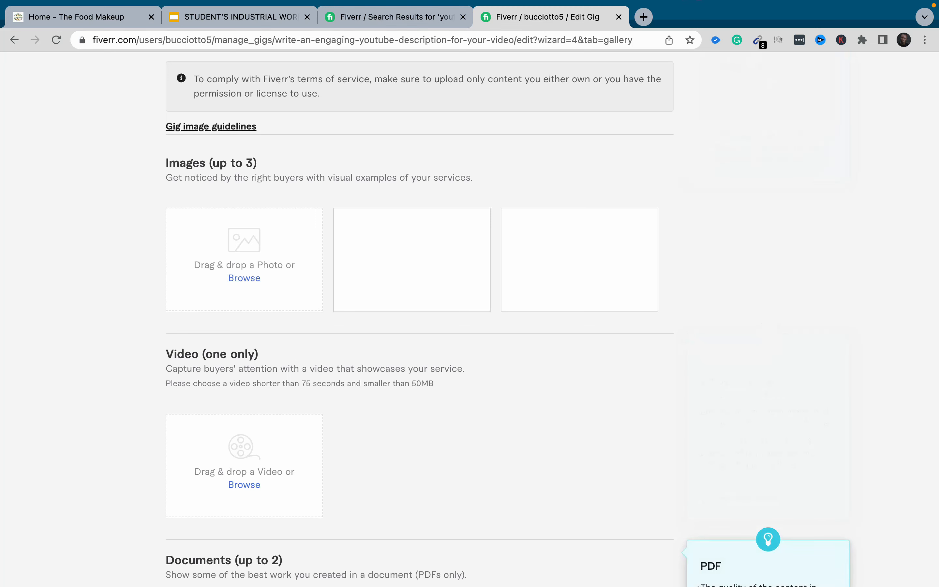
- Switch to Canva and add a blank page at the end of the open YouTube thumbnail design
mouse_move(694, 585)
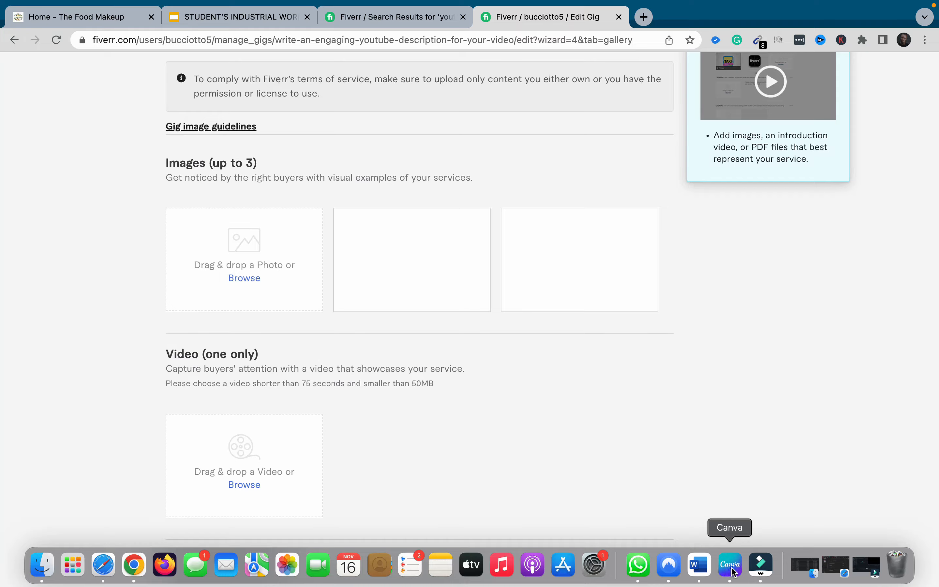
left_click(730, 566)
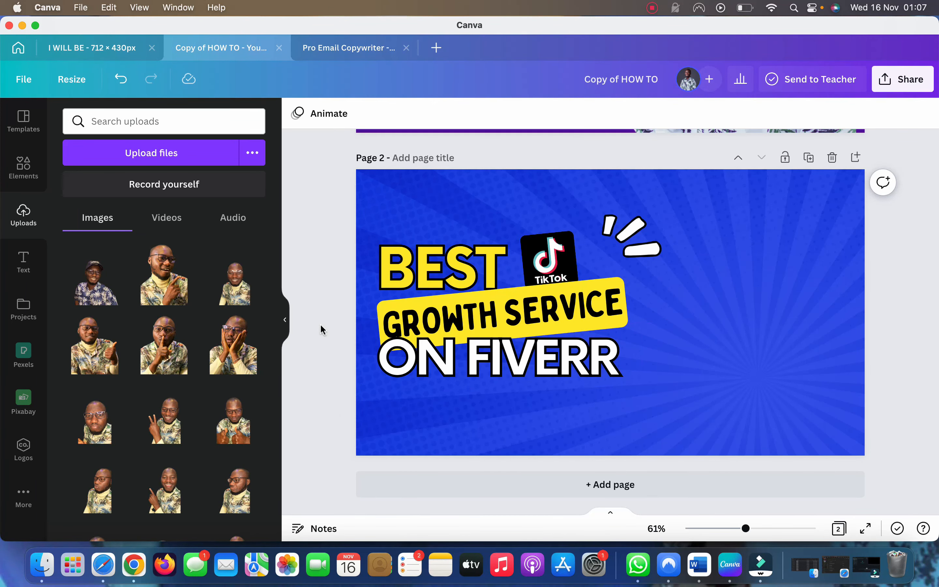
scroll(320, 330, "up", 8)
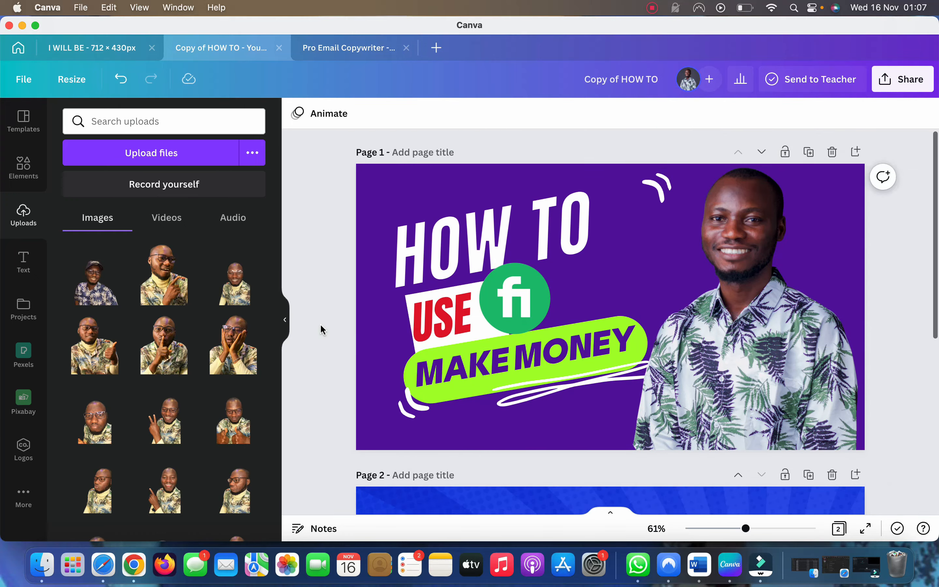
scroll(320, 330, "down", 8)
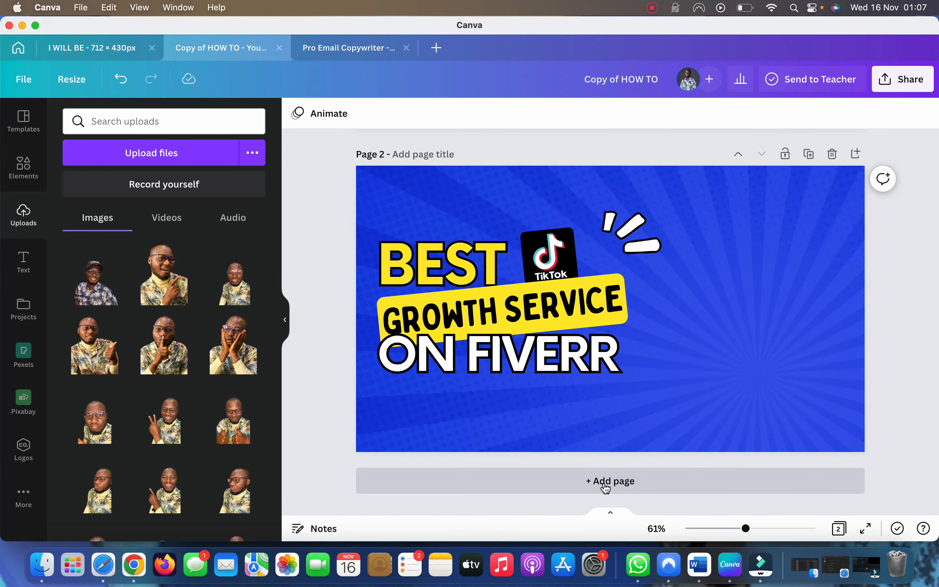
left_click(606, 485)
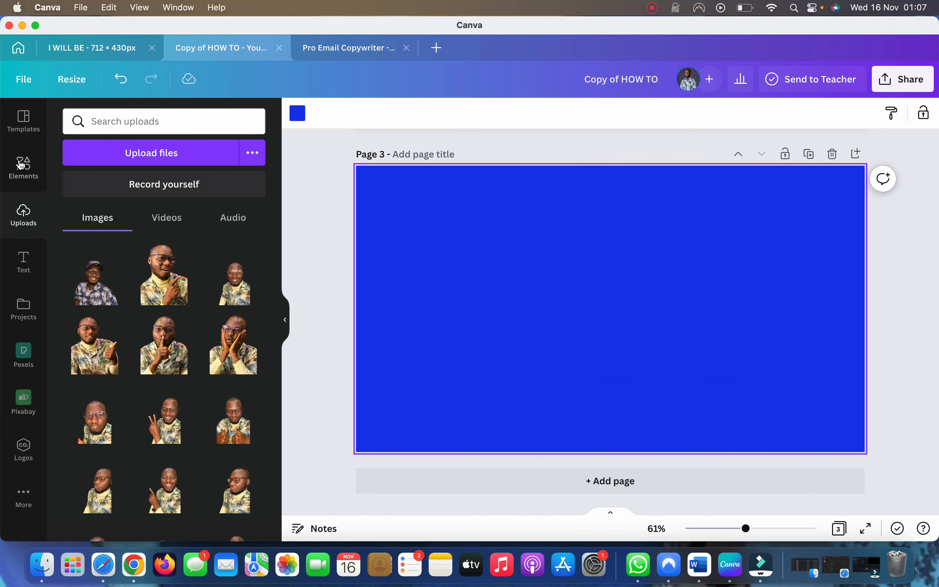
left_click(21, 165)
left_click(14, 125)
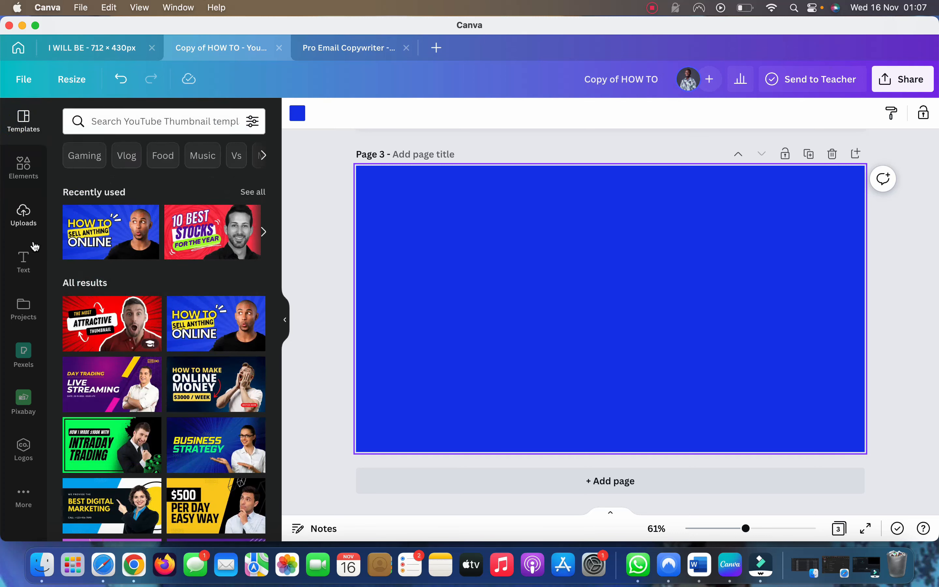
left_click(24, 218)
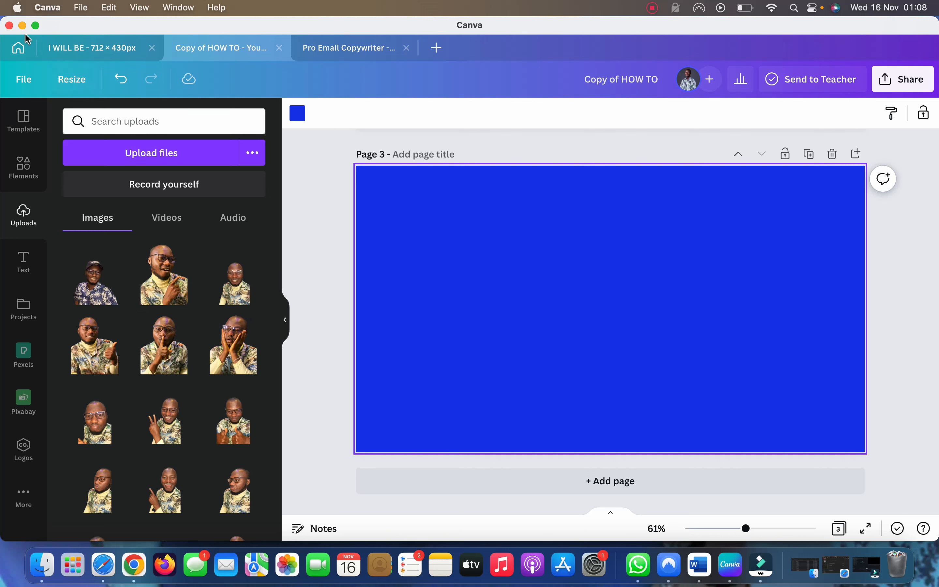
- Create a new custom-size design of 712 × 430 px and show the uploaded images
left_click(20, 51)
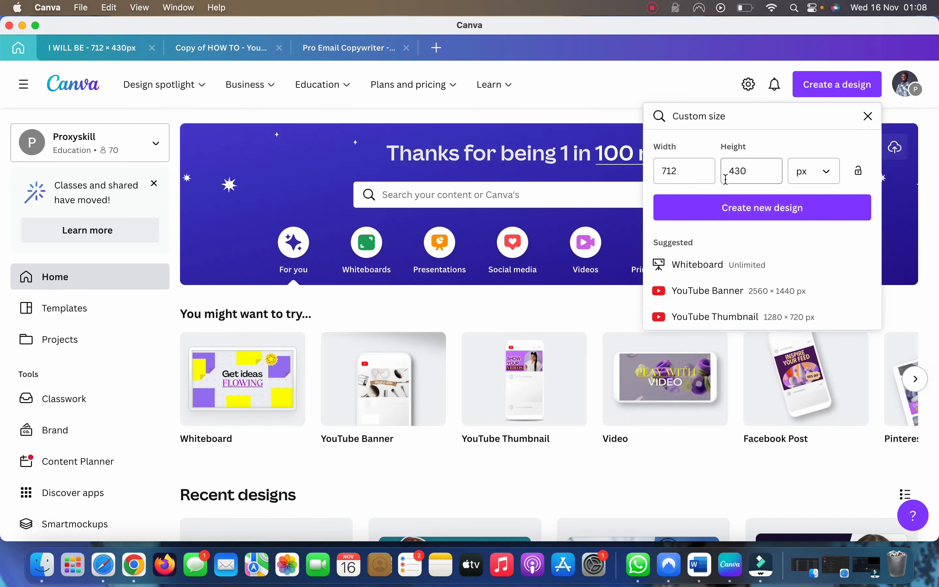
left_click(761, 217)
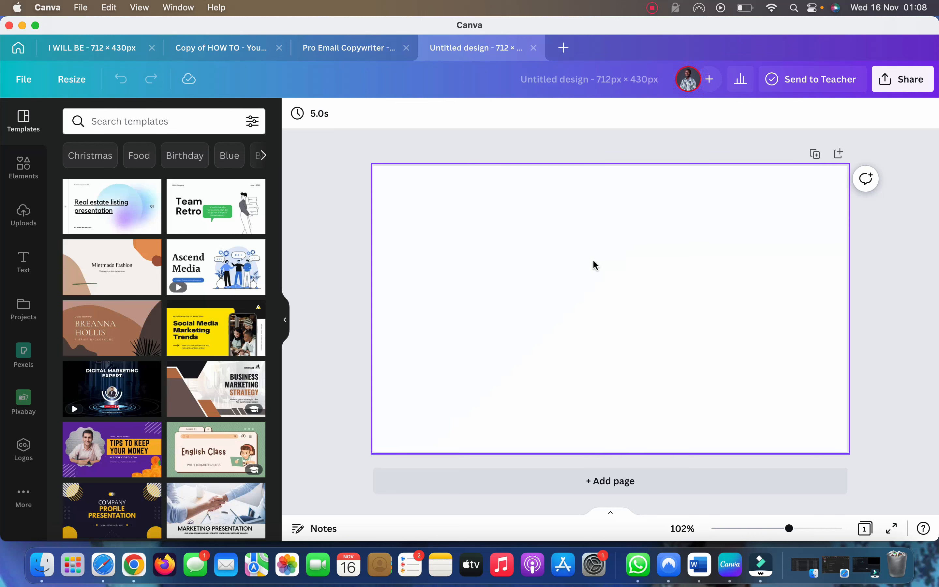
left_click(23, 218)
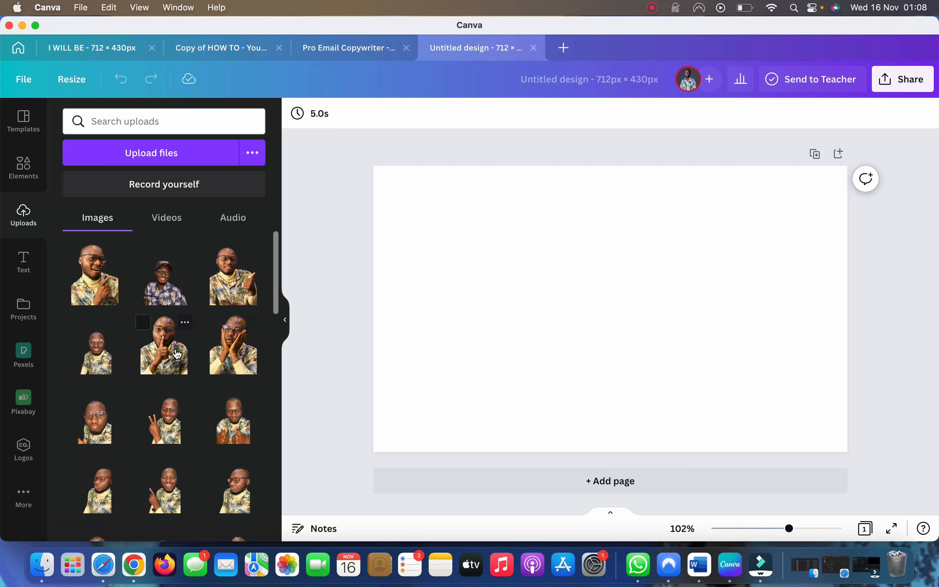
- Place the uploaded thumbs-up photo on the canvas and enlarge it to nearly the full page height along the left edge
left_click(217, 291)
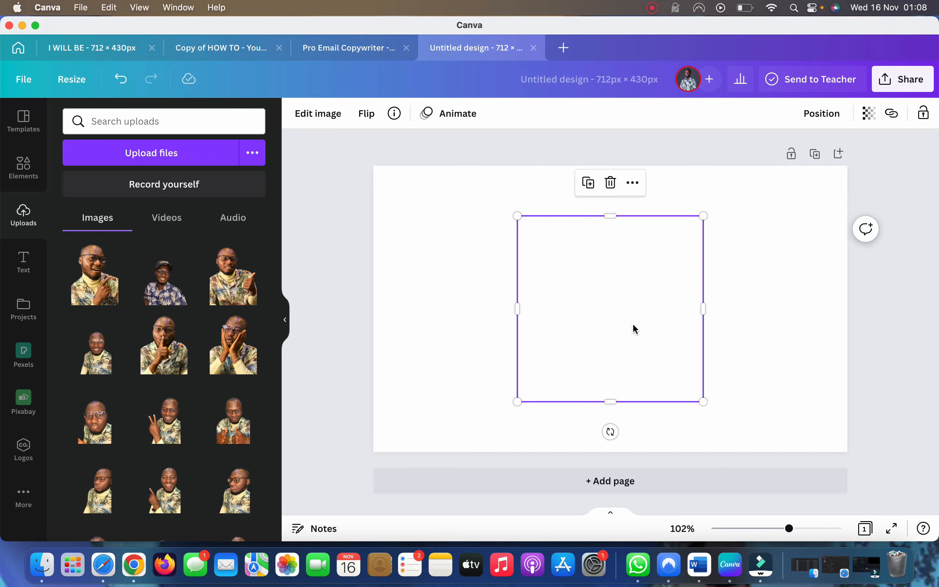
left_click_drag(633, 325, 488, 319)
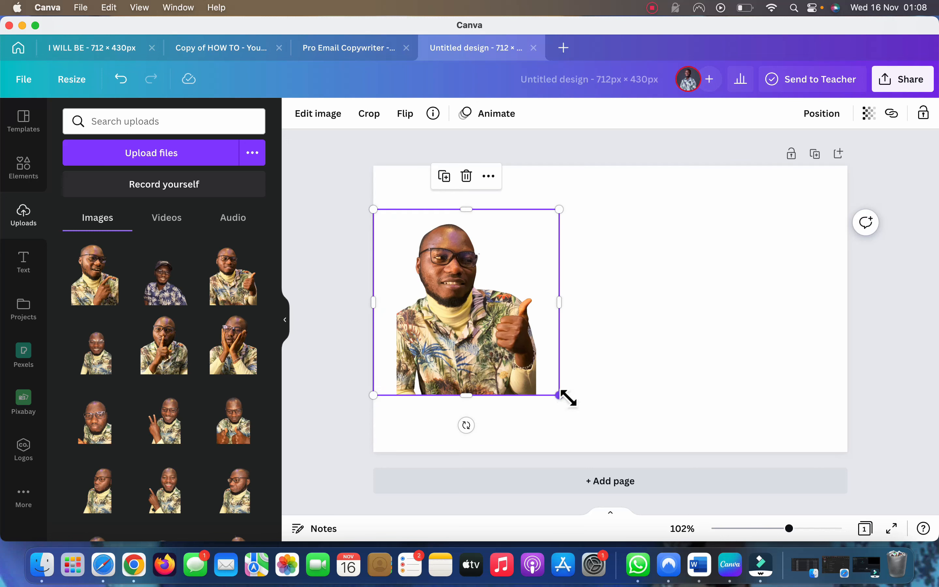
left_click_drag(561, 396, 617, 462)
left_click_drag(622, 217, 654, 140)
left_click_drag(532, 158, 533, 174)
left_click_drag(465, 306, 425, 306)
left_click(662, 151)
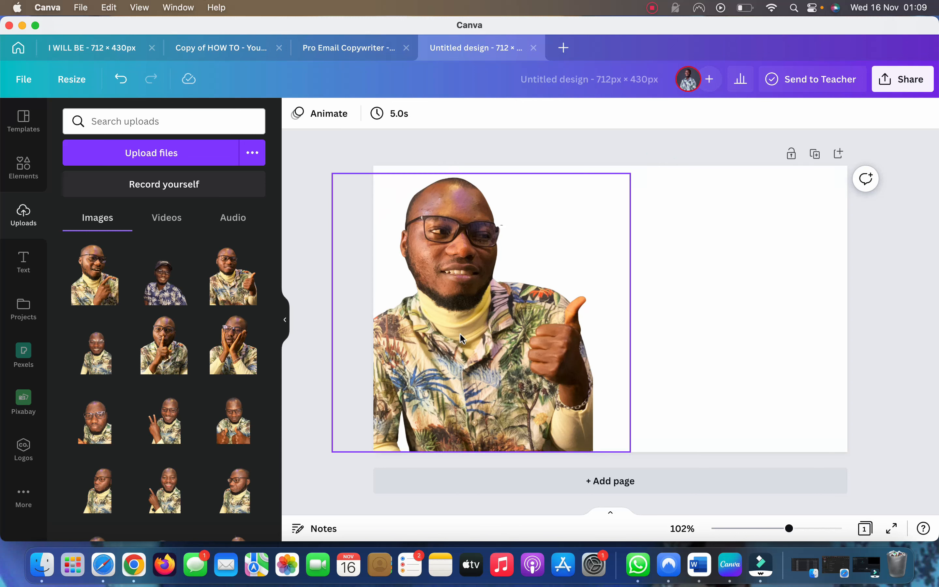
- Browse the uploaded images for another portrait and delete the thumbs-up photo from the canvas
scroll(179, 422, "down", 5)
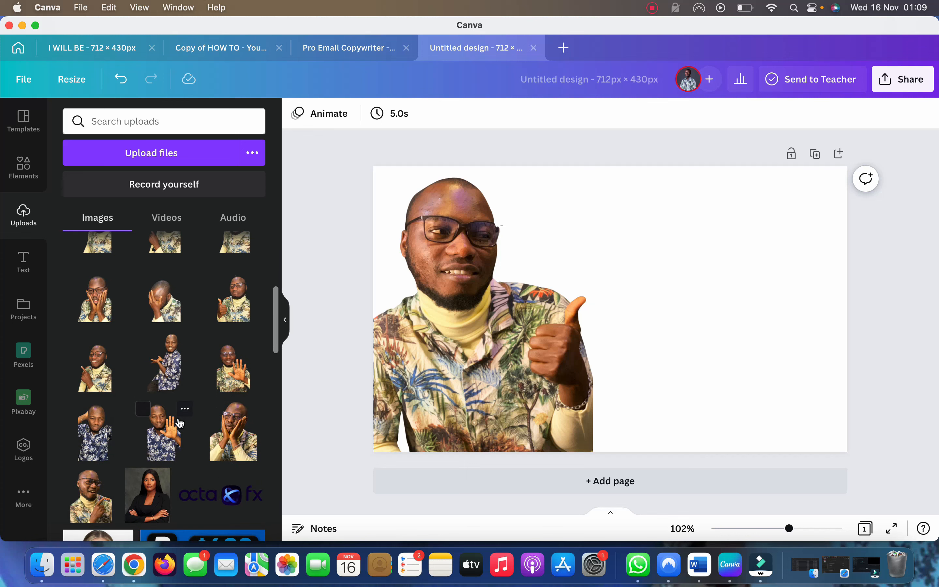
scroll(179, 422, "up", 5)
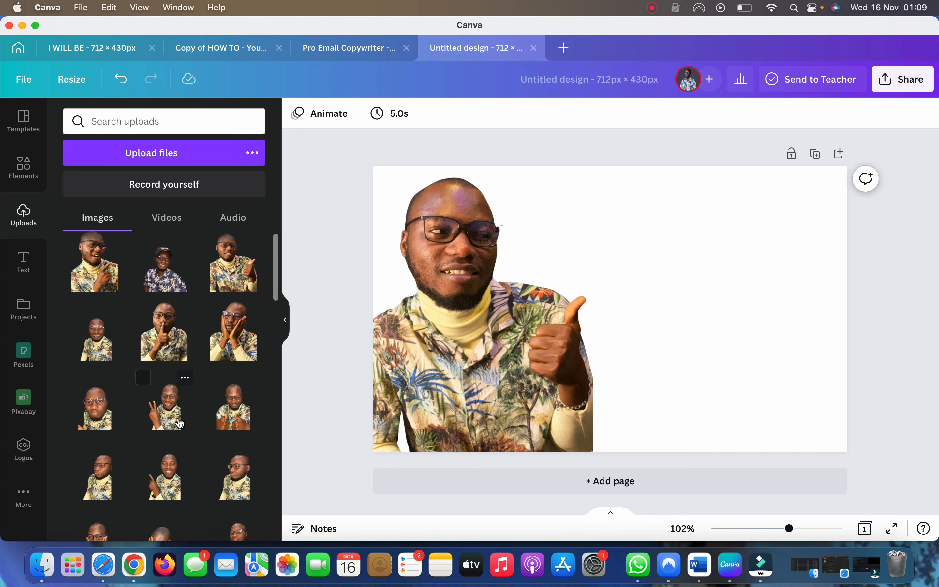
scroll(179, 422, "down", 3)
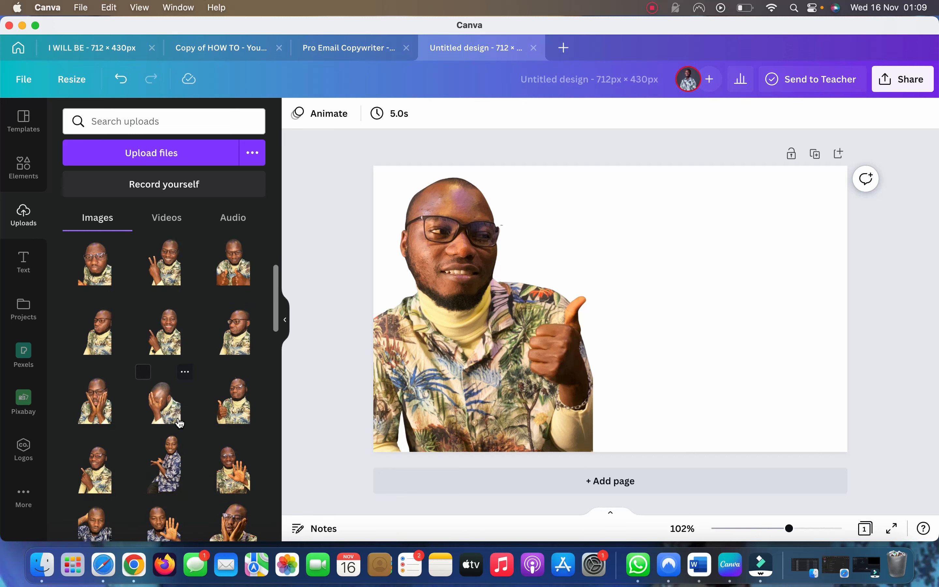
left_click(410, 354)
key("Delete")
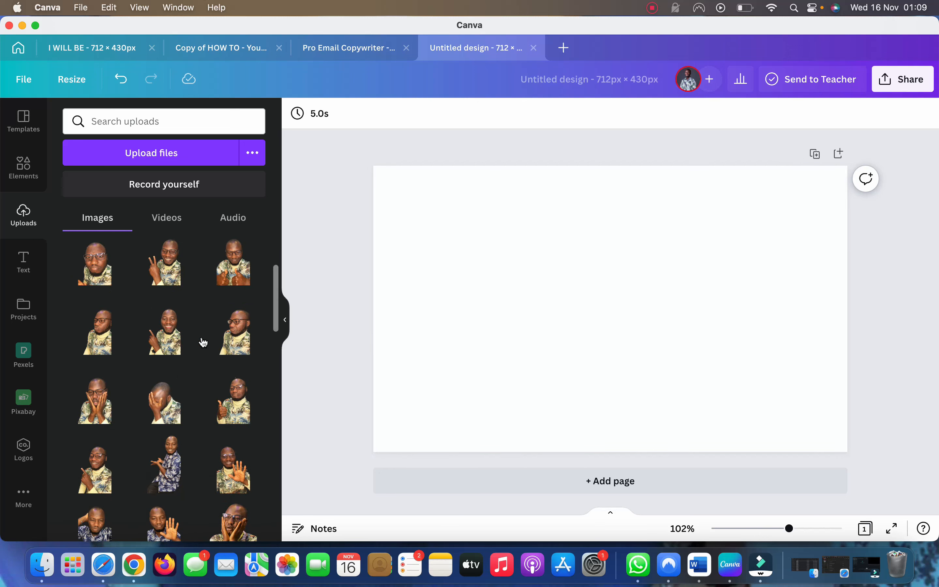
left_click(97, 330)
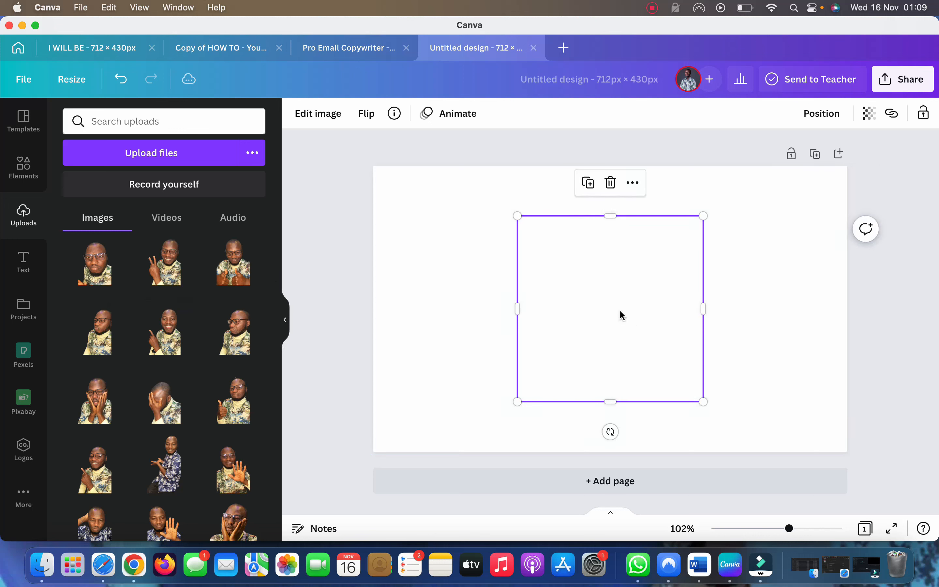
left_click_drag(620, 311, 763, 361)
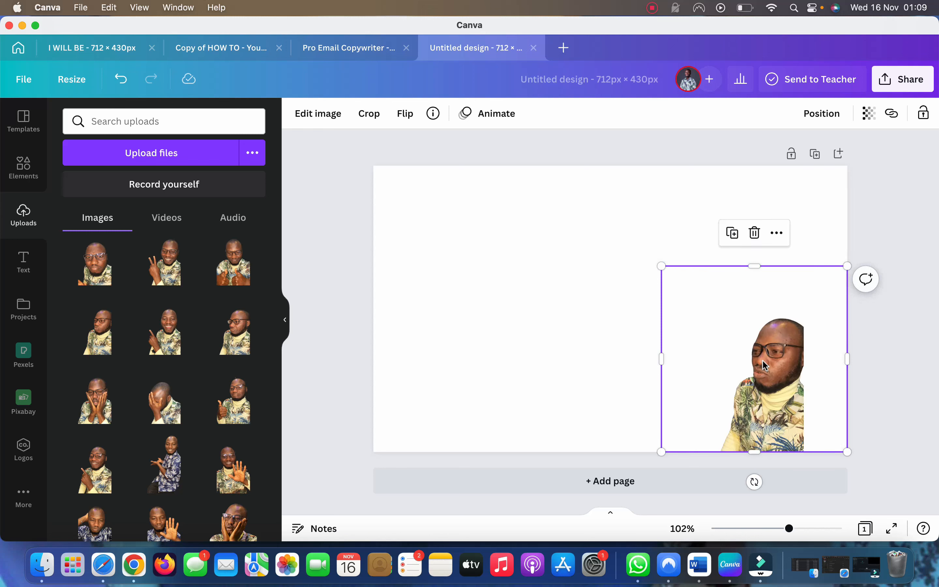
left_click_drag(761, 361, 636, 330)
key("Delete")
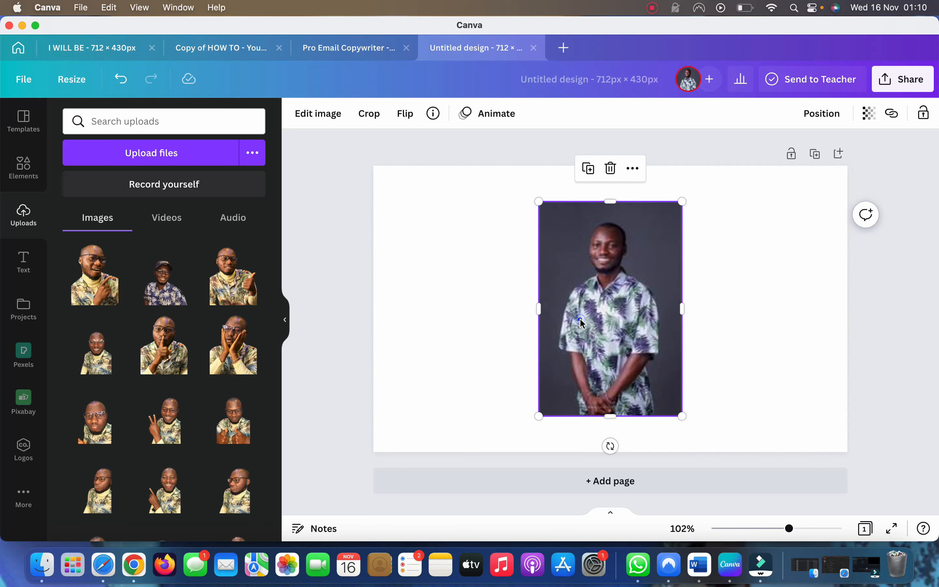
- Place the dark-background palm-leaf shirt portrait along the page's right edge and enlarge it to fill about half the page at full height
left_click_drag(581, 321, 748, 334)
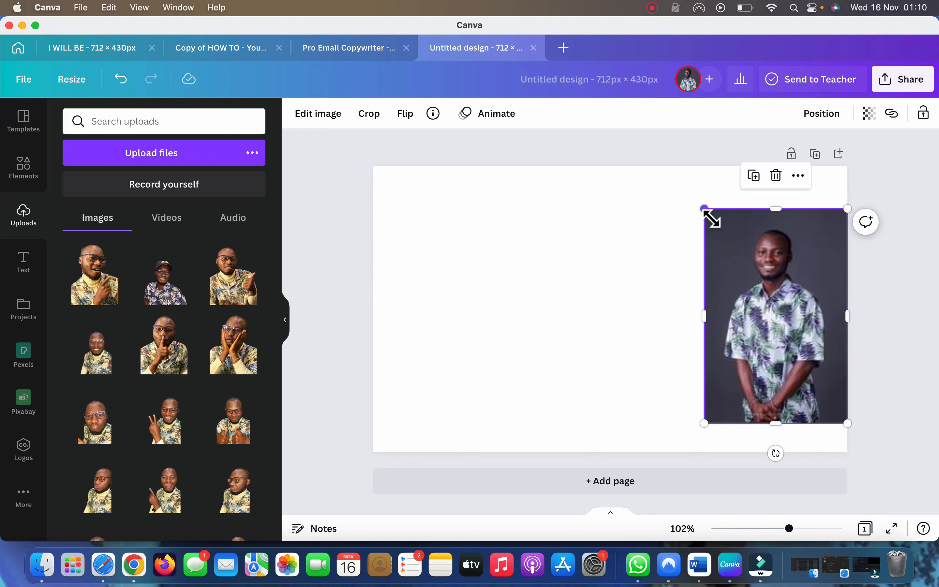
left_click_drag(708, 216, 677, 169)
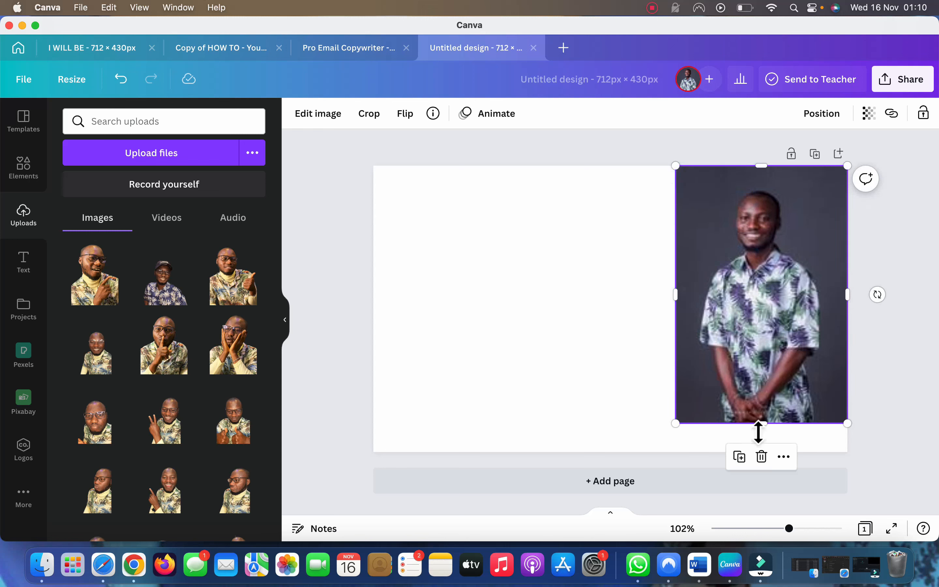
left_click_drag(682, 430, 614, 585)
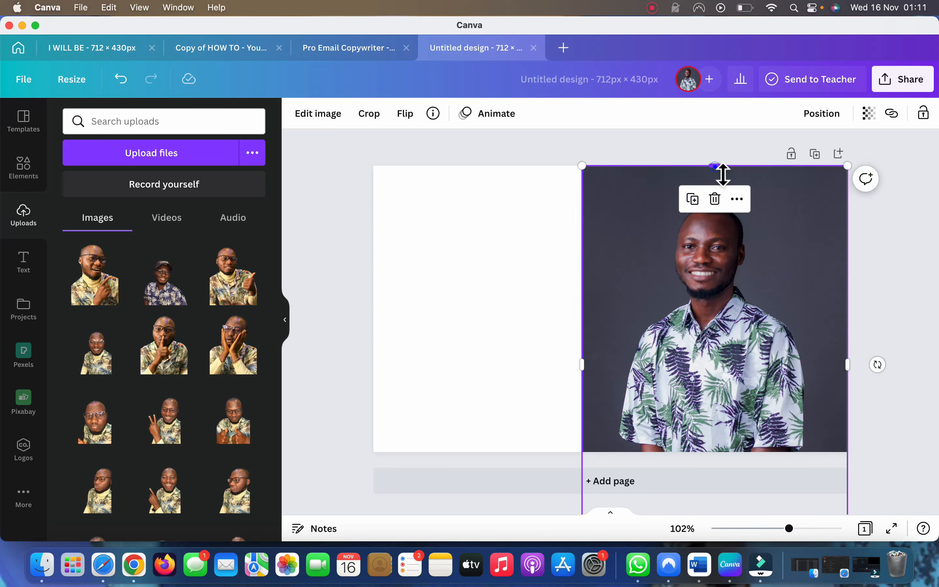
left_click_drag(715, 166, 717, 197)
left_click_drag(735, 248, 779, 254)
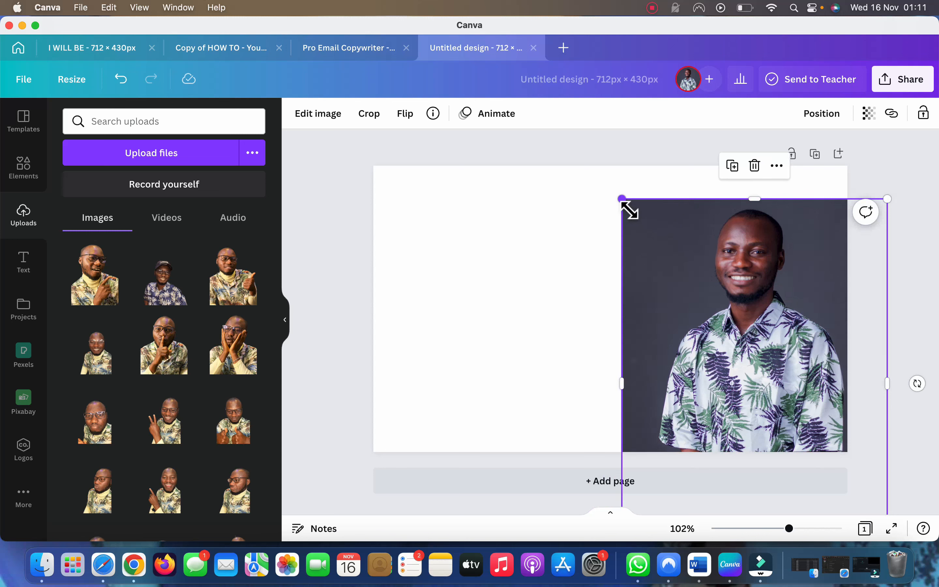
left_click_drag(629, 210, 605, 175)
left_click(330, 246)
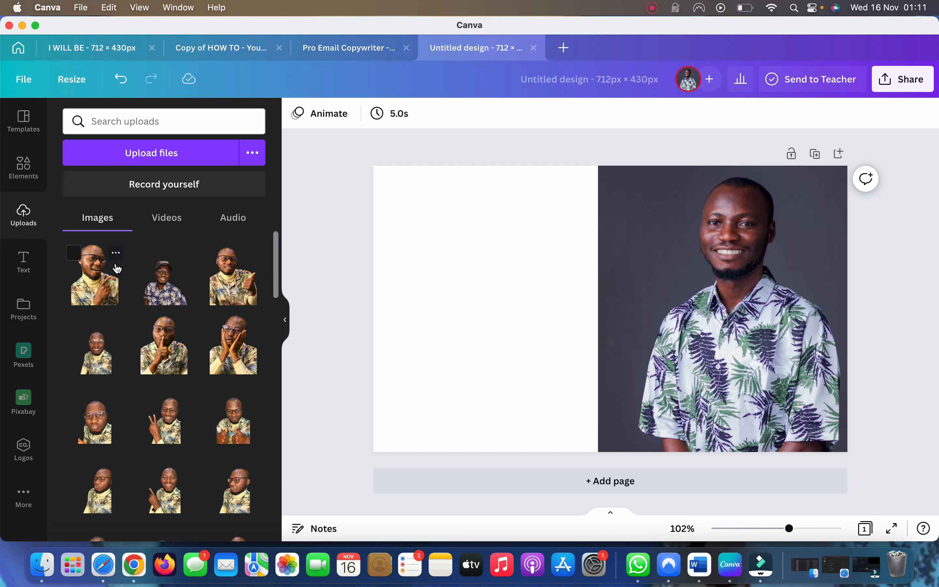
- Add a square shape and stretch it to cover the blank area of the page beside the portrait
left_click(22, 168)
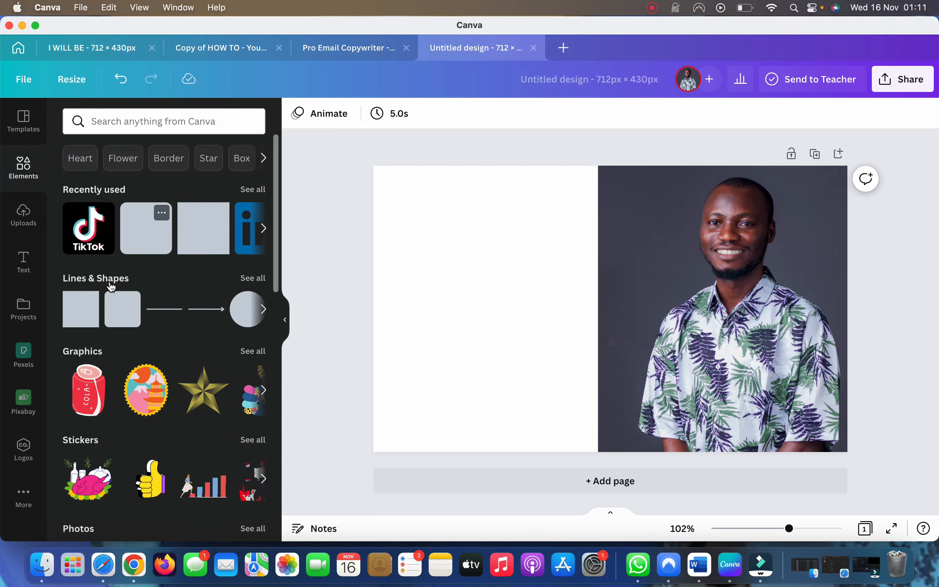
left_click(78, 316)
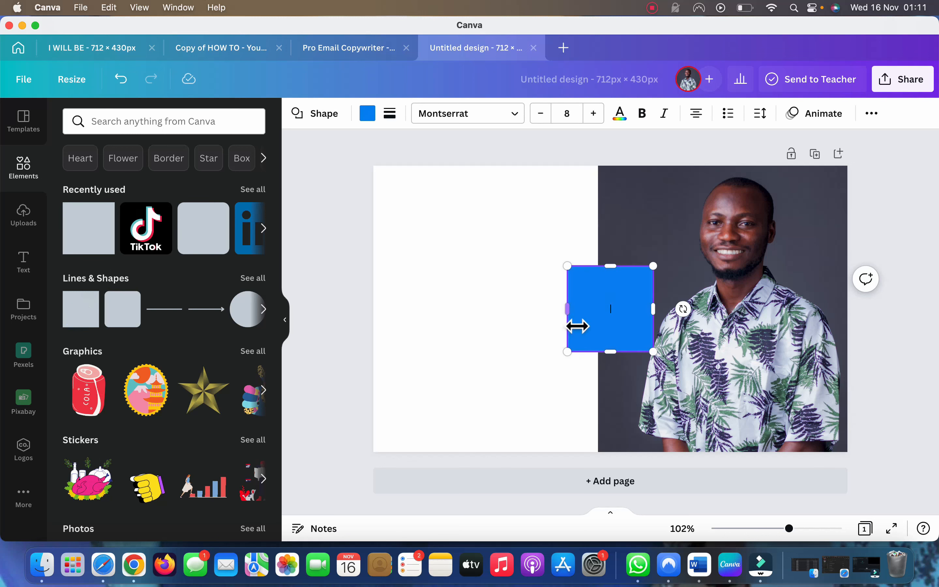
left_click_drag(569, 316, 376, 329)
left_click_drag(662, 316, 600, 316)
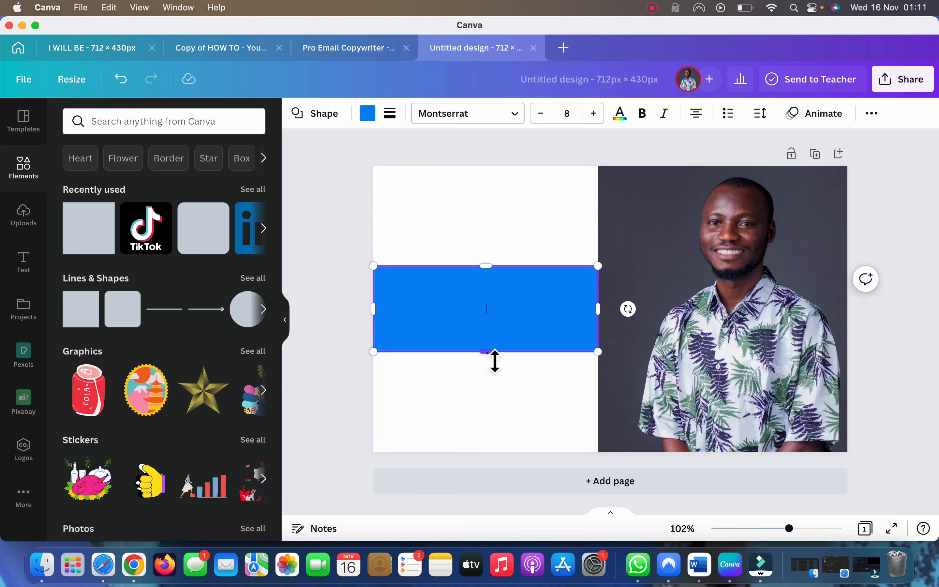
left_click_drag(495, 359, 507, 461)
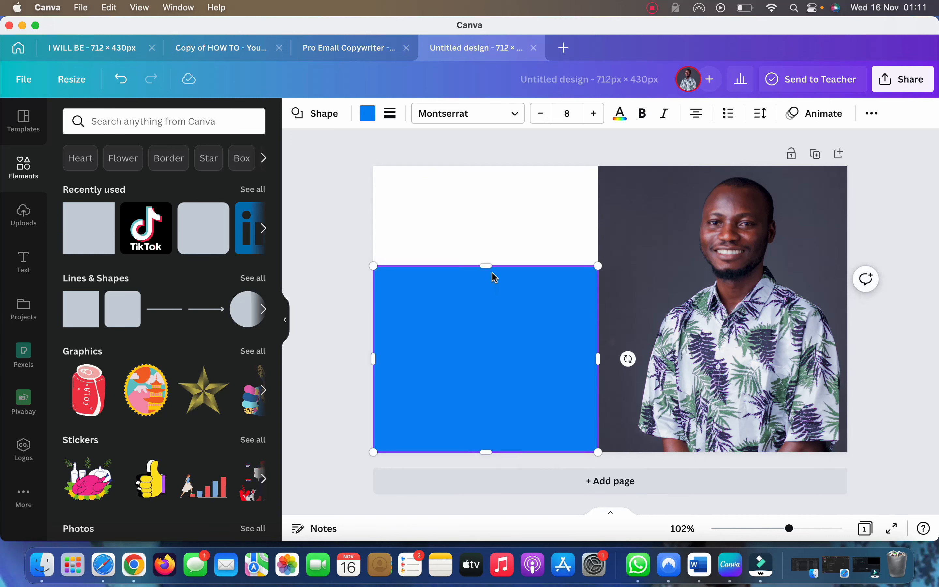
left_click_drag(494, 268, 495, 174)
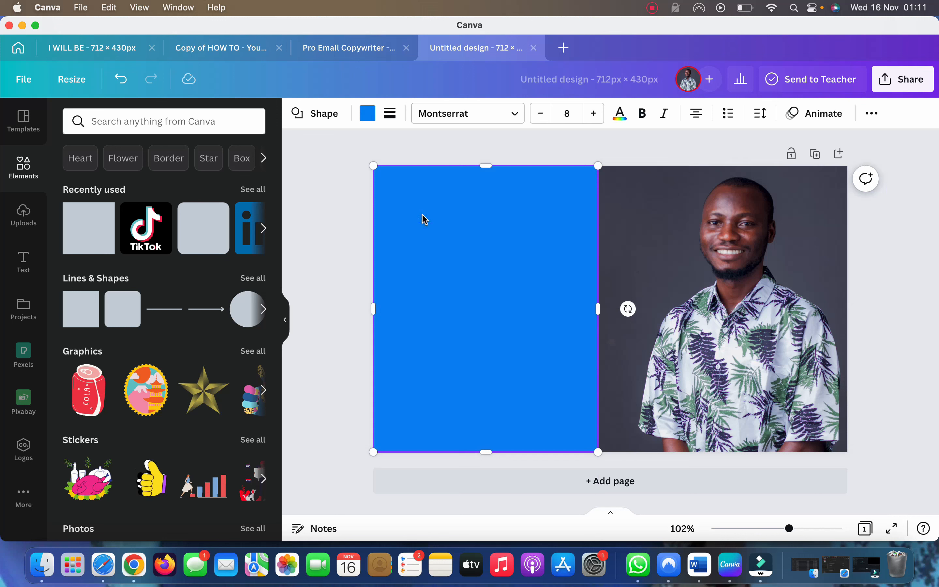
- Switch to the browser and examine competitors' gig images in the Fiverr search results for YouTube description
left_click(135, 570)
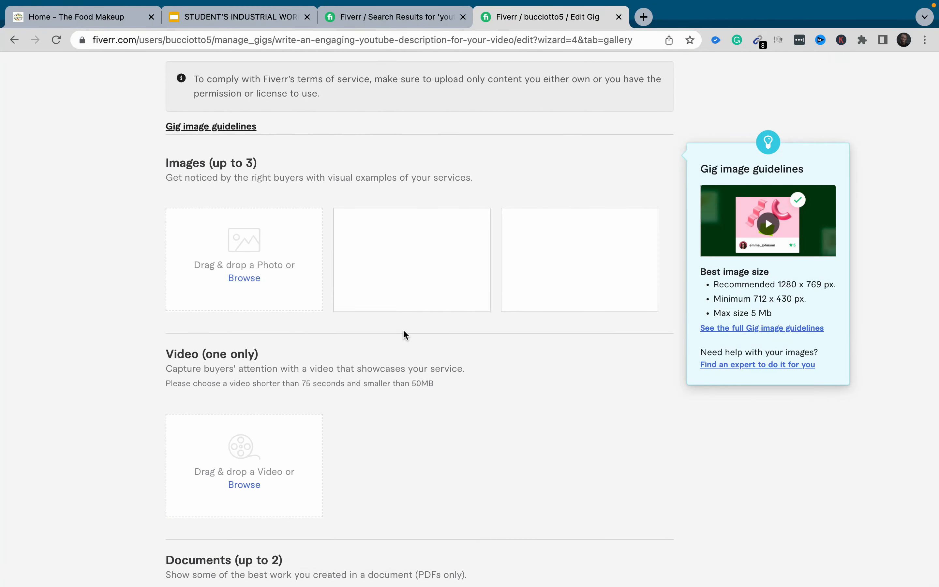
left_click(399, 19)
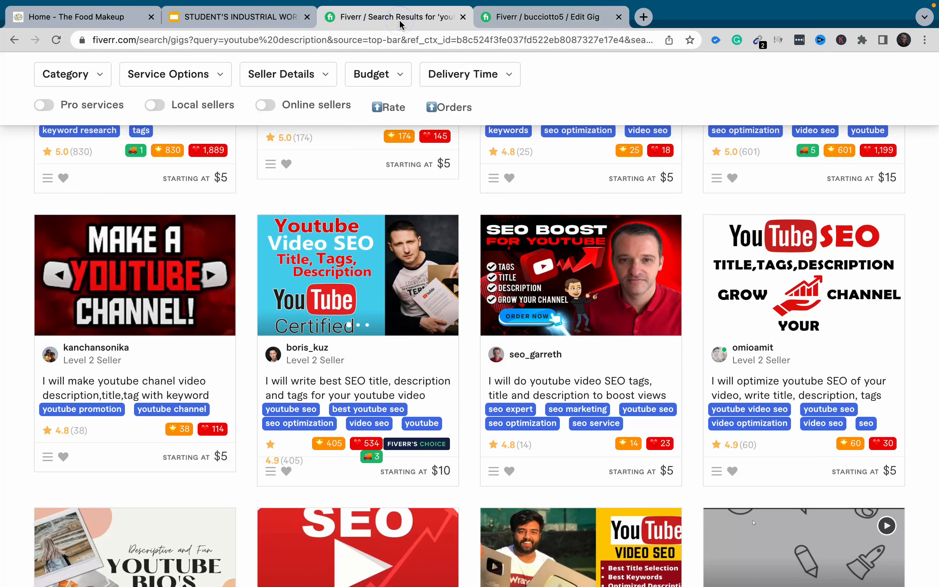
scroll(432, 247, "up", 2)
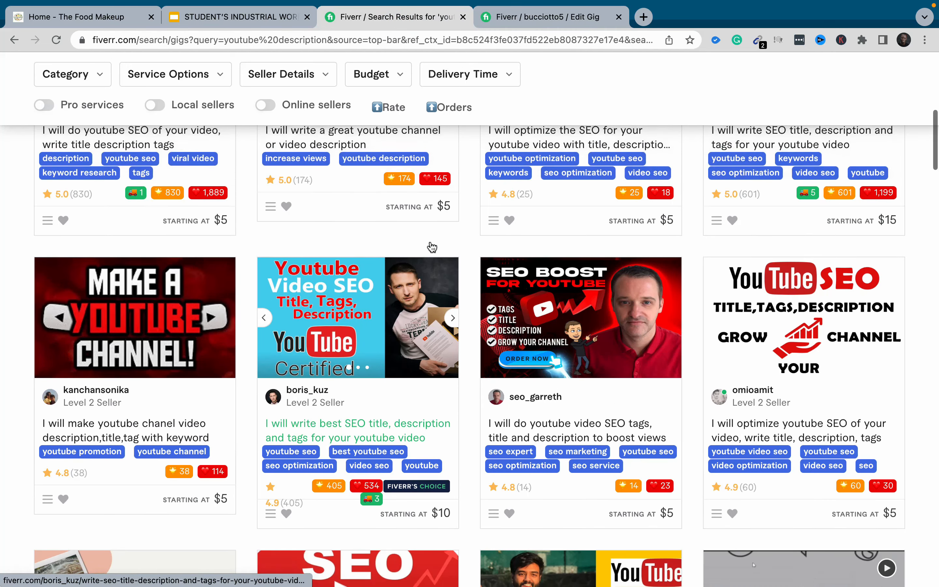
scroll(432, 246, "up", 5)
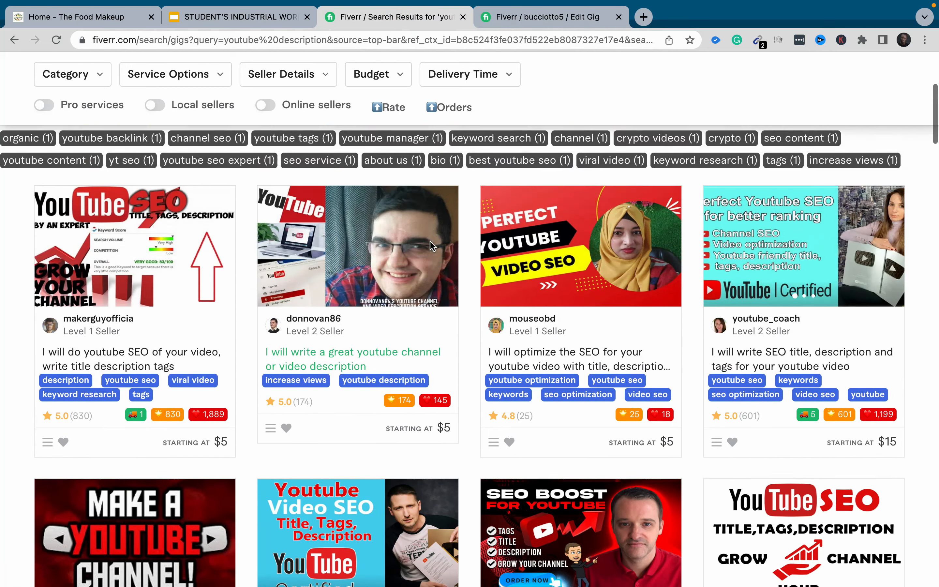
scroll(430, 241, "down", 5)
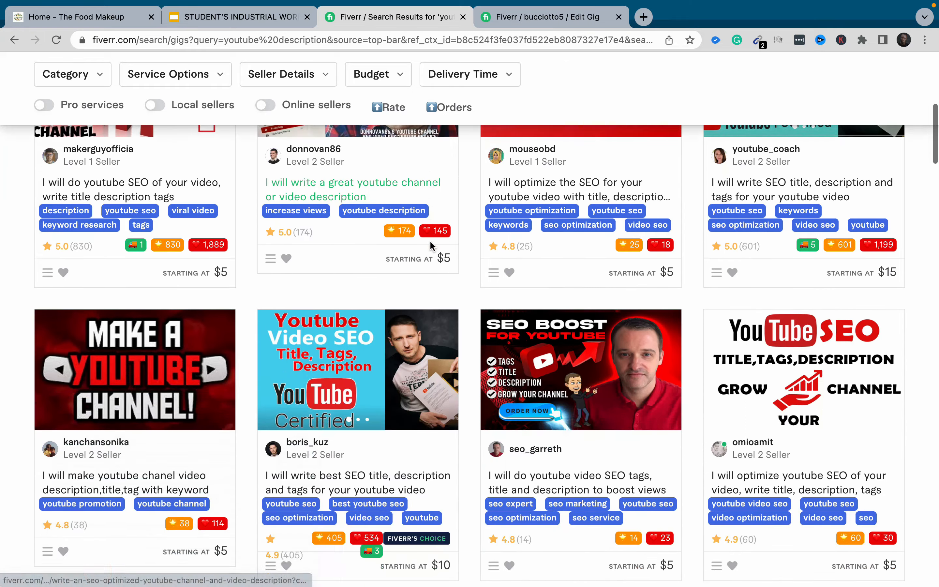
scroll(430, 244, "down", 7)
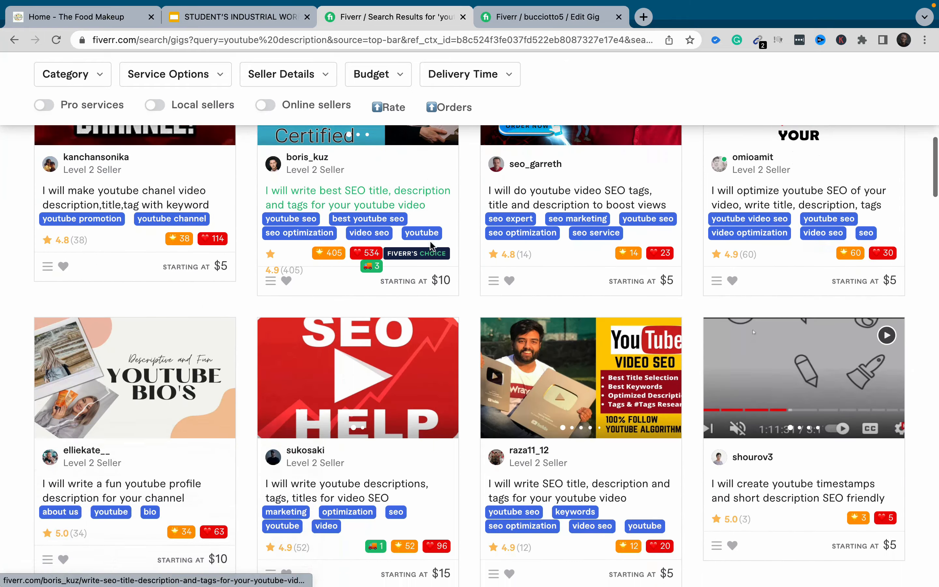
scroll(431, 245, "down", 10)
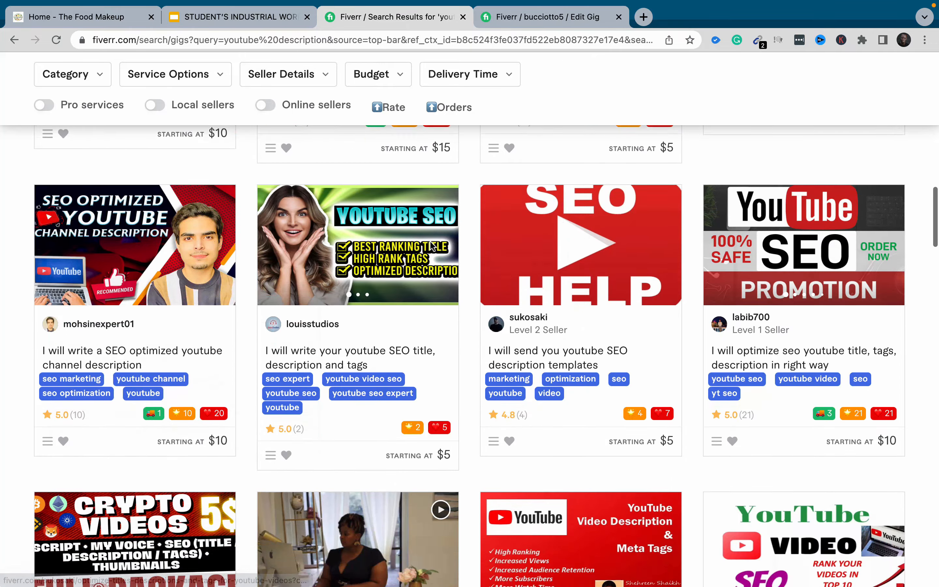
scroll(431, 245, "down", 10)
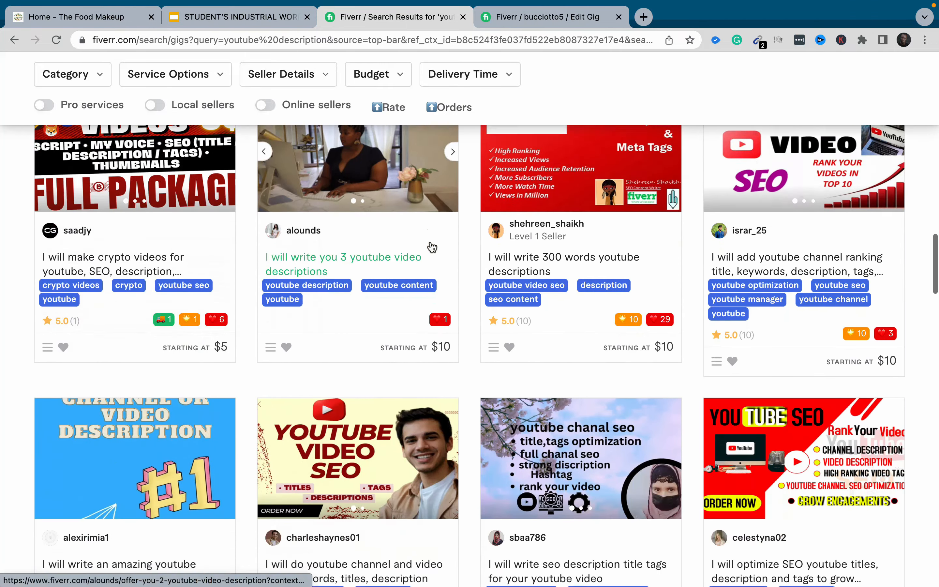
scroll(431, 247, "down", 5)
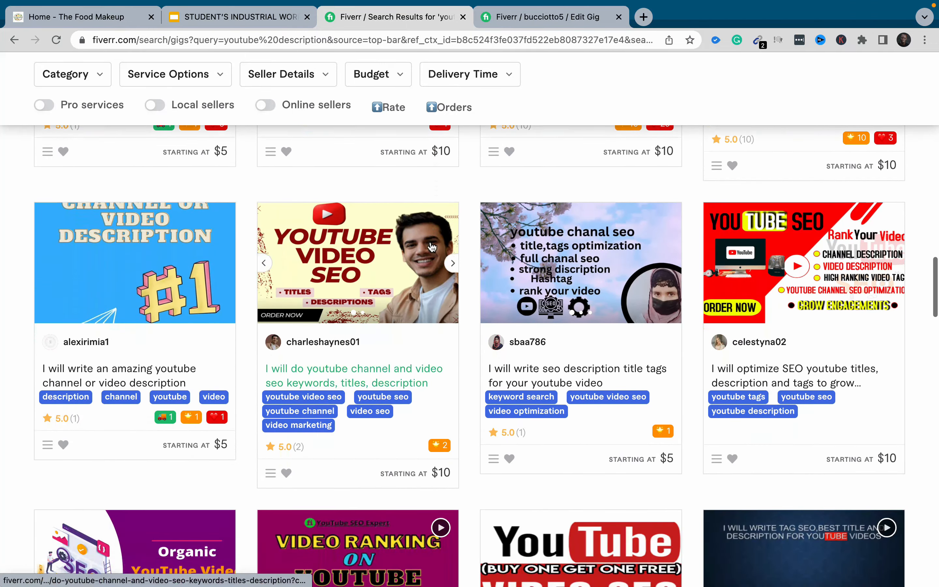
scroll(431, 247, "up", 20)
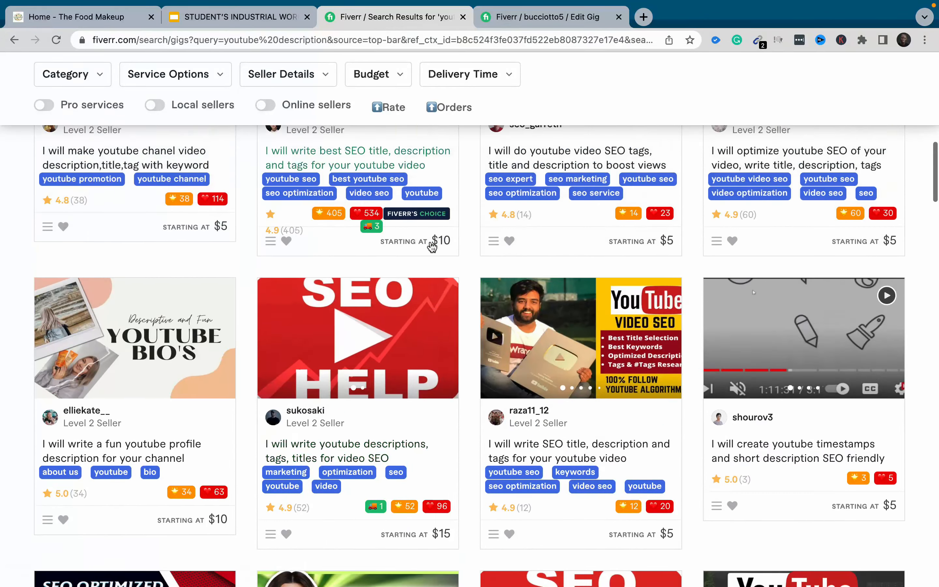
scroll(431, 245, "up", 7)
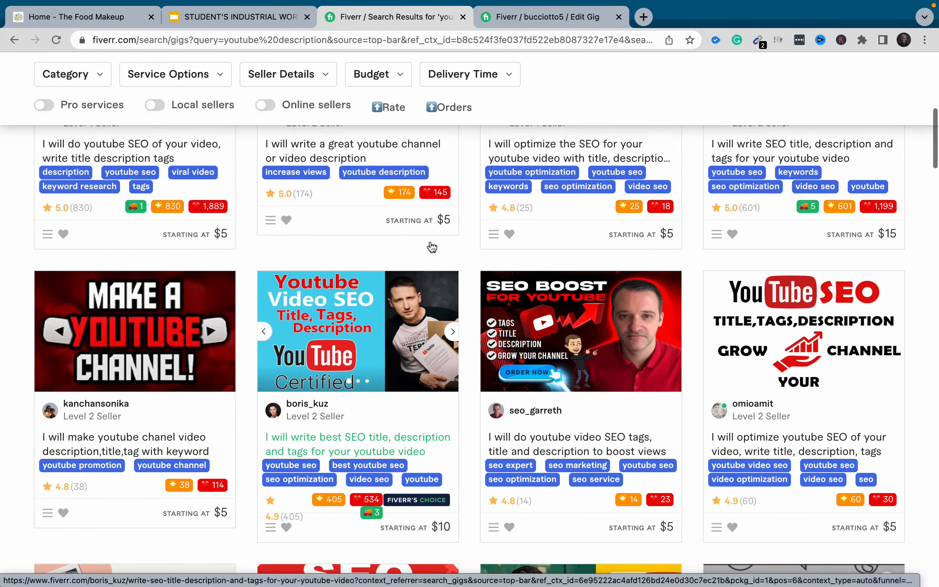
scroll(432, 247, "up", 2)
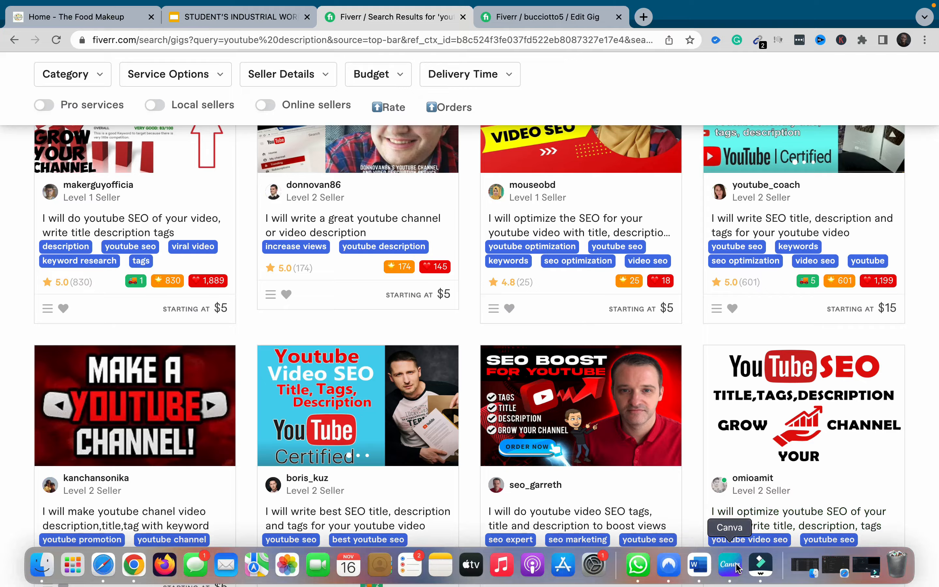
- Switch back to Canva and recolour the rectangle, trying orange, red, pink and purple before applying the dark navy from the brand palette
left_click(729, 563)
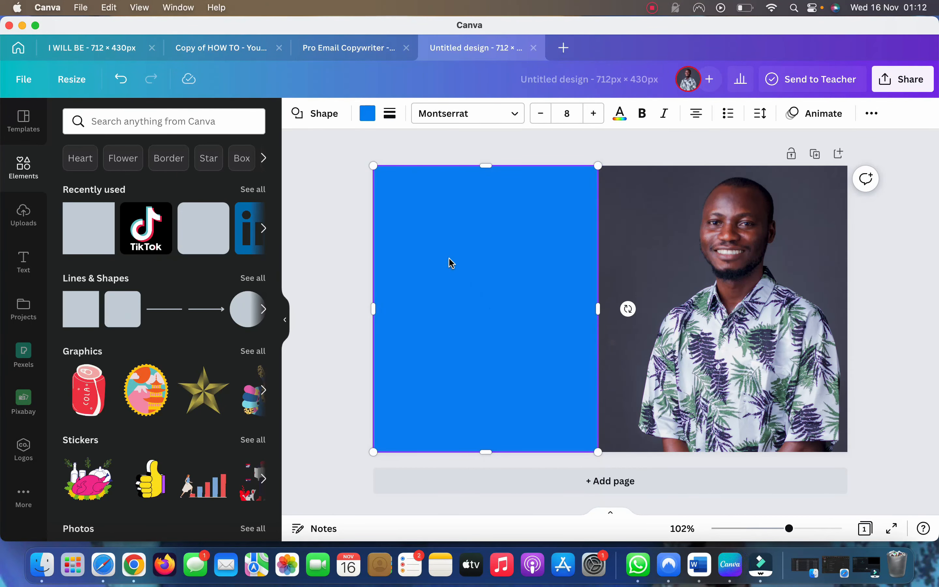
left_click(367, 114)
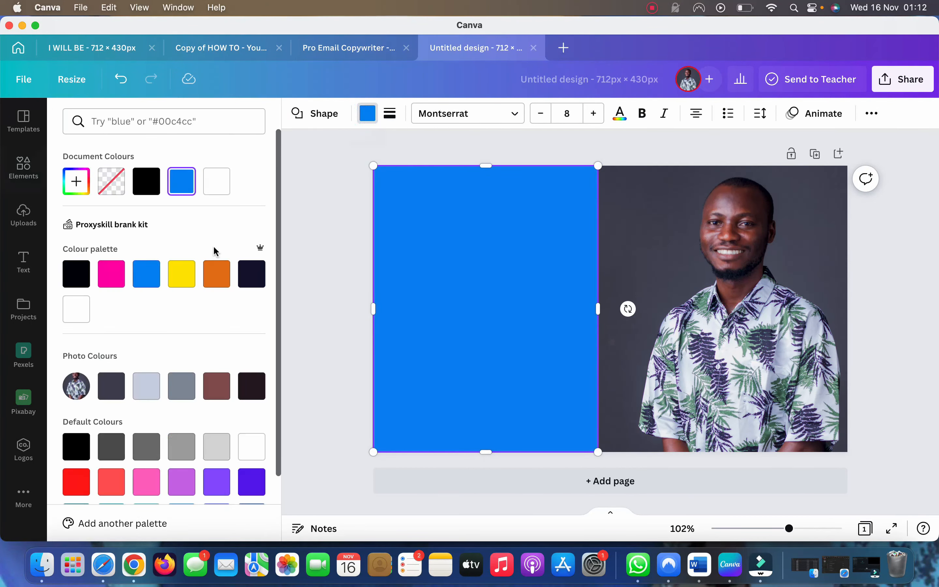
left_click(222, 283)
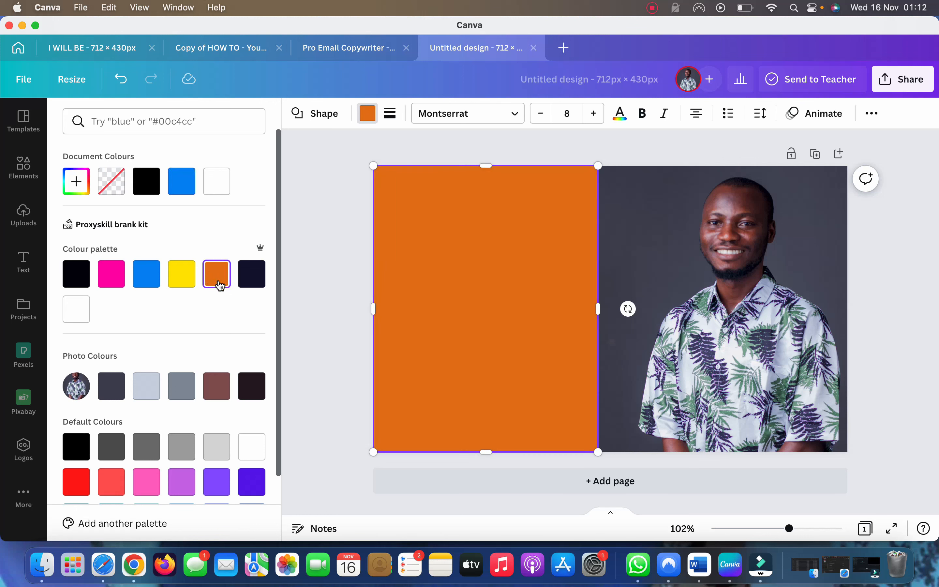
left_click(79, 487)
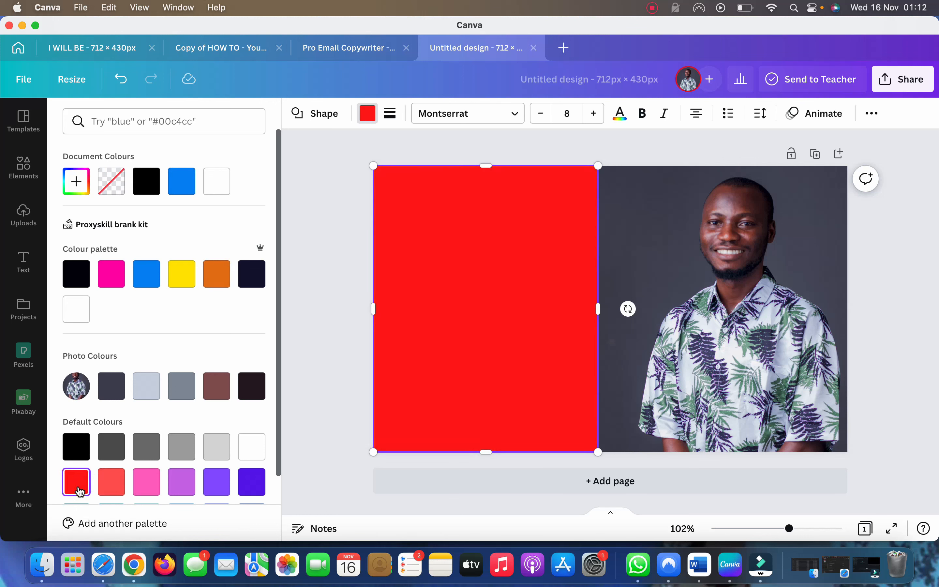
left_click(151, 488)
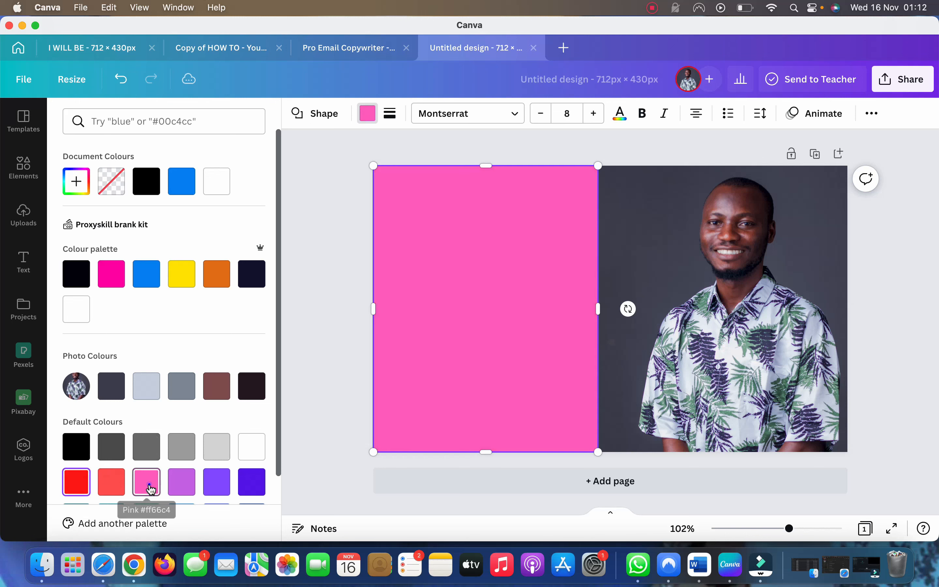
left_click(186, 485)
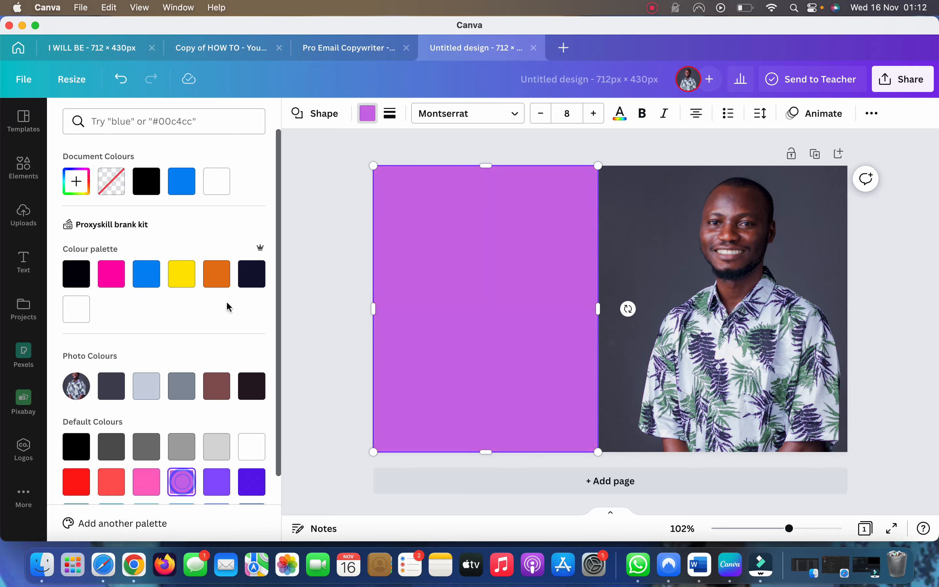
left_click(248, 280)
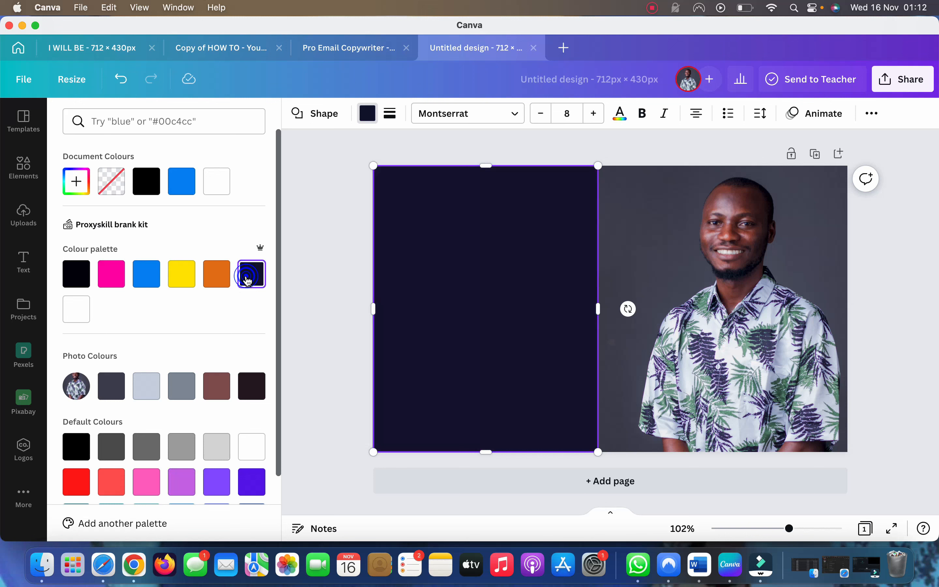
left_click(361, 263)
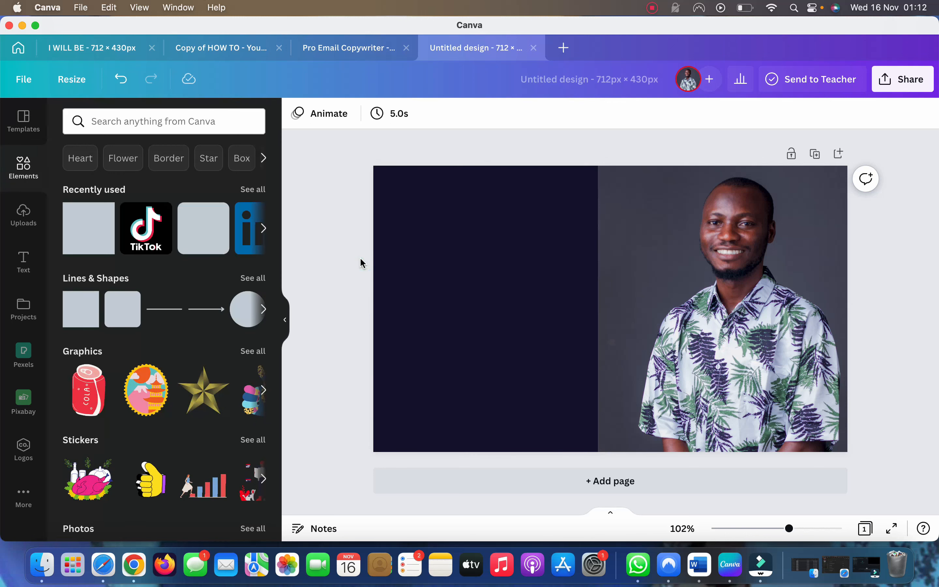
- Add a heading reading "youtube" to the page and set its font to Montserrat
left_click(23, 263)
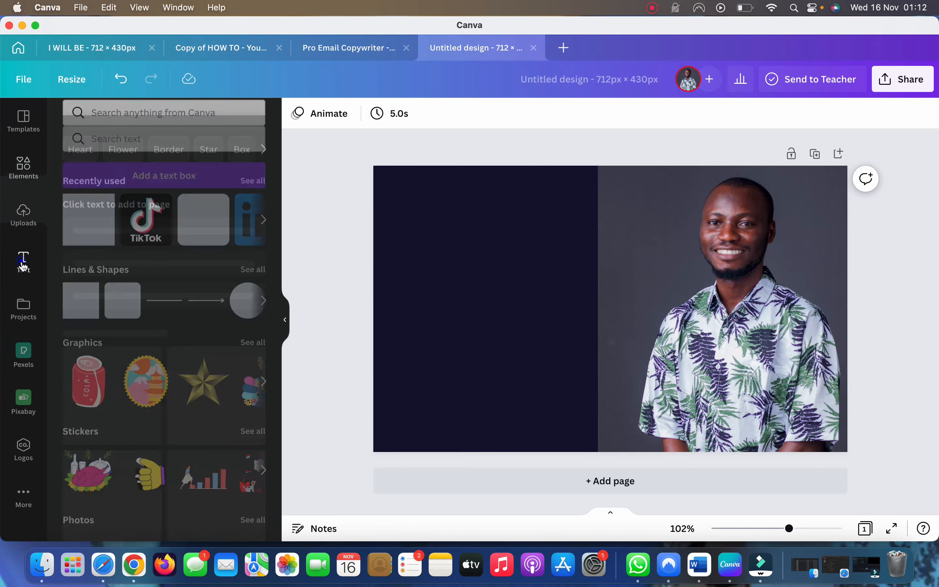
left_click(153, 227)
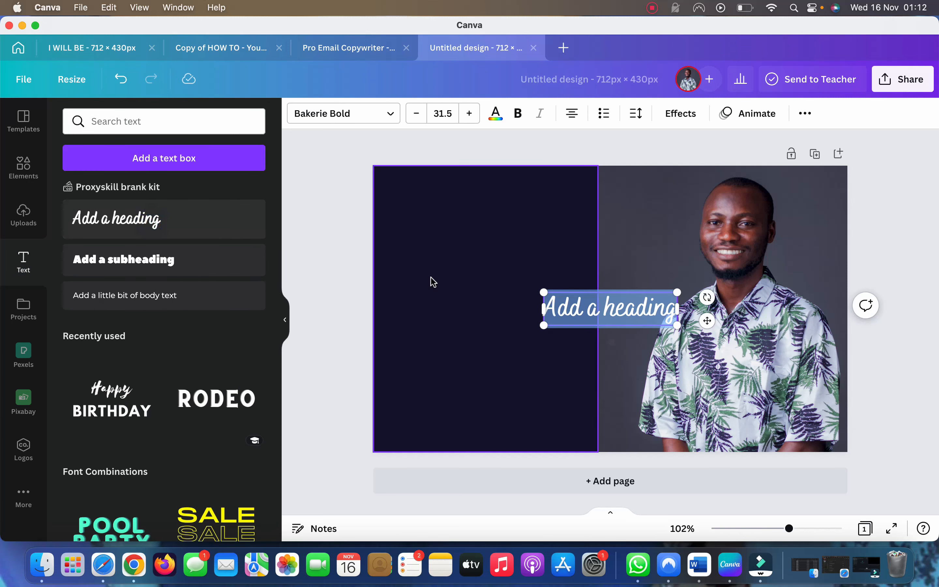
type("youtube")
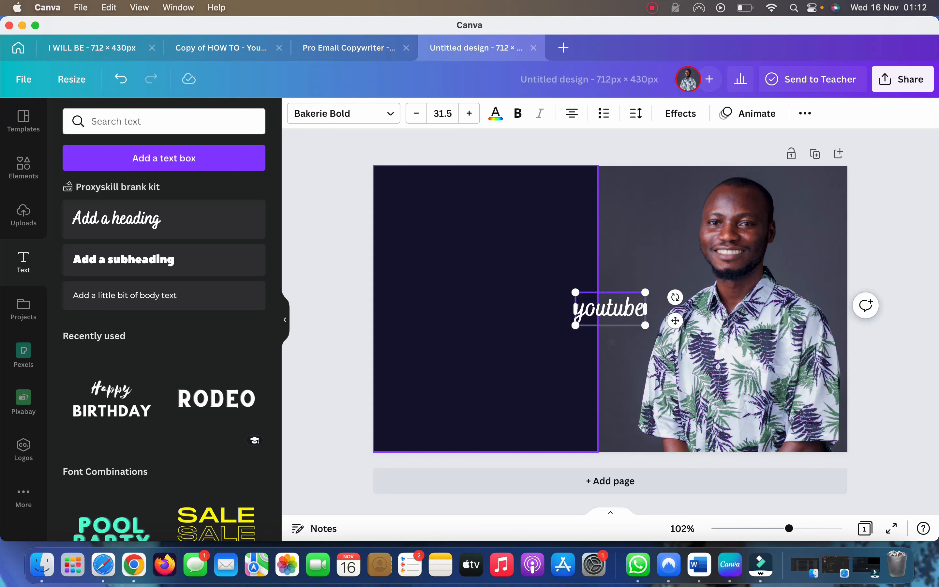
key("super+a")
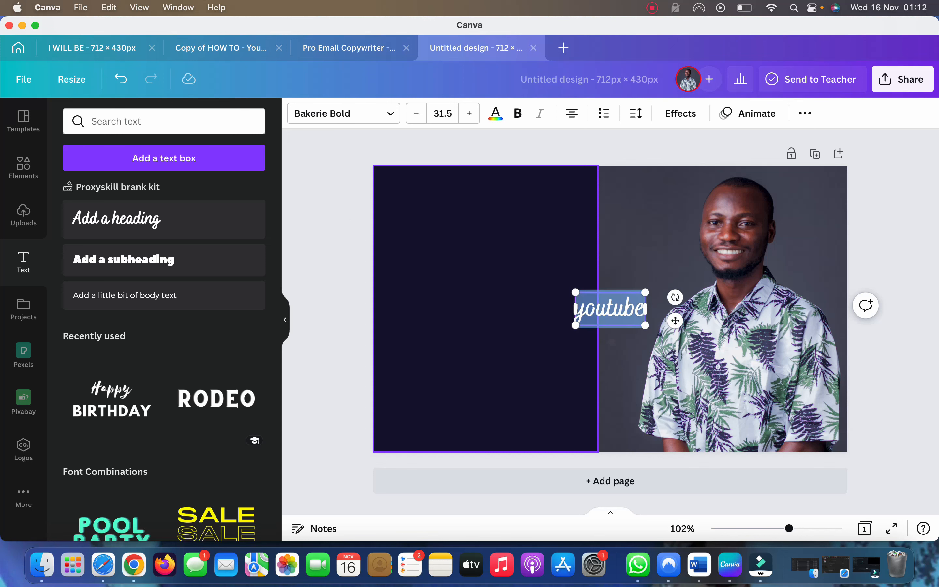
left_click(382, 116)
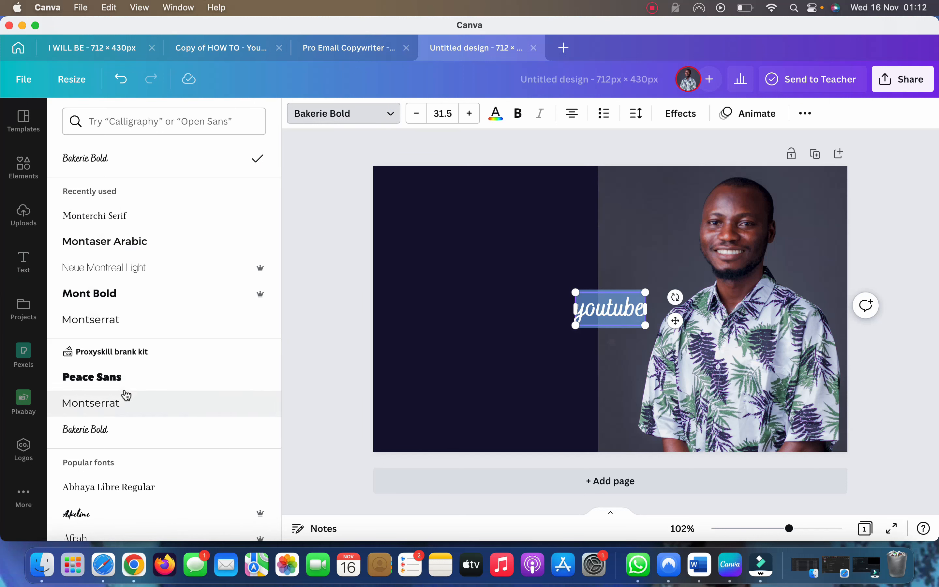
left_click(126, 403)
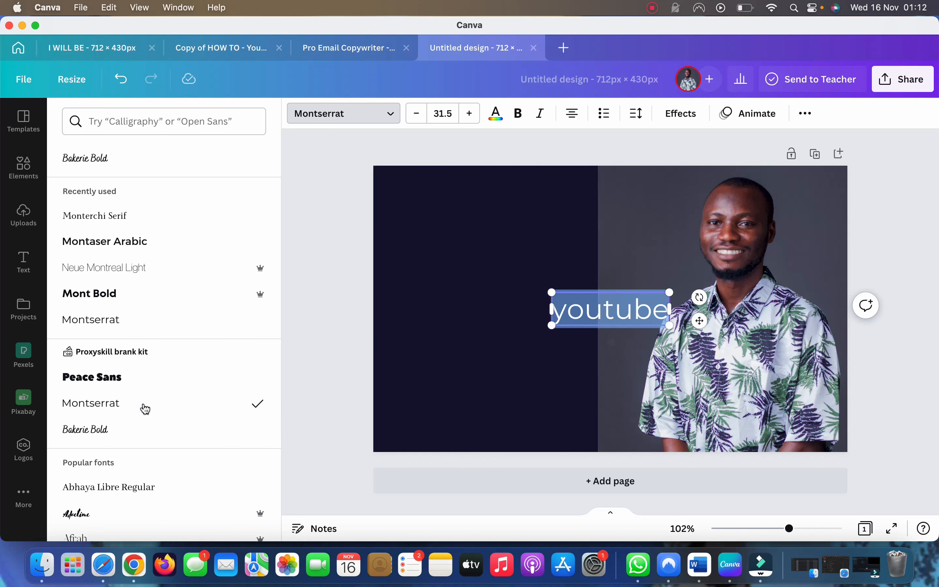
- Look through the popular fonts for an alternative typeface for the heading
scroll(142, 409, "down", 6)
scroll(143, 413, "down", 7)
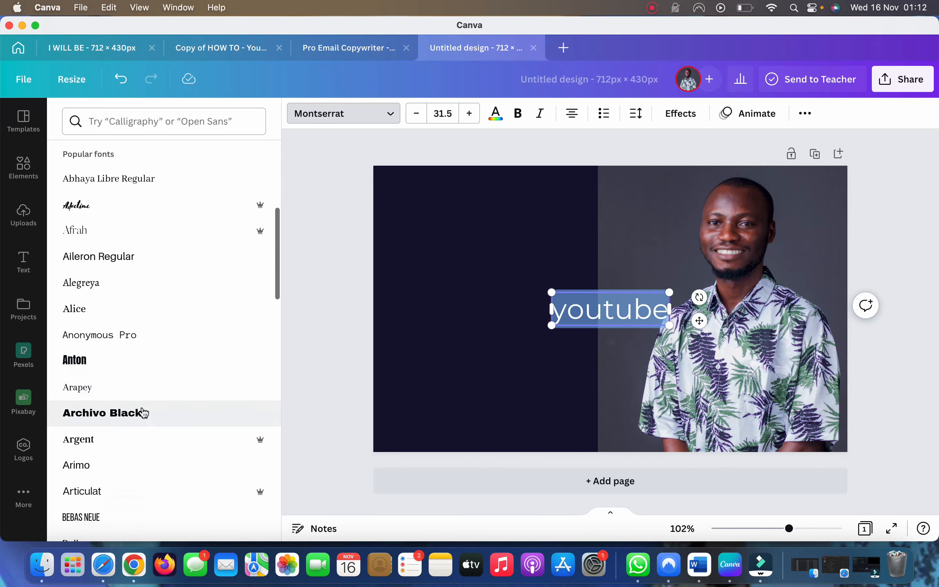
scroll(143, 412, "down", 6)
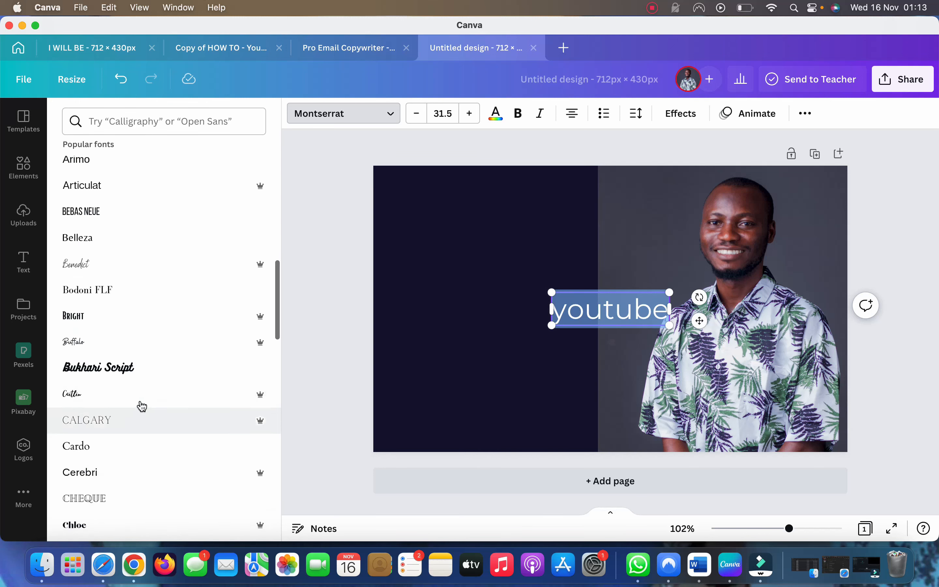
scroll(134, 433, "down", 6)
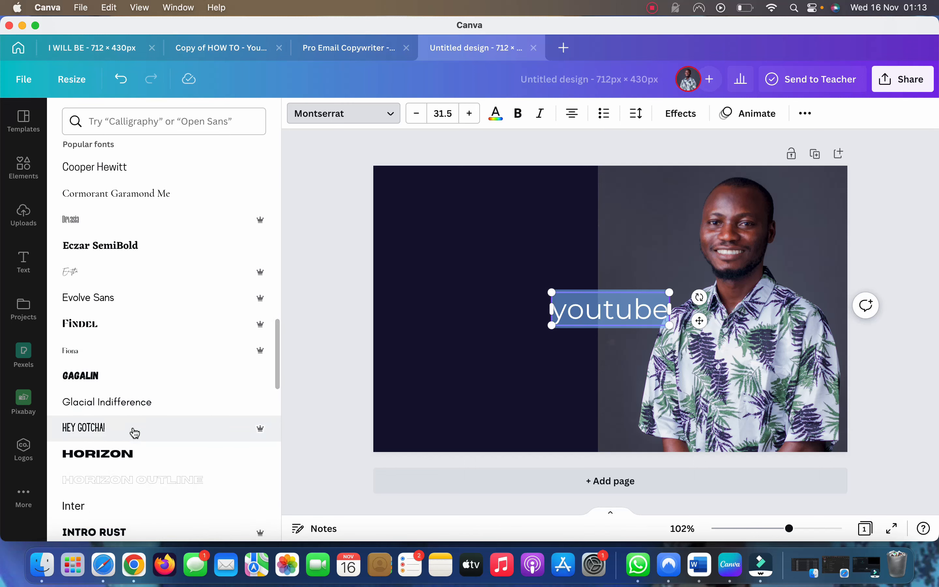
scroll(135, 432, "down", 6)
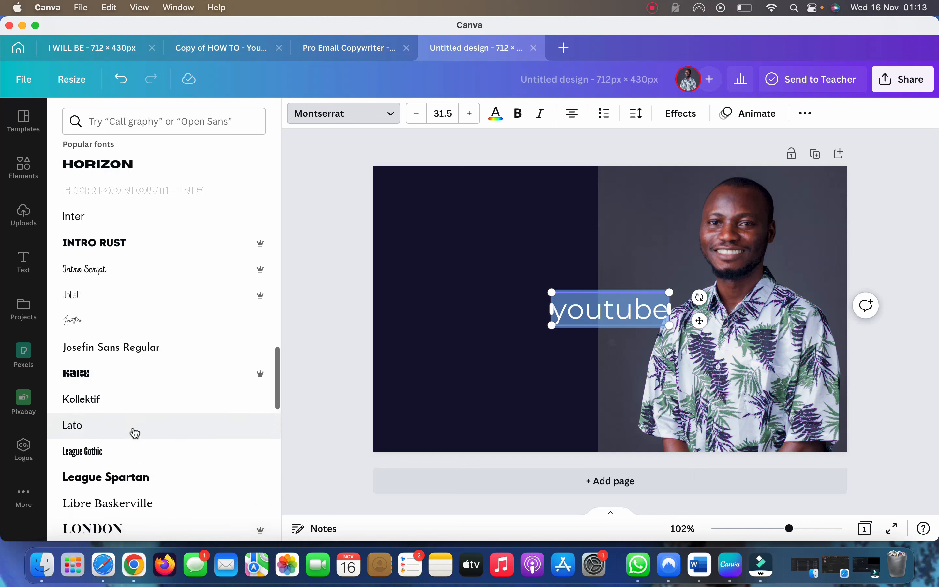
scroll(135, 432, "down", 4)
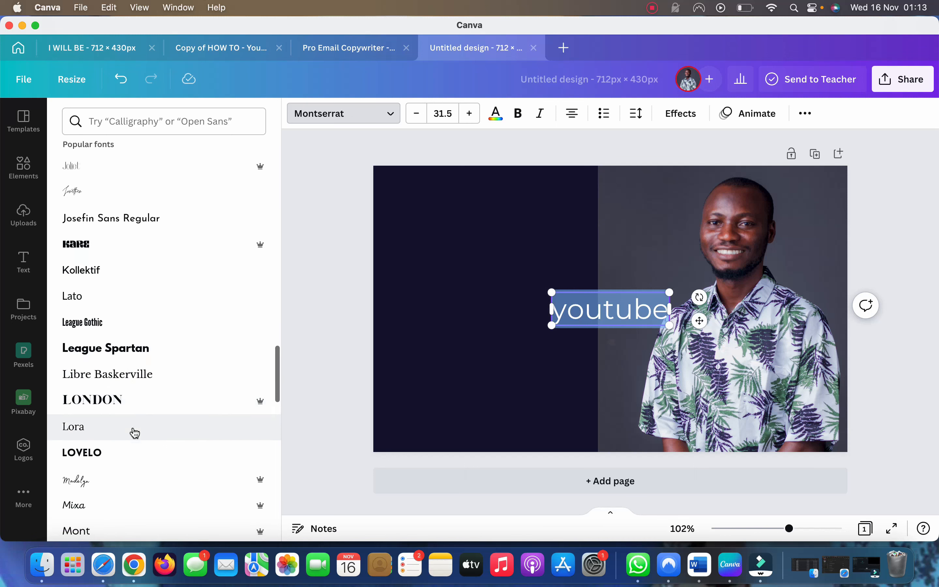
scroll(134, 433, "down", 4)
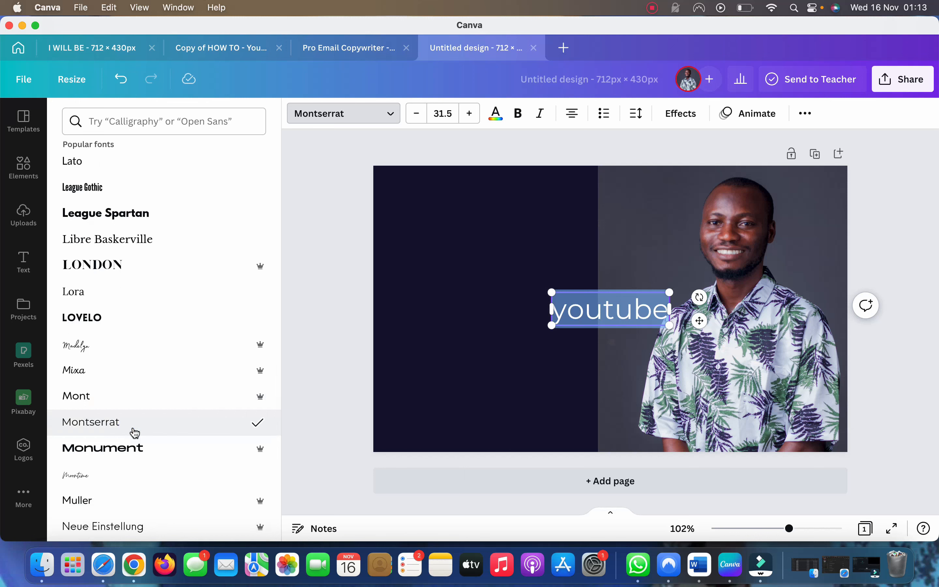
- Move the youtube heading onto the middle of the dark navy rectangle
left_click(412, 353)
left_click(580, 315)
left_click_drag(580, 316, 455, 279)
- Replace the heading's text with "YOUTUBE" in capital letters and deselect it
double_click(451, 274)
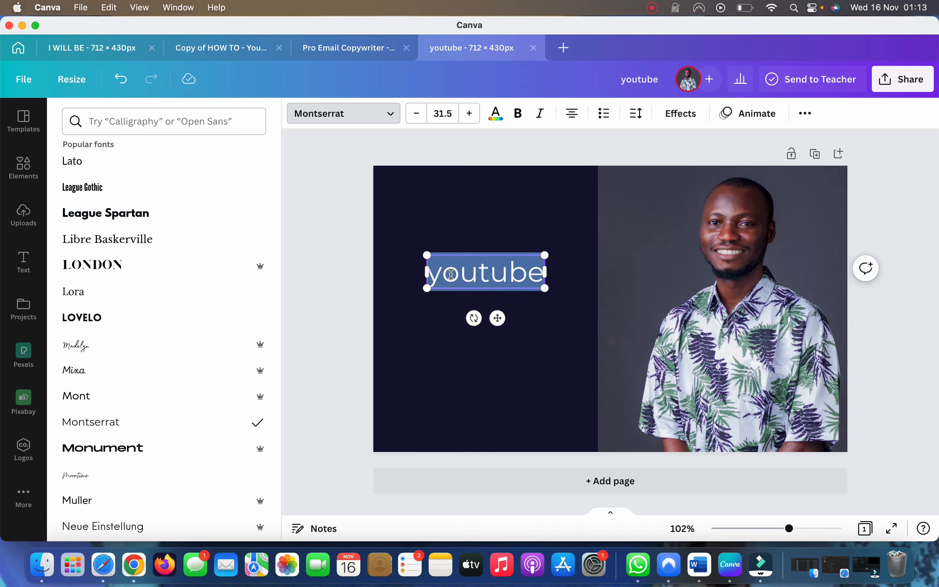
type("TUBE")
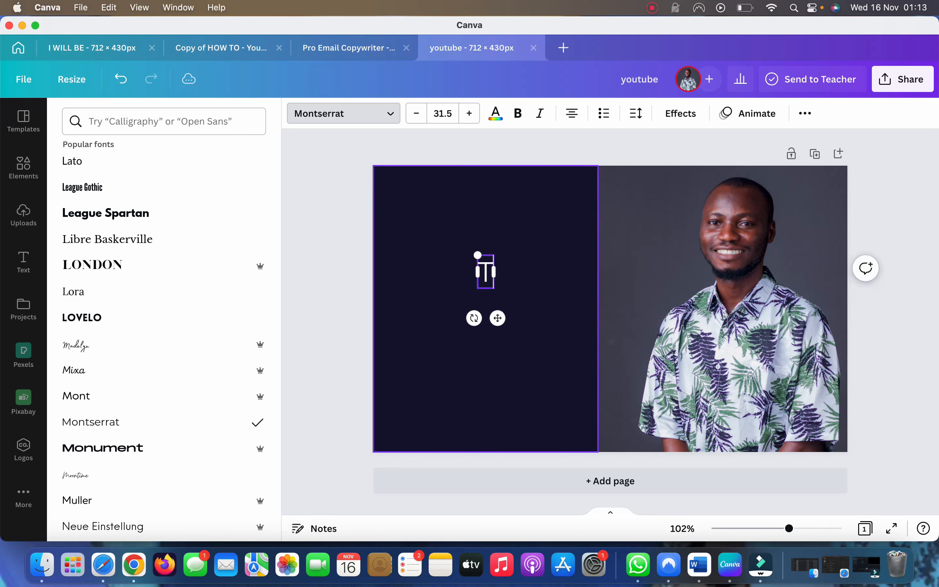
key("BackSpace")
key("BackSpace")
key("BackSpace")
key("BackSpace")
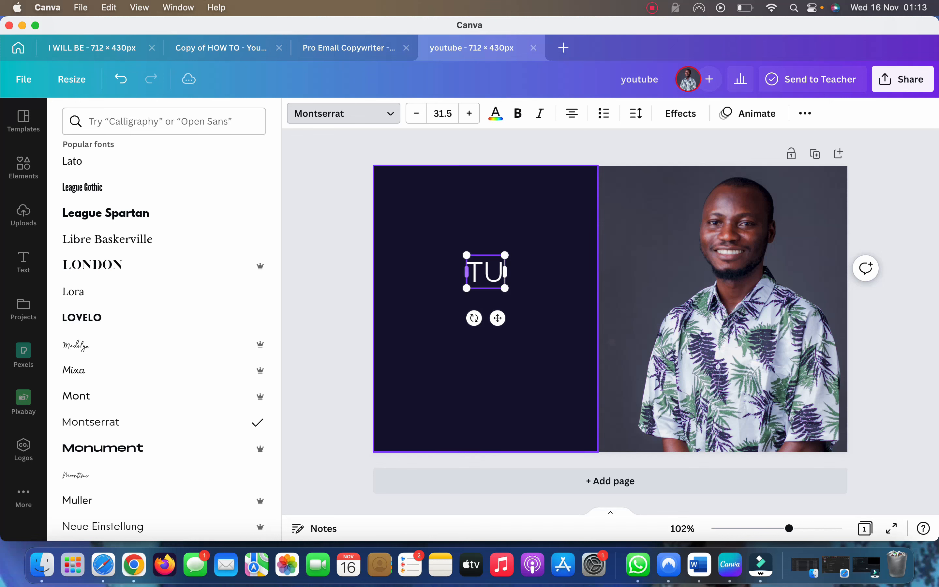
type("YOUTUBE")
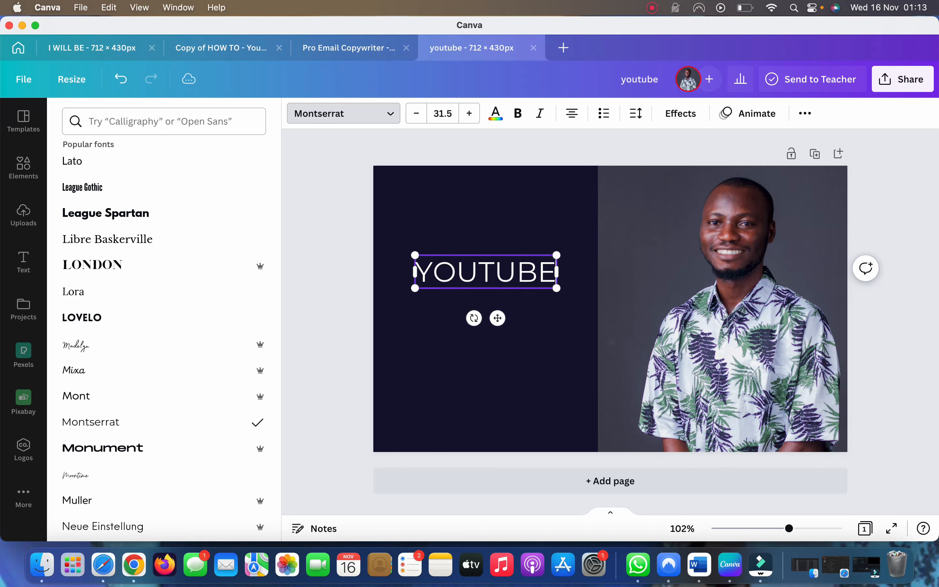
left_click(358, 322)
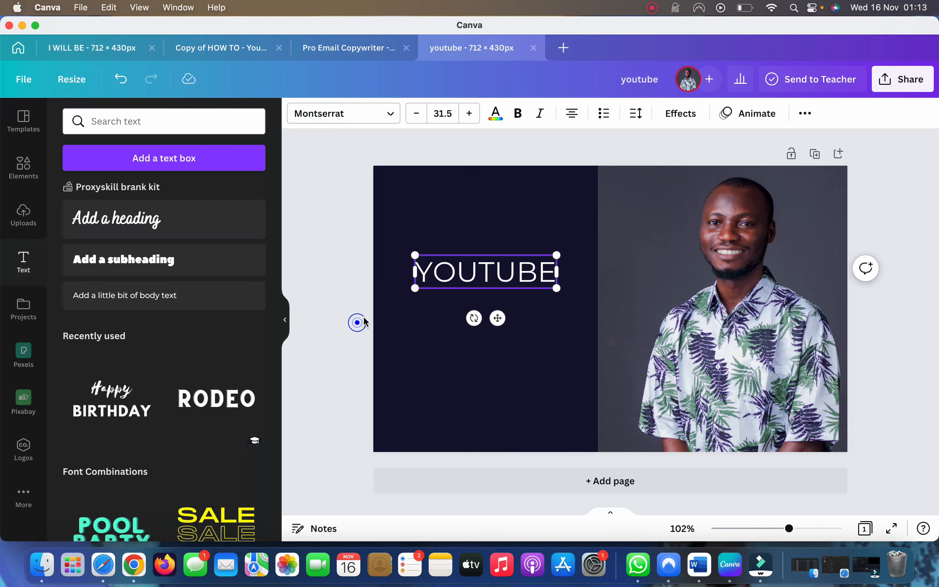
left_click(362, 299)
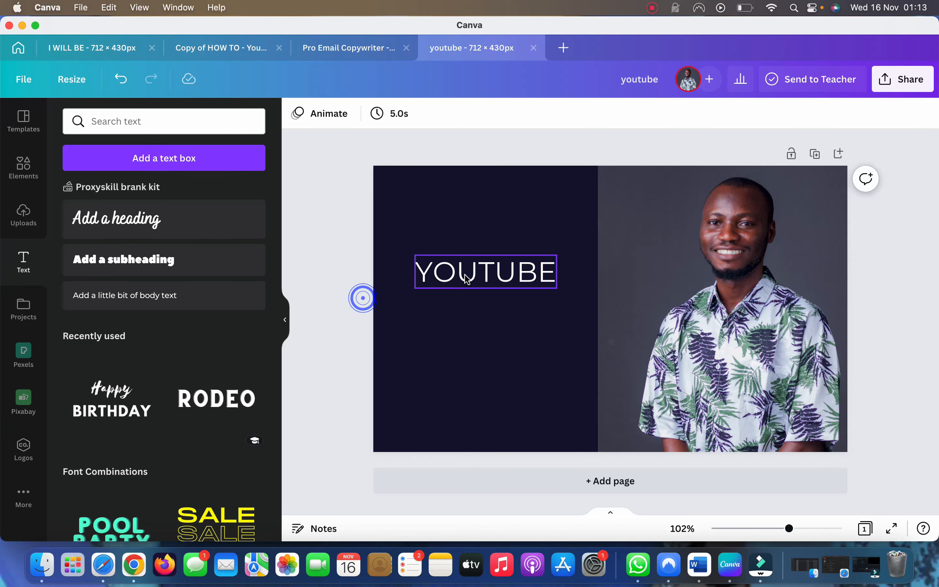
- Move the YOUTUBE heading higher on the navy rectangle and place a duplicate directly beneath it reading "DESCRIPTION"
left_click(465, 273)
left_click_drag(465, 273, 466, 231)
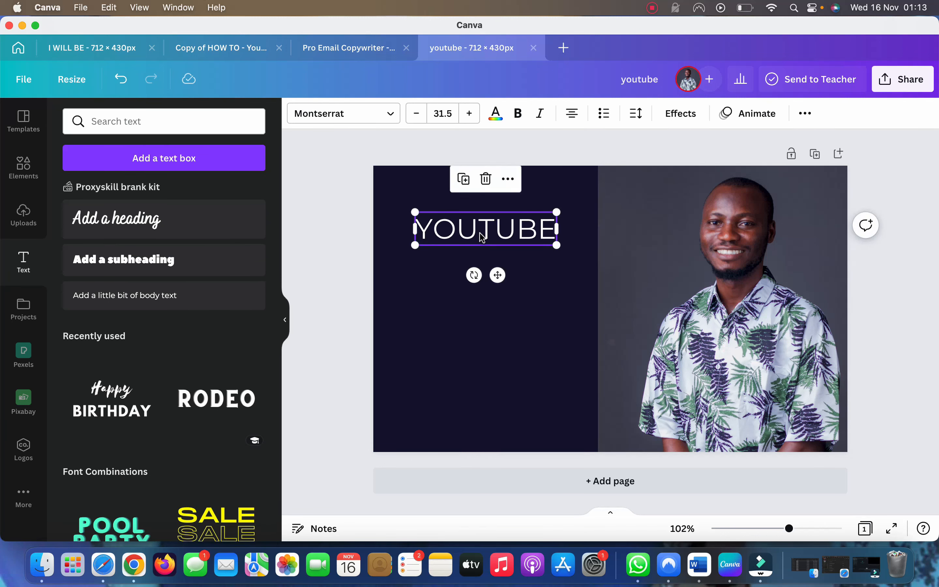
key("super+d")
left_click_drag(495, 248, 488, 274)
left_click(485, 270)
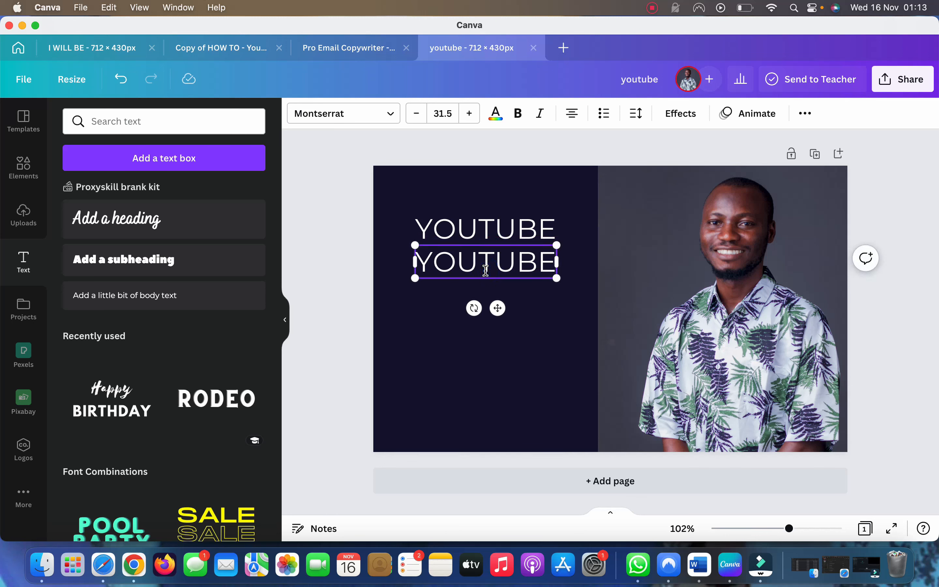
double_click(485, 271)
type("DESCR")
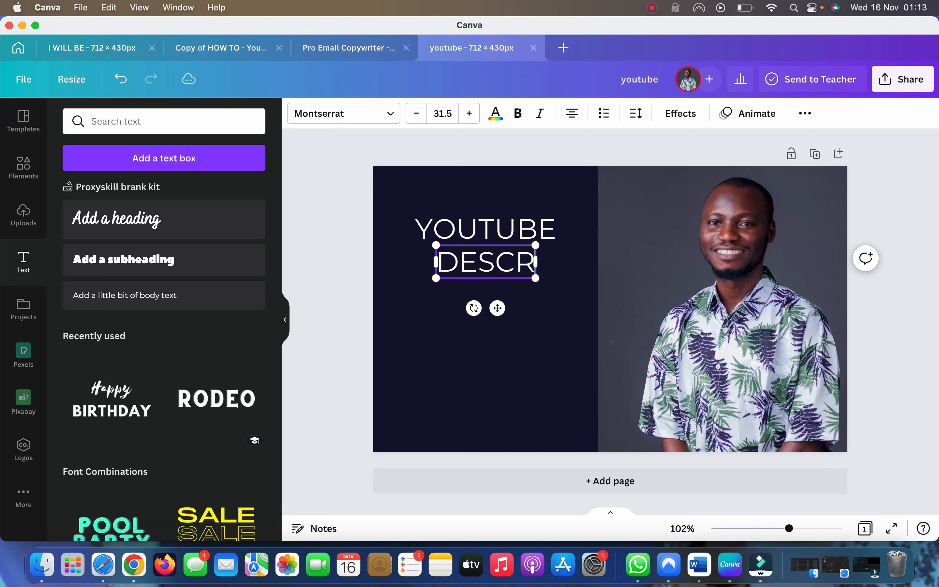
type("IP")
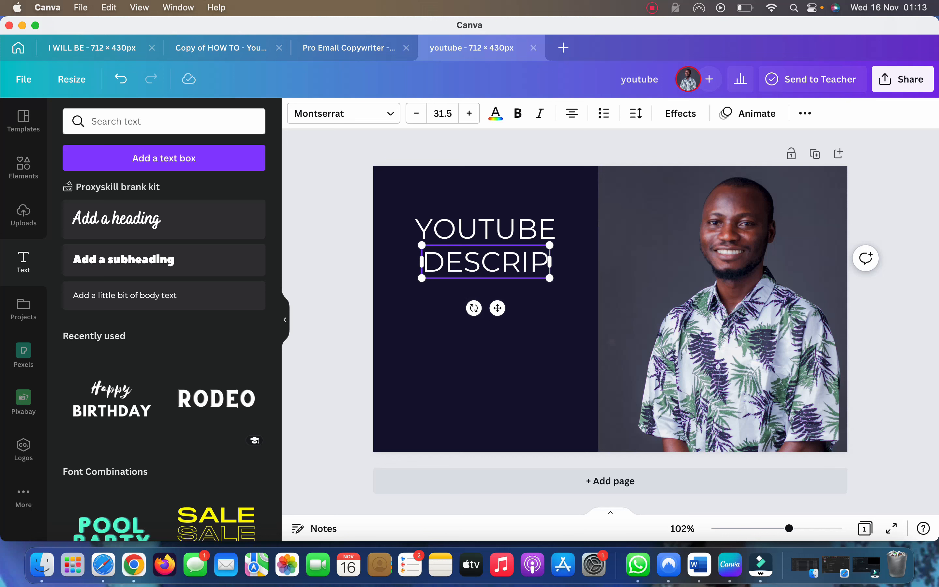
type("TION")
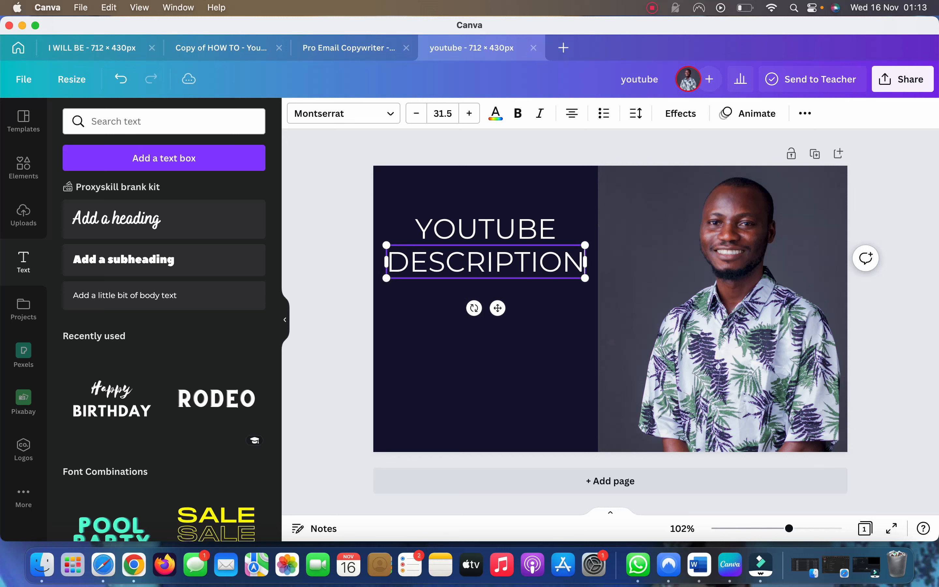
left_click(346, 304)
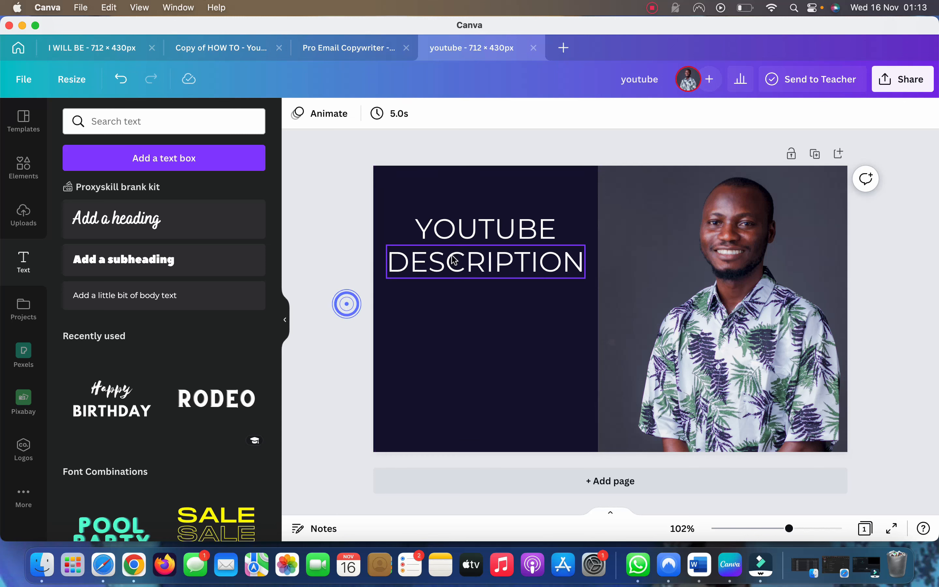
- Lower the DESCRIPTION line to open a gap and fill it with another copy of the heading reading "VIDEO"
left_click(473, 257)
left_click_drag(478, 266, 478, 310)
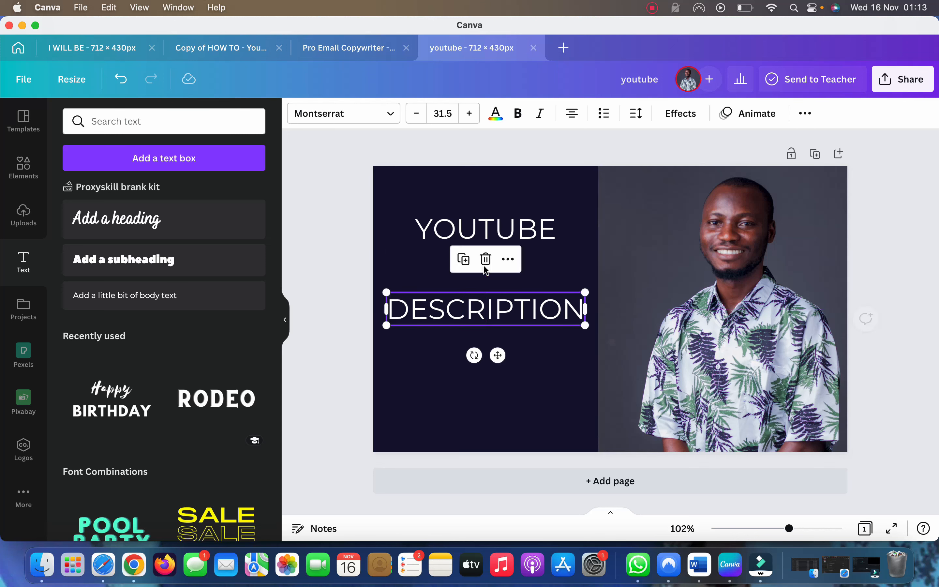
left_click(361, 249)
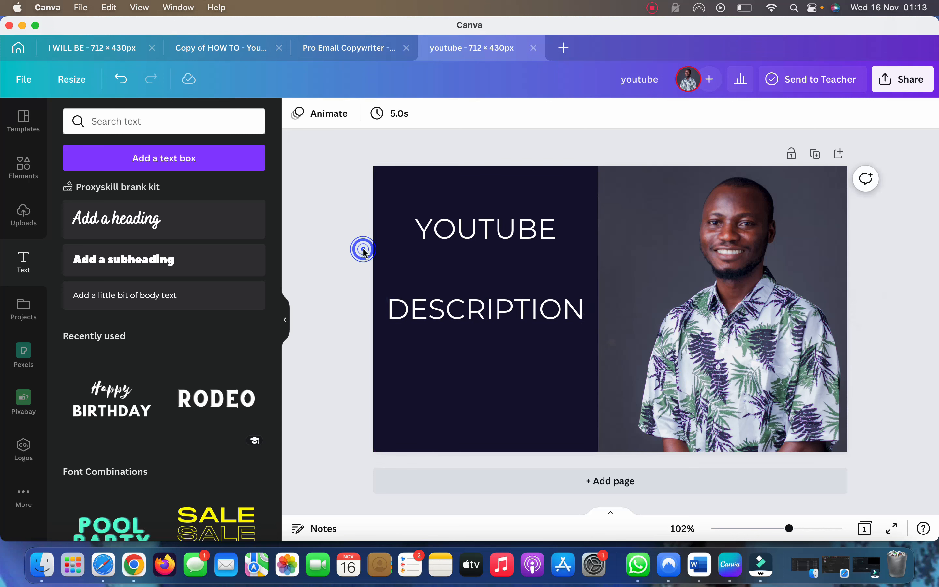
key("super+v")
left_click_drag(487, 250, 480, 273)
double_click(479, 267)
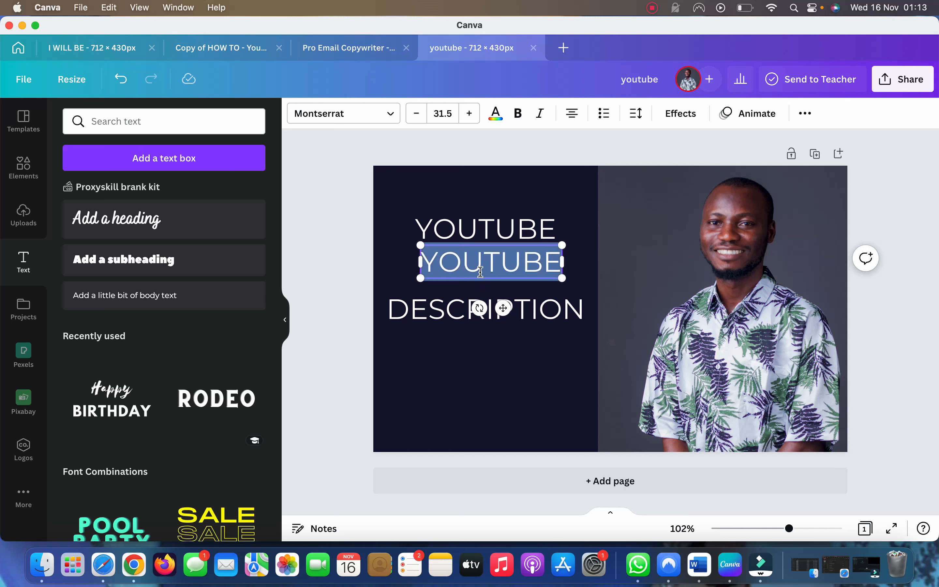
type("VIDEO")
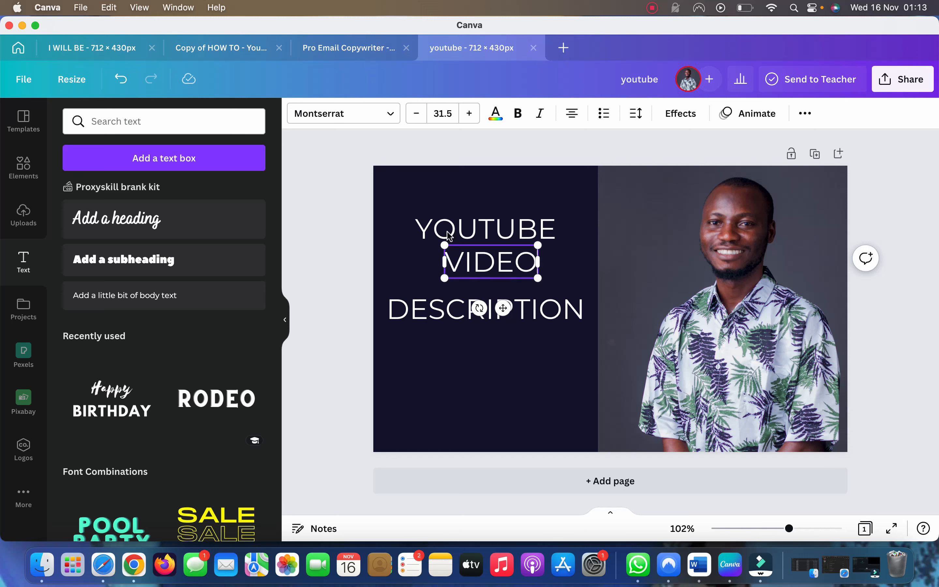
left_click(363, 268)
- Align the VIDEO and YOUTUBE lines with the left edge of DESCRIPTION and even out the spacing between the three lines
left_click(457, 267)
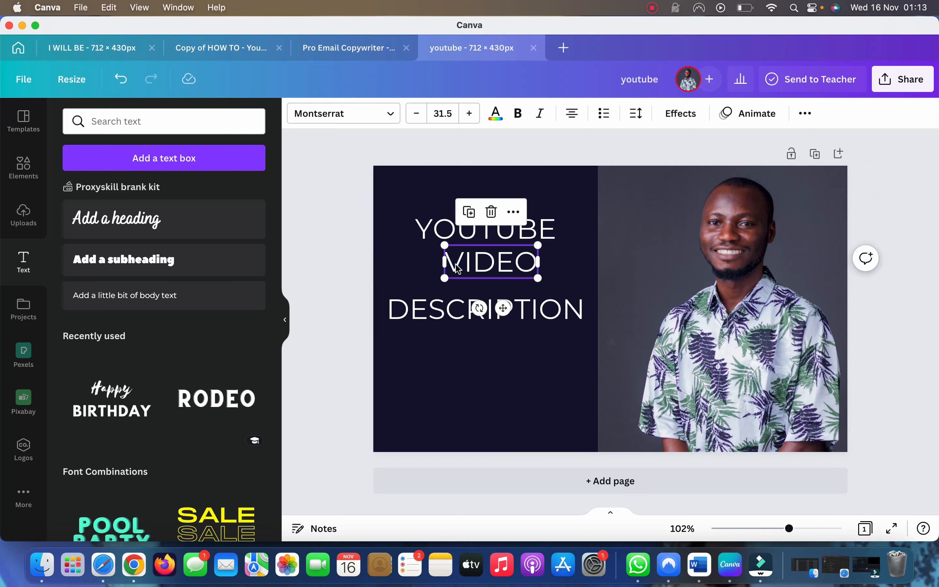
left_click_drag(457, 267, 399, 274)
left_click_drag(497, 235, 466, 239)
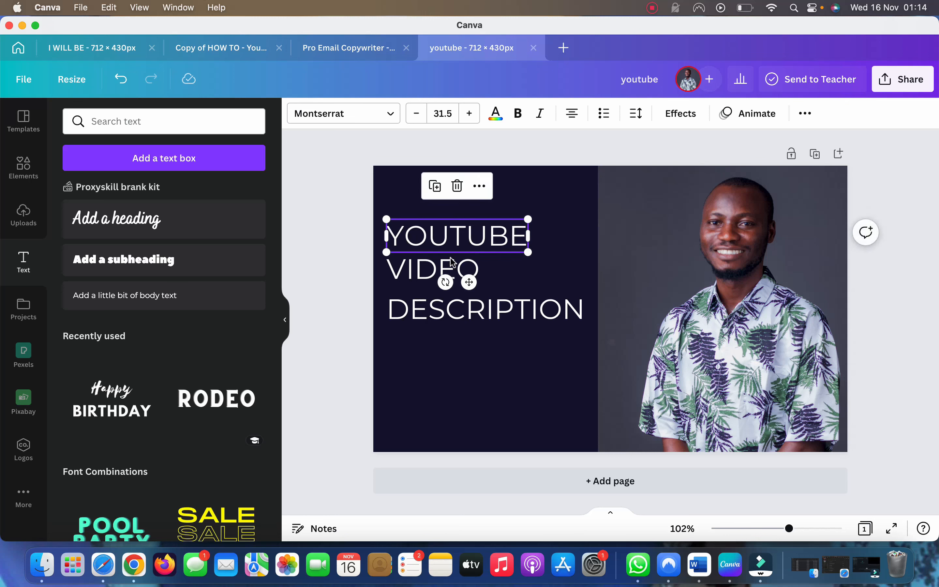
left_click(433, 271)
key("Escape")
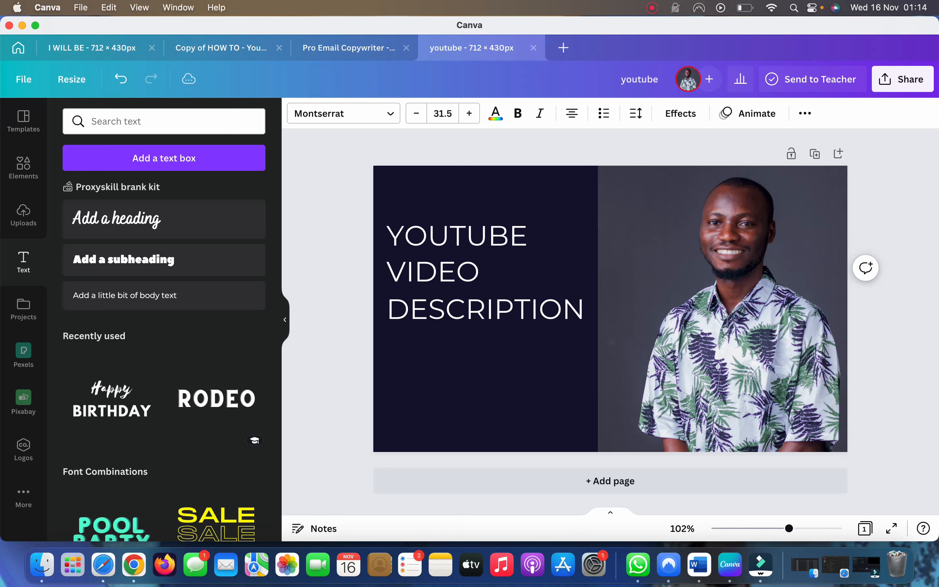
left_click(324, 281)
- Make the YOUTUBE, VIDEO and DESCRIPTION text lines bold and deselect them
left_click(463, 238)
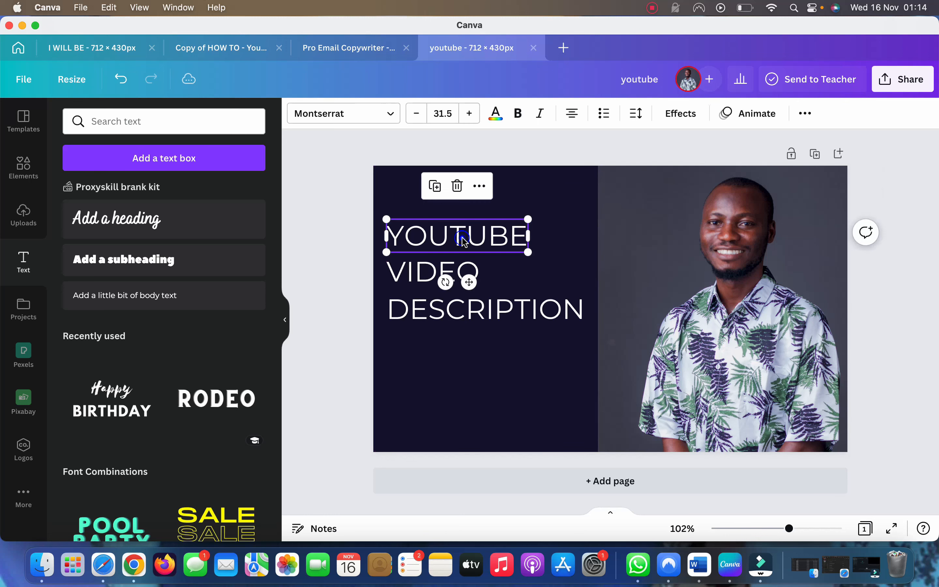
left_click(517, 114)
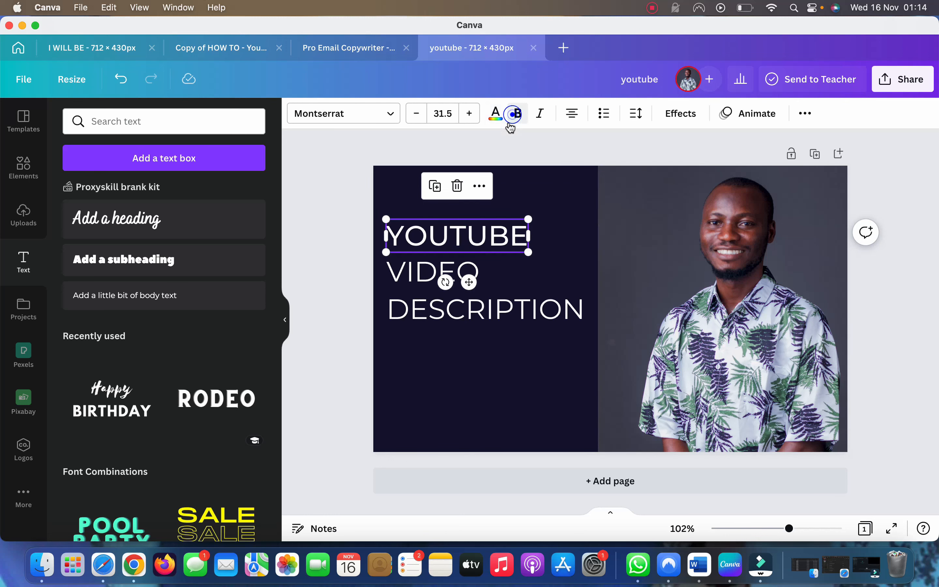
left_click(413, 273)
left_click(517, 113)
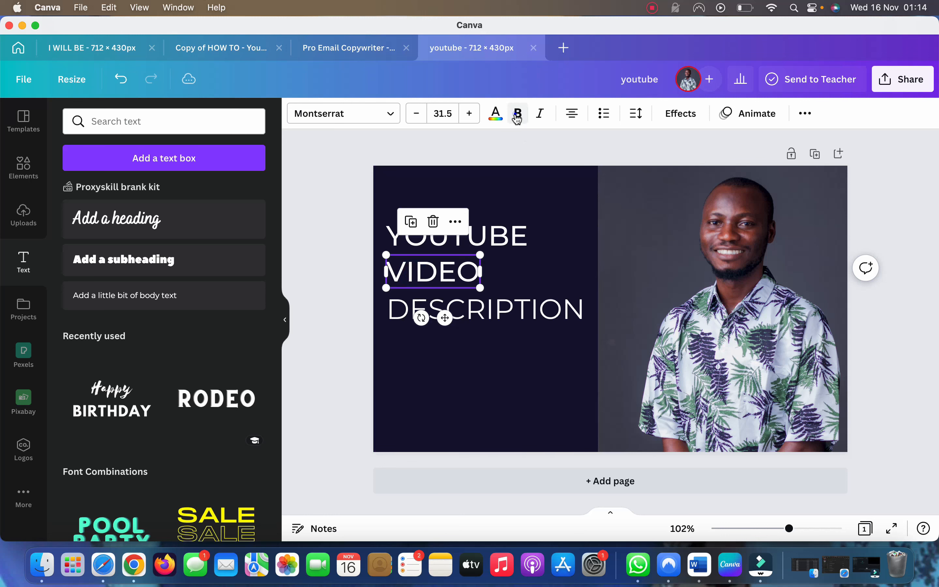
left_click(457, 312)
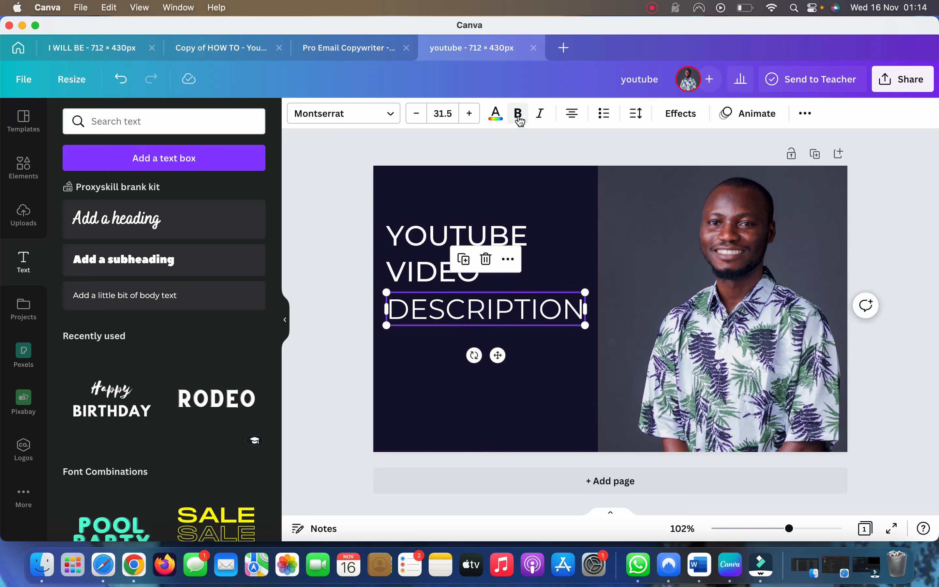
left_click(518, 117)
left_click(353, 300)
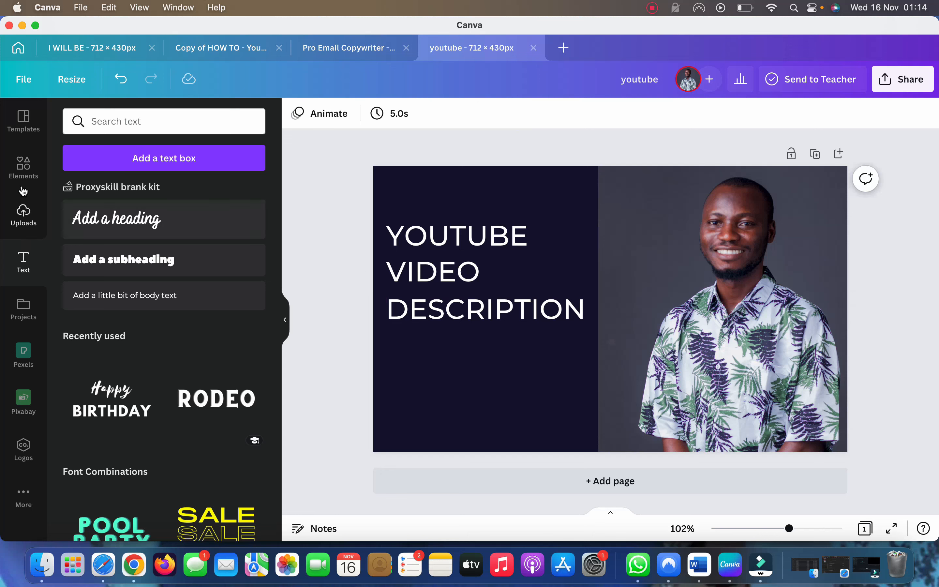
- Search the design elements library for "YOUTUBE"
left_click(23, 171)
left_click(124, 119)
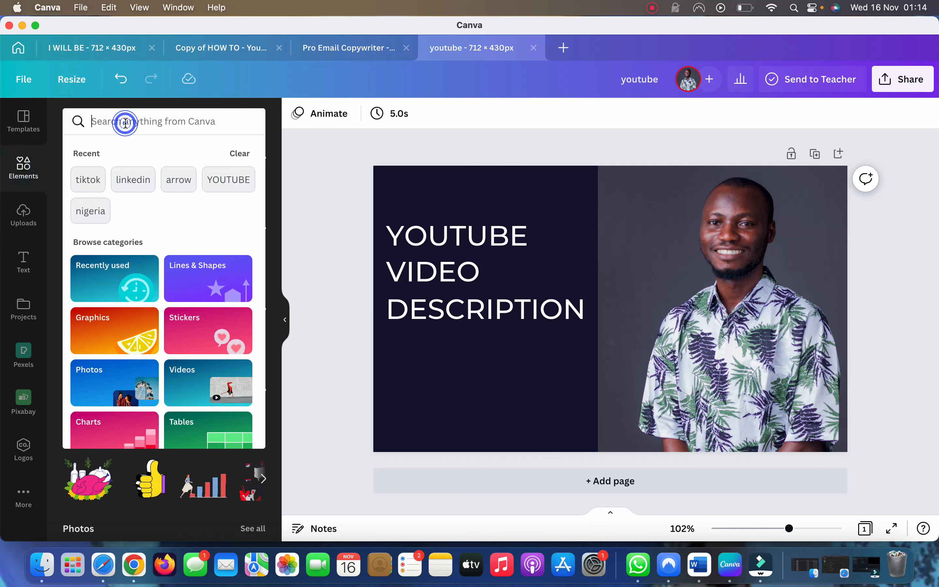
type("YOUTUBE'")
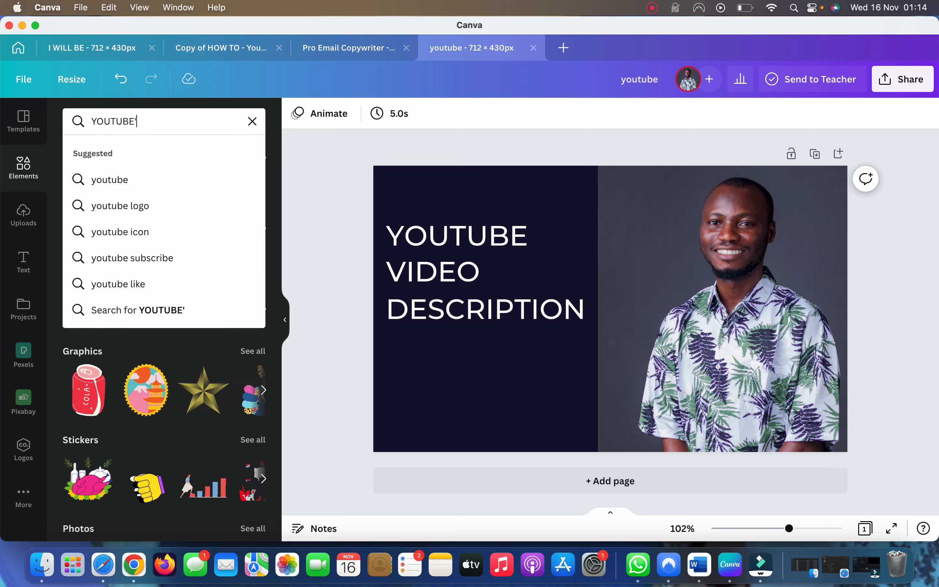
key("BackSpace")
key("Return")
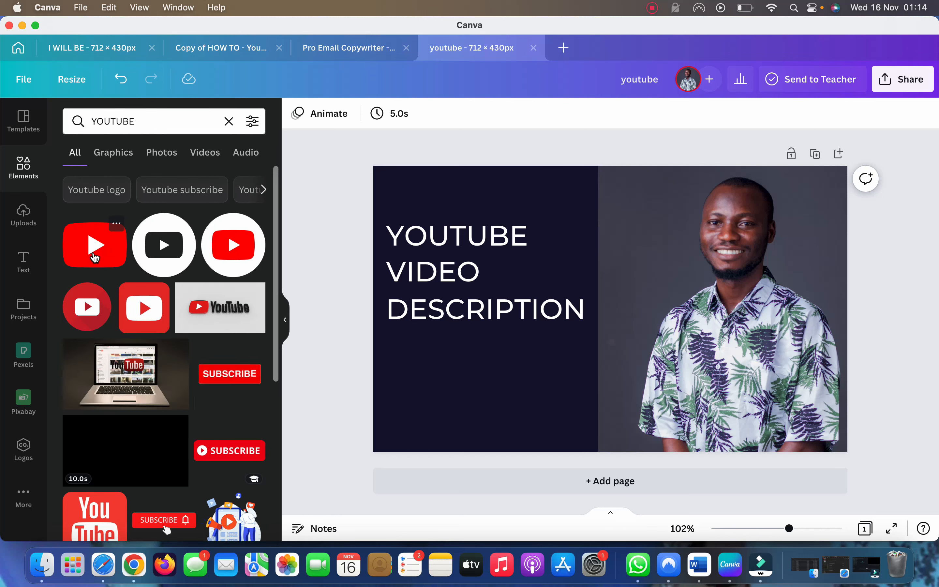
- Add the red YouTube play-button logo with a white triangle to the design and move it beneath the DESCRIPTION line
scroll(94, 257, "down", 5)
scroll(94, 256, "down", 3)
scroll(94, 257, "up", 7)
left_click(103, 255)
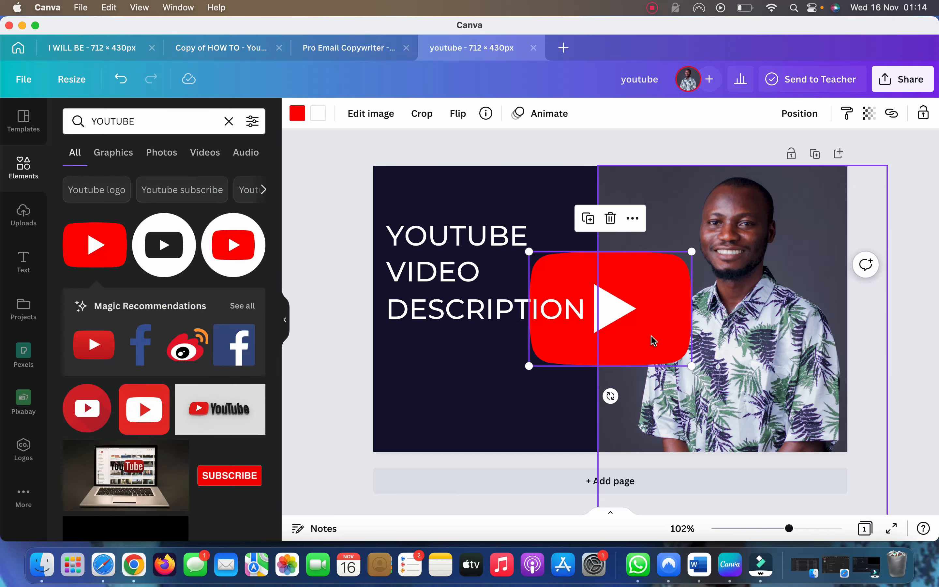
left_click_drag(611, 334, 487, 411)
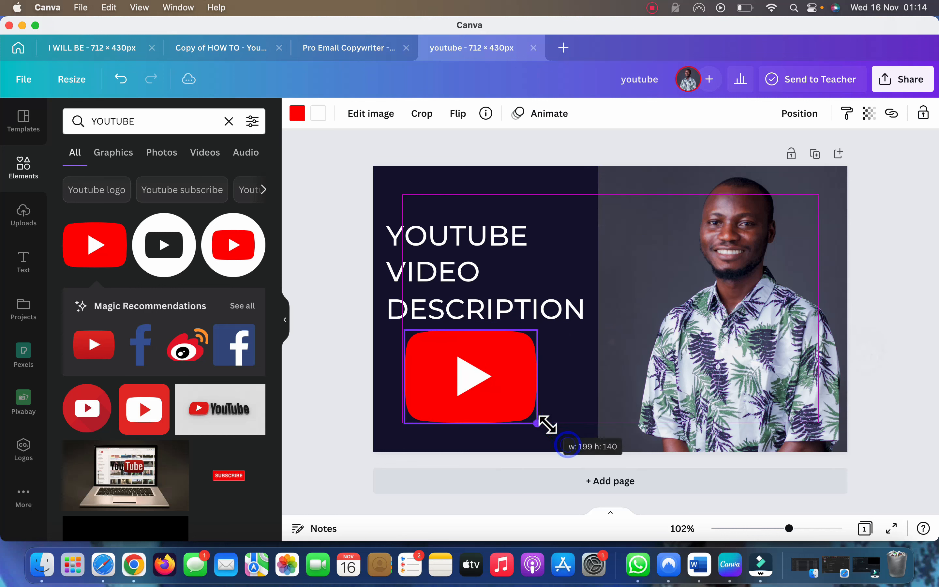